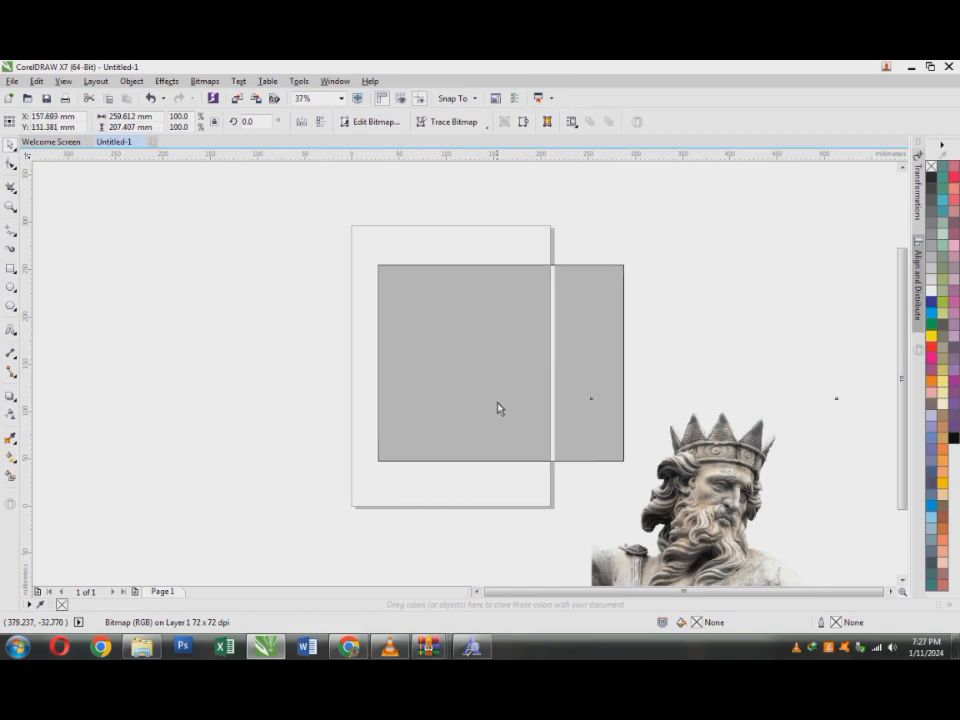
Step: Convert the statue picture to a 300 dpi CMYK Color (32-bit) bitmap with anti-aliasing and a transparent background
click(205, 81)
click(239, 97)
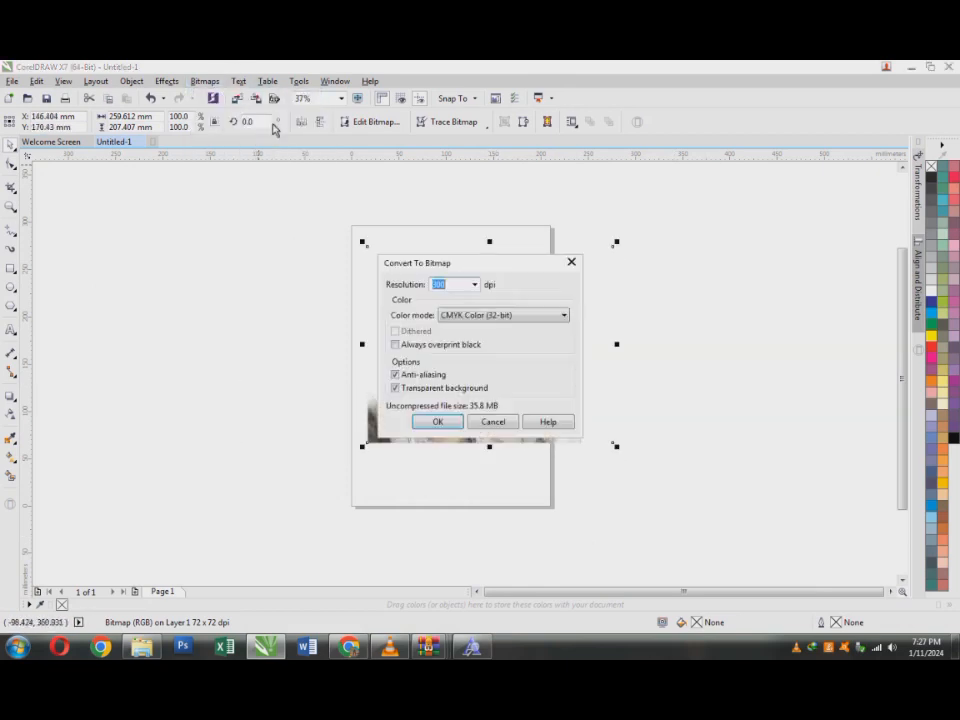
key(Return)
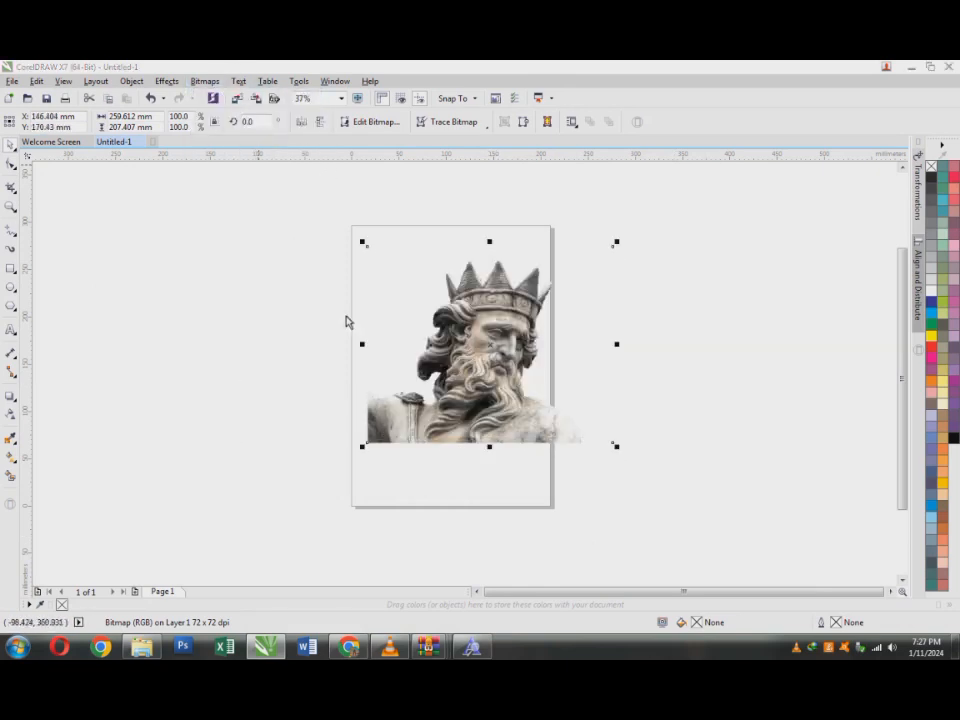
Step: Turn the statue into a darker black-and-white image in Image Adjustment Lab, with saturation -95, contrast 8, highlights 19, and reduced brightness and midtones
click(205, 81)
click(230, 129)
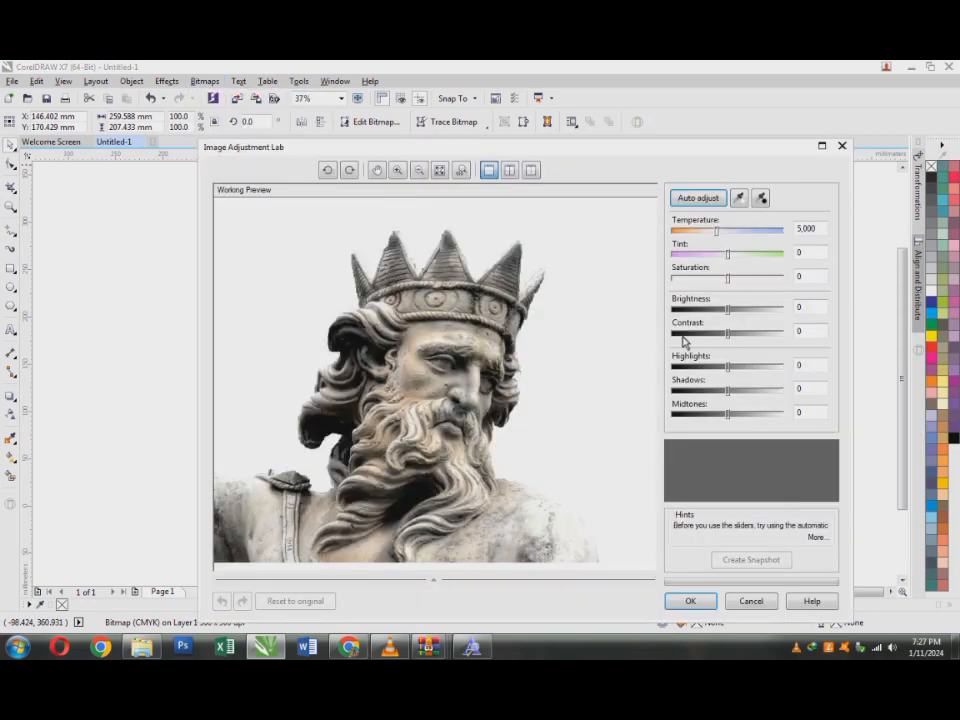
drag(727, 309, 731, 390)
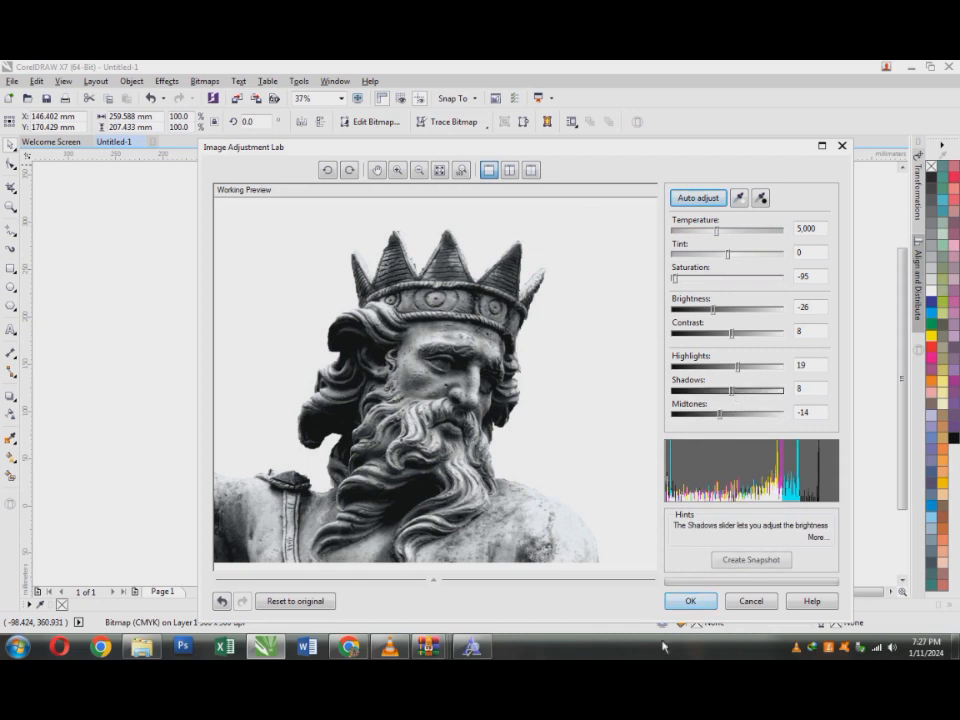
drag(716, 309, 720, 416)
click(688, 602)
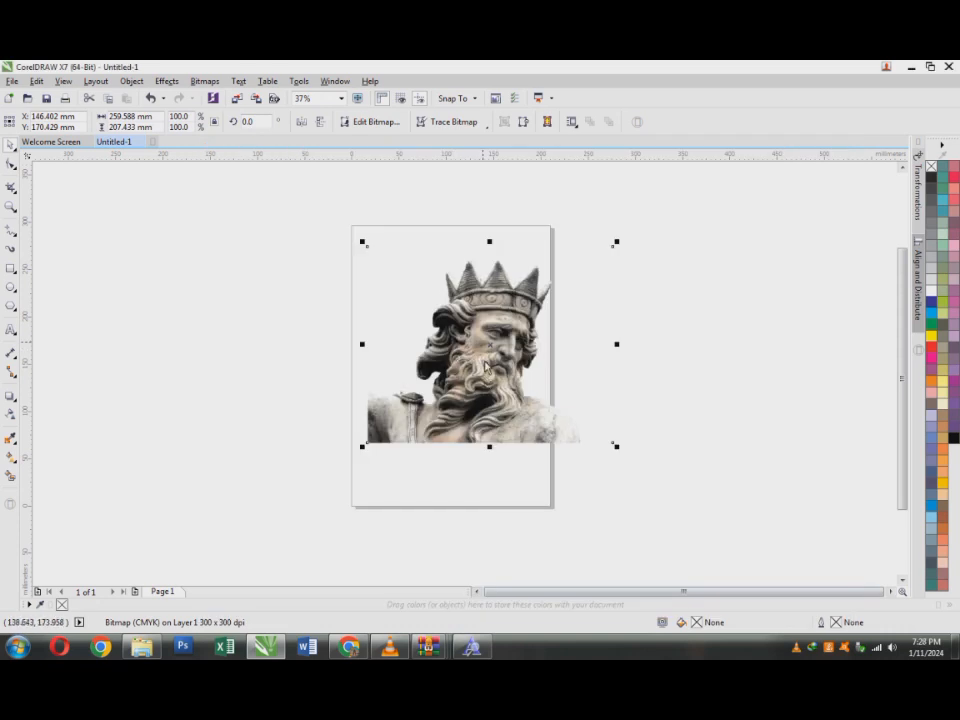
Step: Scale the statue down to about 154 × 123 mm and place it slightly right of the page's centre
scroll(581, 272, up, 2)
drag(657, 222, 456, 334)
drag(343, 539, 364, 498)
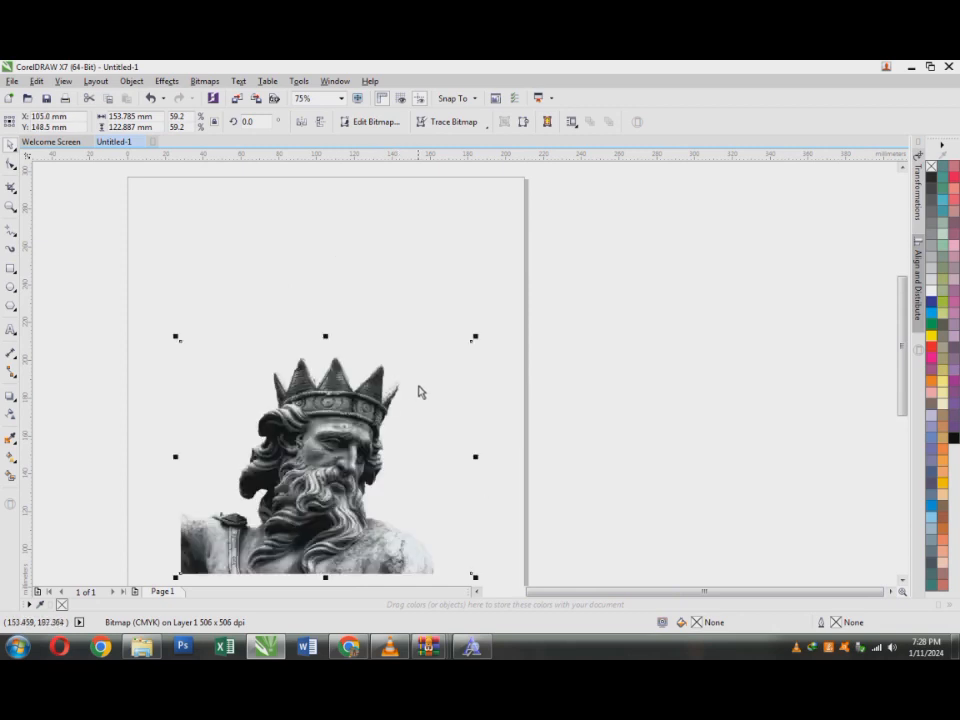
scroll(420, 390, down, 2)
click(549, 444)
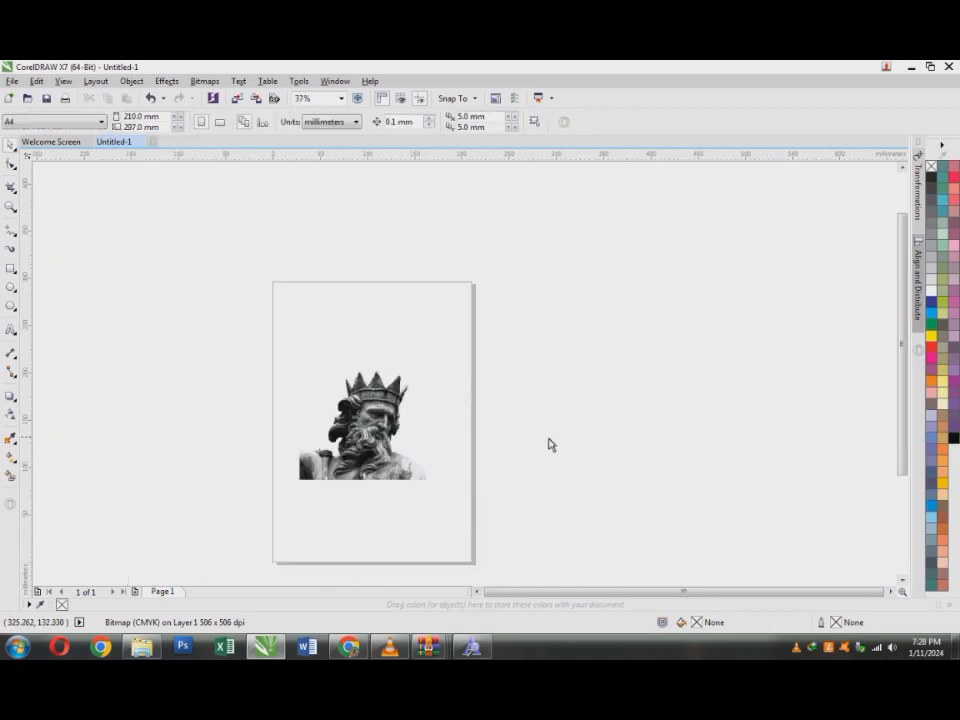
click(400, 451)
drag(369, 451, 376, 452)
click(396, 328)
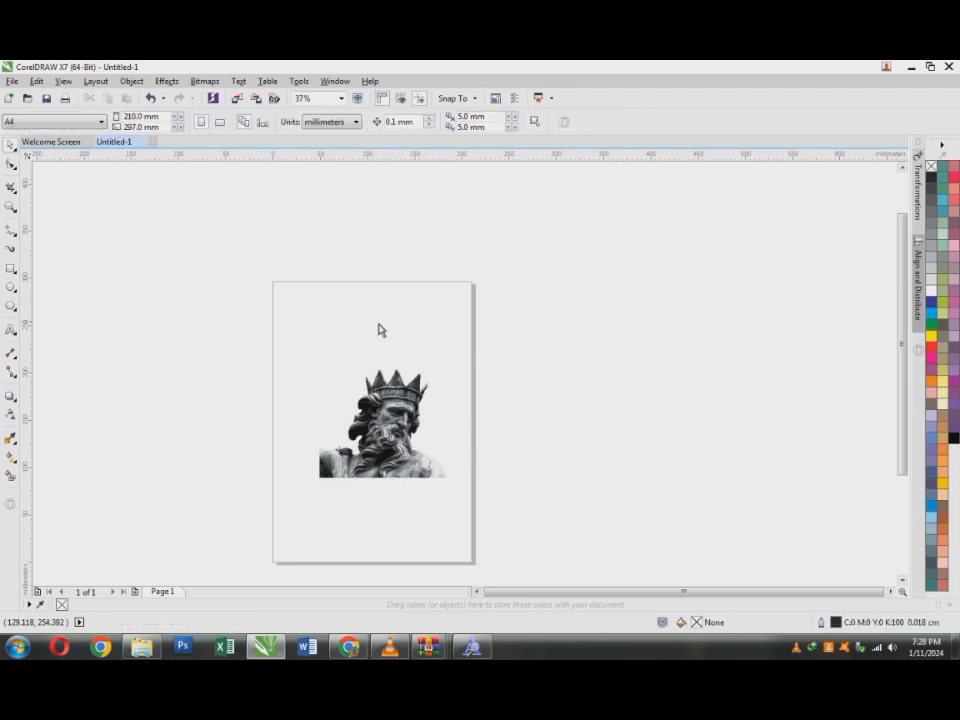
Step: Add a page-sized 210 × 297 mm rectangle behind the statue, filled black (K100) with no outline
double_click(10, 270)
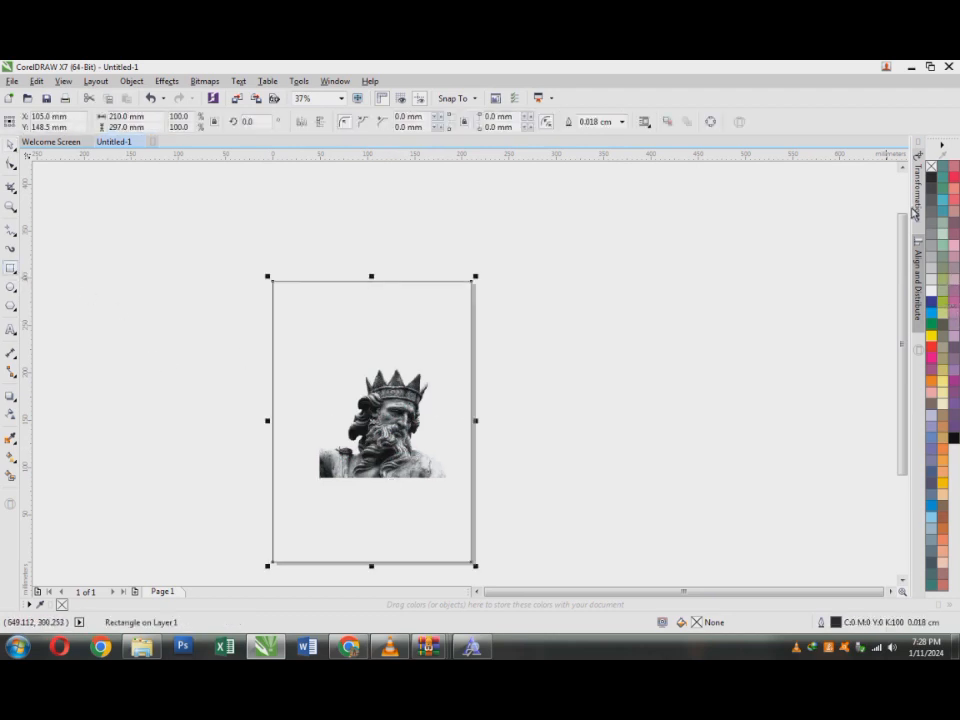
click(931, 177)
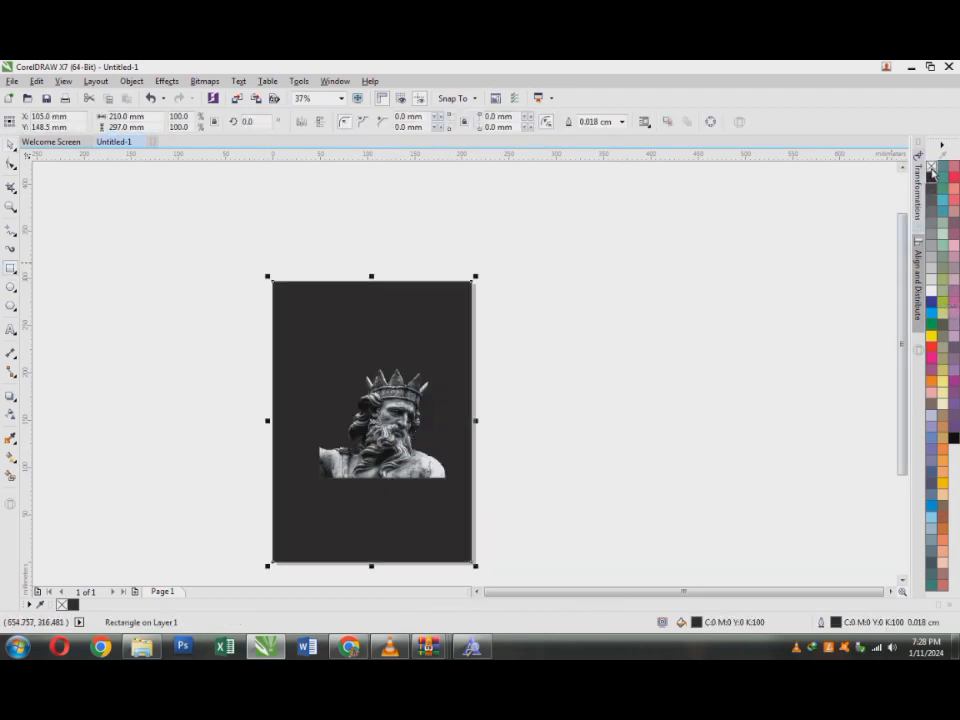
click(632, 476)
click(12, 143)
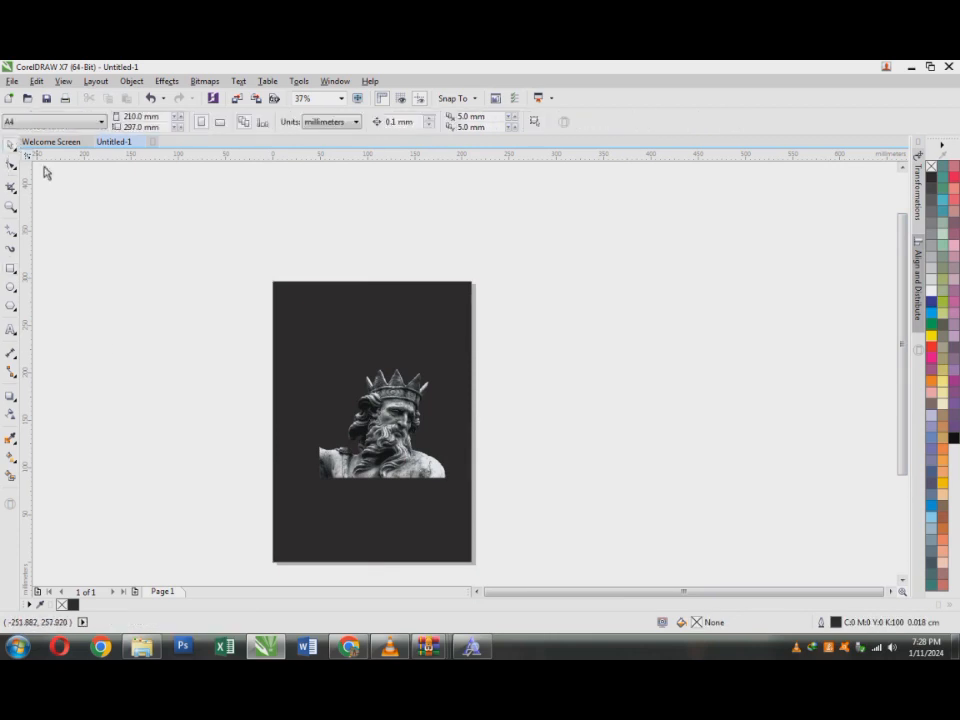
Step: Add the artistic text "beyondgesky" above the statue and change its case to UPPERCASE
click(11, 329)
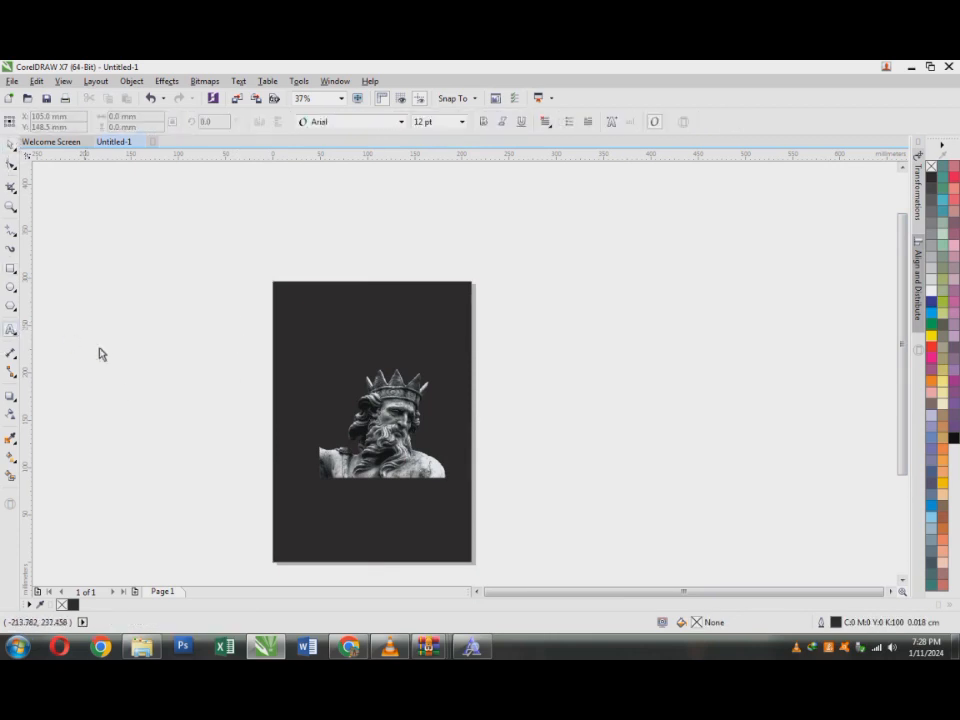
click(299, 341)
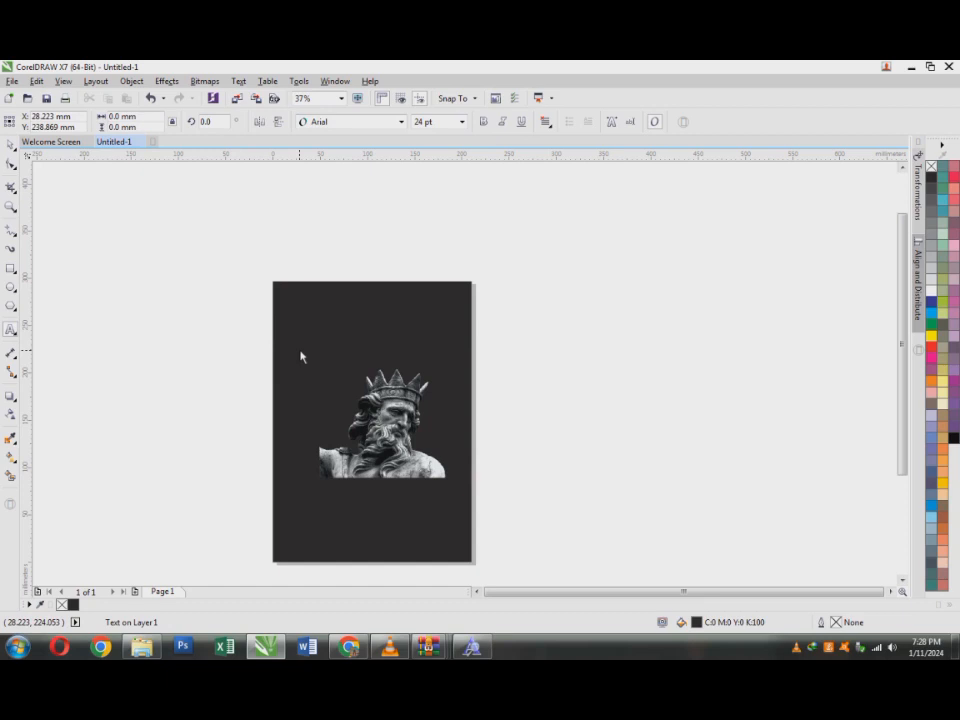
text(be)
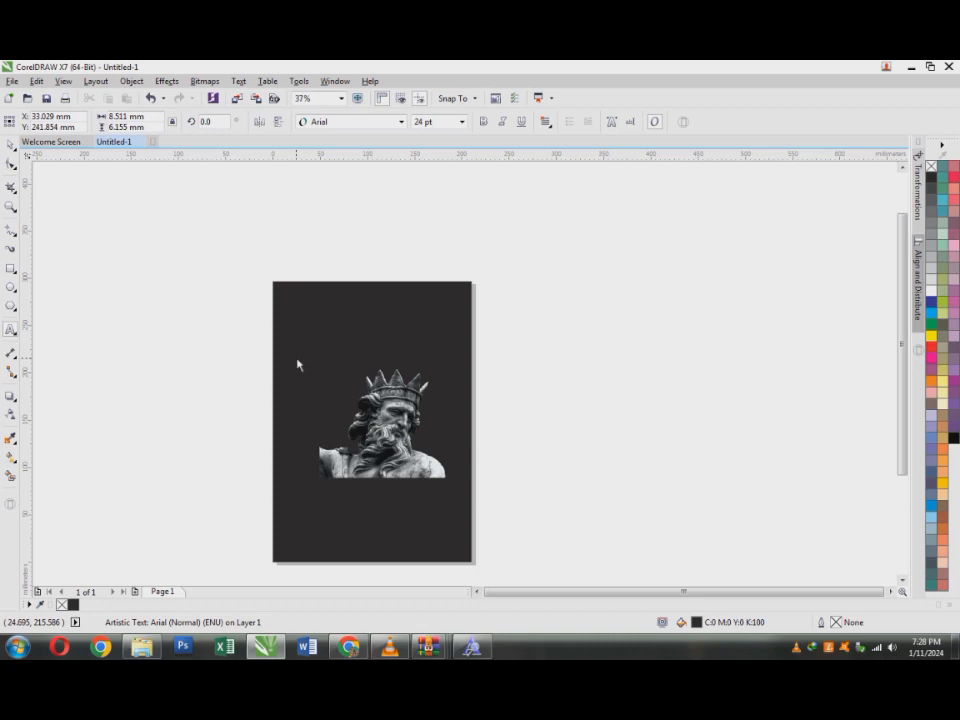
key(ctrl+a)
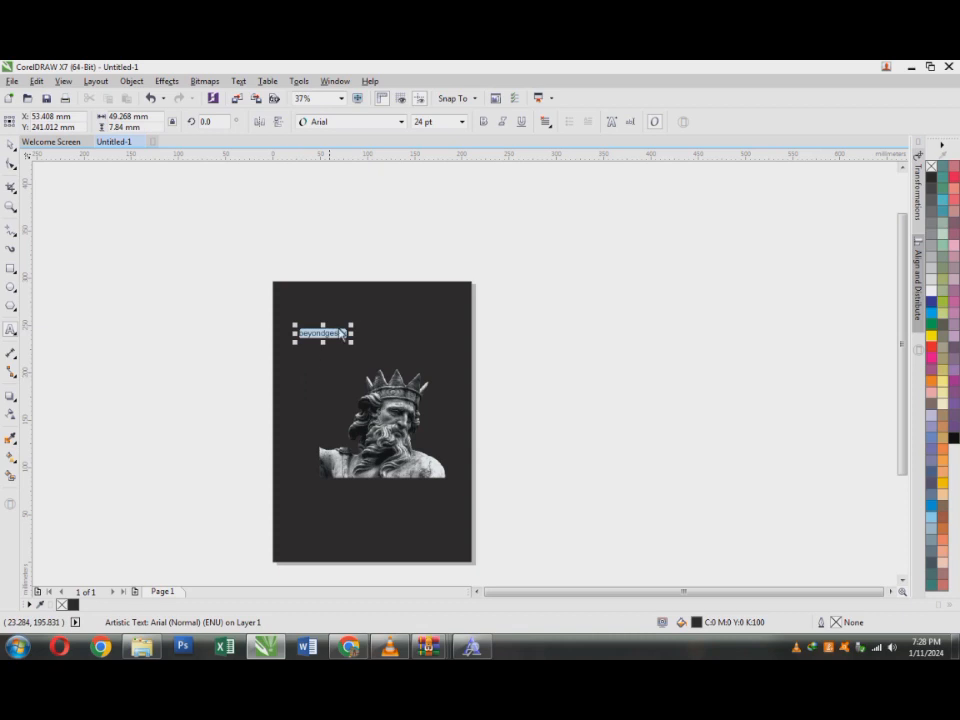
key(shift+F3)
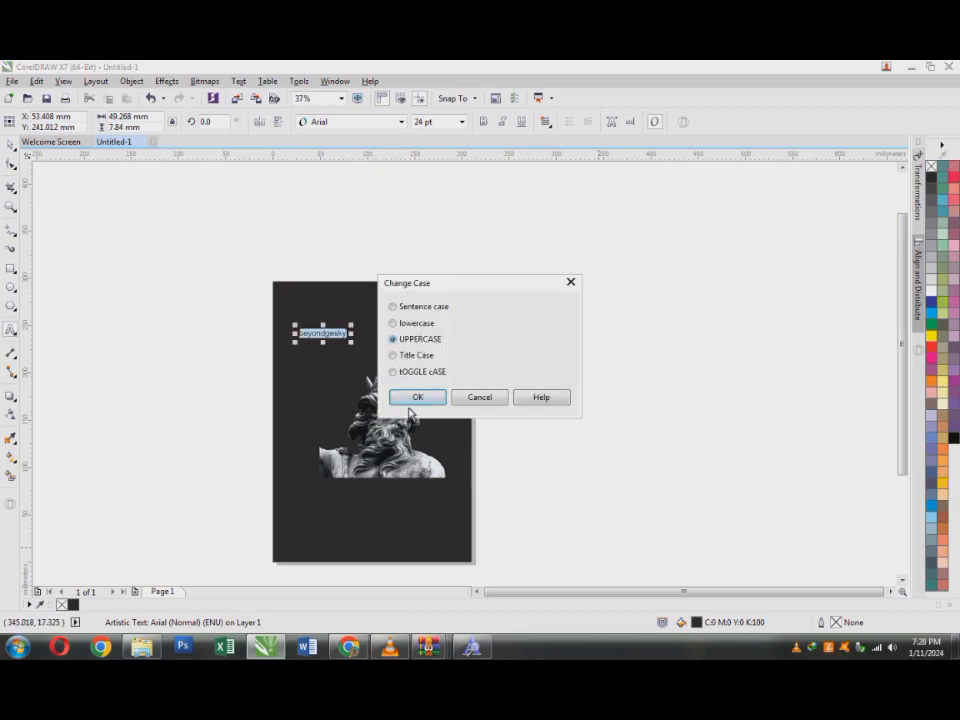
click(416, 398)
Step: Set the font of the BEYONDGESKY text to Six Caps
click(358, 122)
mouse_move(358, 135)
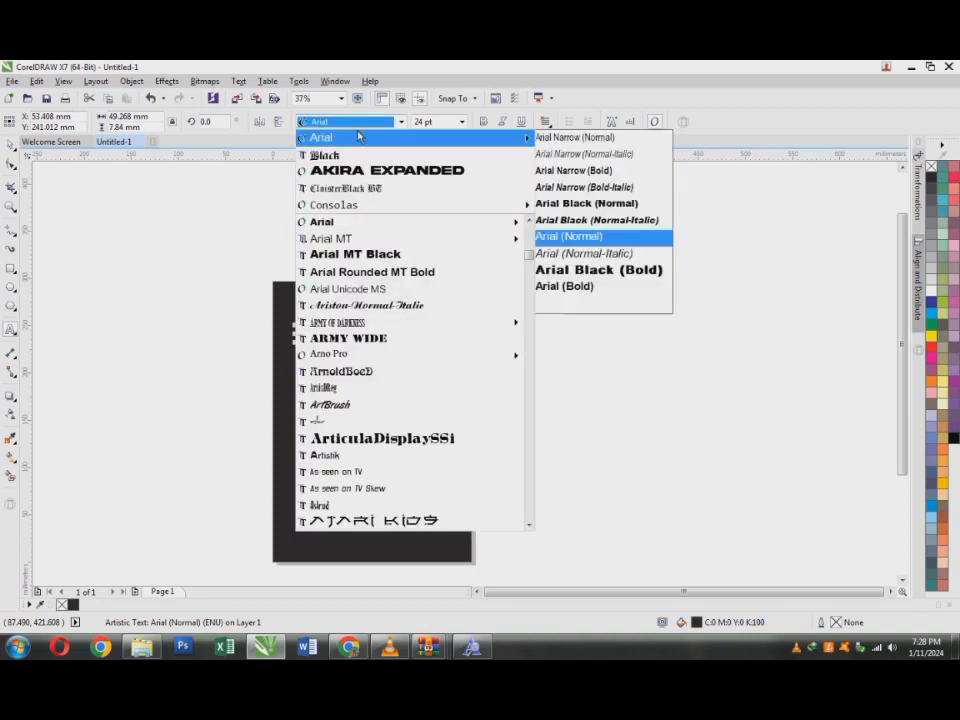
text(s)
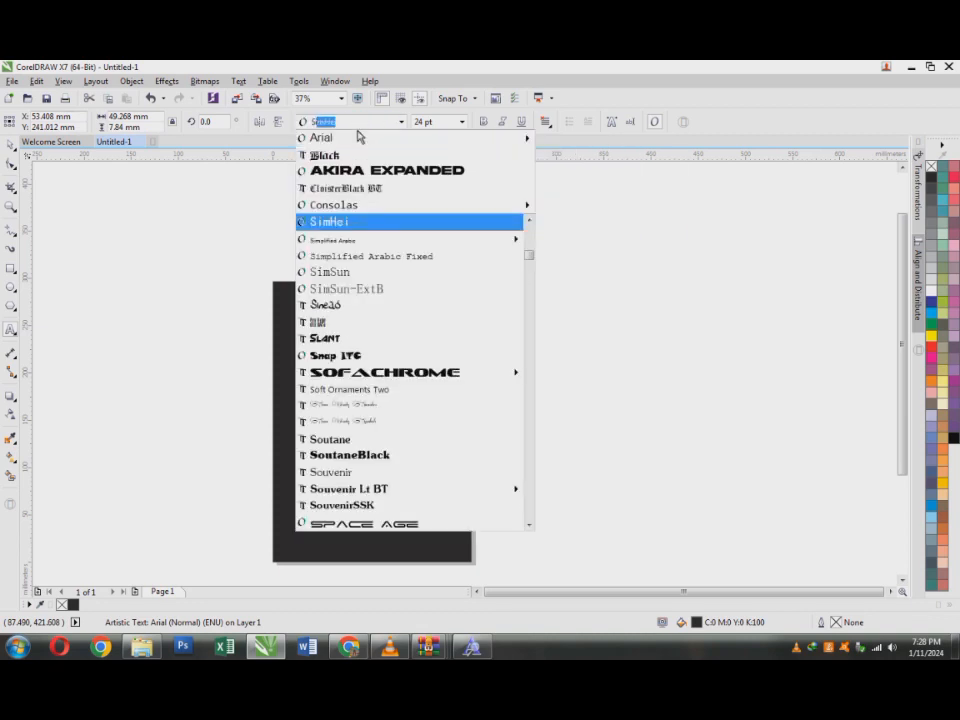
text(k)
key(Return)
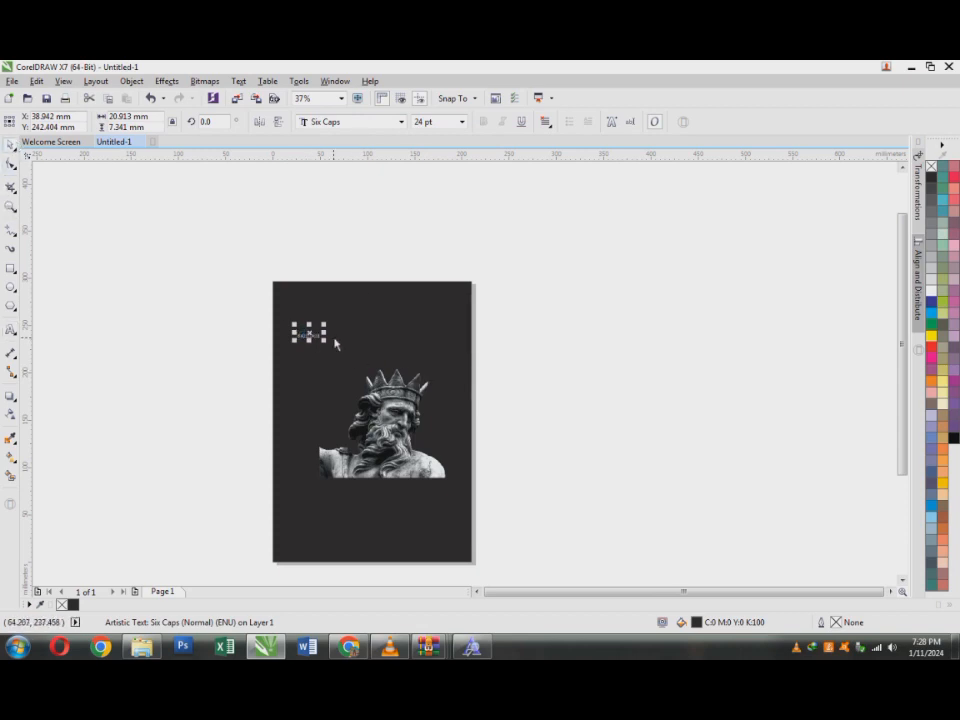
Step: Fill the BEYONDGESKY text with golden yellow (M20 Y100) and size it to about 166 × 58 mm, centred on the page
drag(326, 340, 533, 510)
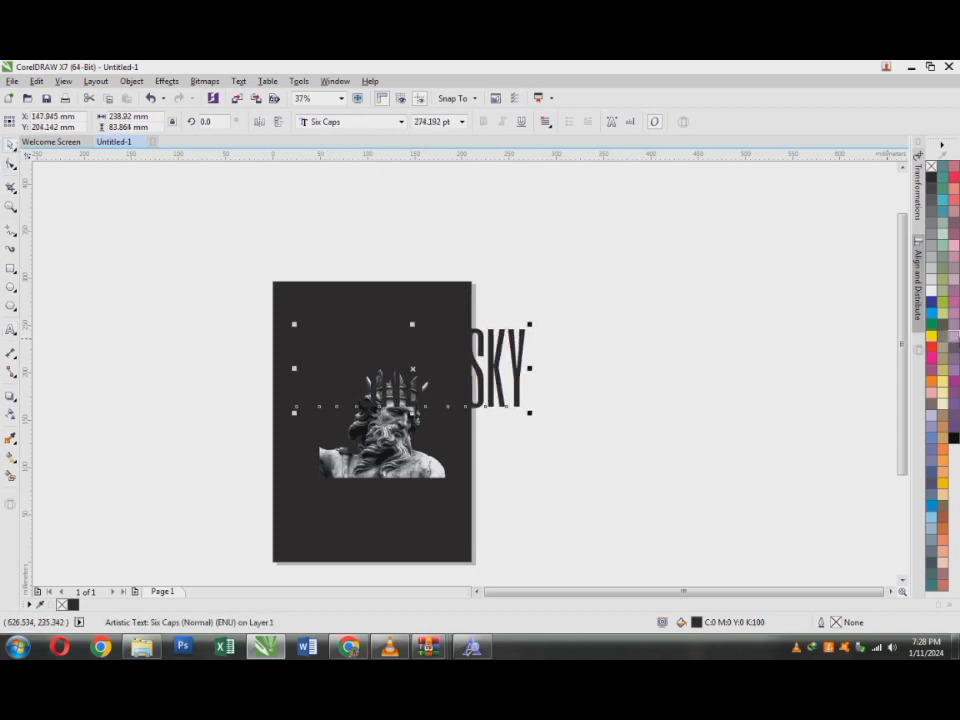
click(941, 488)
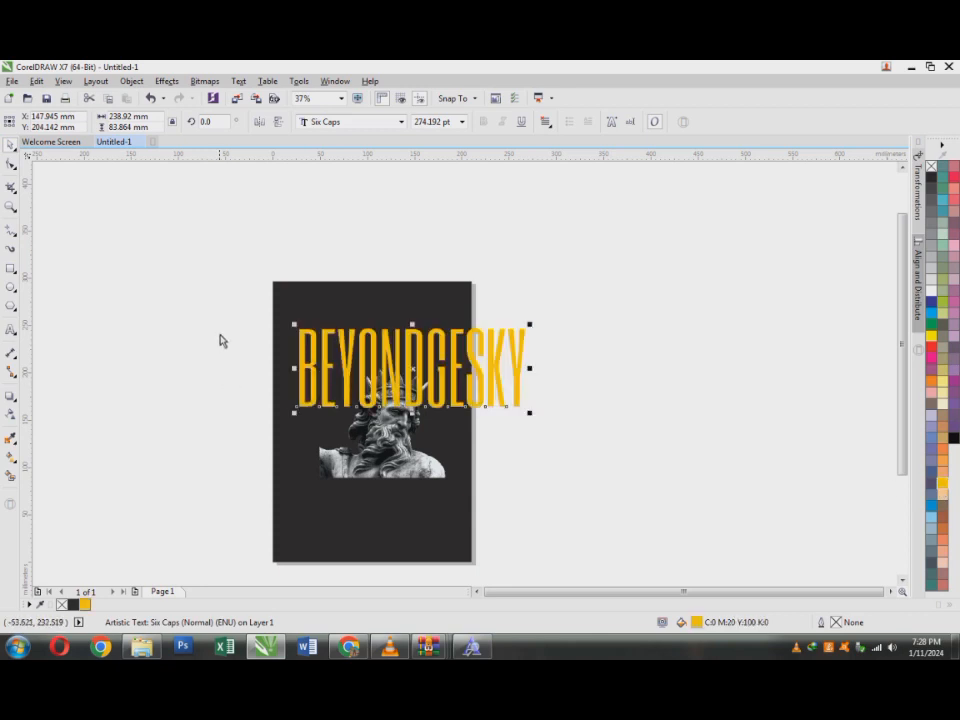
scroll(381, 330, up, 2)
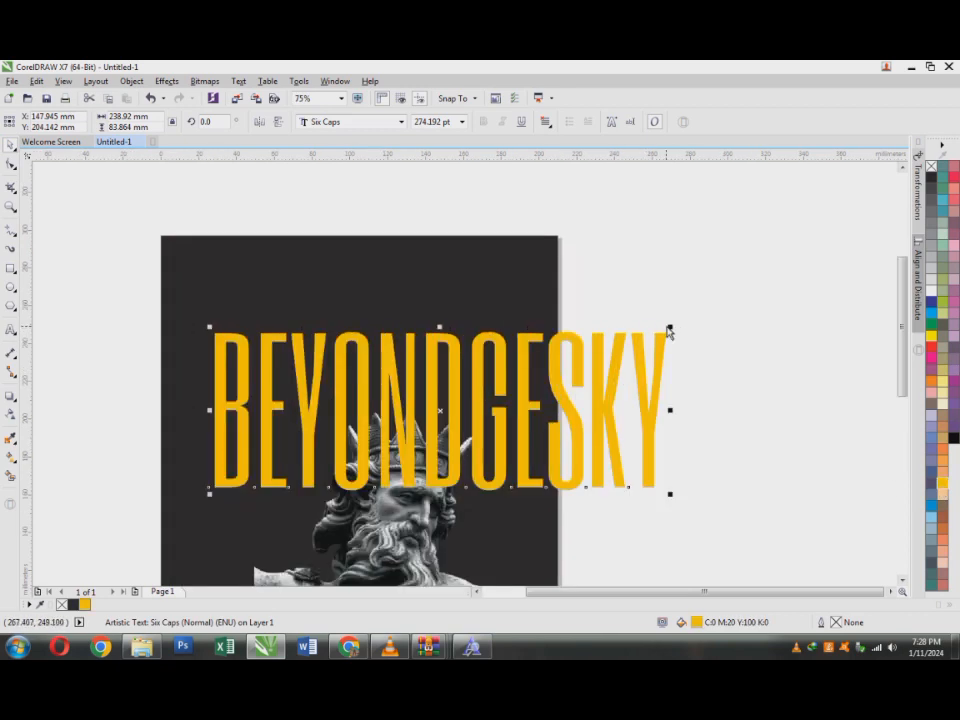
drag(670, 334, 533, 350)
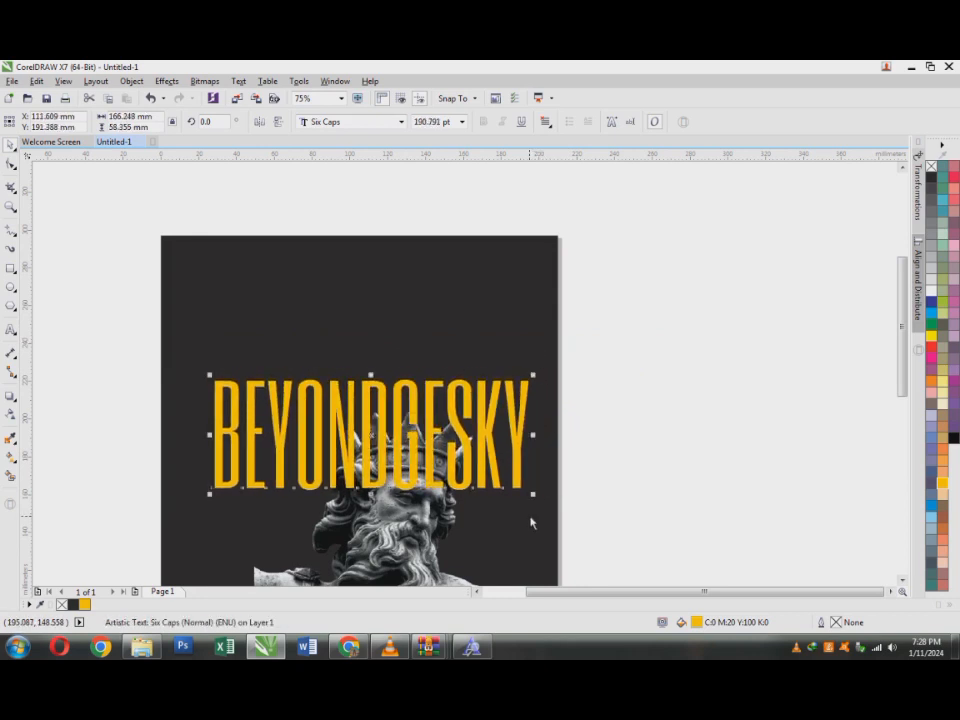
key(p)
click(632, 463)
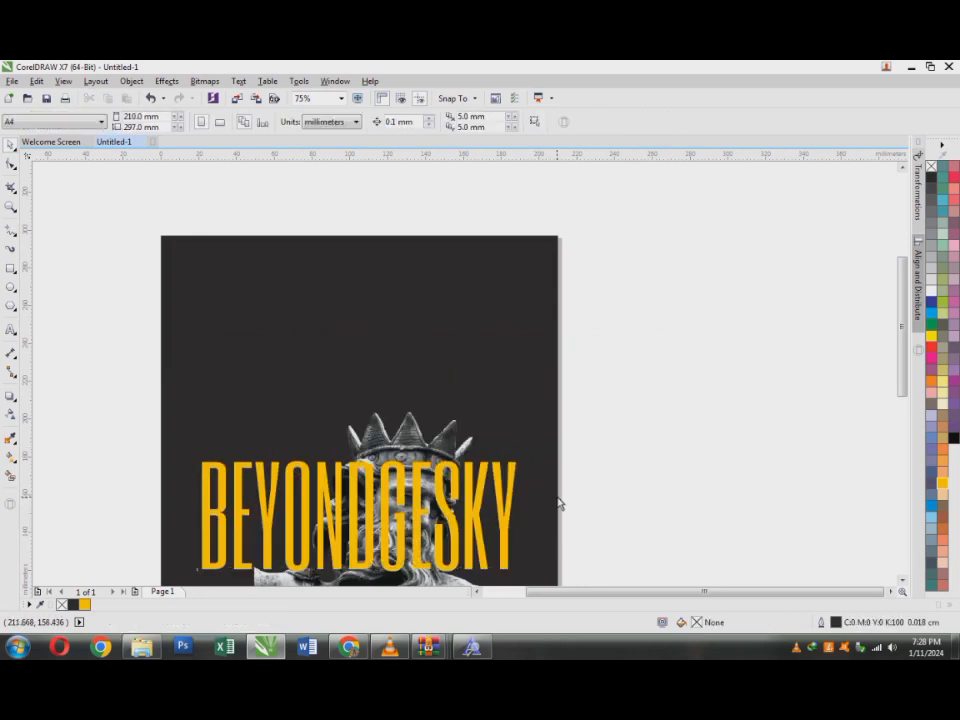
Step: Recolour the BEYONDGESKY text orange (C0 M60 Y100 K0)
click(513, 521)
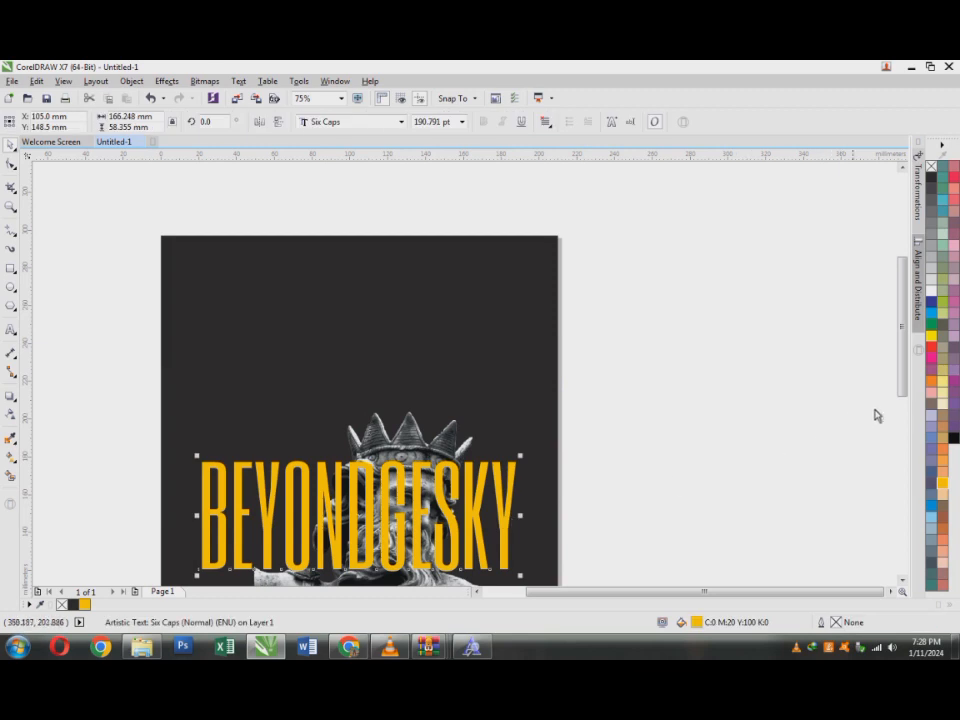
click(930, 398)
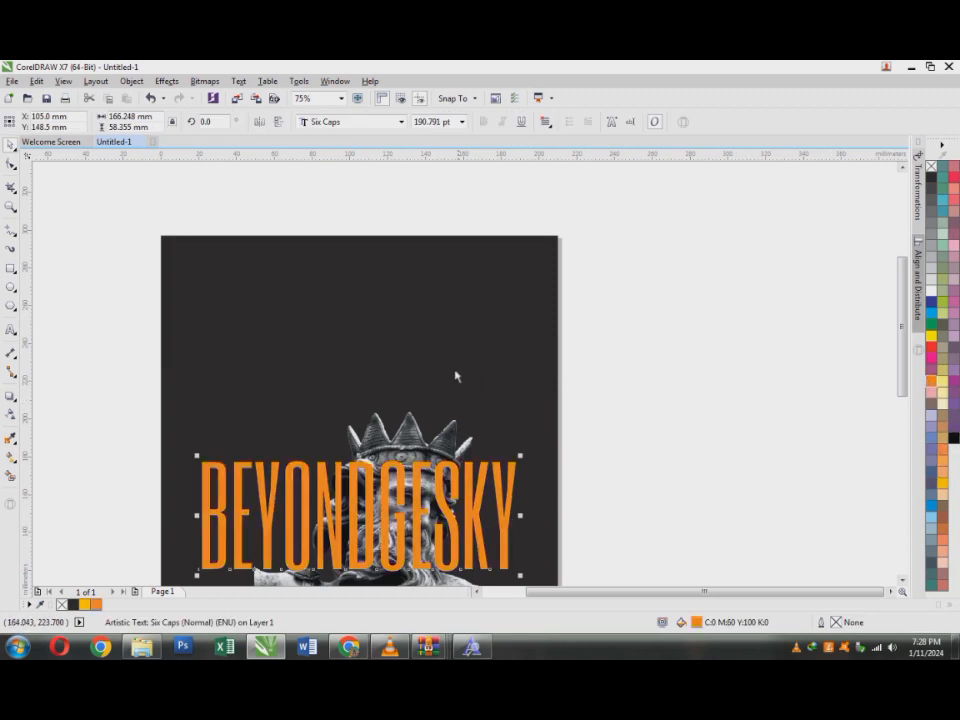
Step: Darken the background rectangle's uniform fill to a deeper, near-pure black
click(454, 375)
double_click(695, 623)
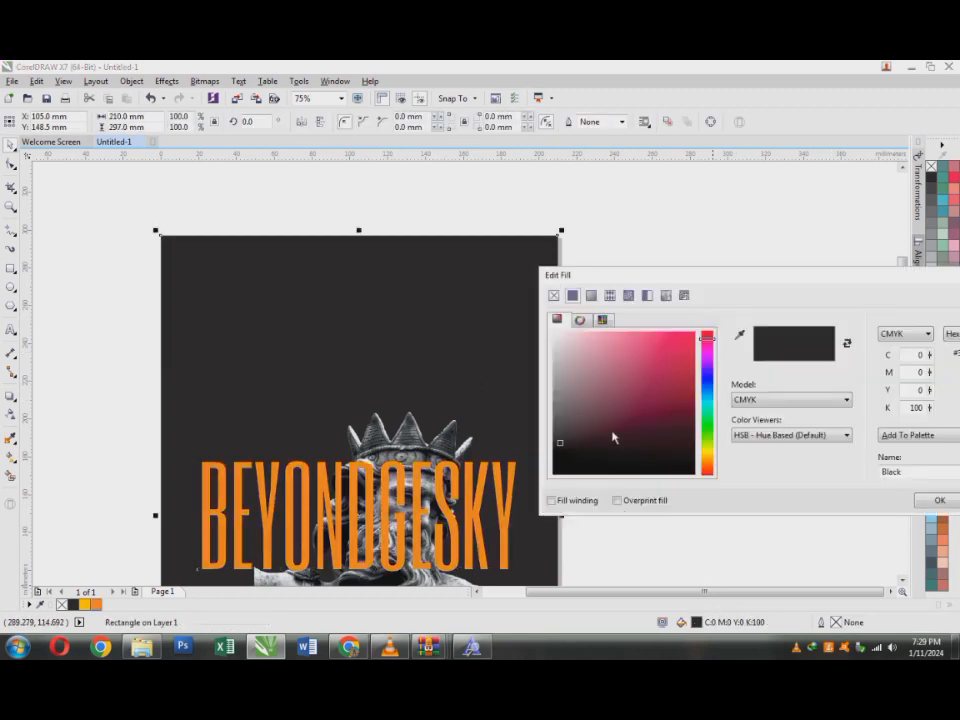
drag(611, 432, 495, 504)
click(931, 506)
click(597, 479)
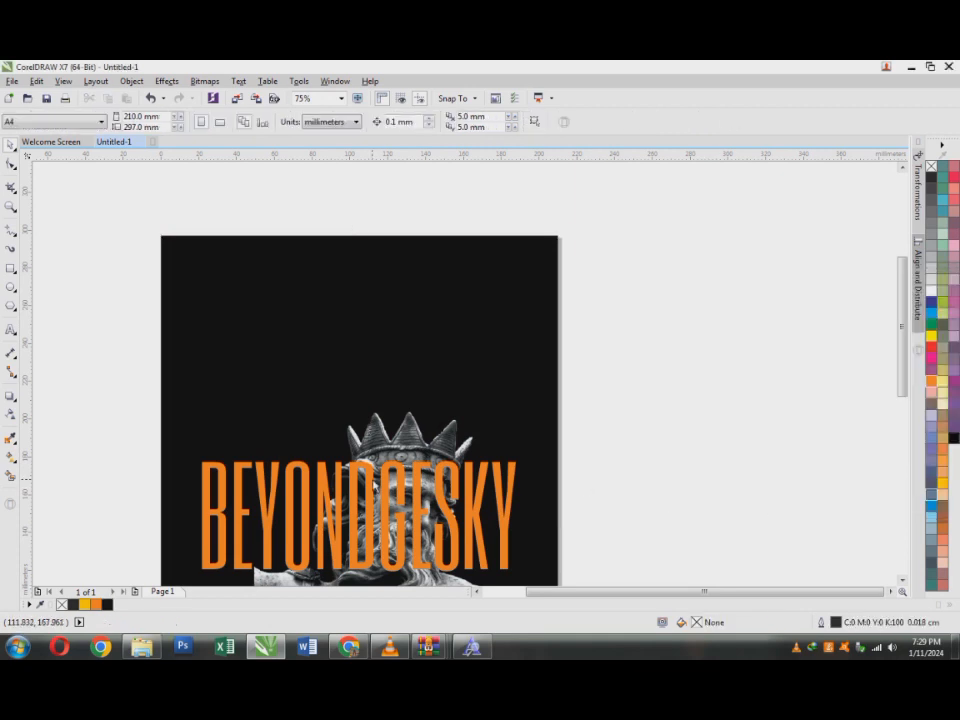
Step: Reorder the BEYONDGESKY text so it sits behind the statue but in front of the black background
scroll(371, 481, down, 2)
scroll(358, 538, up, 3)
scroll(399, 387, down, 1)
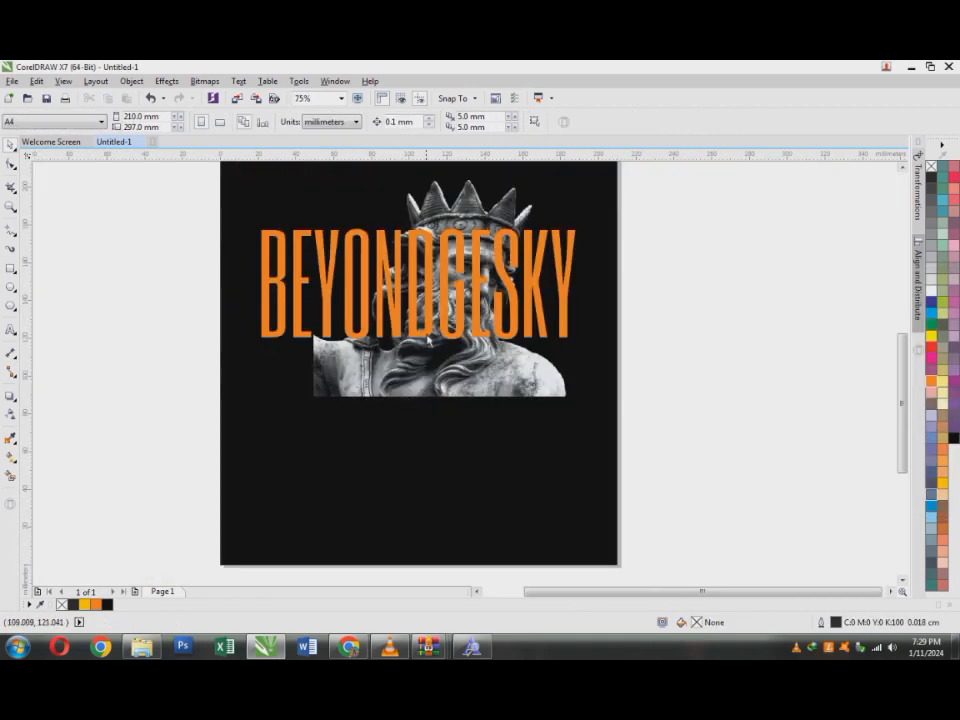
click(429, 340)
key(shift+Page_Down)
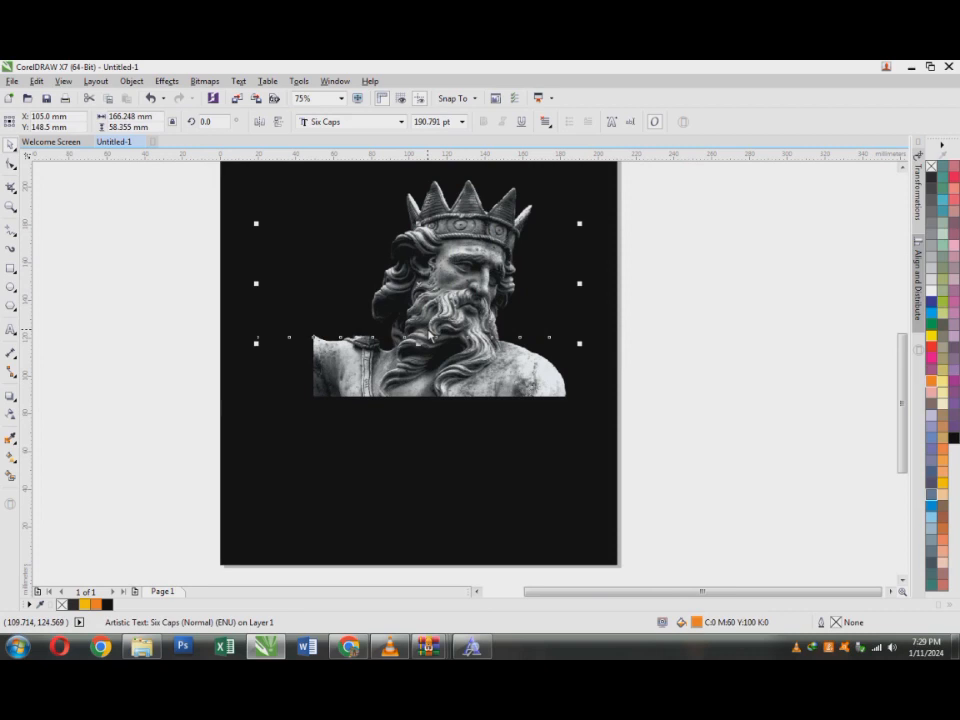
key(ctrl+Page_Up)
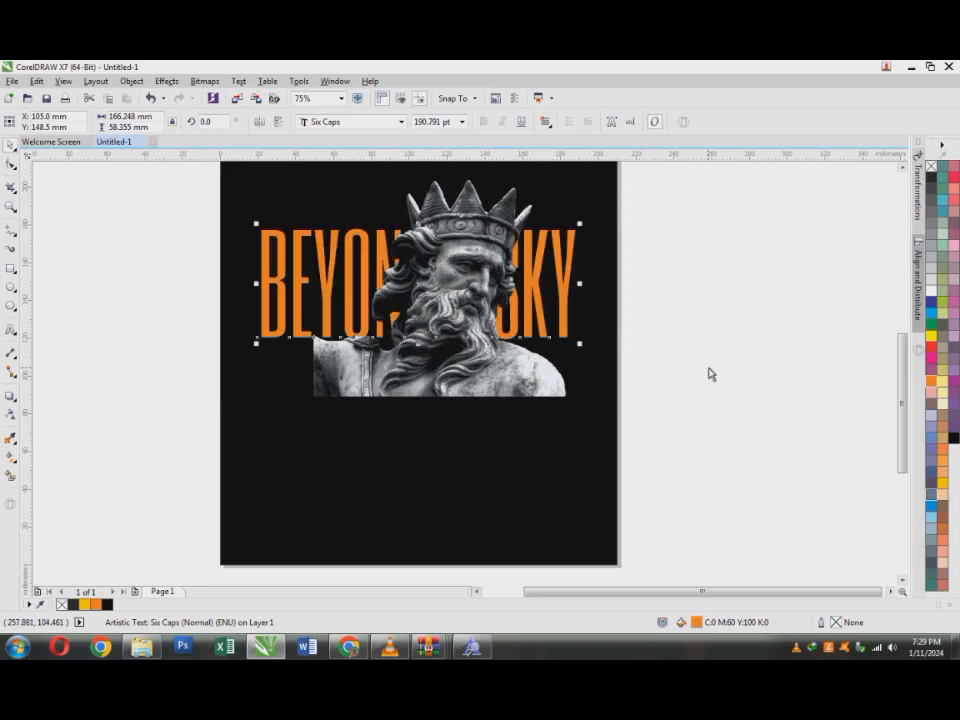
Step: Scale the statue down to about 118 × 94 mm and move it lower over the middle of the text
scroll(710, 374, down, 2)
scroll(645, 328, up, 1)
click(673, 407)
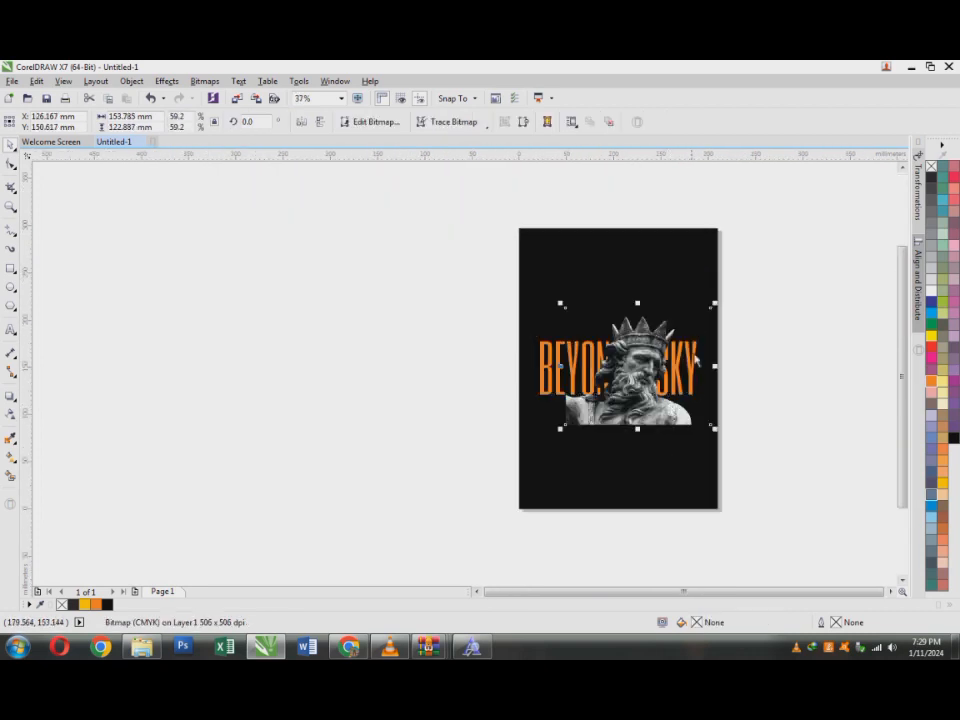
drag(715, 306, 700, 320)
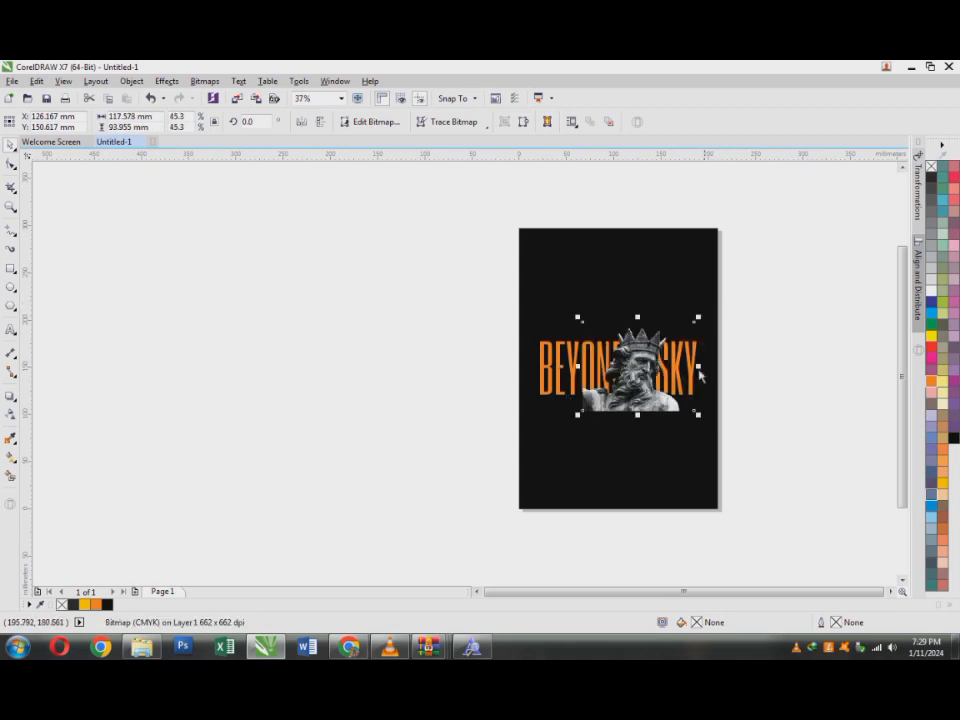
key(Escape)
scroll(619, 405, up, 2)
click(619, 405)
scroll(618, 425, down, 2)
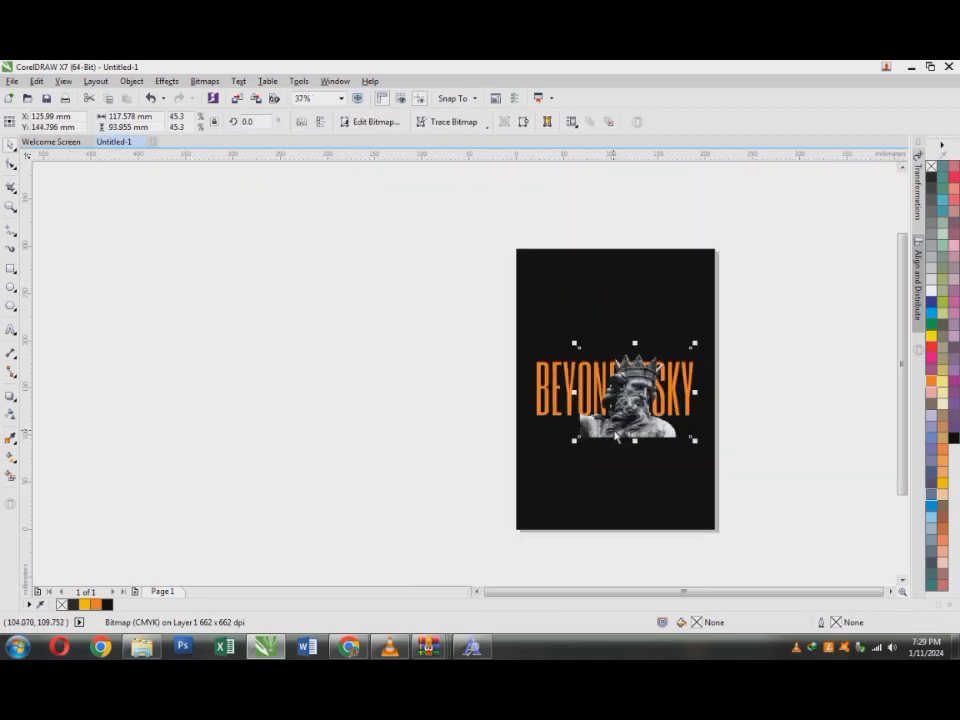
drag(633, 440, 633, 453)
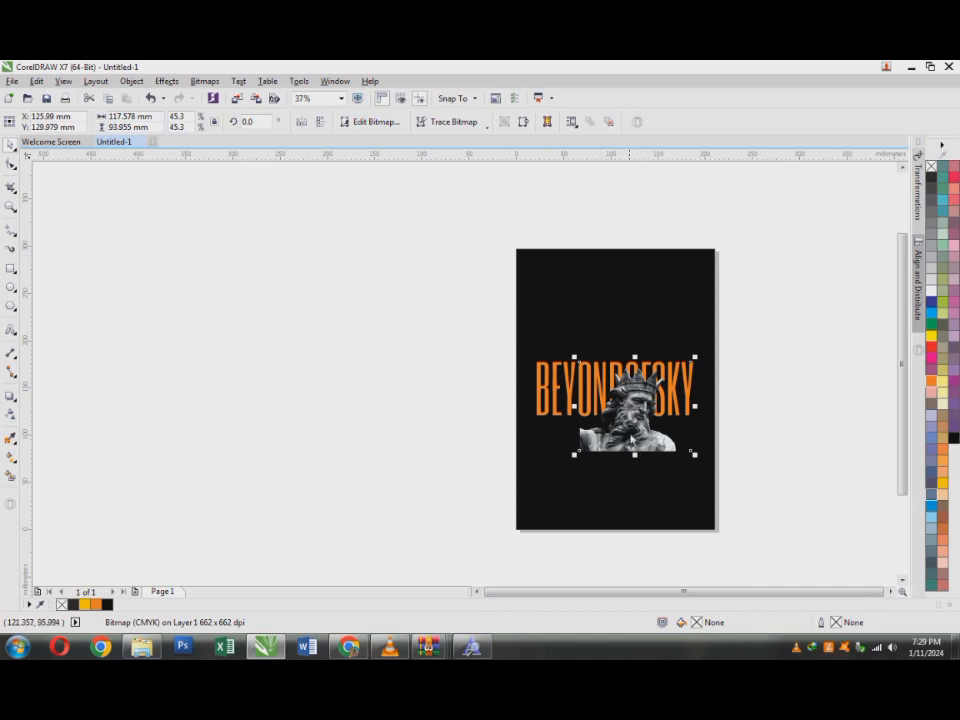
Step: Duplicate the orange BEYONDGESKY text straight down below the original and fill the copy white
click(763, 444)
click(601, 388)
click(554, 406)
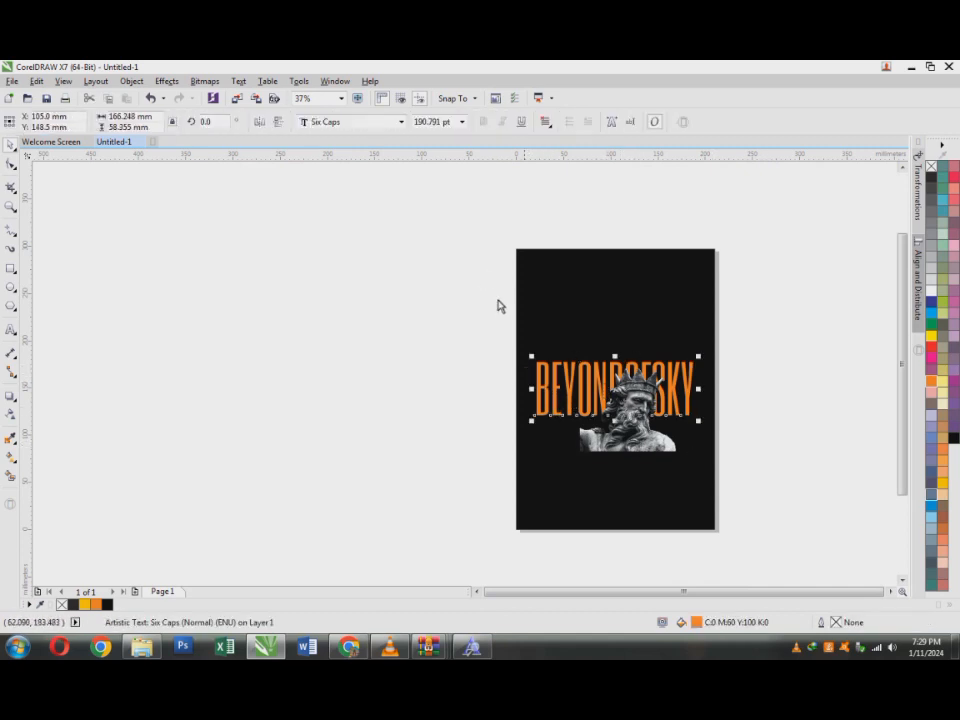
click(267, 343)
key(z)
drag(493, 332, 763, 467)
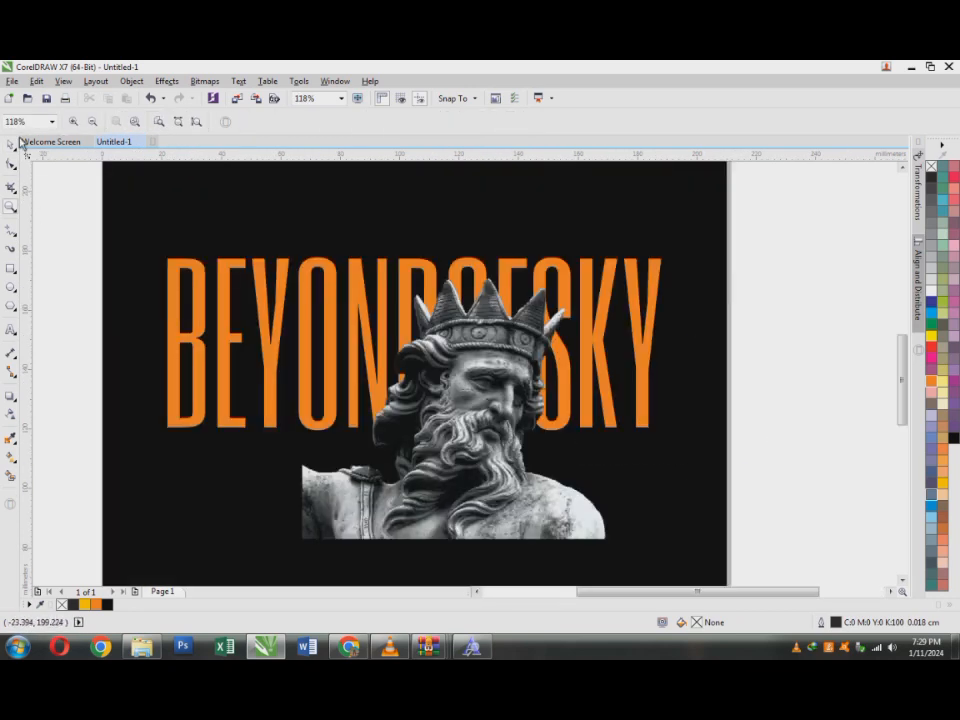
click(10, 145)
click(270, 349)
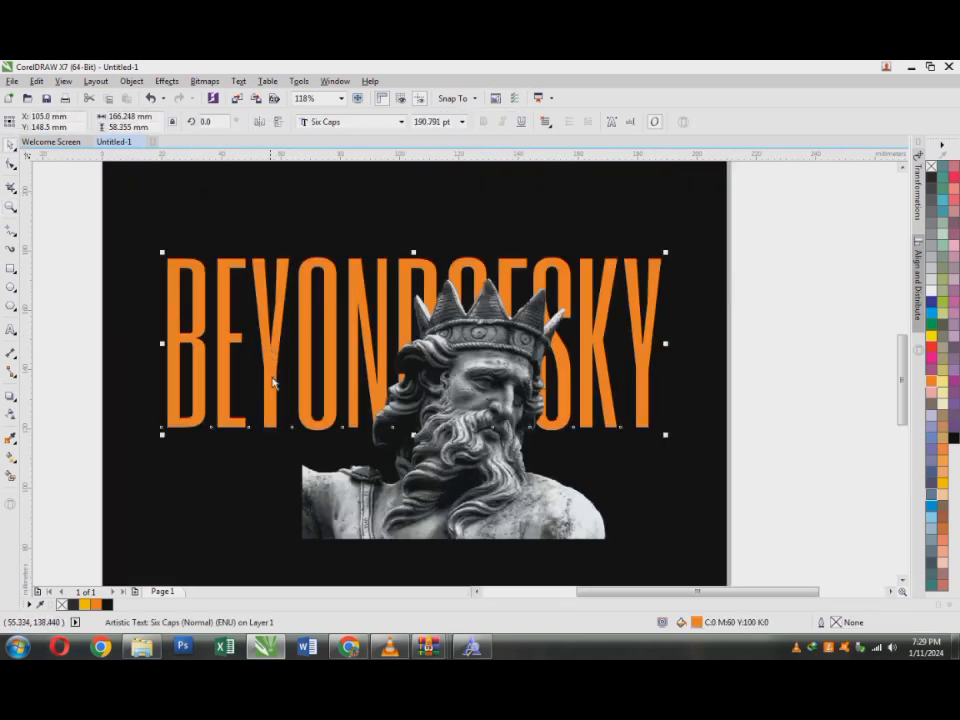
key(shift+Page_Up)
scroll(342, 360, down, 5)
drag(342, 358, 340, 405)
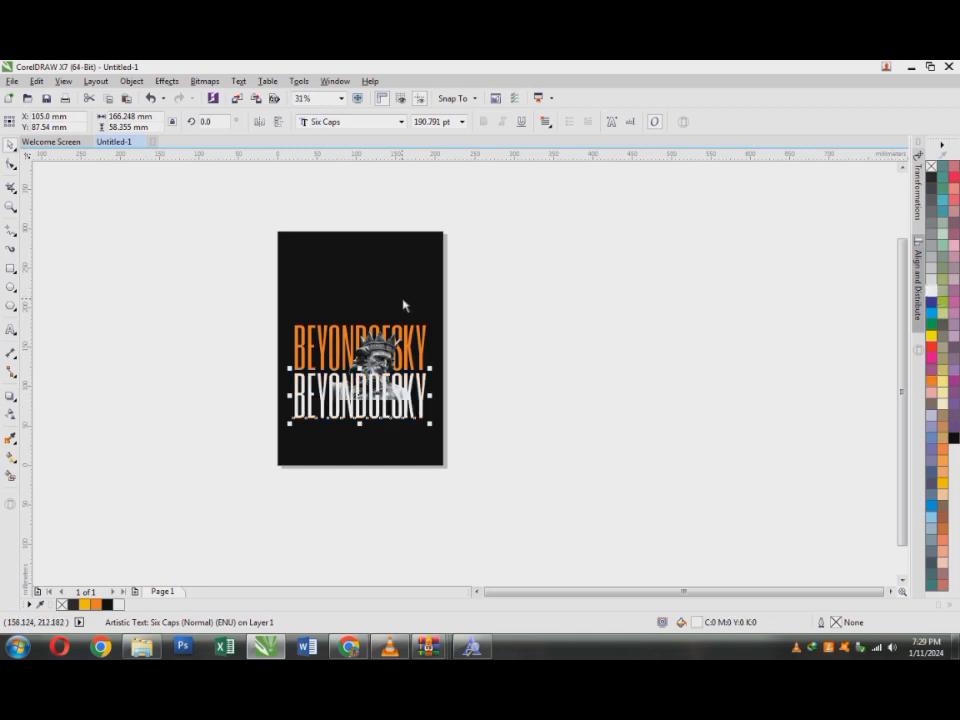
Step: Reorder the white BEYONDGESKY copy so it sits behind the statue
shift+click(404, 304)
key(Escape)
click(404, 395)
key(ctrl+Page_Down)
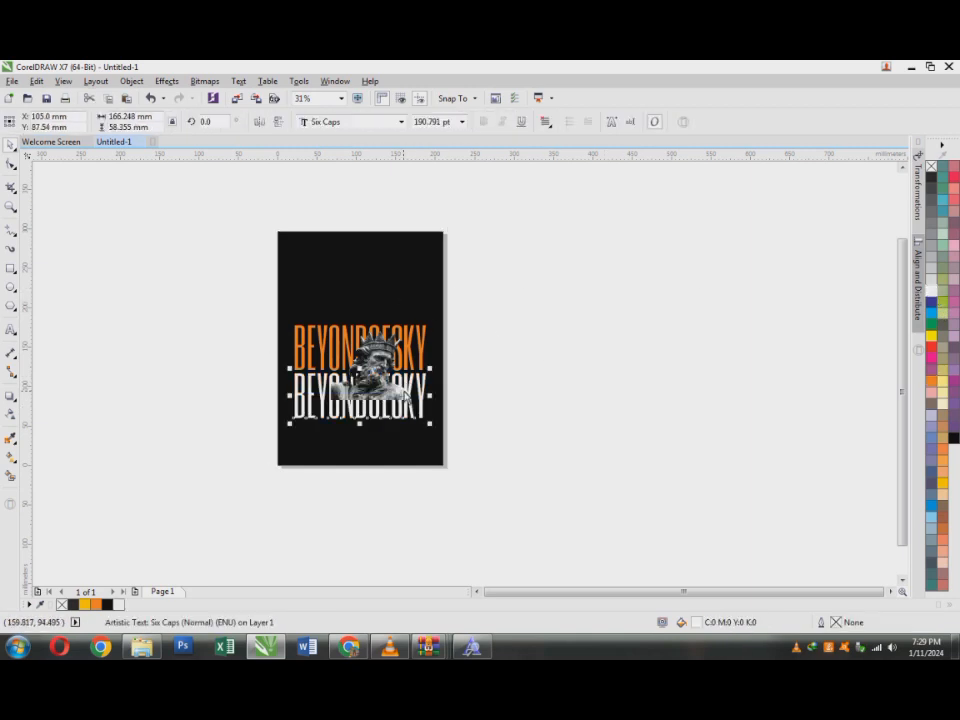
Step: Enlarge the statue to about 146 × 117 mm so it overlaps both lines of lettering
click(558, 461)
scroll(394, 425, up, 1)
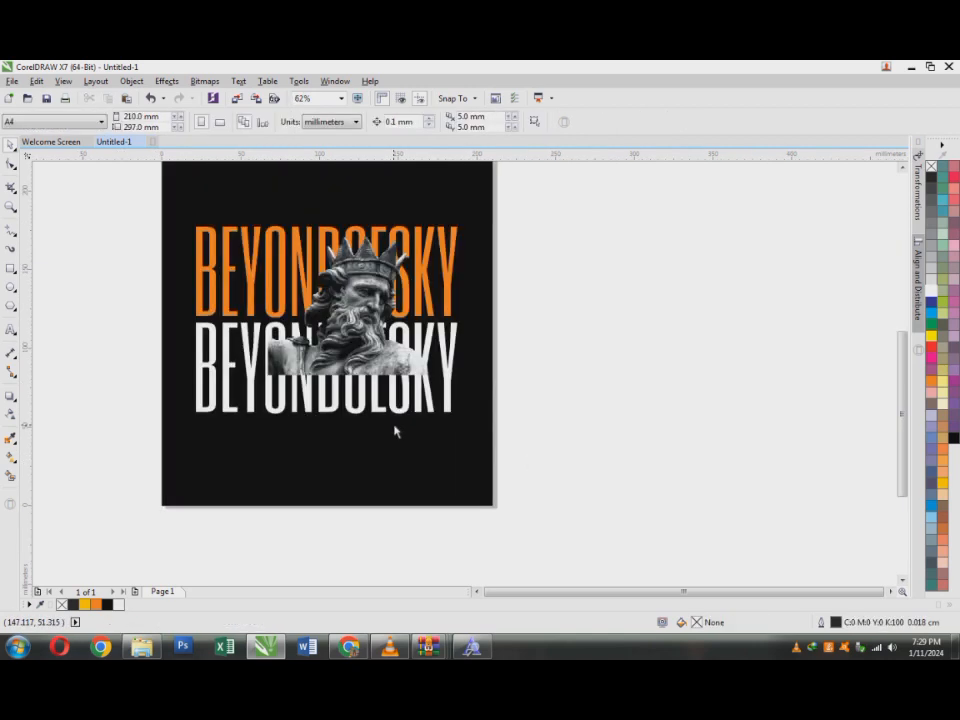
click(348, 350)
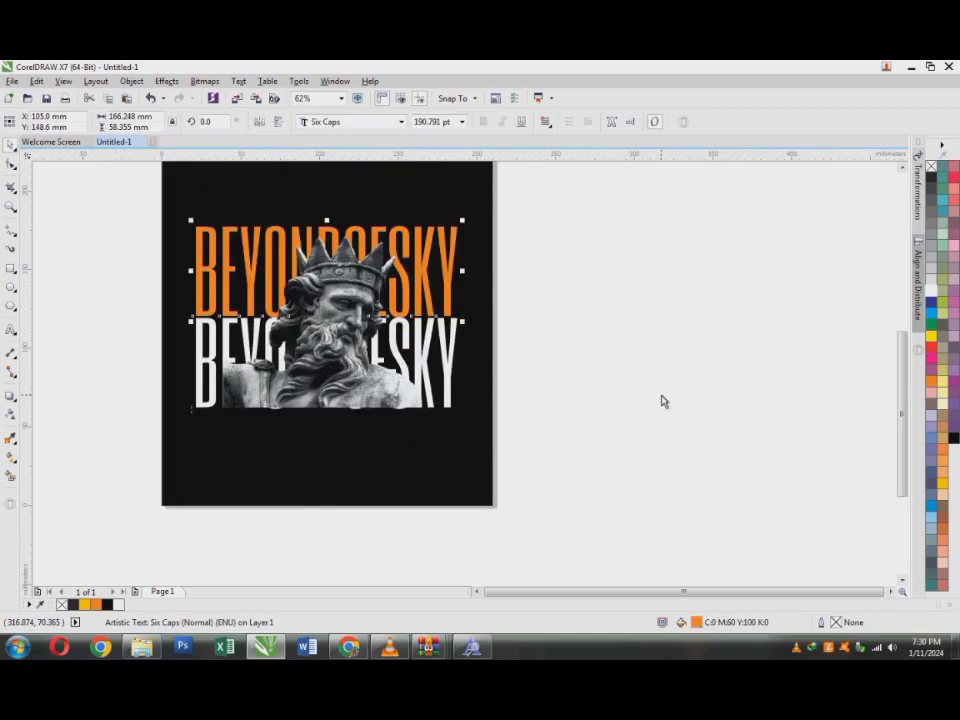
Step: Nudge the orange BEYONDGESKY text up slightly to widen the gap above the white copy
key(Up)
key(Up)
key(Up)
key(Up)
key(Up)
key(Up)
key(Up)
key(Up)
key(Up)
key(Up)
key(Up)
key(Up)
key(Up)
key(Up)
key(Up)
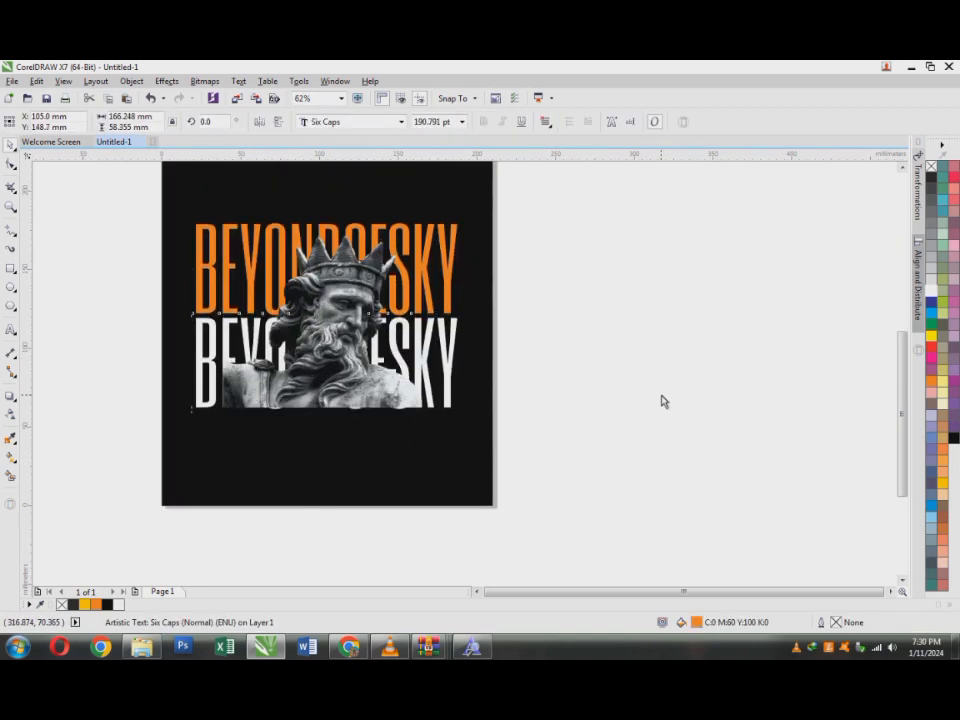
Step: Remove the fill of the lower BEYONDGESKY text and give it a white outline
drag(74, 301, 618, 528)
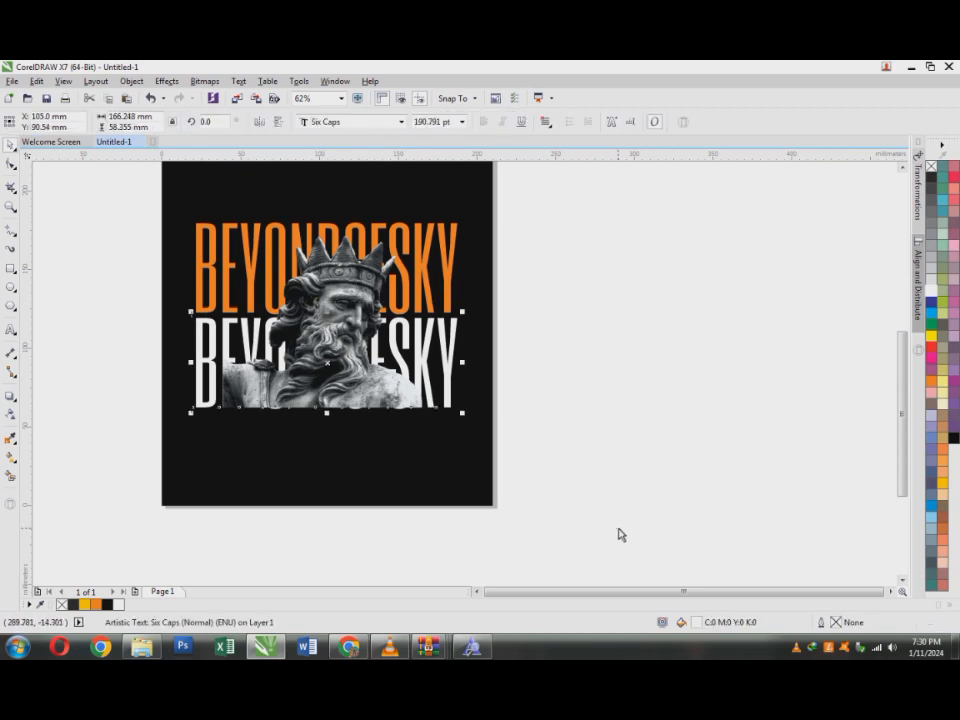
click(931, 166)
right_click(931, 290)
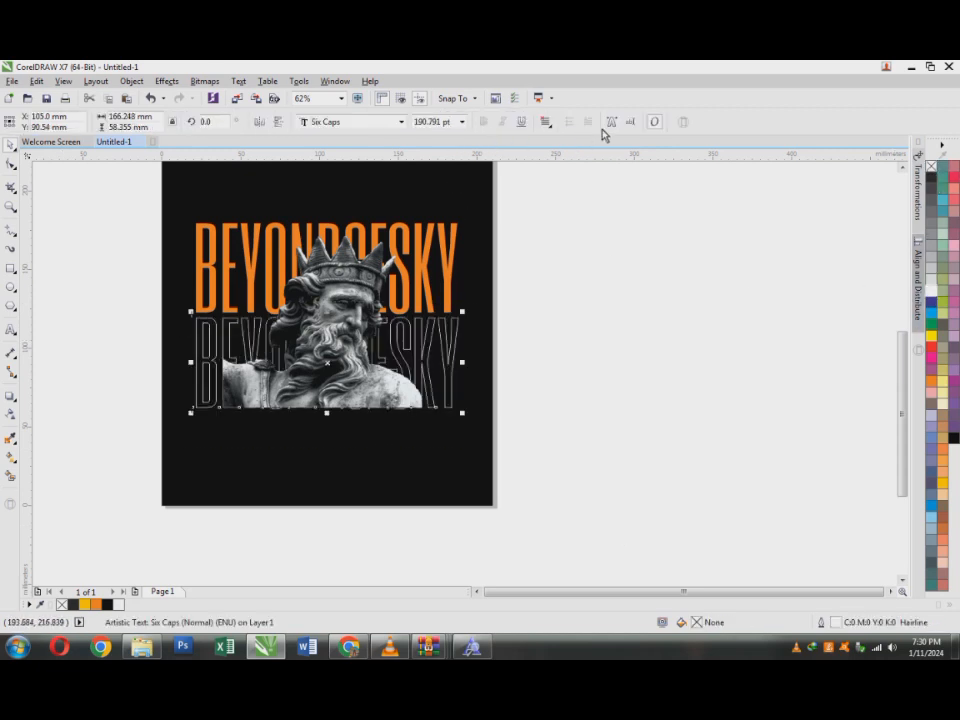
Step: Set the lower text's outline width to 0.075 cm
key(F12)
click(395, 265)
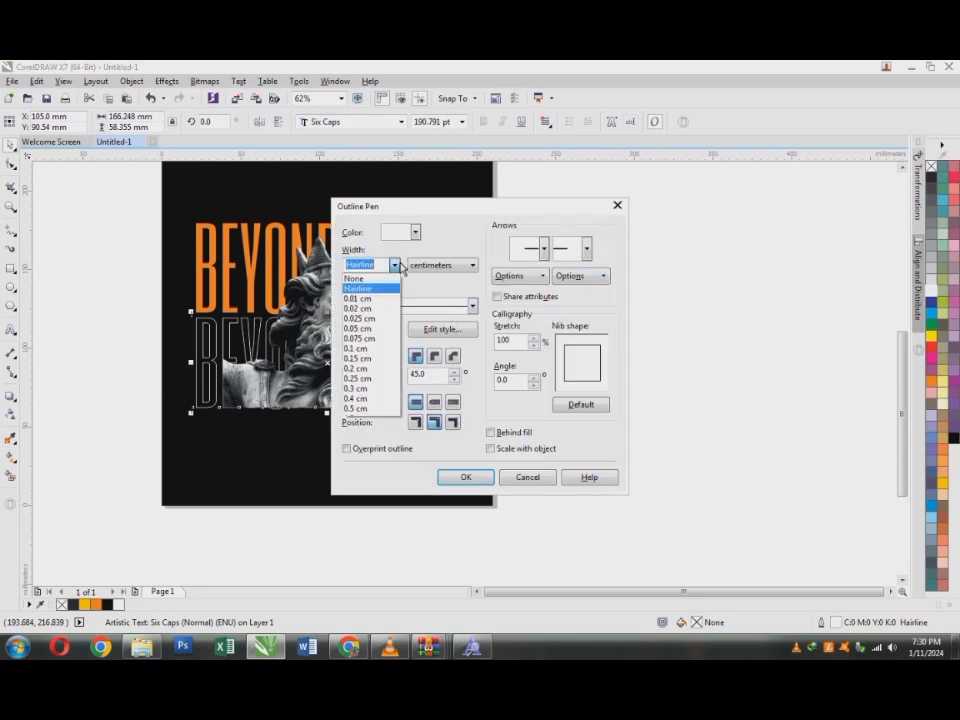
click(380, 340)
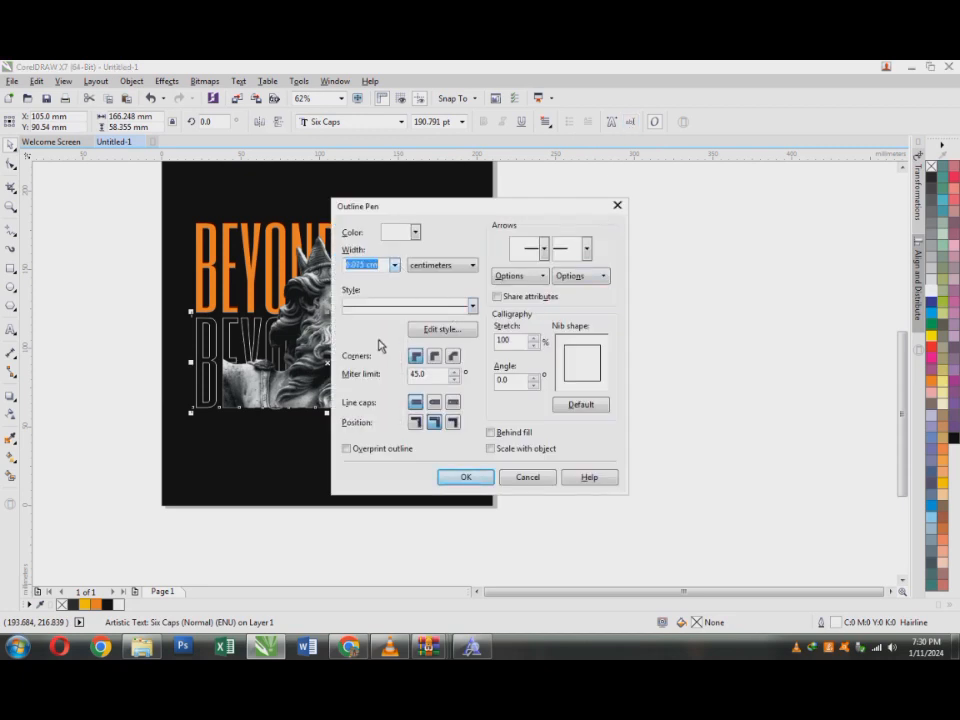
click(462, 477)
click(728, 363)
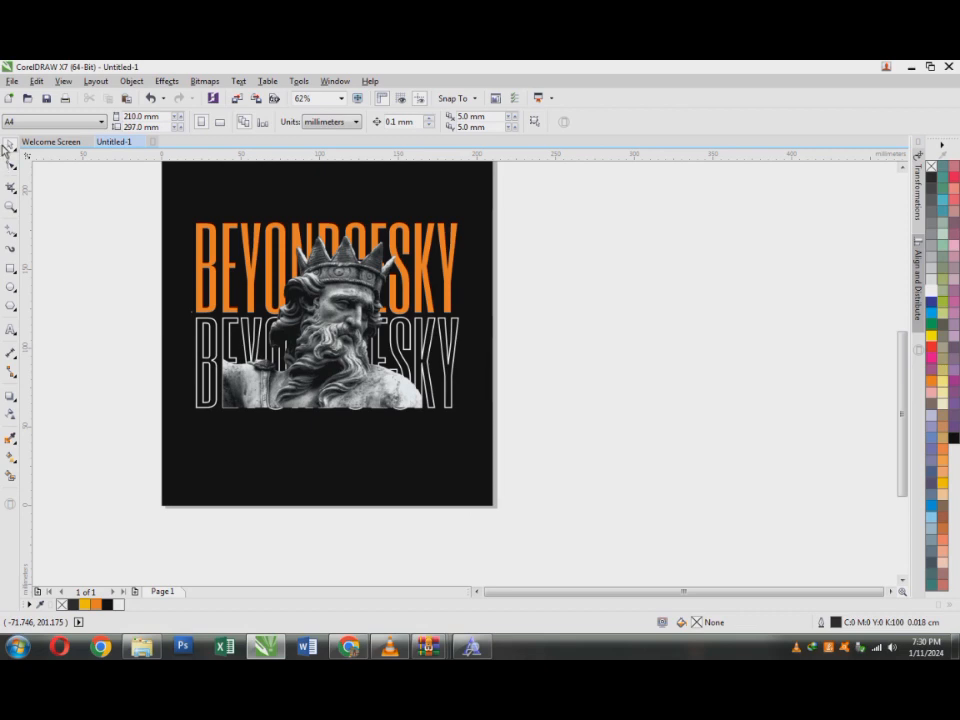
Step: Group the statue with both BEYONDGESKY lines and centre the group on the page
scroll(270, 330, down, 3)
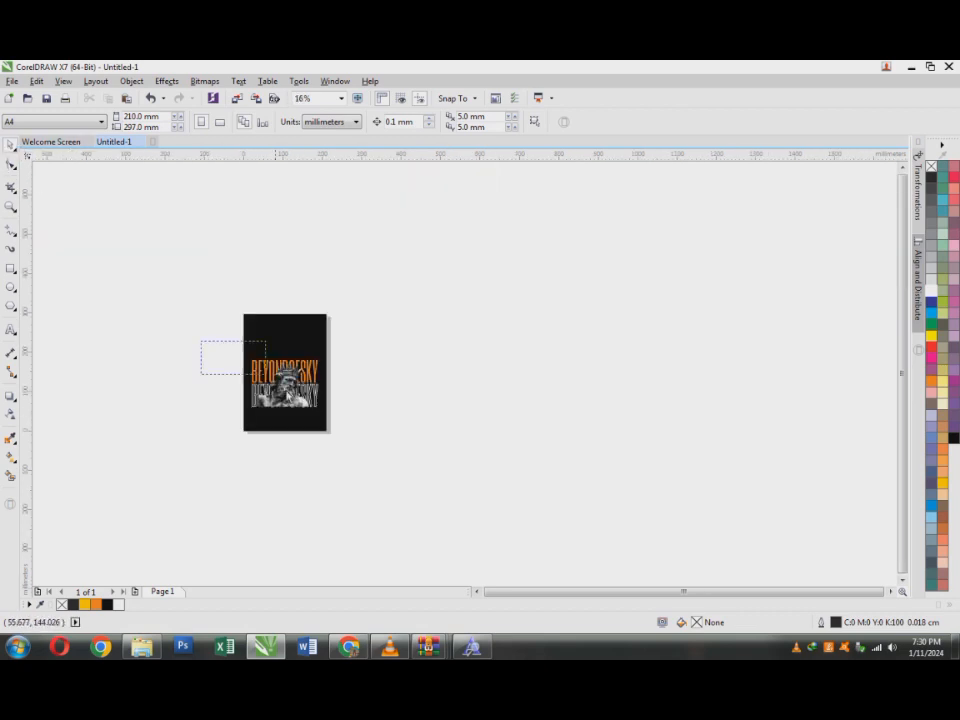
drag(238, 352, 332, 445)
key(ctrl+g)
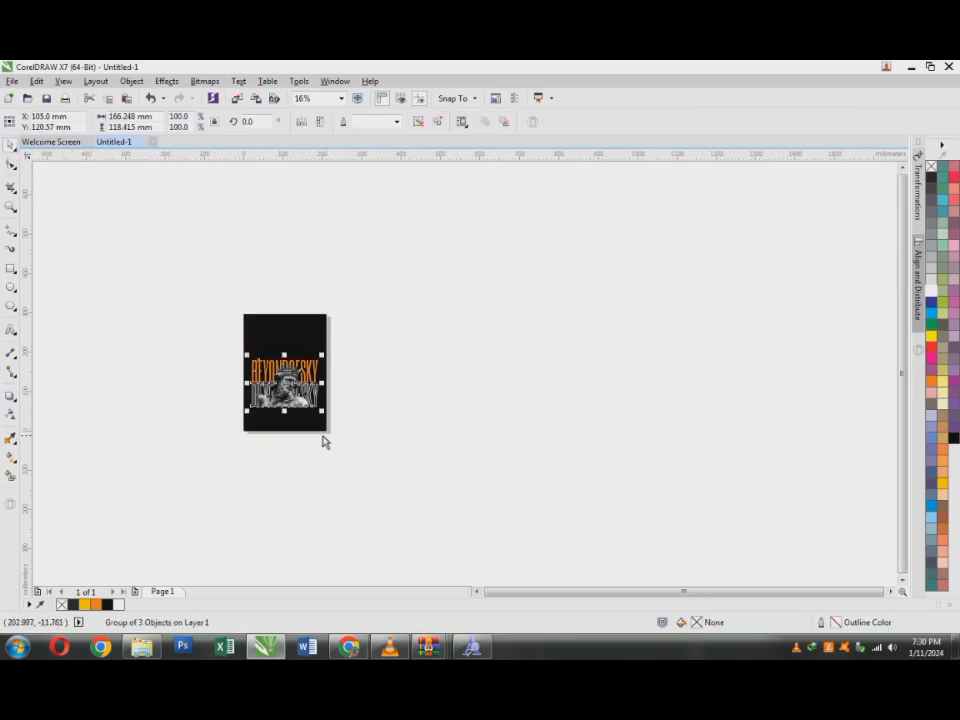
key(p)
click(242, 366)
Step: Add an artistic text line reading "godofthesky" on the empty area beside the page
scroll(242, 366, up, 1)
key(z)
drag(216, 313, 495, 476)
scroll(536, 363, down, 2)
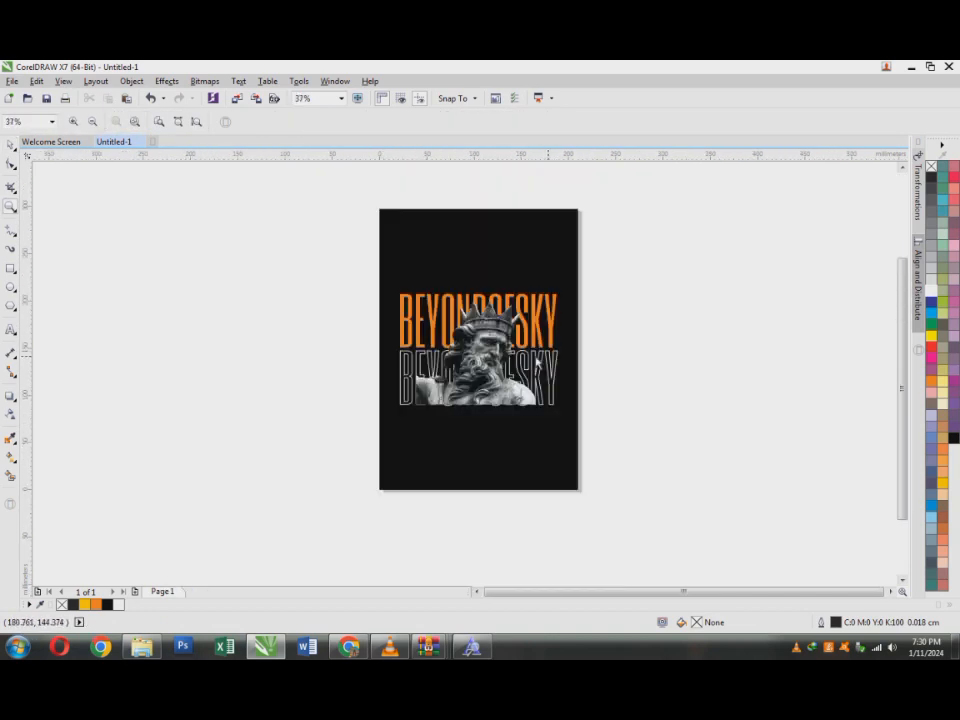
drag(343, 259, 630, 461)
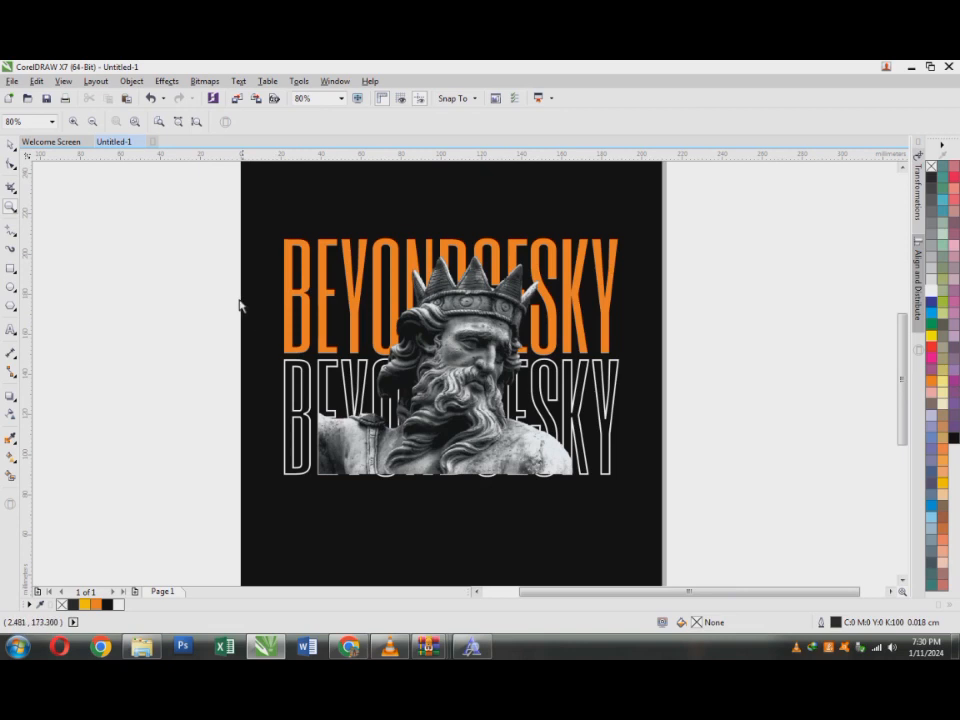
click(8, 144)
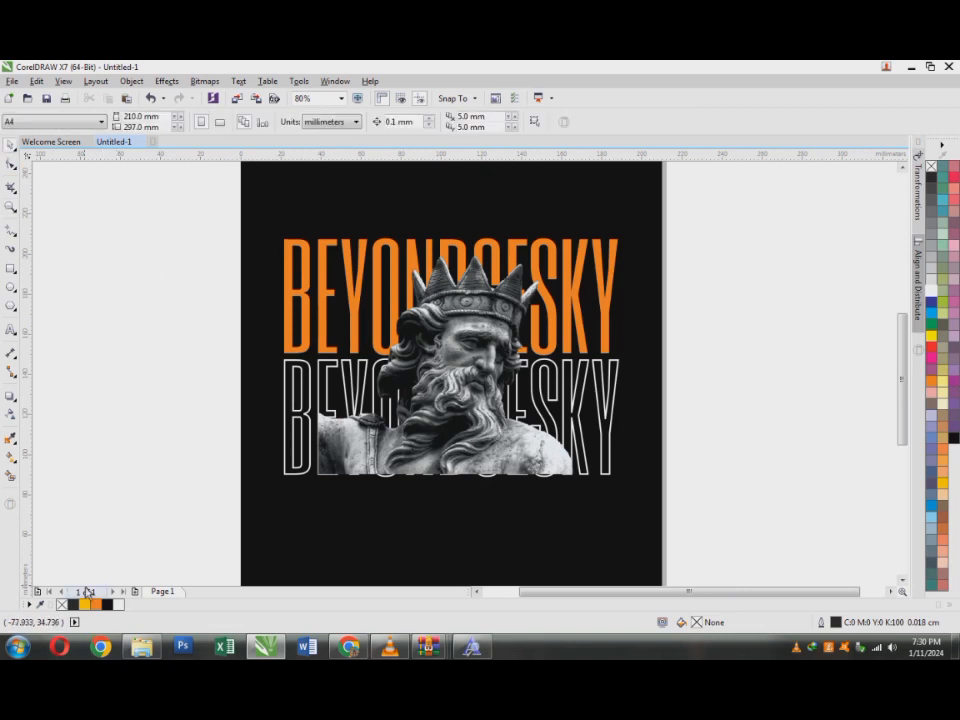
click(8, 333)
click(138, 390)
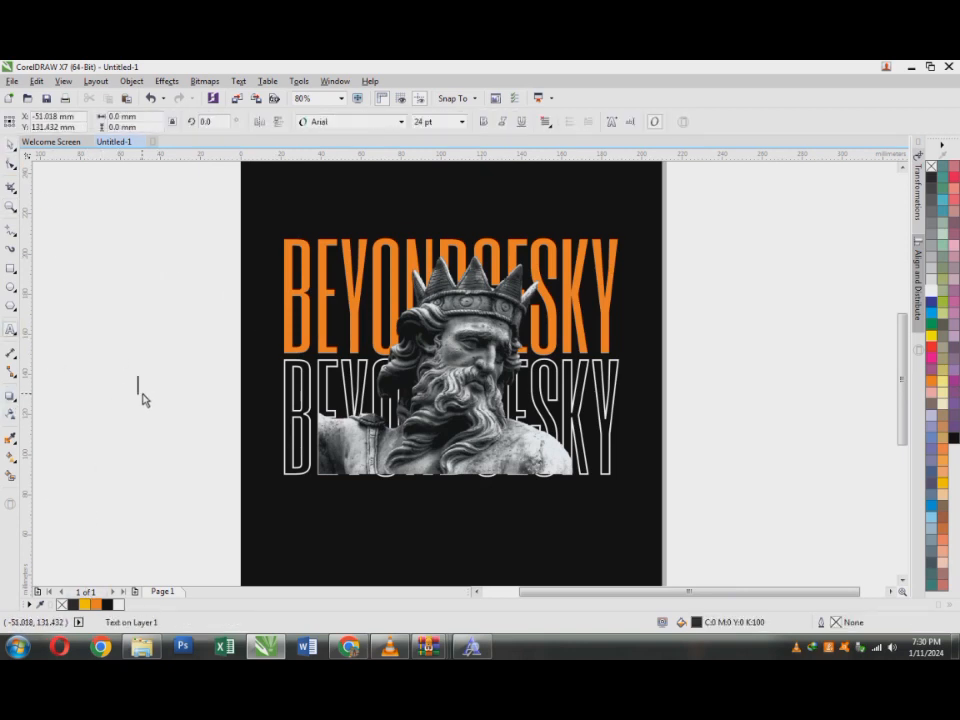
text(godofthesky)
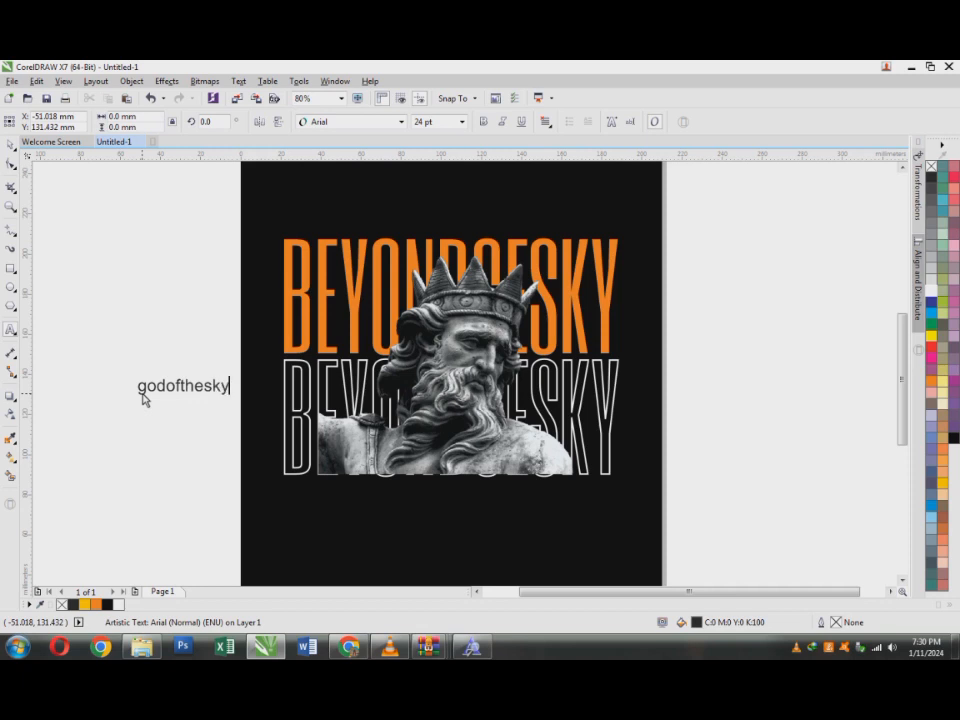
key(ctrl+space)
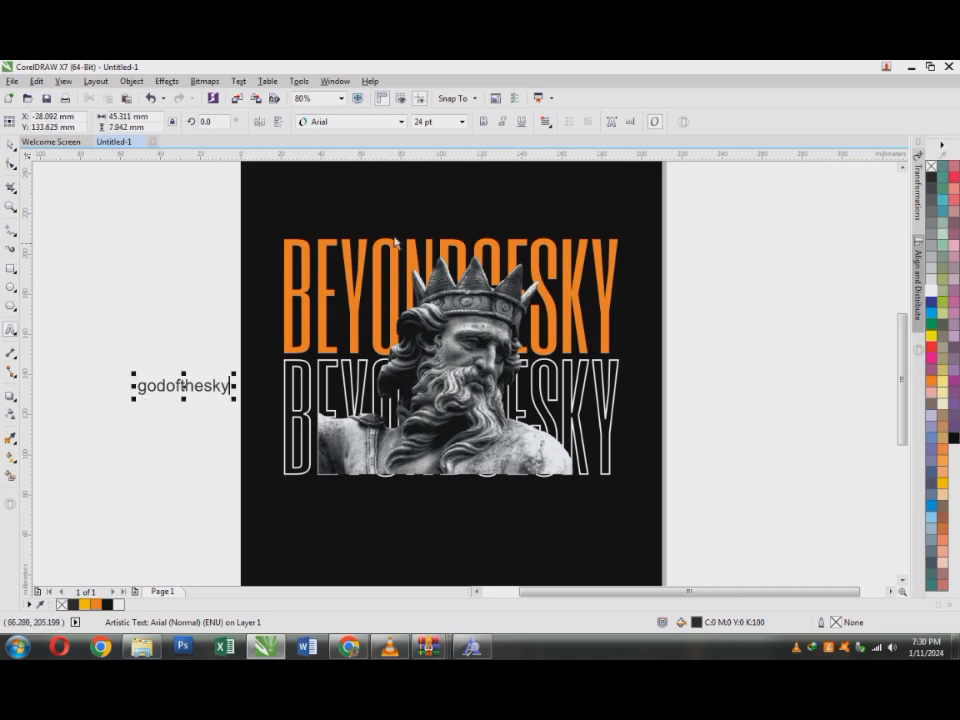
Step: Change the godofthesky text's font to Akira Expanded
click(400, 122)
click(375, 187)
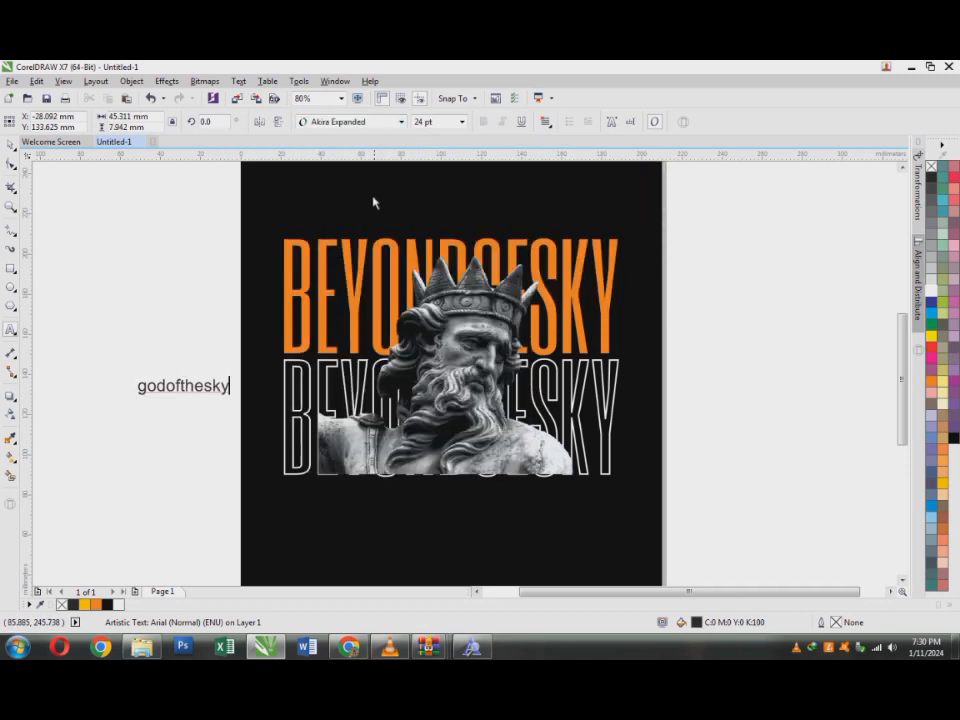
drag(141, 381, 229, 386)
click(401, 122)
click(370, 153)
click(8, 142)
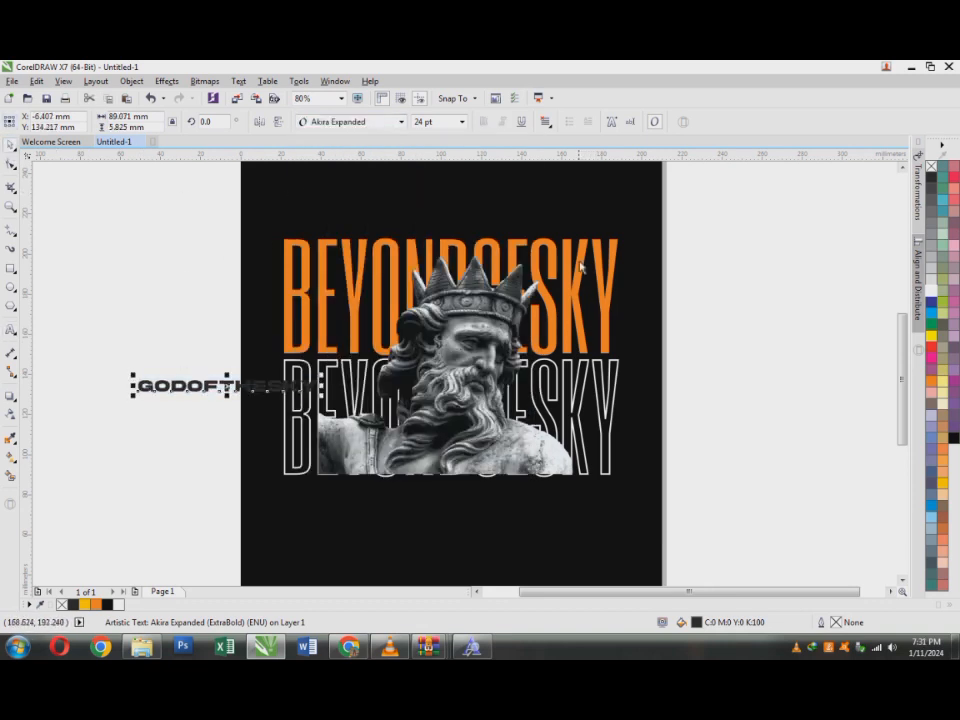
Step: Fill the GODOFTHESKY text white and centre it horizontally on the black background
click(933, 294)
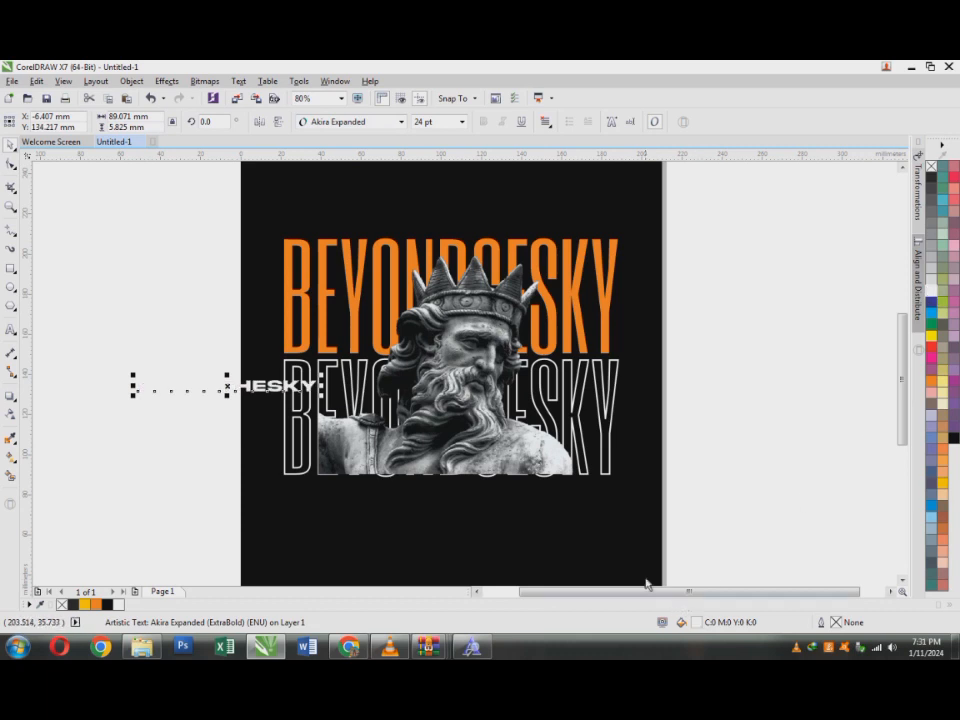
shift+click(643, 558)
key(e)
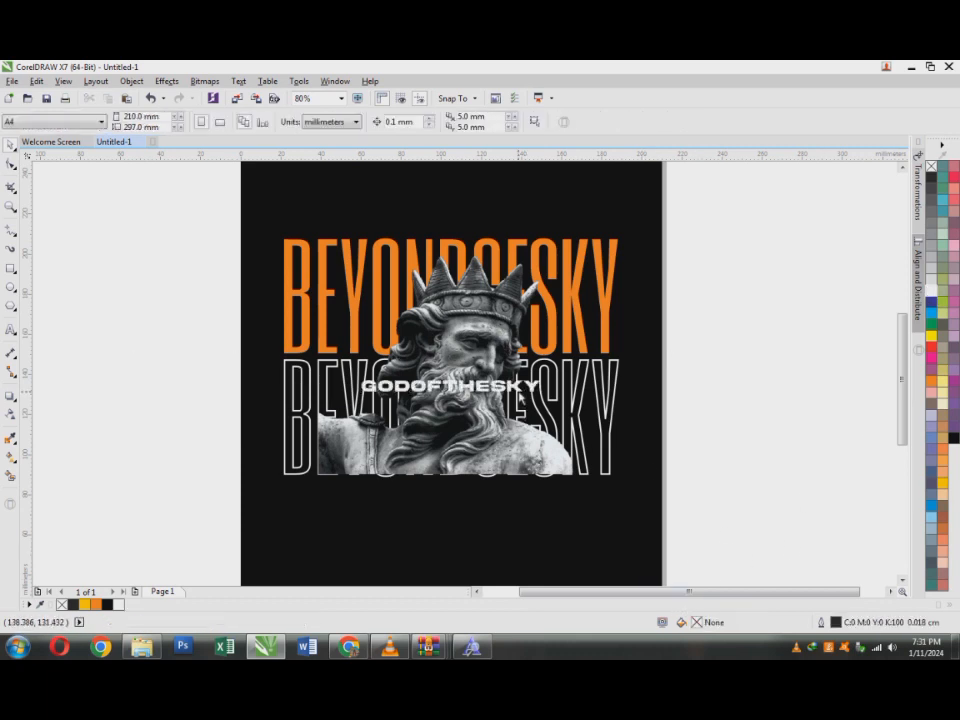
Step: Place the GODOFTHESKY text above the orange lettering and size it to about 23.6 pt
click(538, 386)
drag(544, 376, 626, 359)
drag(468, 388, 468, 218)
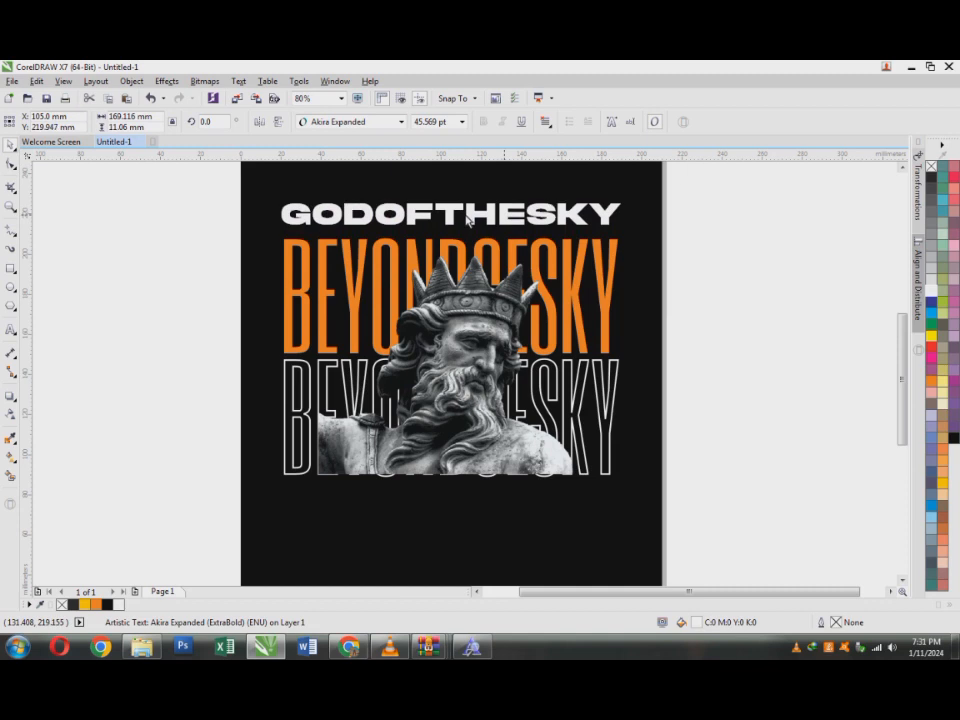
drag(630, 203, 603, 207)
Step: Widen the letter spacing of GODOFTHESKY until the line is about 135 mm wide
click(12, 165)
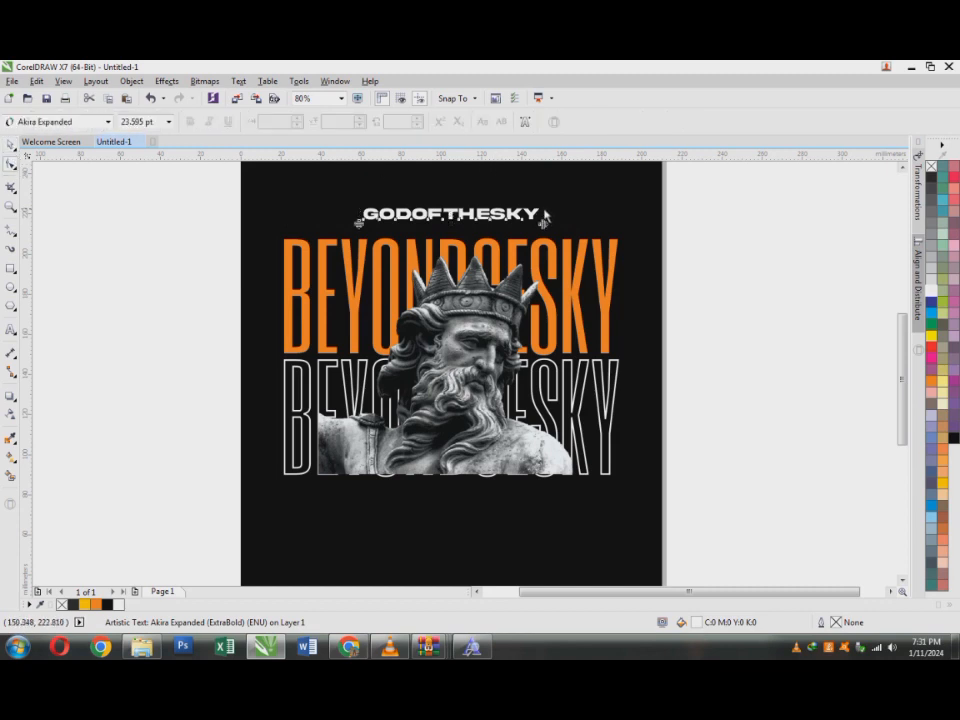
drag(546, 226, 637, 224)
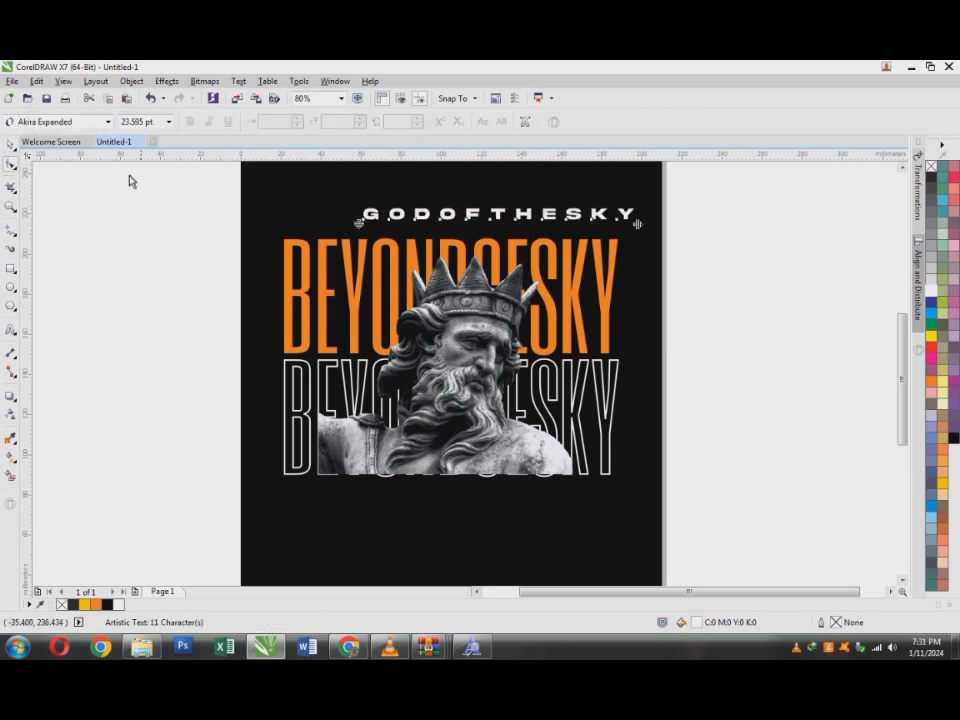
click(12, 146)
Step: Centre the spaced GODOFTHESKY line horizontally on the background and lower it to just above the orange lettering
shift+click(319, 202)
key(c)
click(746, 277)
drag(451, 219, 453, 232)
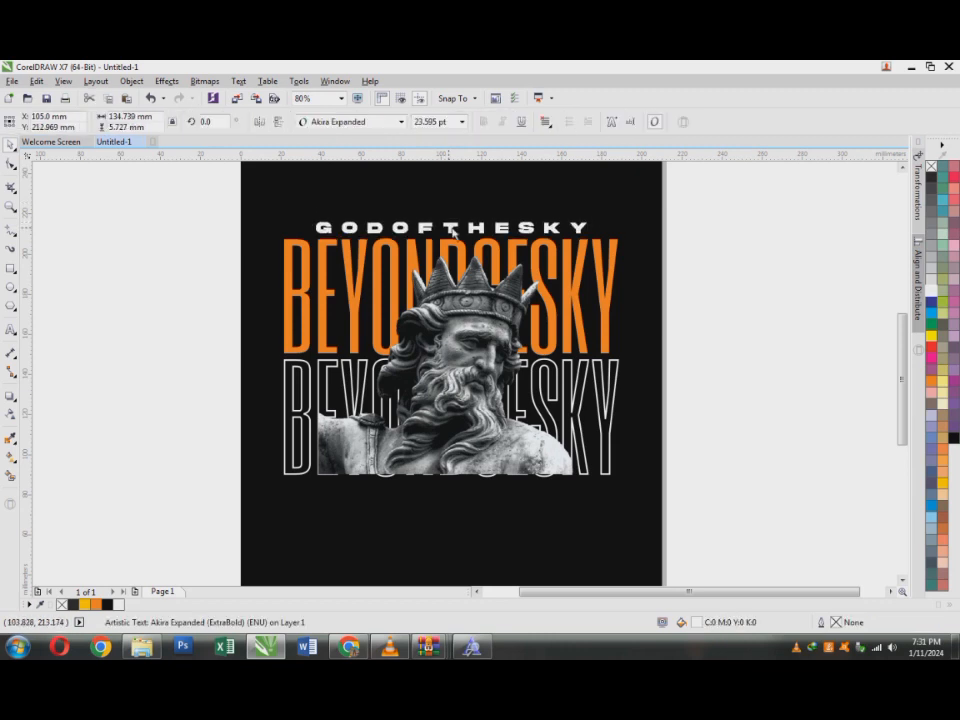
click(724, 274)
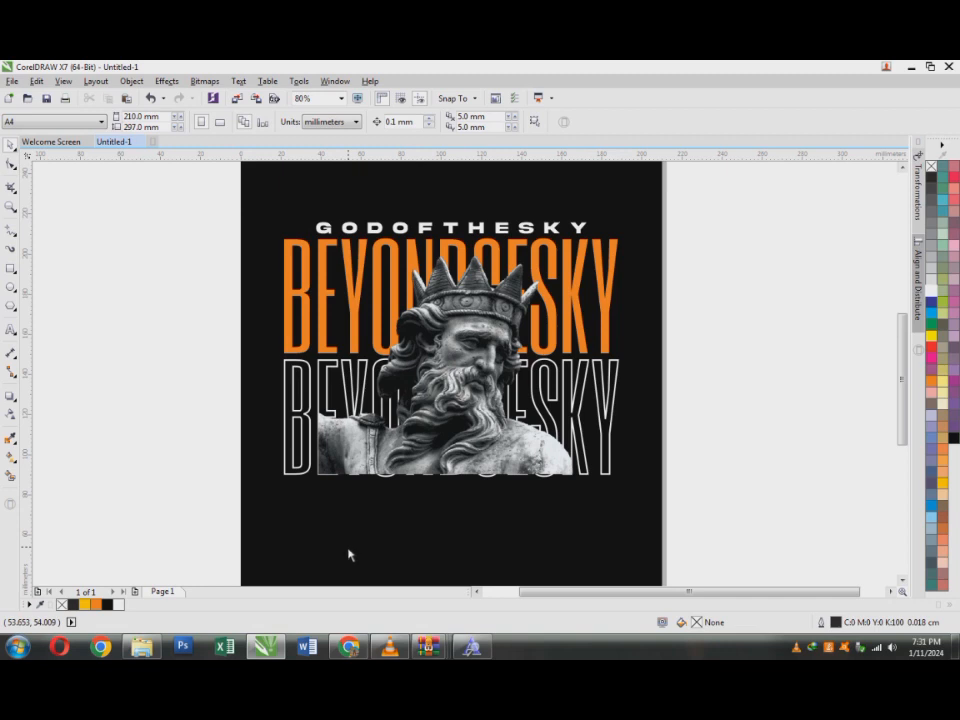
Step: Nudge the grouped statue and lettering up by 0.2 mm
click(493, 470)
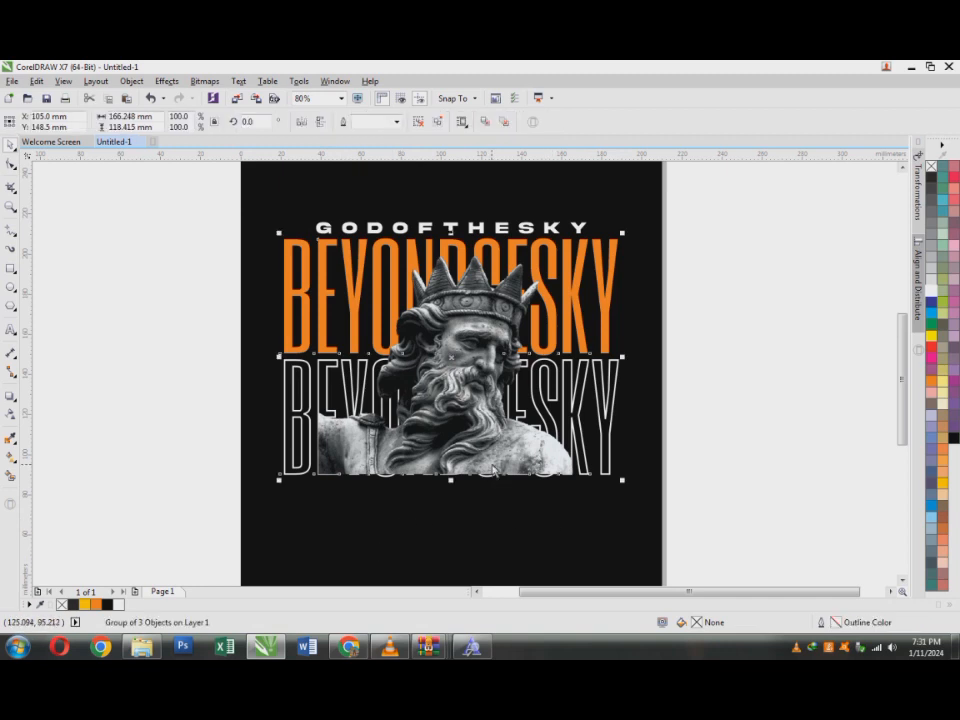
key(Up)
key(Up)
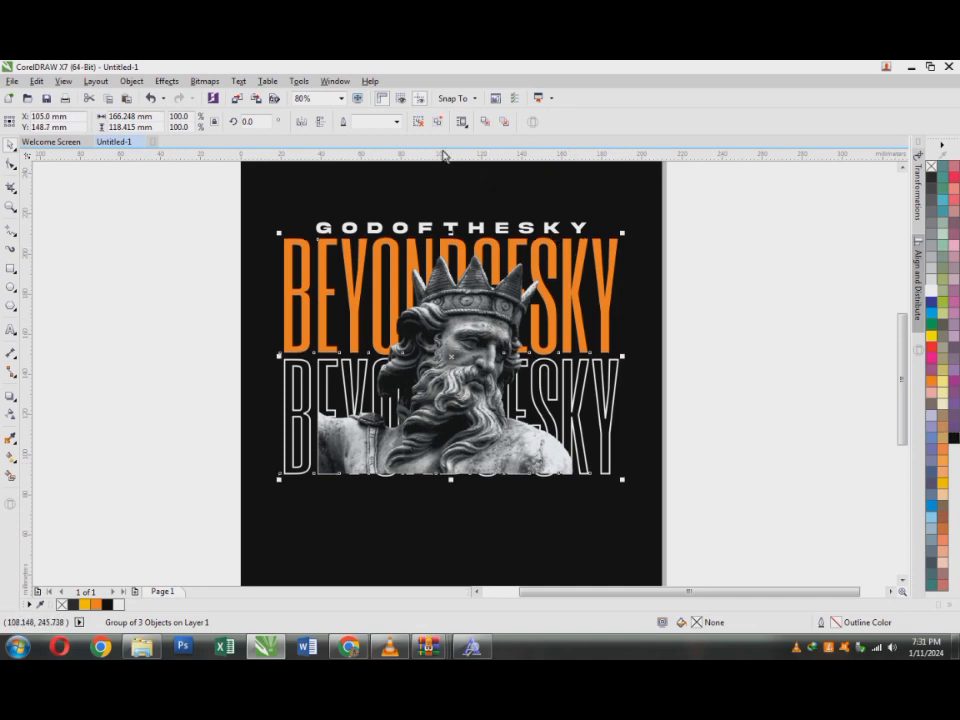
Step: Ungroup the statue and lettering, and nudge only the statue about 1 mm down
click(771, 306)
click(554, 449)
click(602, 456)
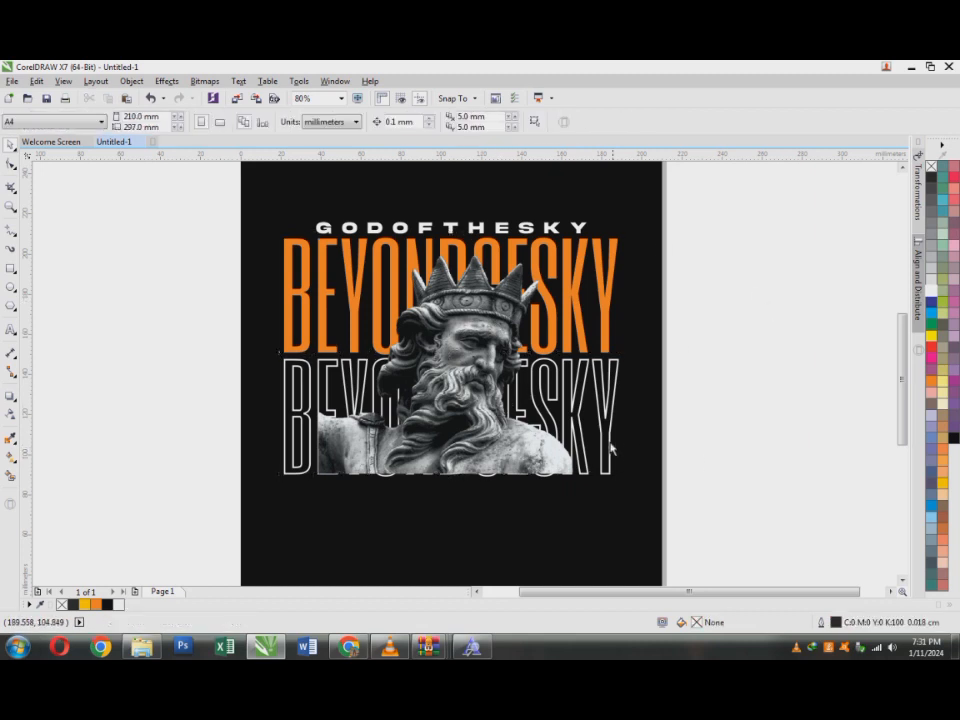
click(509, 452)
click(677, 446)
click(462, 458)
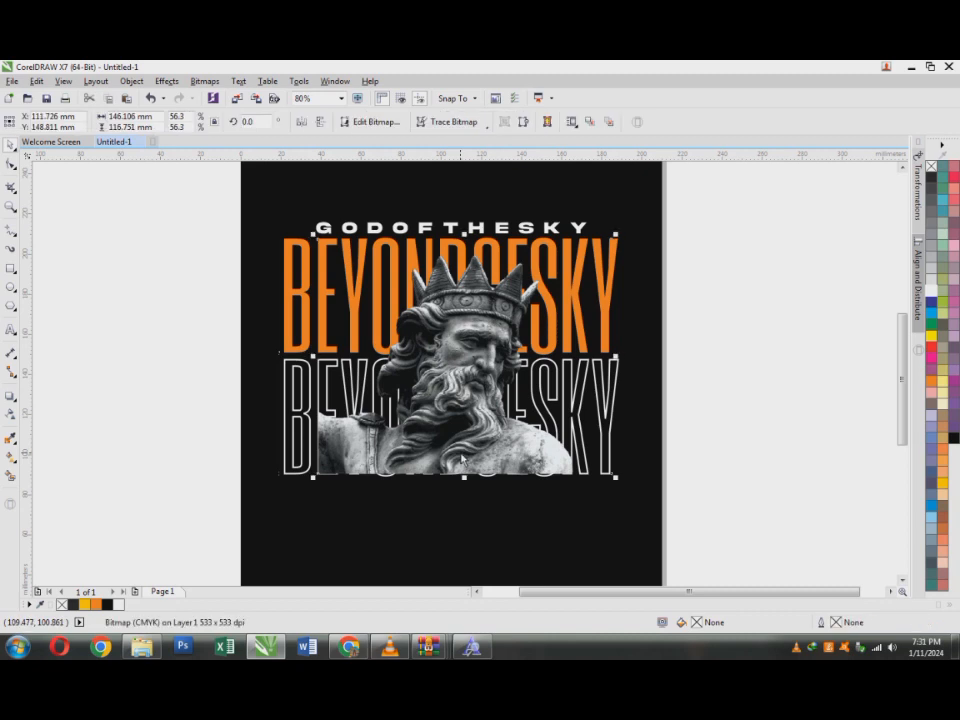
key(Down)
key(Down)
key(Down)
key(Down)
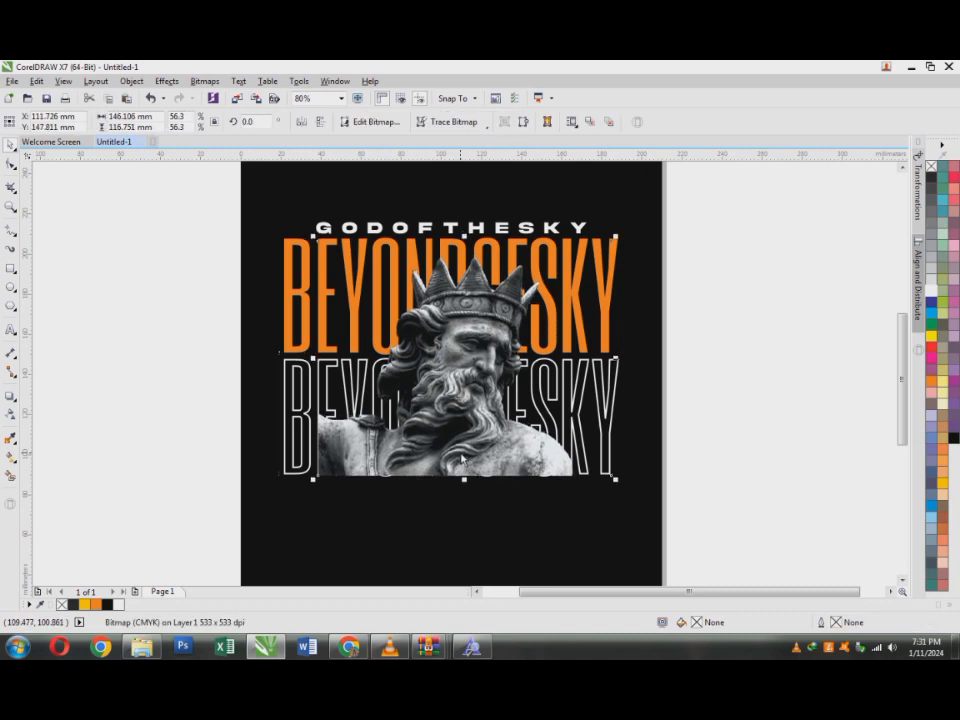
Step: Nudge the statue another 0.6 mm down and group it with all the lettering
key(Down)
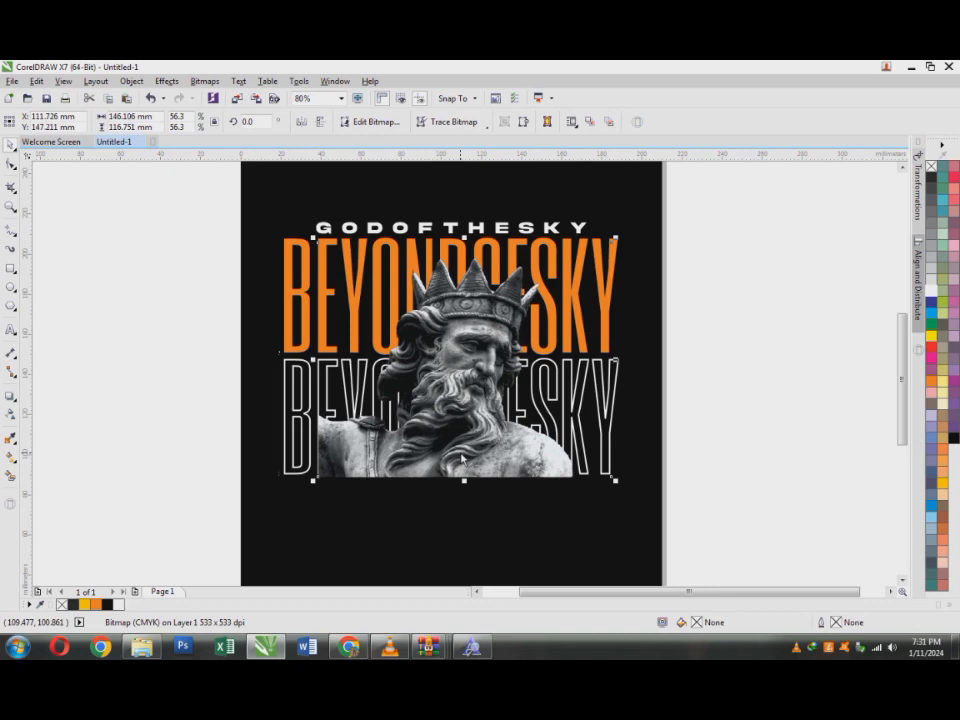
click(628, 459)
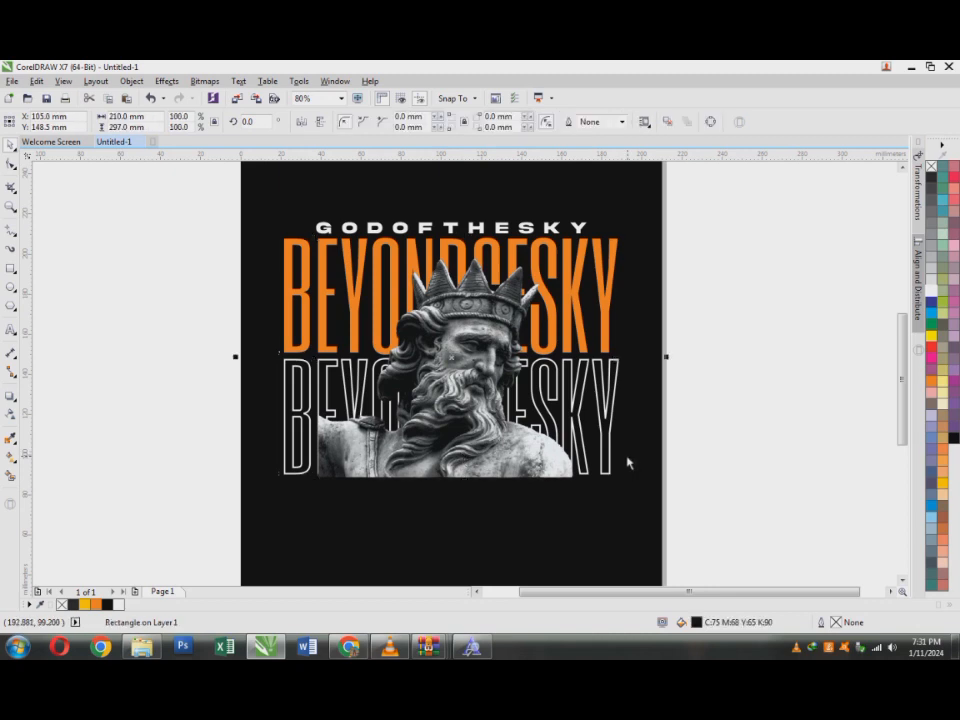
drag(158, 227, 226, 230)
drag(210, 174, 745, 514)
key(ctrl+g)
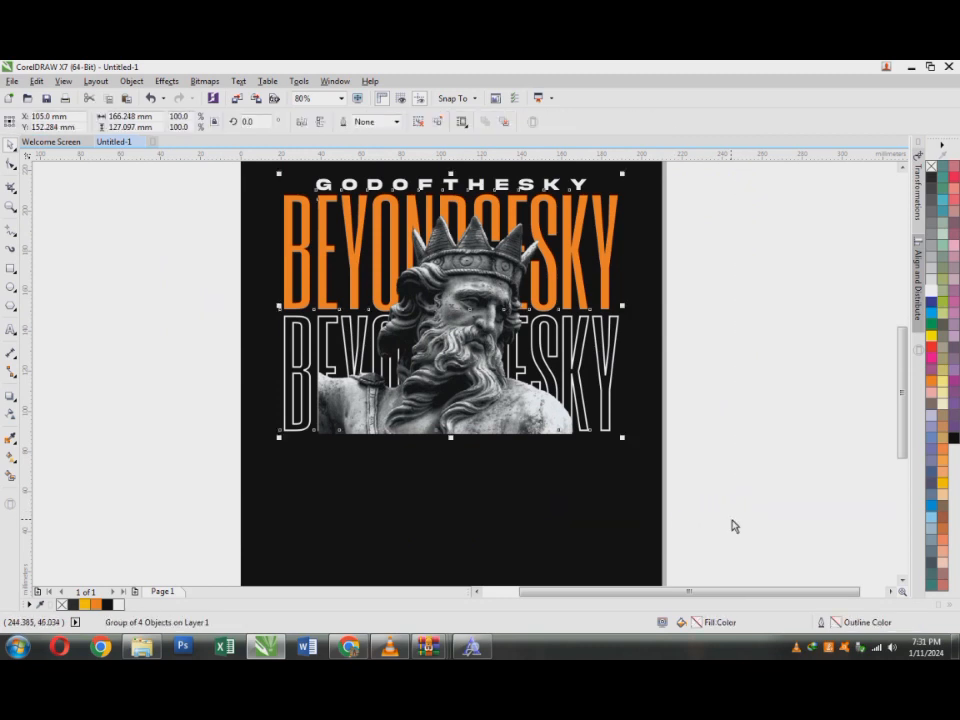
click(731, 522)
scroll(617, 487, down, 1)
scroll(597, 450, up, 1)
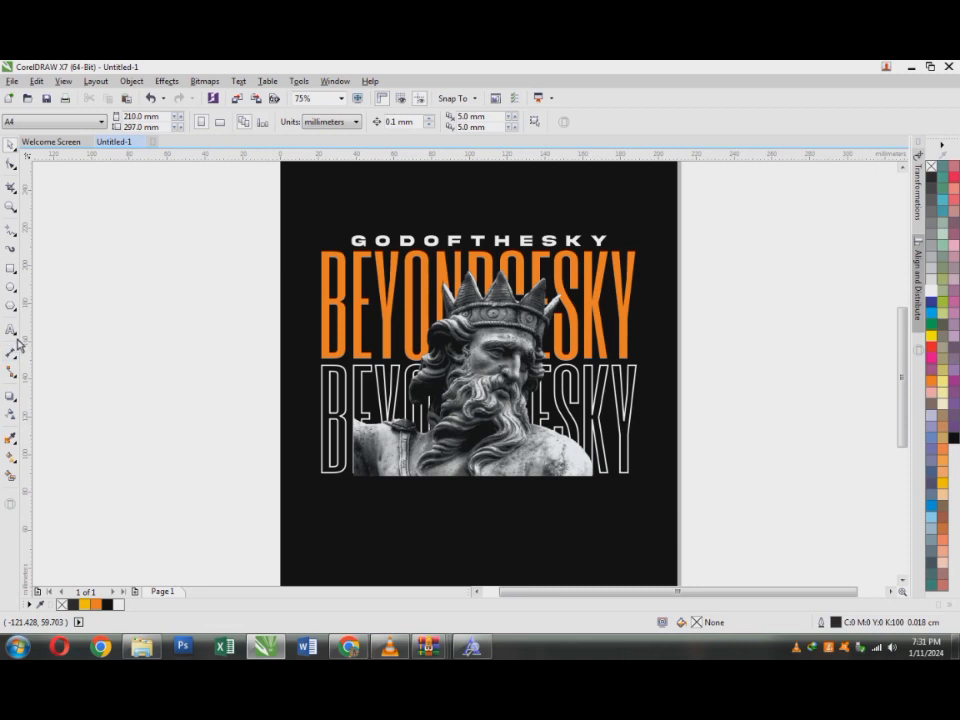
Step: Draw a rectangle about 169 mm wide and 10 mm high just below the statue and centre it horizontally on the background
click(11, 268)
drag(327, 487, 649, 505)
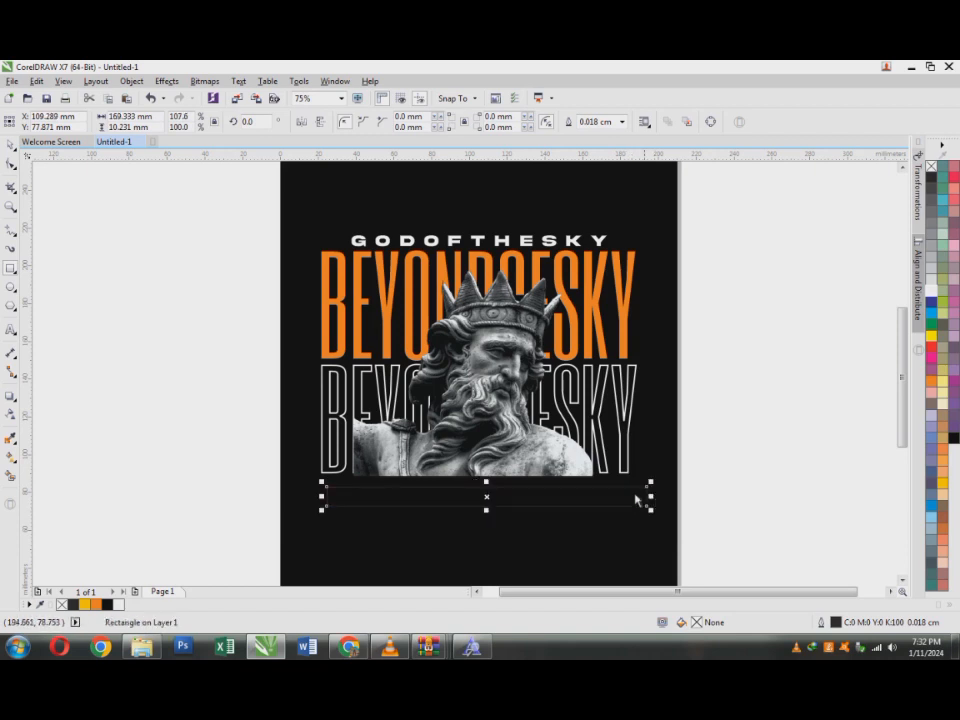
click(10, 145)
shift+click(319, 196)
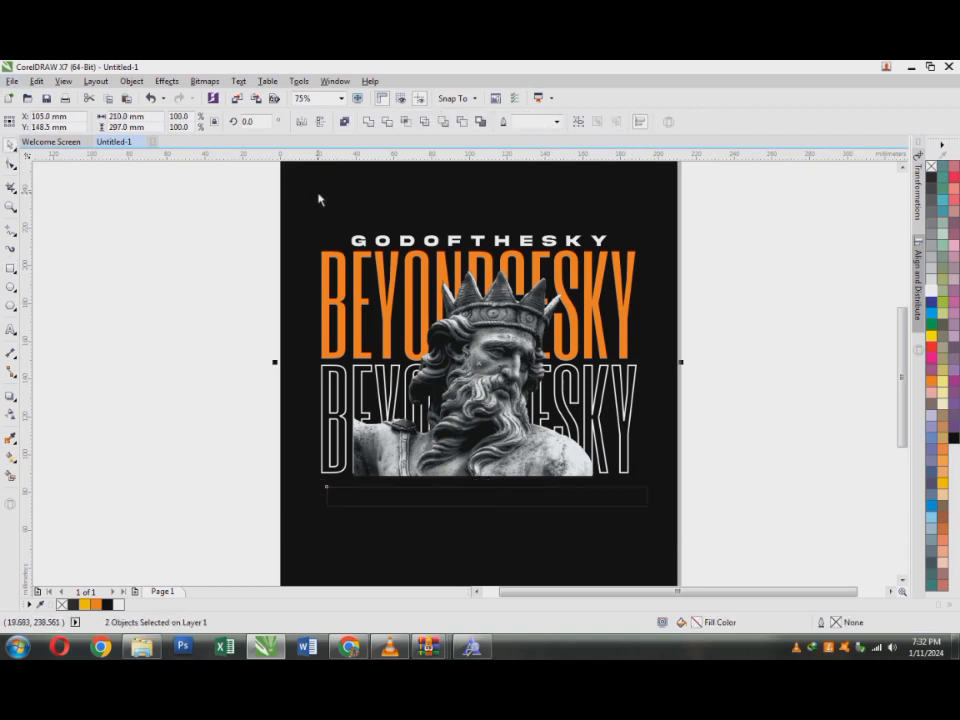
key(c)
click(853, 449)
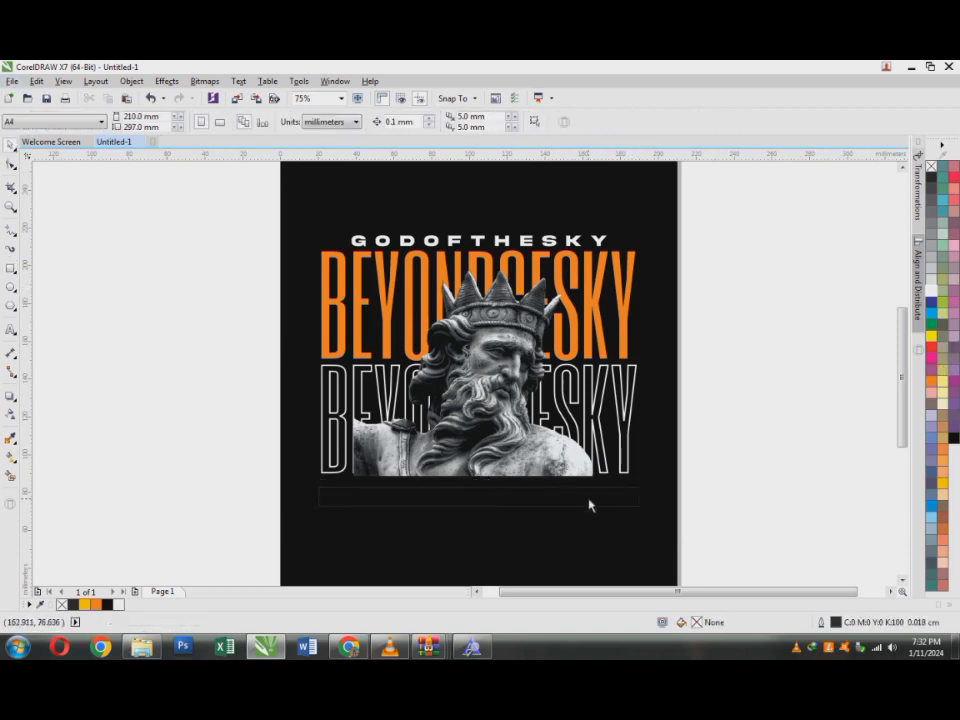
Step: Give the new rectangle a white outline 0.05 cm wide
click(595, 496)
click(767, 484)
drag(767, 478, 223, 574)
right_click(931, 292)
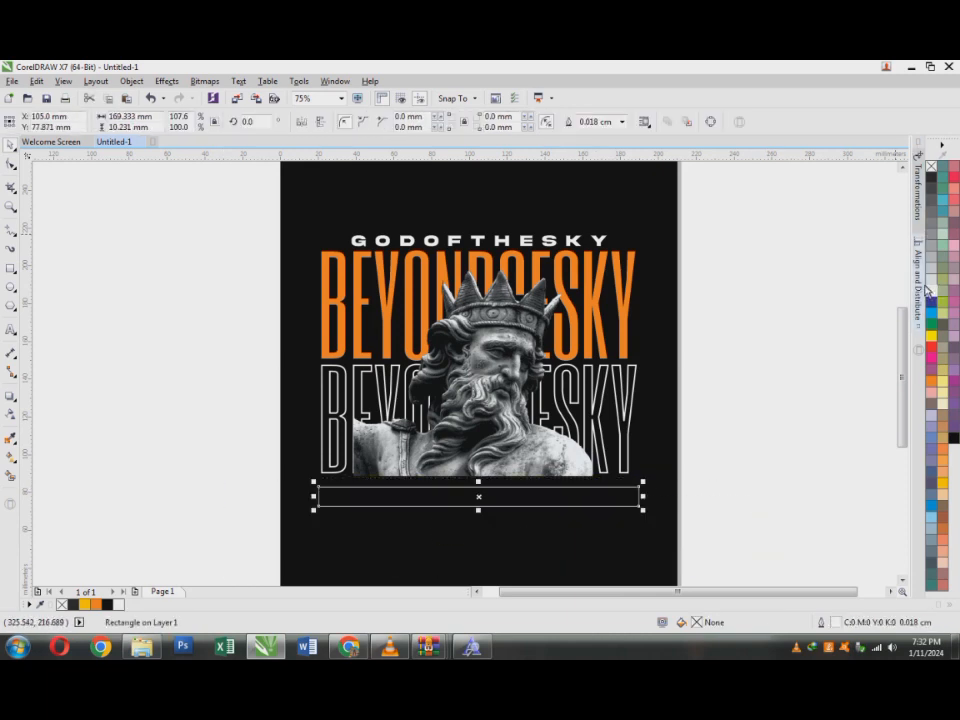
click(622, 122)
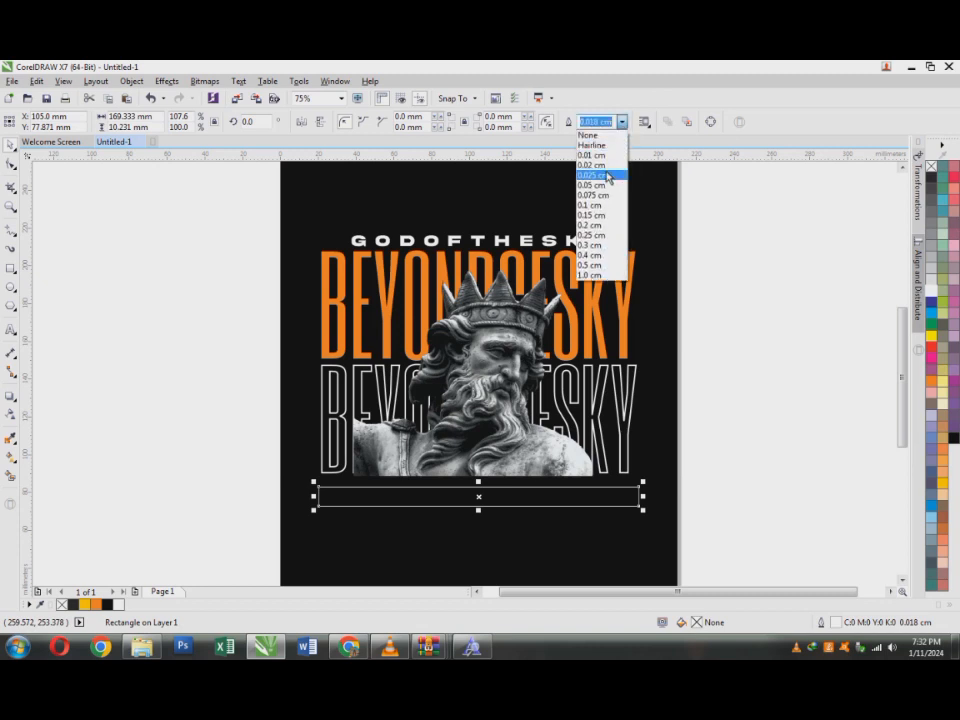
click(610, 188)
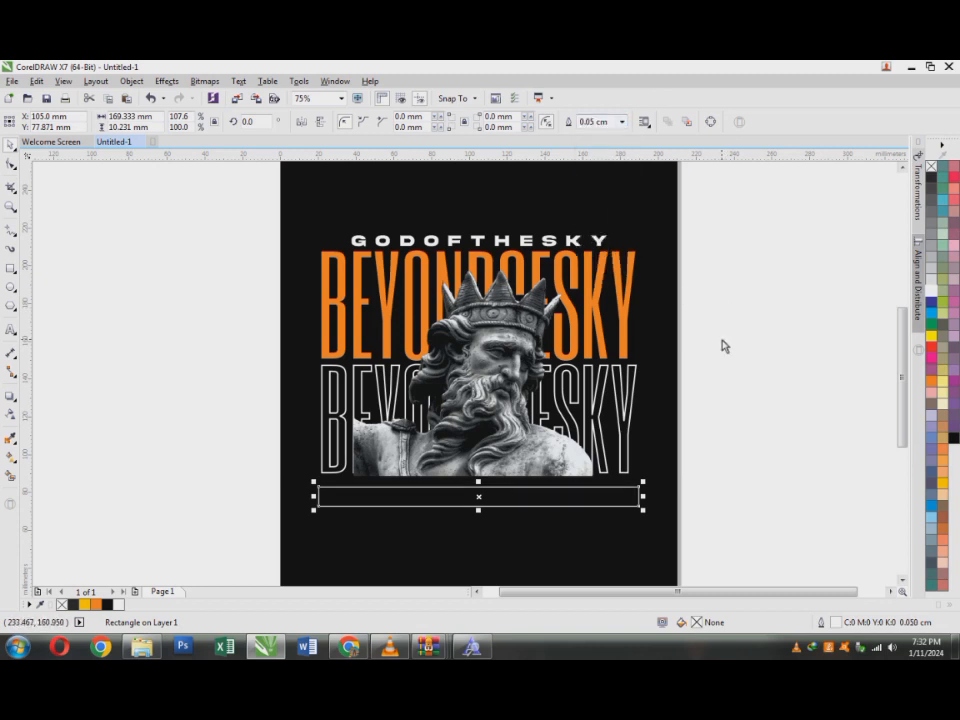
click(756, 449)
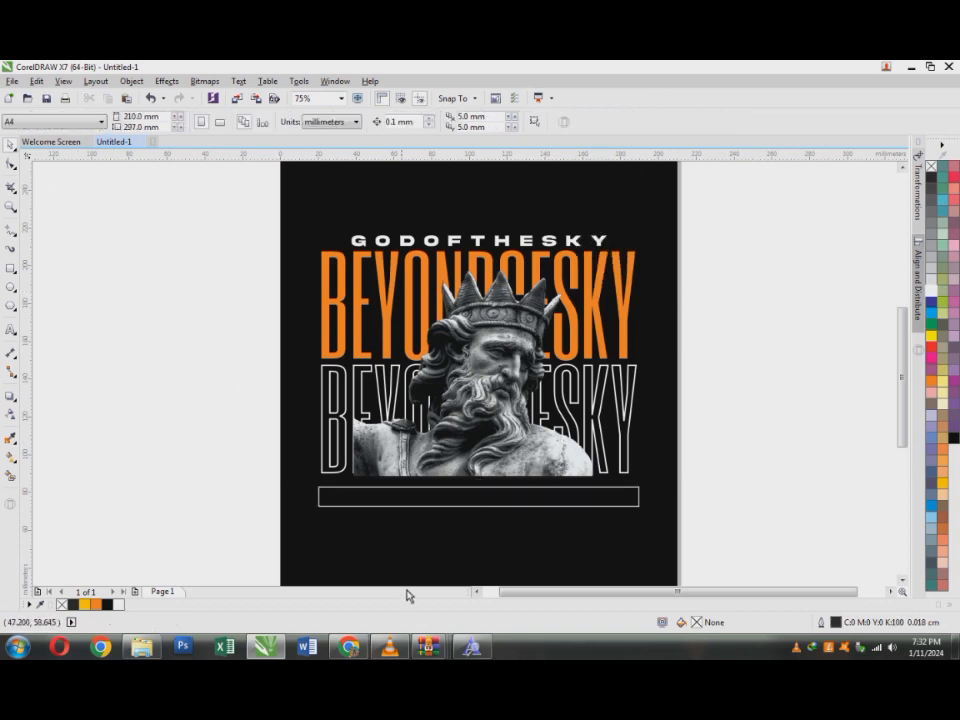
Step: Set the rectangle's outline width to 0.025 cm
scroll(425, 537, up, 2)
click(351, 479)
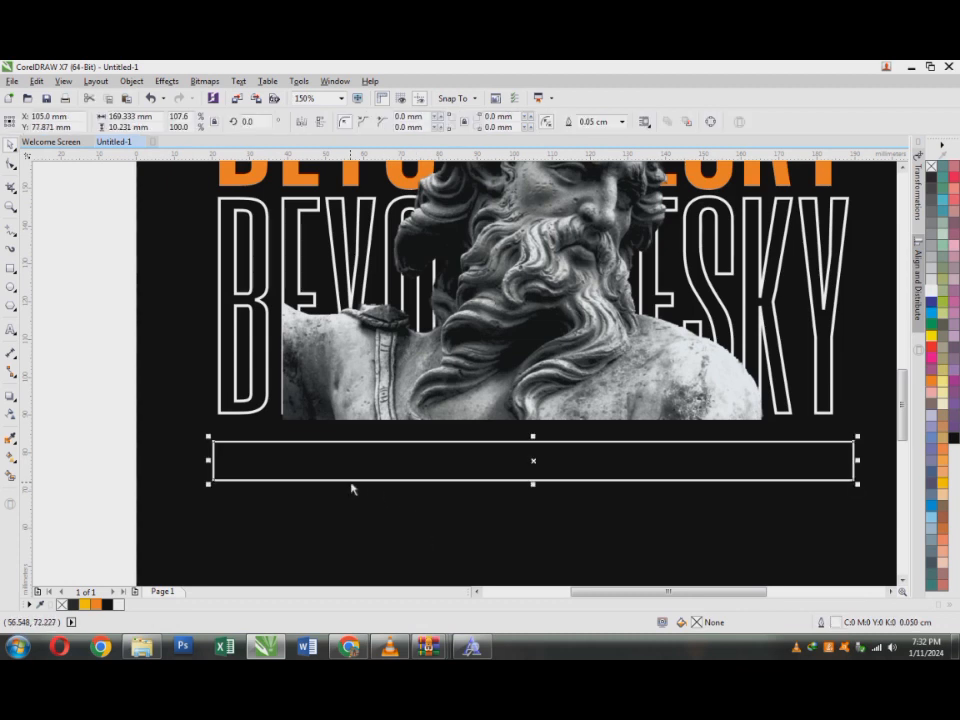
key(F12)
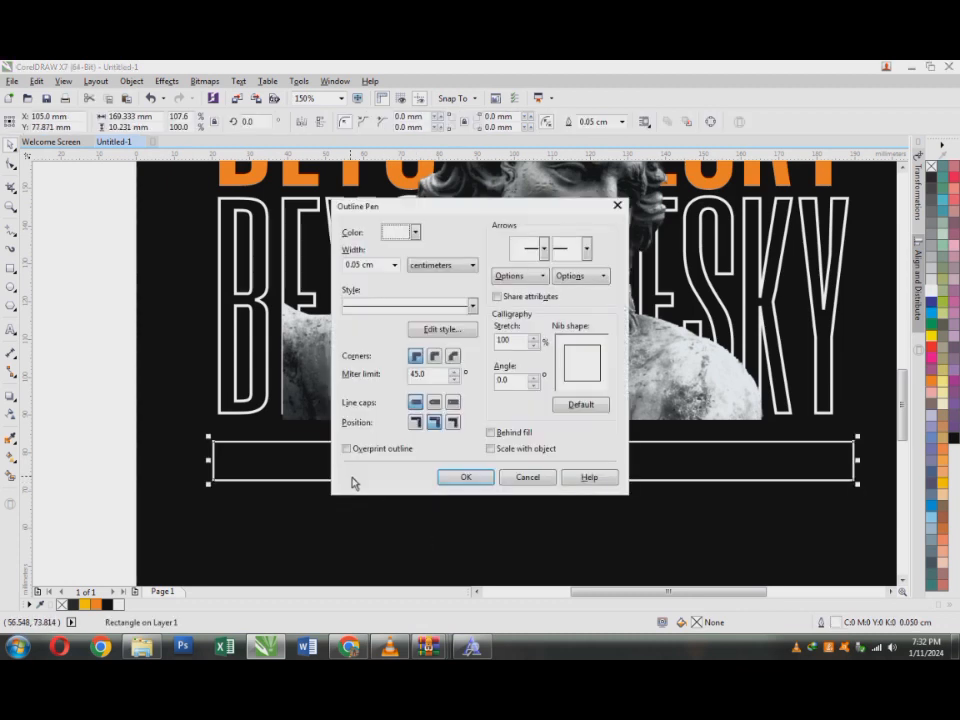
click(394, 265)
click(364, 313)
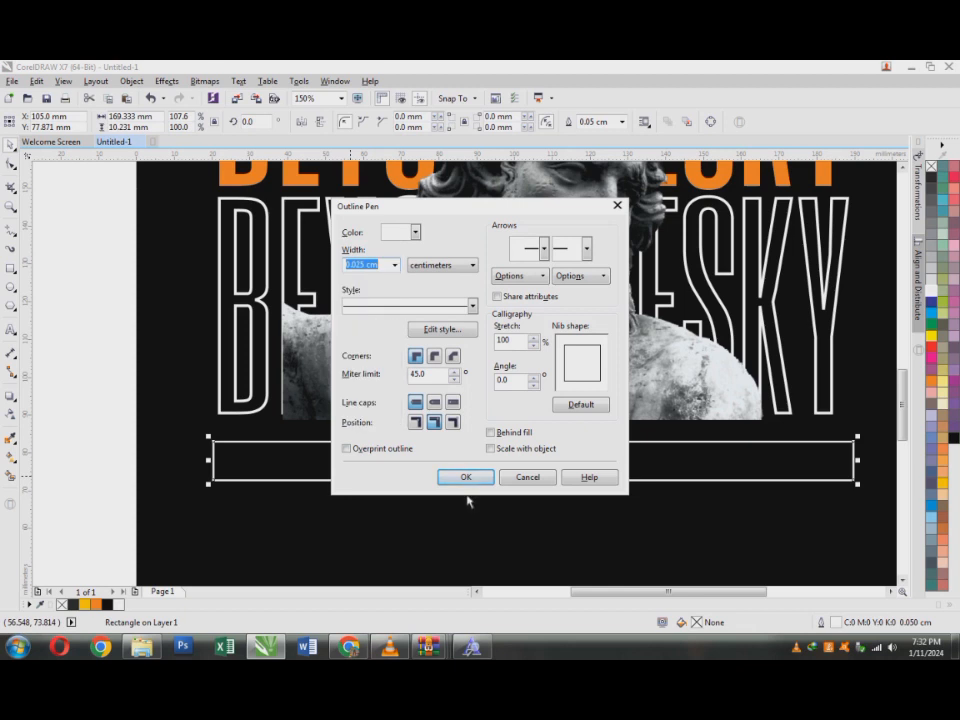
click(466, 478)
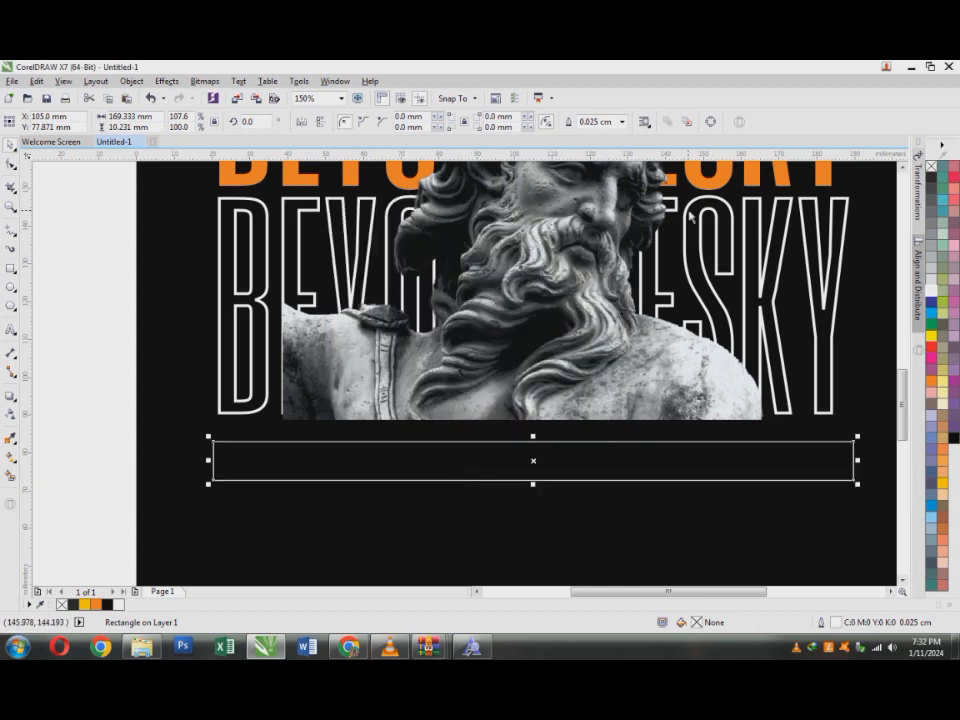
Step: Try a 1.0 cm outline width on the rectangle and undo it
click(621, 122)
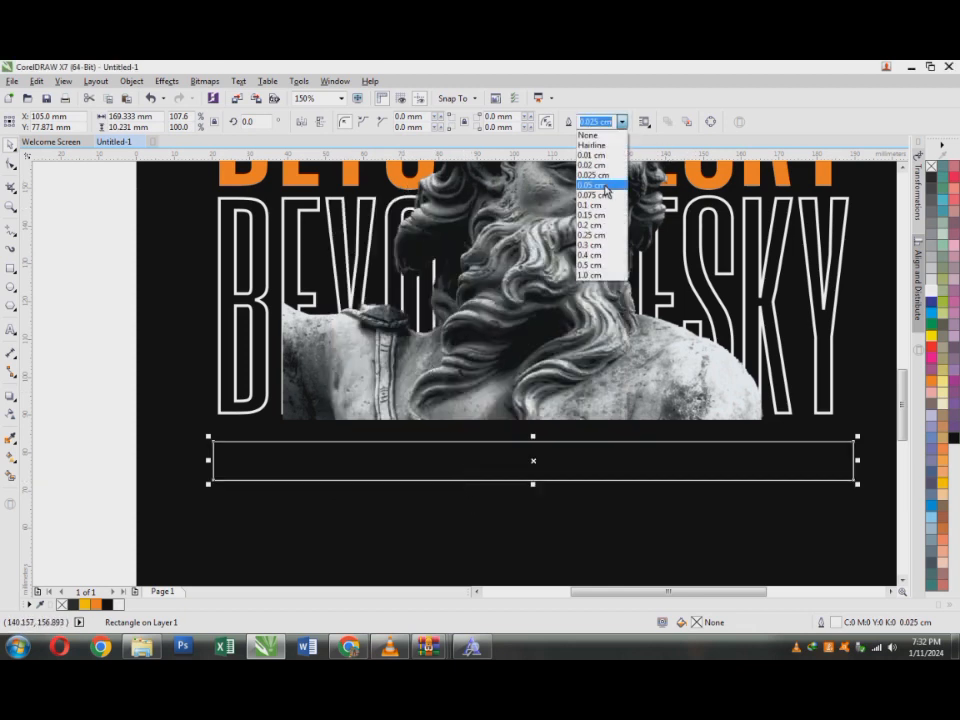
click(595, 276)
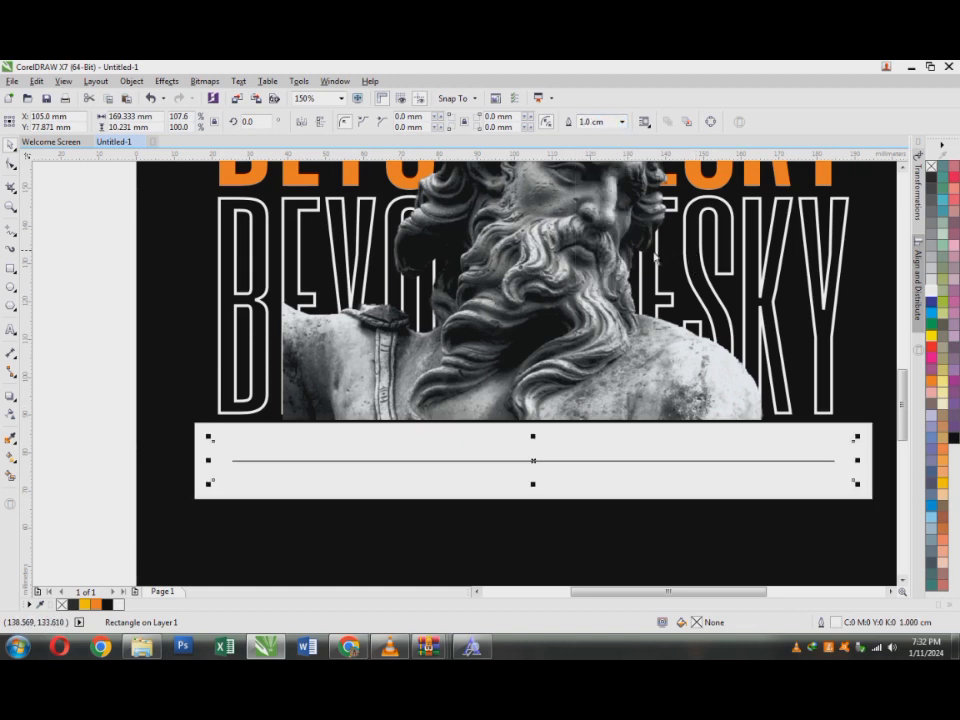
key(ctrl+z)
Step: Set the rectangle's outline width to 0.075 cm
key(F12)
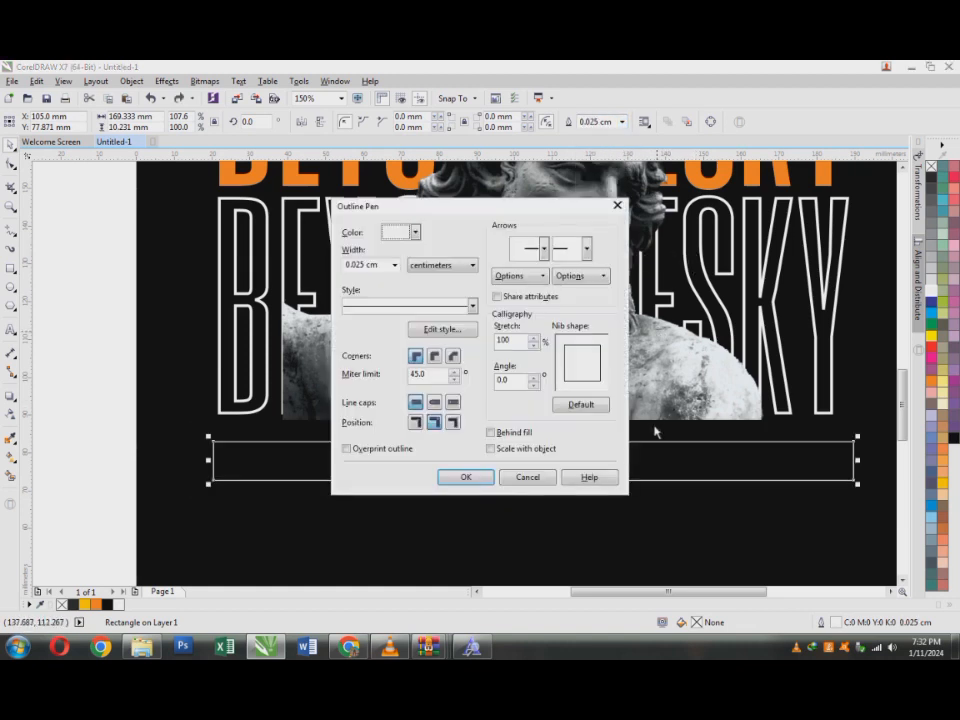
click(394, 265)
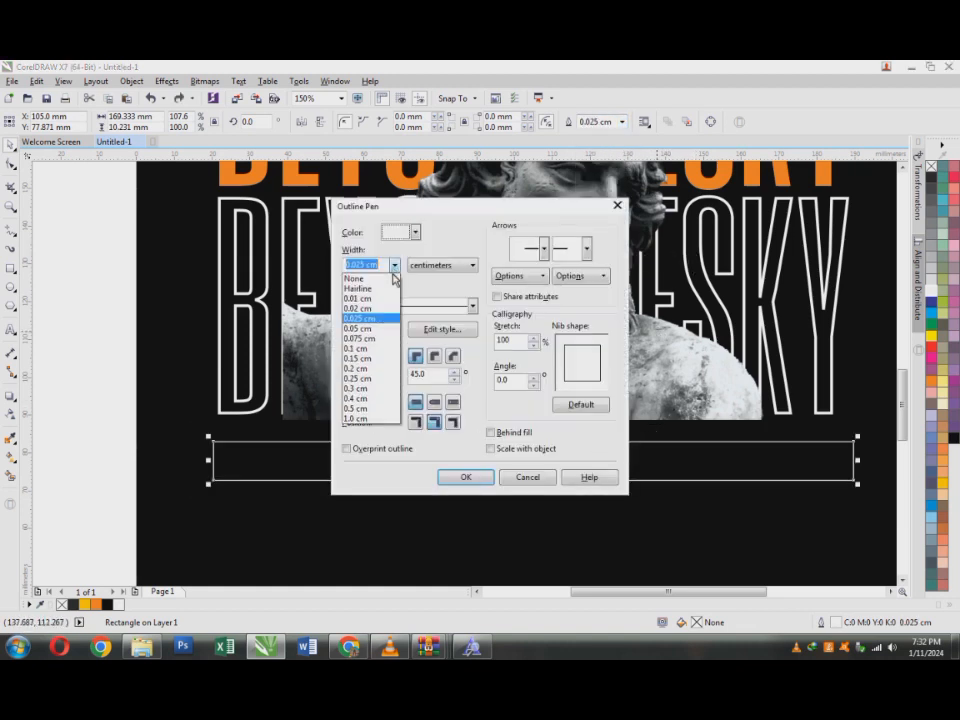
click(360, 338)
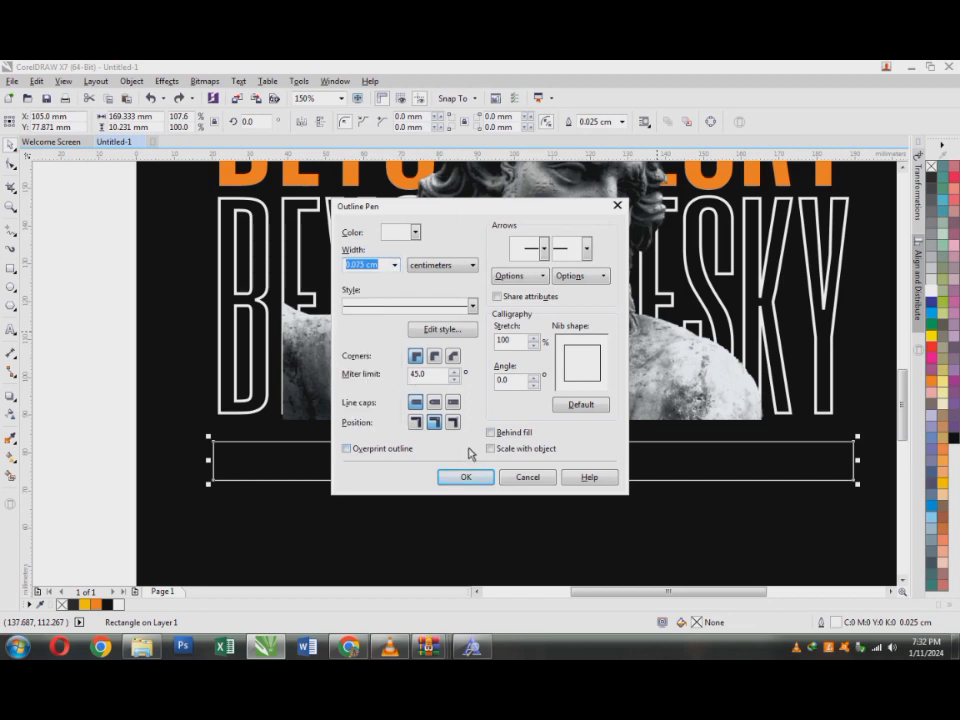
click(466, 477)
scroll(379, 454, down, 1)
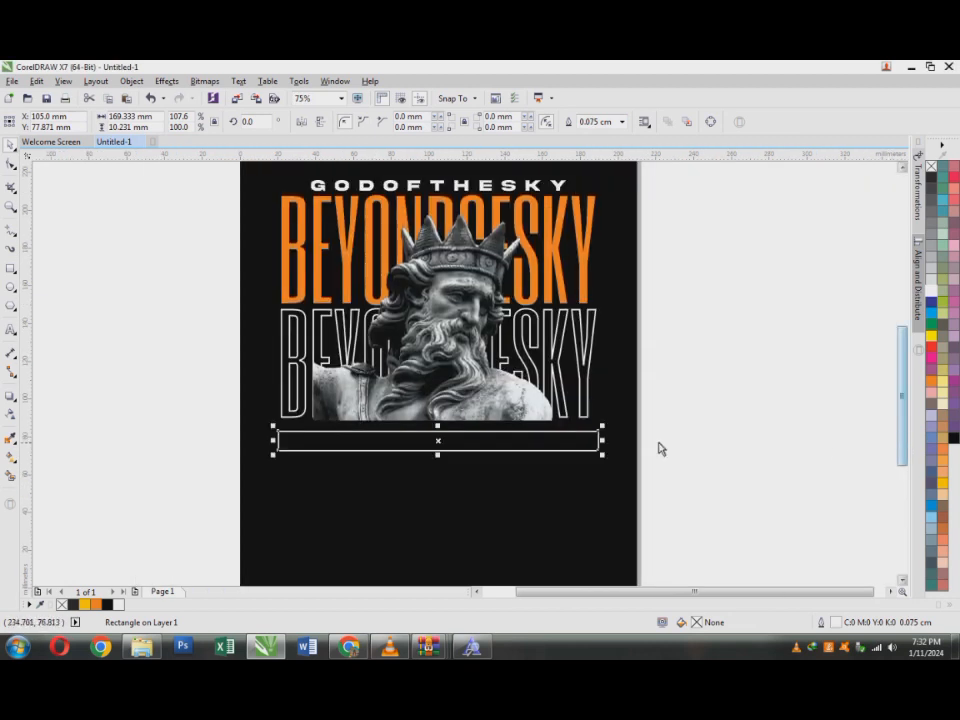
click(549, 468)
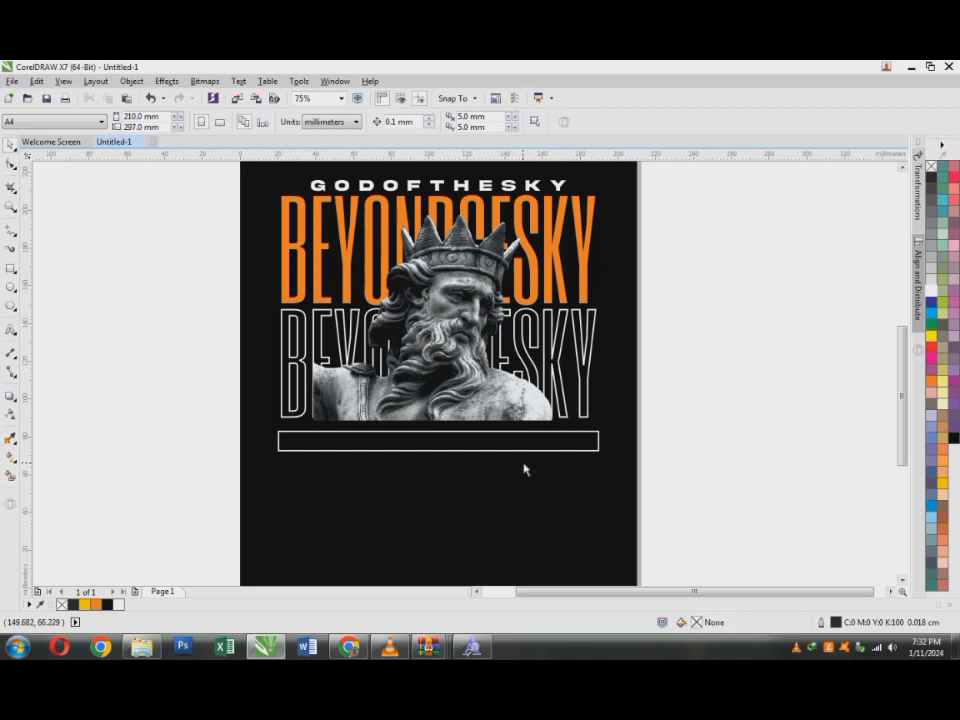
scroll(524, 469, up, 1)
scroll(474, 454, down, 1)
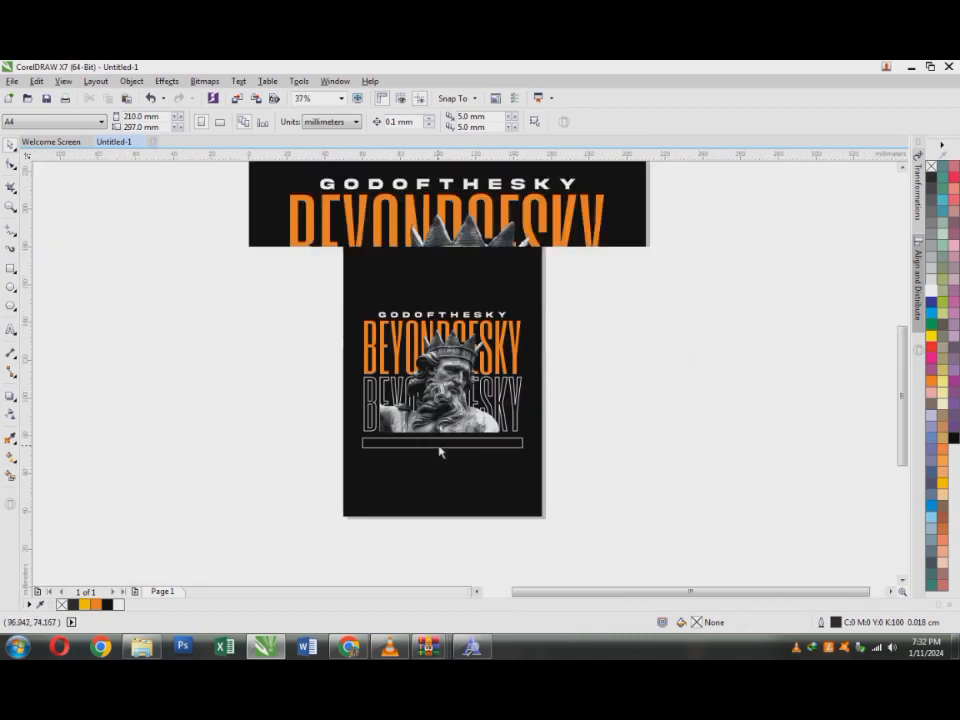
click(495, 450)
shift+click(589, 509)
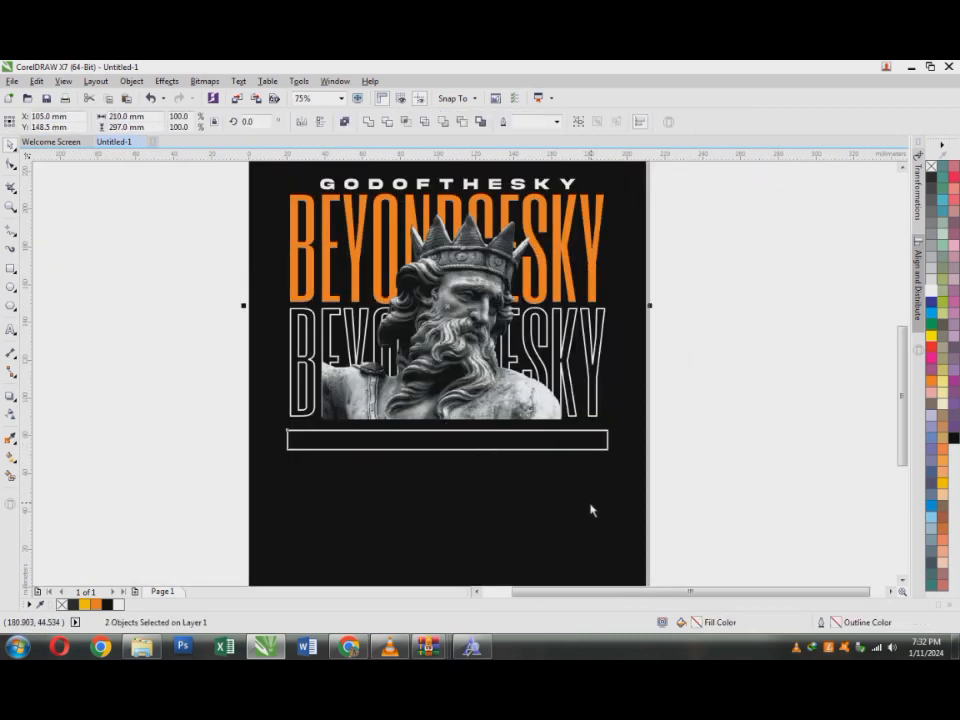
click(662, 529)
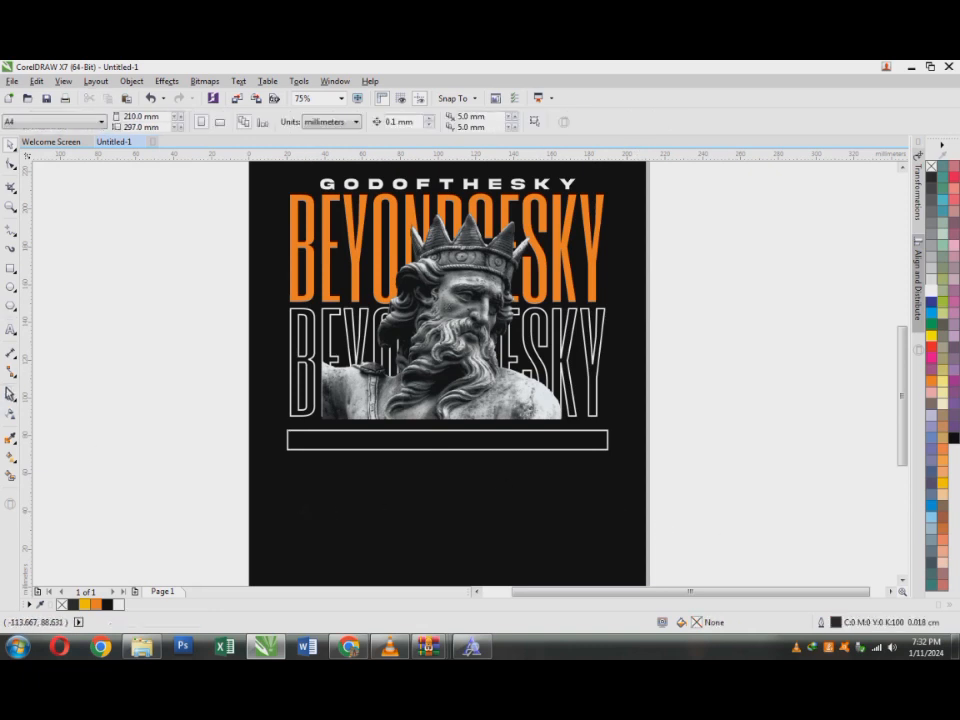
Step: Add an artistic text line beside the page reading "the god of olympus", correcting its spelling
click(10, 330)
click(145, 420)
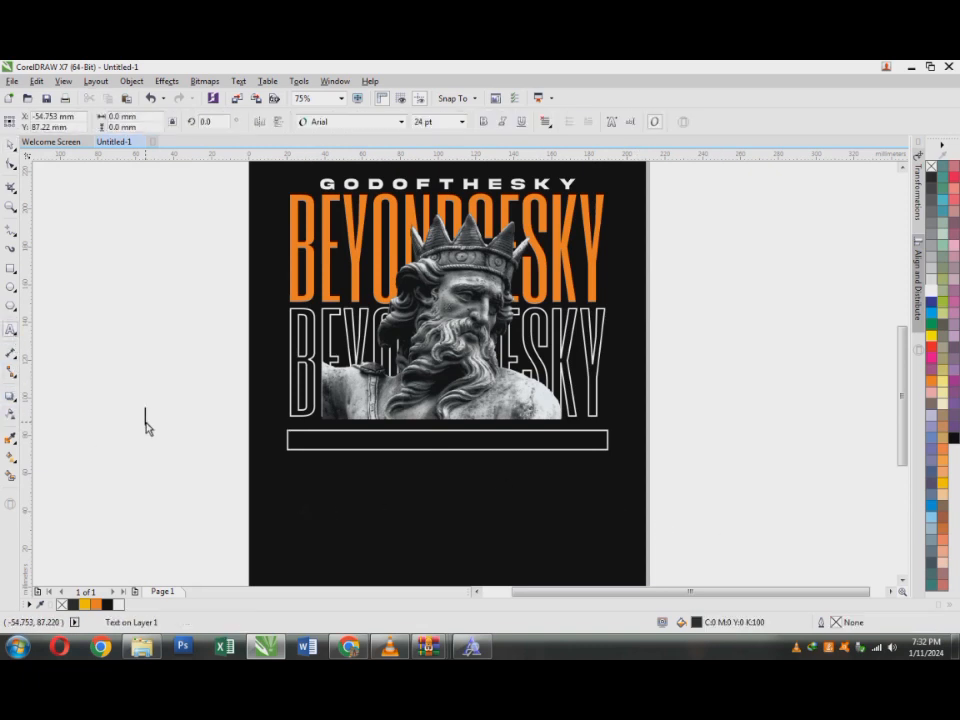
text(thye god of o)
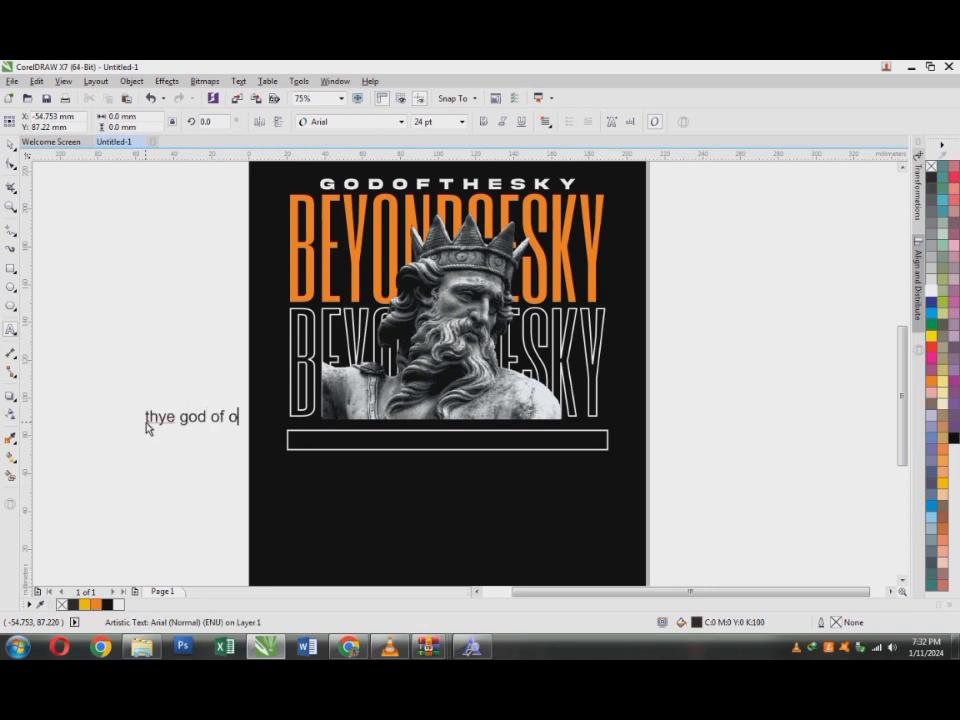
text(lympis)
key(ctrl+a)
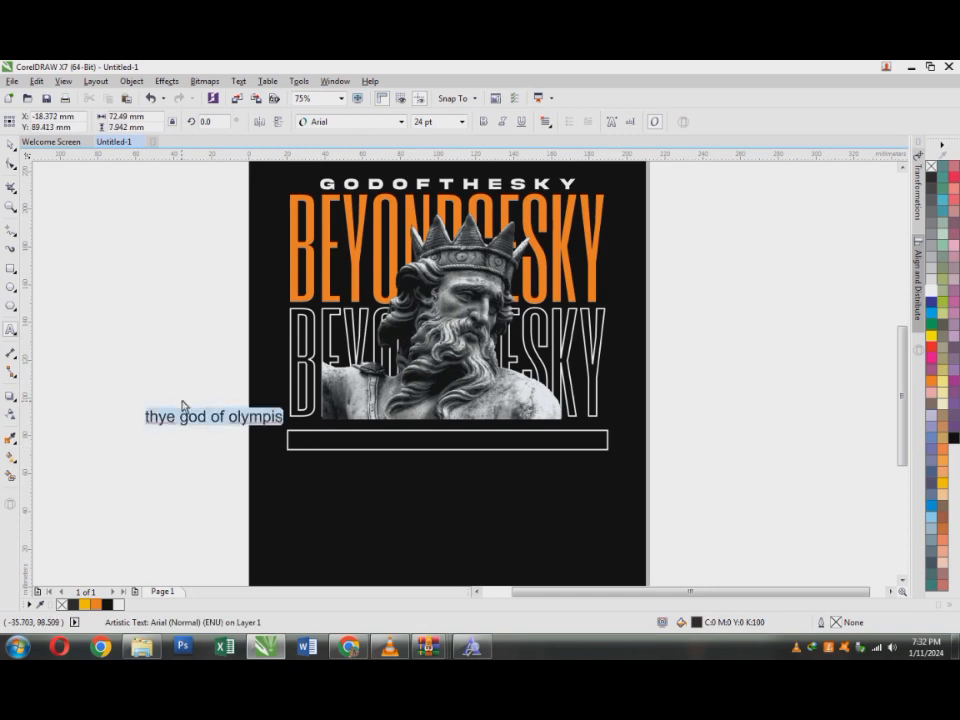
click(278, 423)
key(BackSpace)
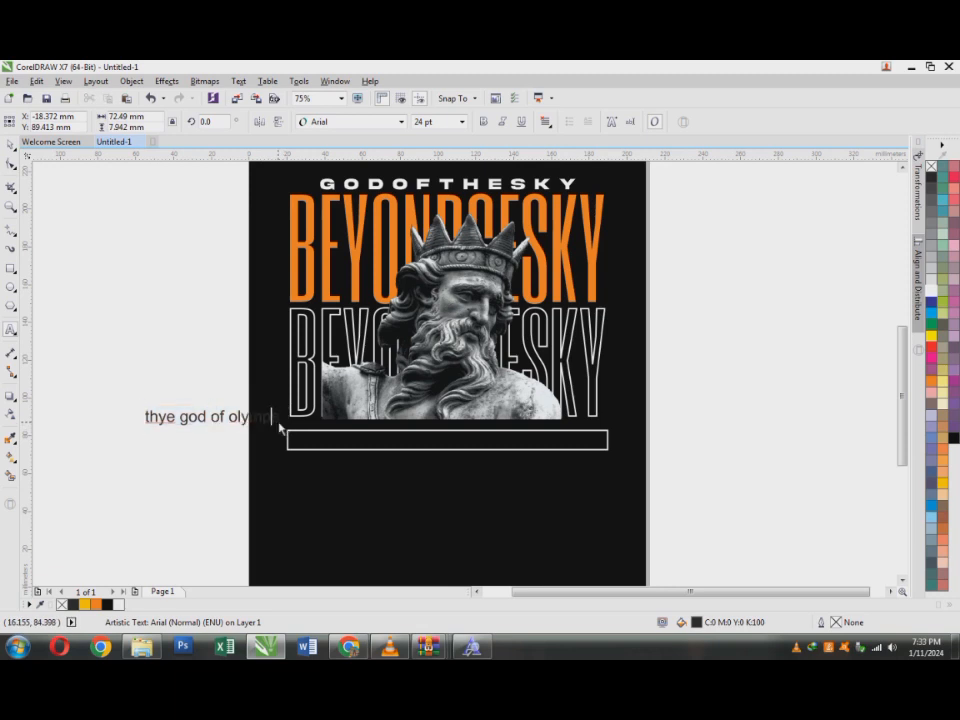
text(u)
click(171, 422)
key(BackSpace)
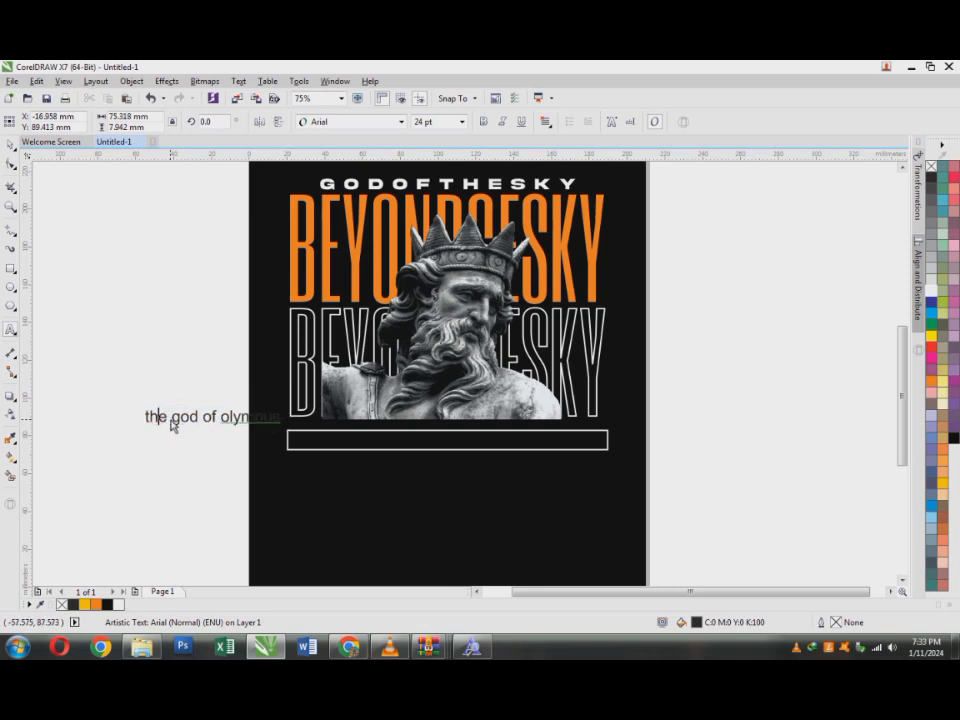
Step: Set the "the god of olympus" line in the Akira Expanded font and fill it white
key(ctrl+a)
click(401, 121)
click(386, 152)
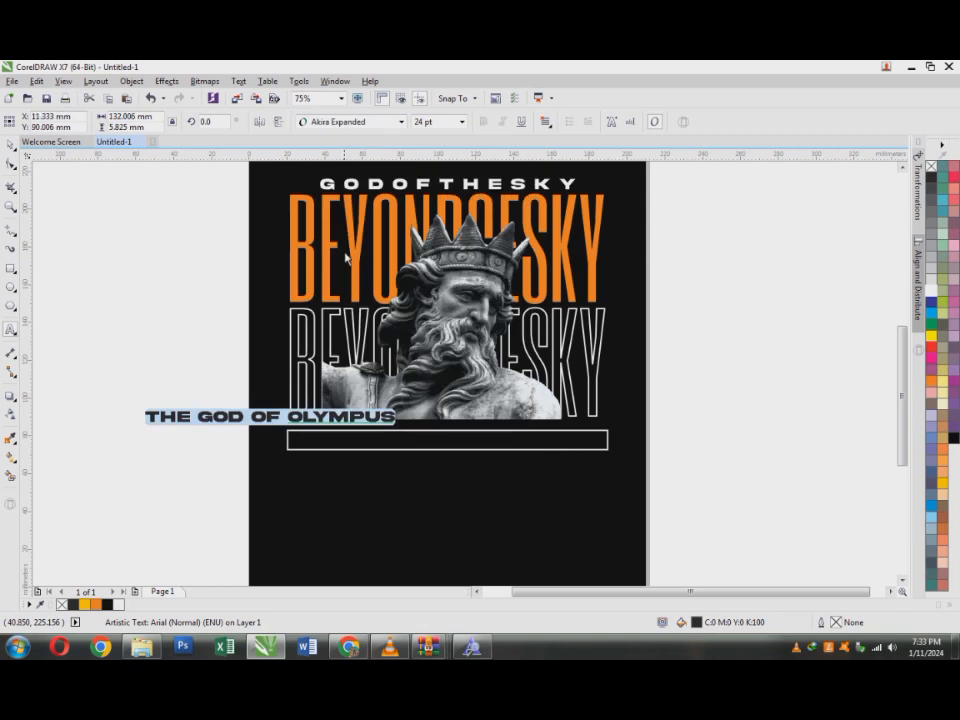
click(10, 143)
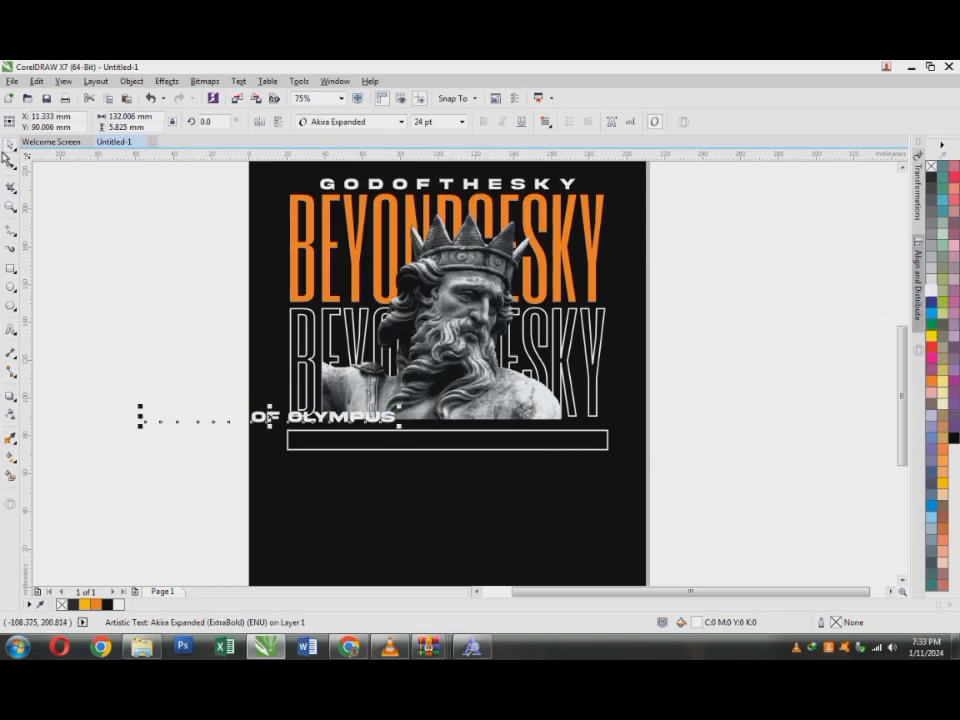
Step: Centre the THE GOD OF OLYMPUS line horizontally and vertically inside the outlined rectangle
shift+click(535, 451)
key(c)
key(e)
click(592, 483)
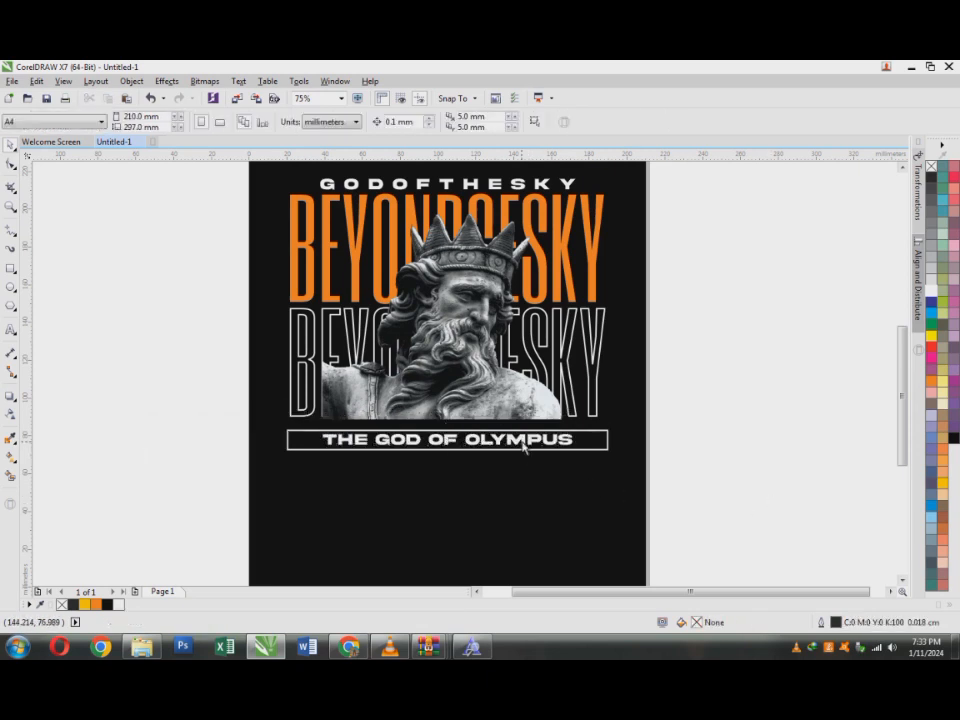
Step: Shrink THE GOD OF OLYMPUS to about 104 mm wide, keeping it centred inside the rectangle
click(524, 447)
scroll(524, 447, up, 3)
scroll(610, 423, down, 2)
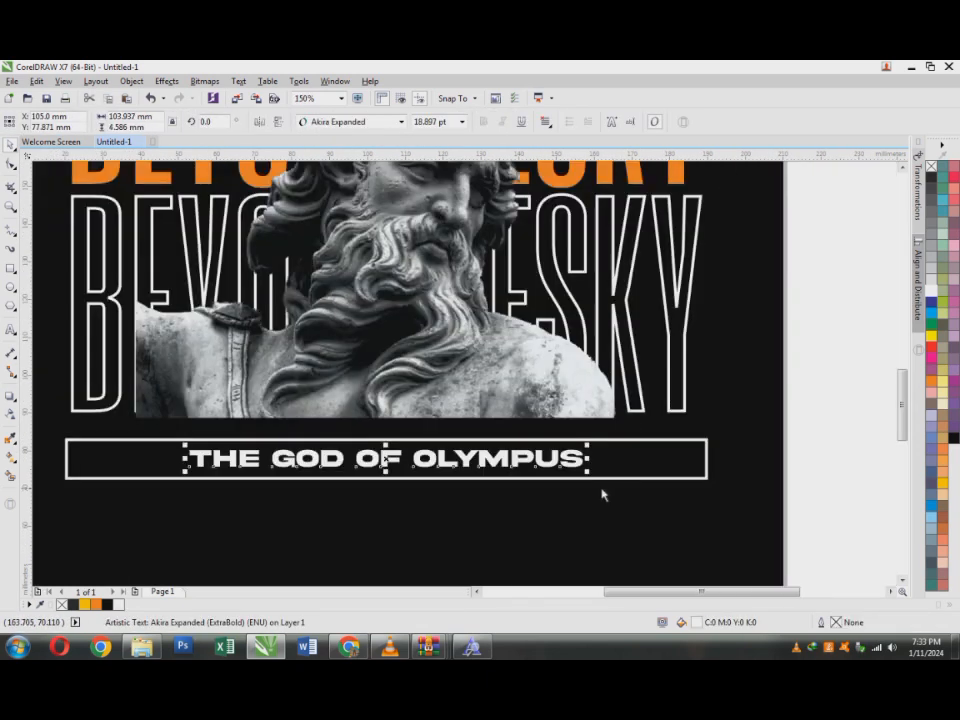
shift+click(590, 482)
click(746, 502)
scroll(746, 502, down, 2)
scroll(735, 499, up, 2)
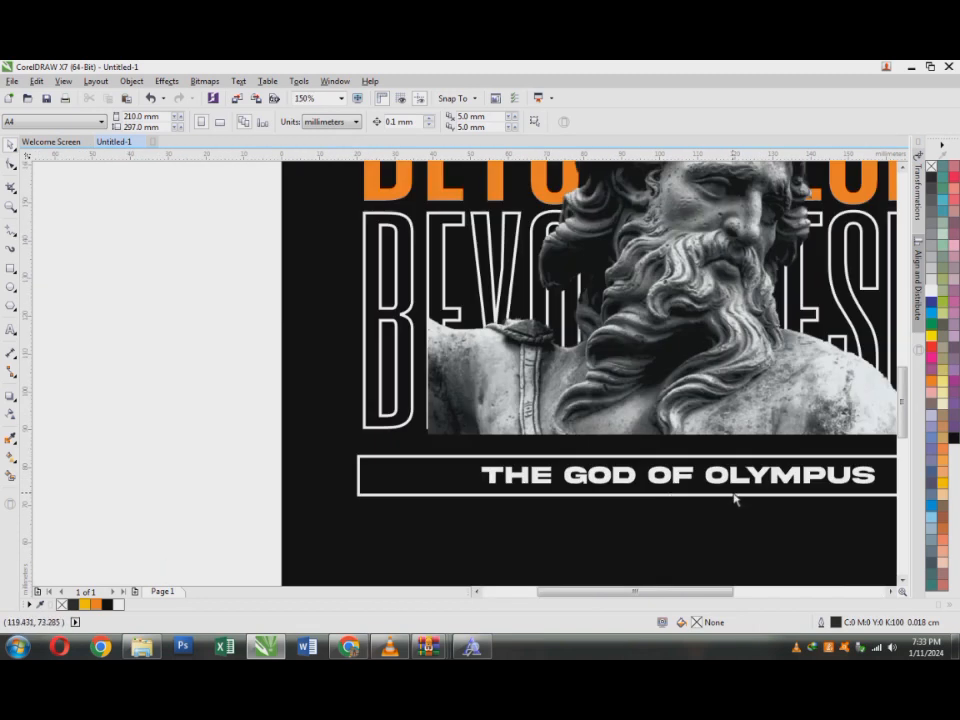
scroll(700, 498, down, 2)
key(z)
drag(522, 356, 883, 518)
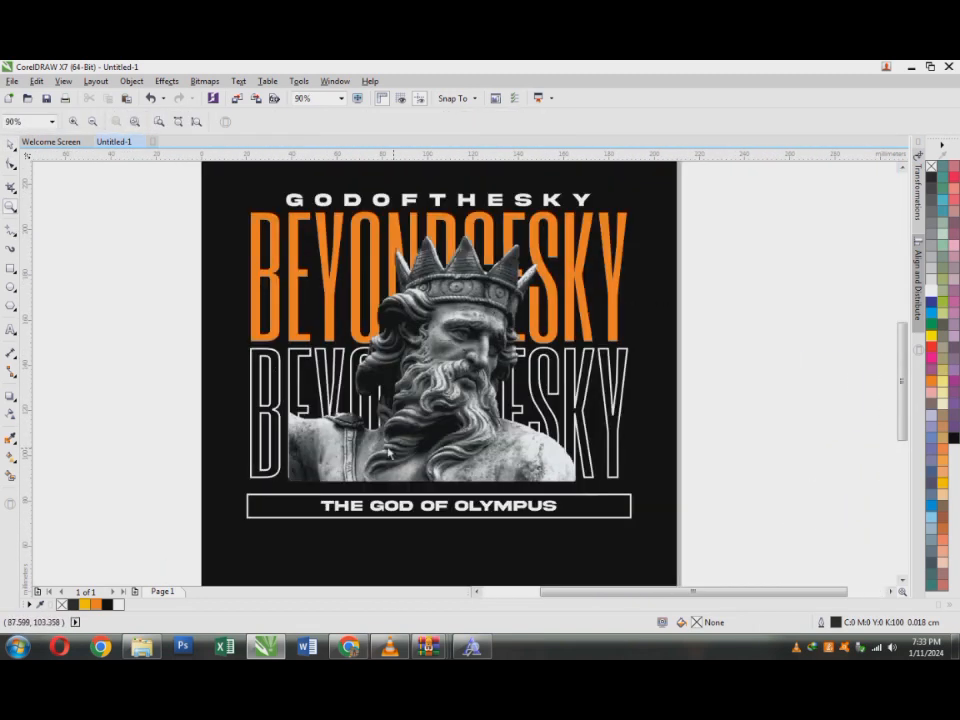
click(10, 145)
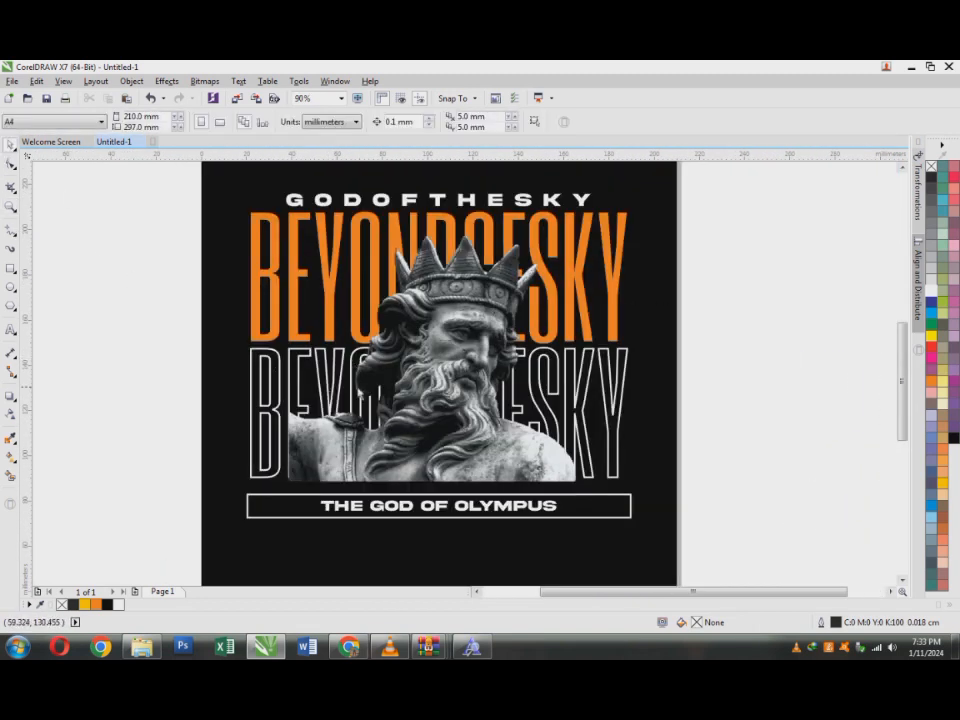
click(10, 329)
click(88, 332)
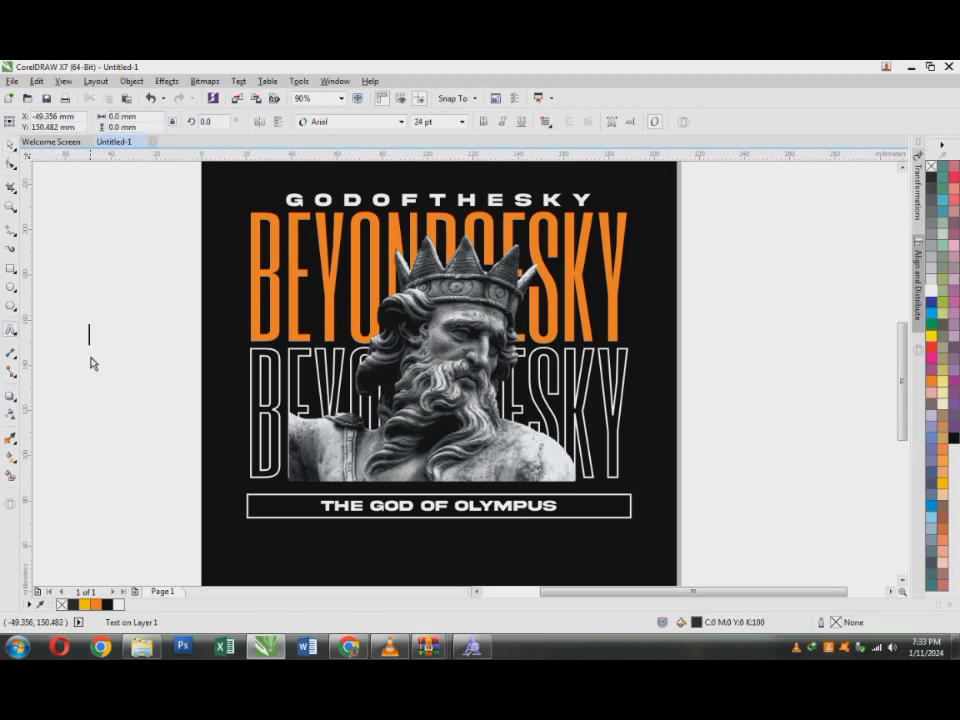
scroll(499, 392, down, 2)
drag(488, 324, 730, 409)
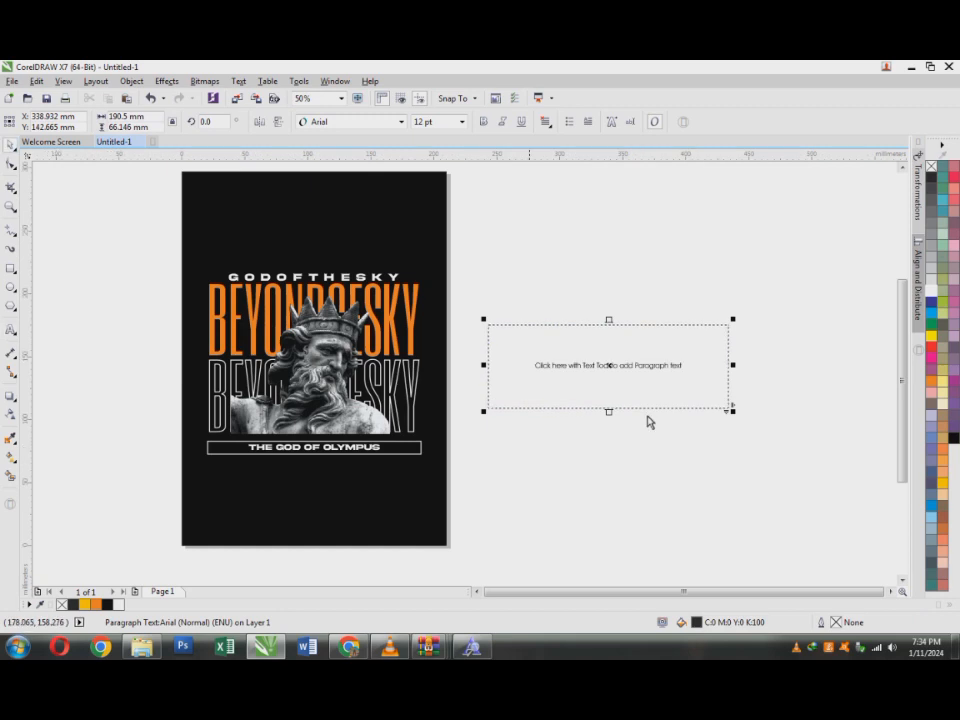
key(Escape)
Step: Switch to Chrome, search for "wikipedia zeus" and open the Indonesian Wikipedia article on Zeus
click(349, 647)
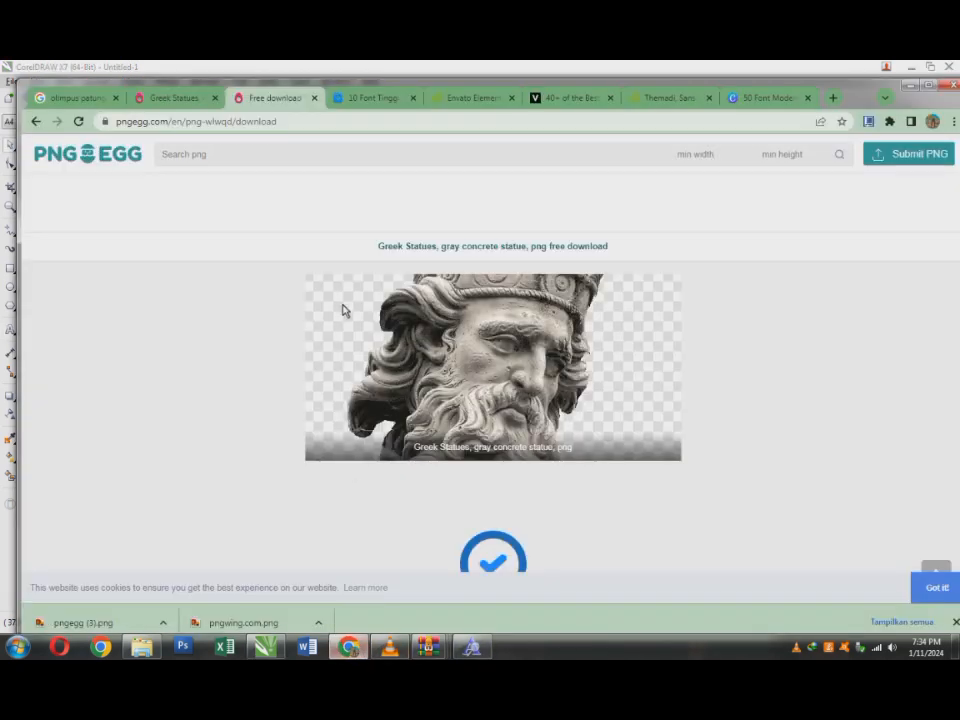
click(268, 124)
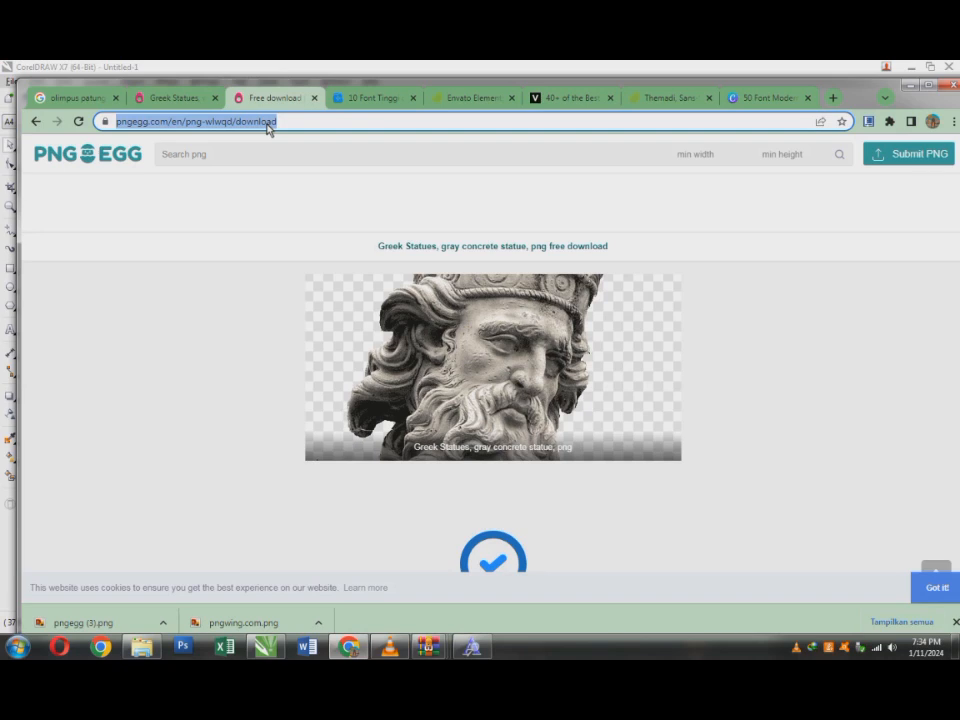
text(wikipedi)
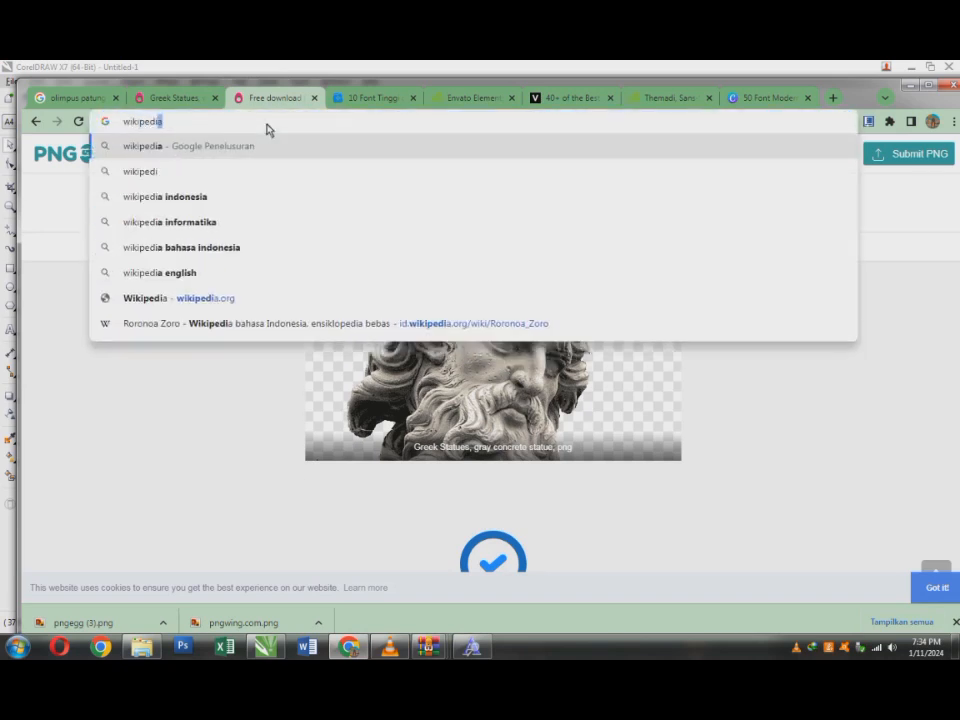
text(a zeus)
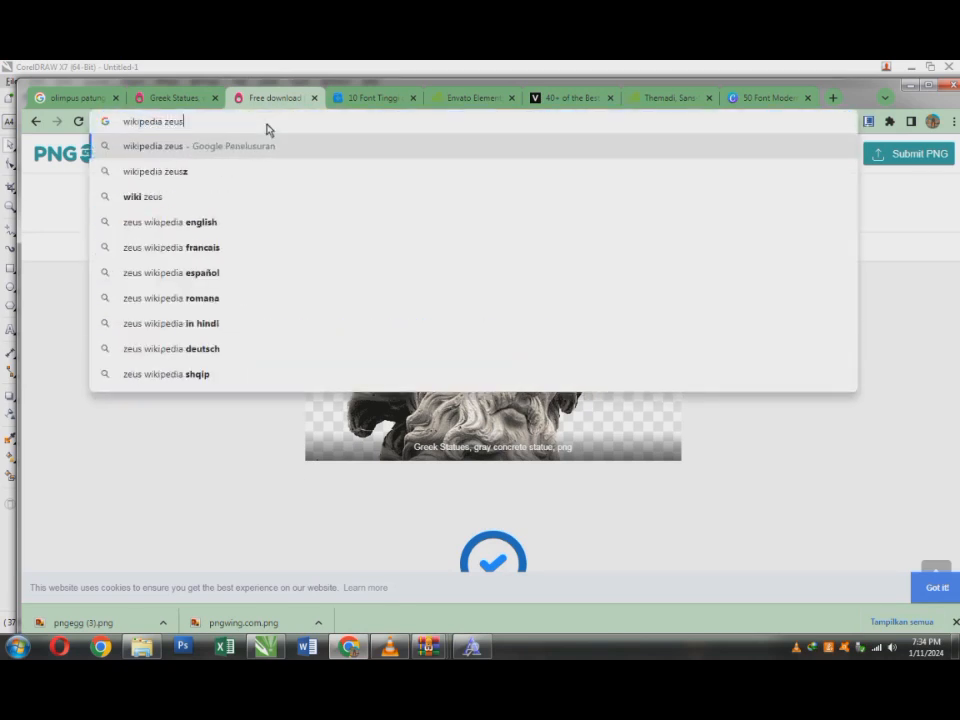
key(Return)
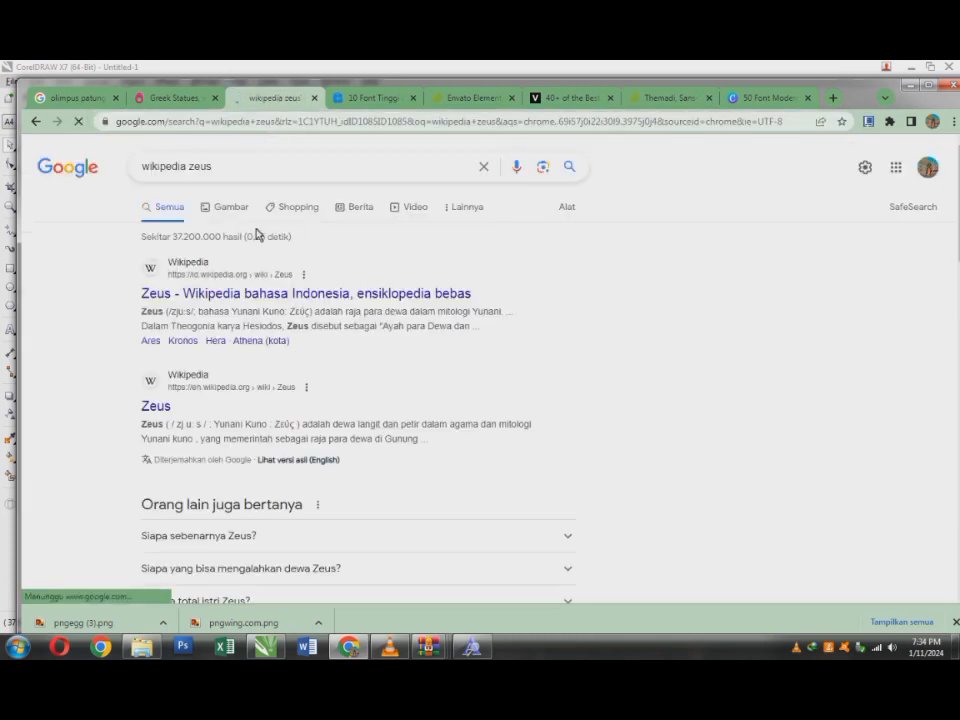
click(240, 293)
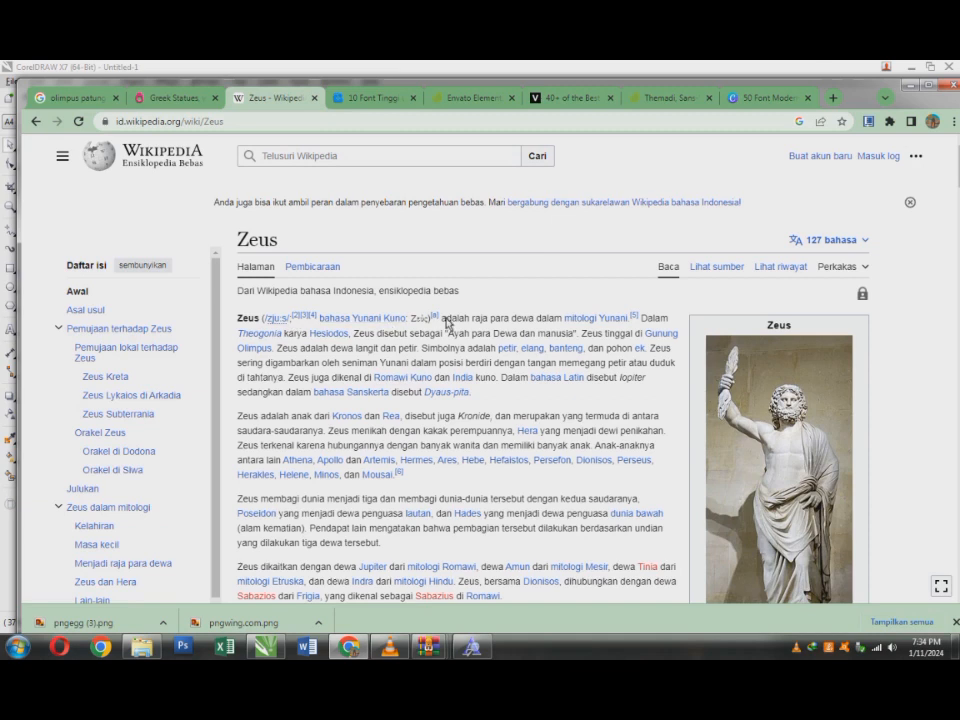
Step: Copy the passage from "Zeus adalah dewa langit dan petir" to "Dyaus-pita." and switch back to CorelDRAW
drag(443, 318, 470, 333)
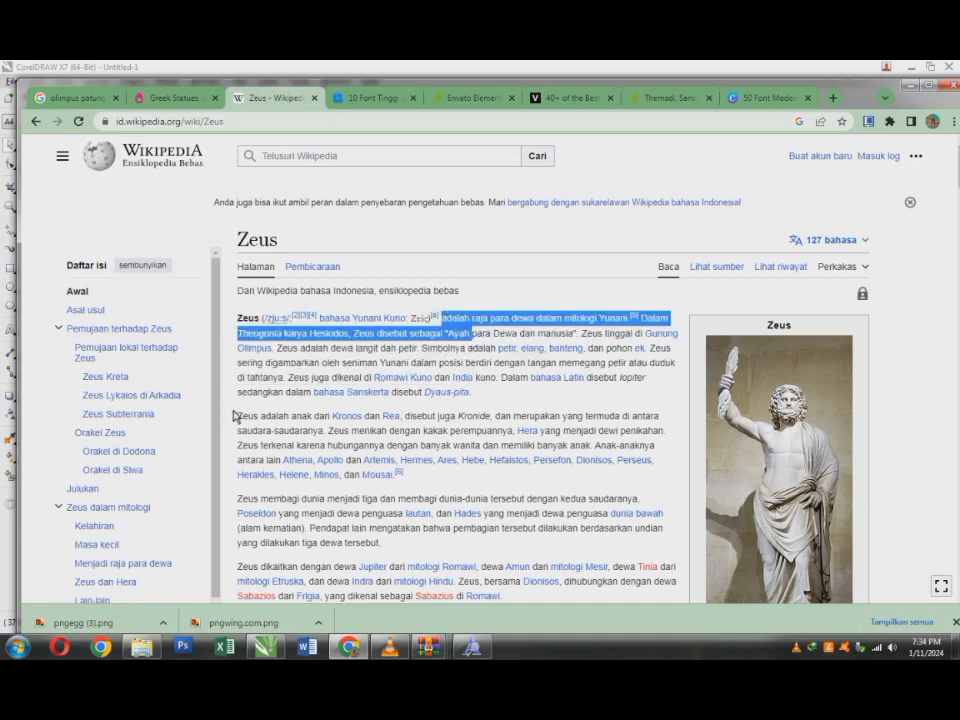
drag(240, 420, 379, 460)
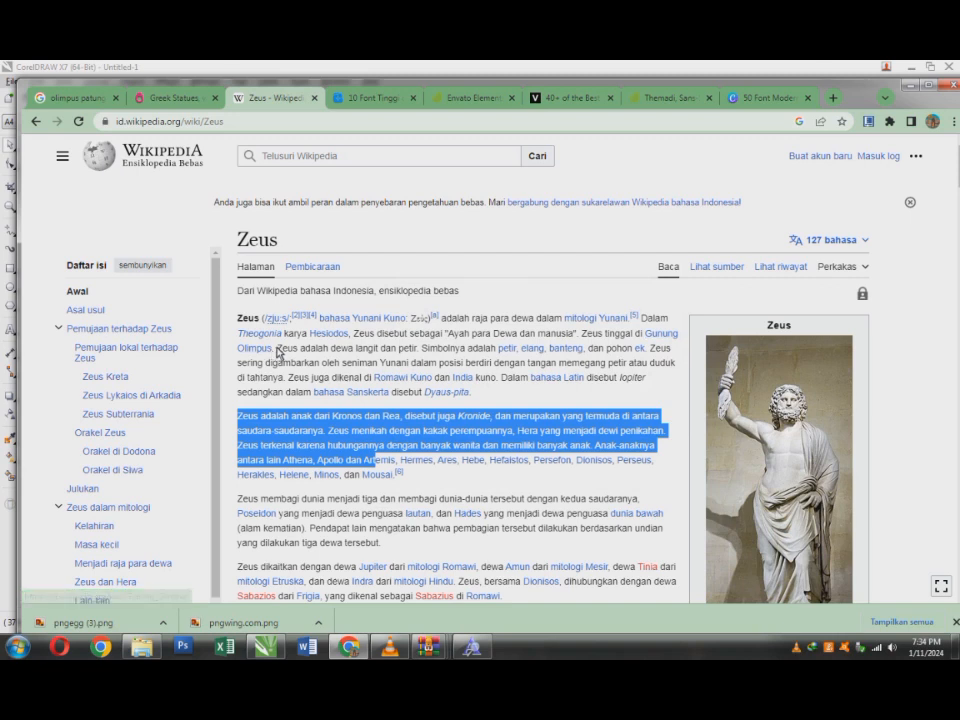
drag(279, 347, 477, 393)
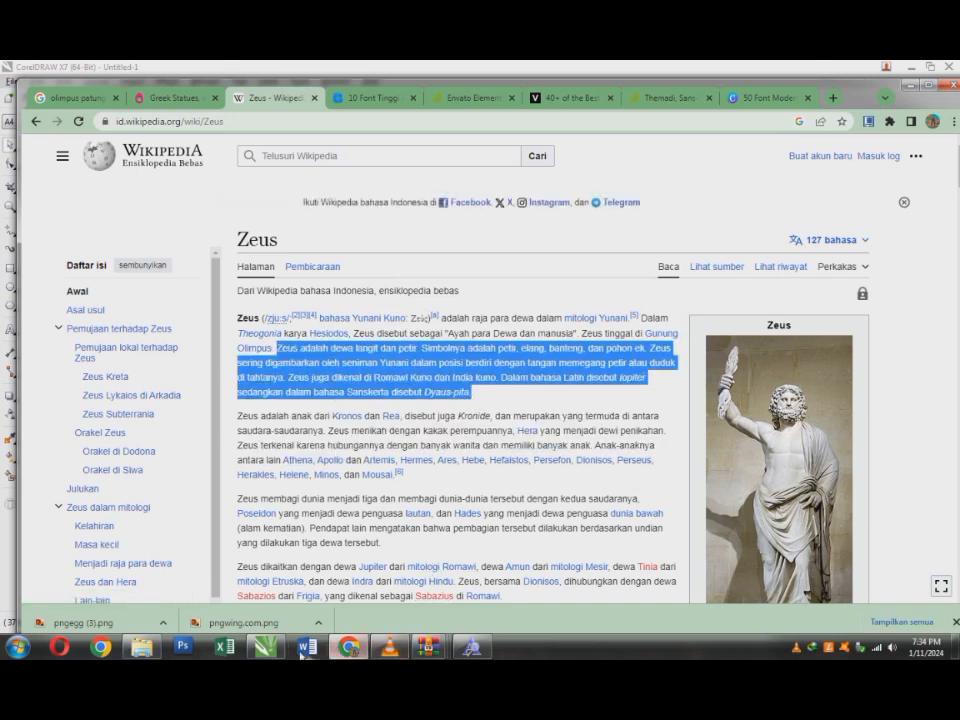
click(271, 648)
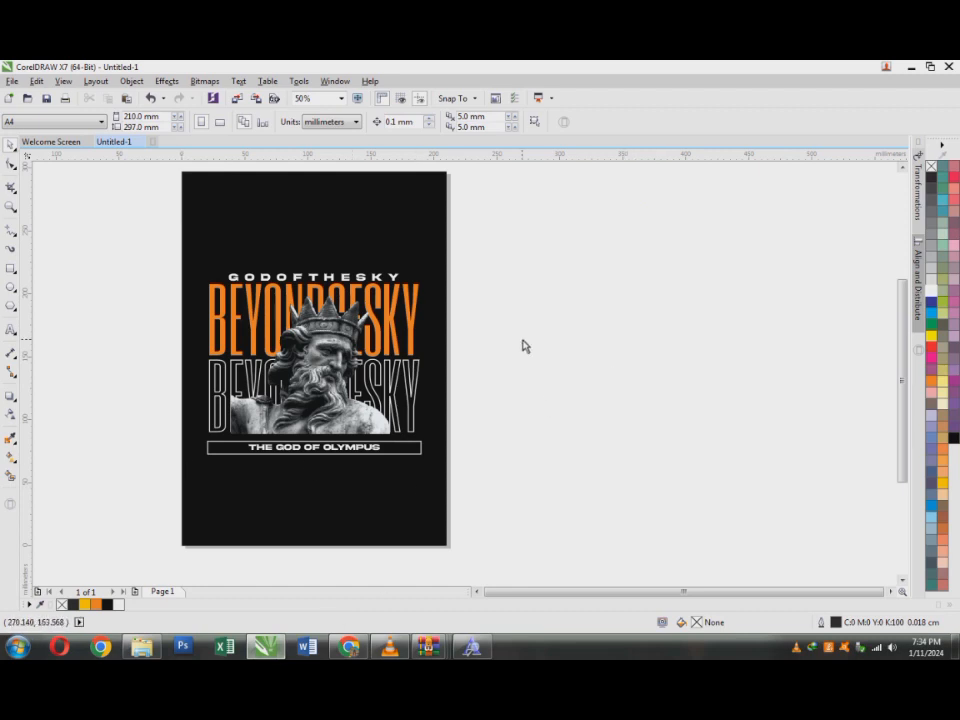
Step: Create a paragraph text frame about 275 mm wide and 75 mm high beside the page and paste the copied Zeus passage into it
key(F8)
drag(467, 347, 813, 443)
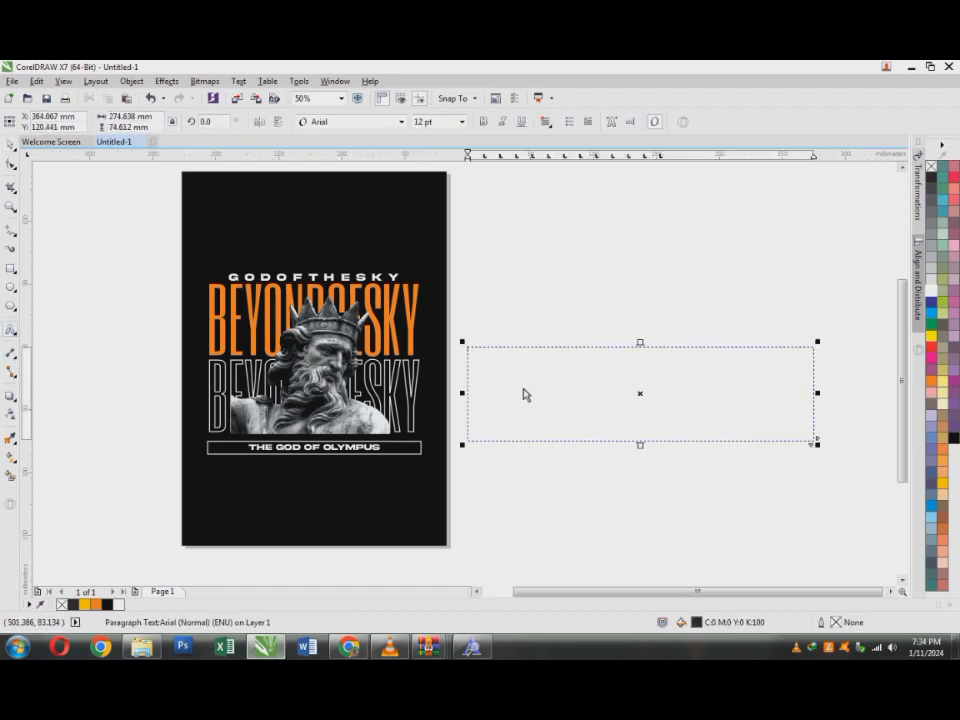
key(ctrl+v)
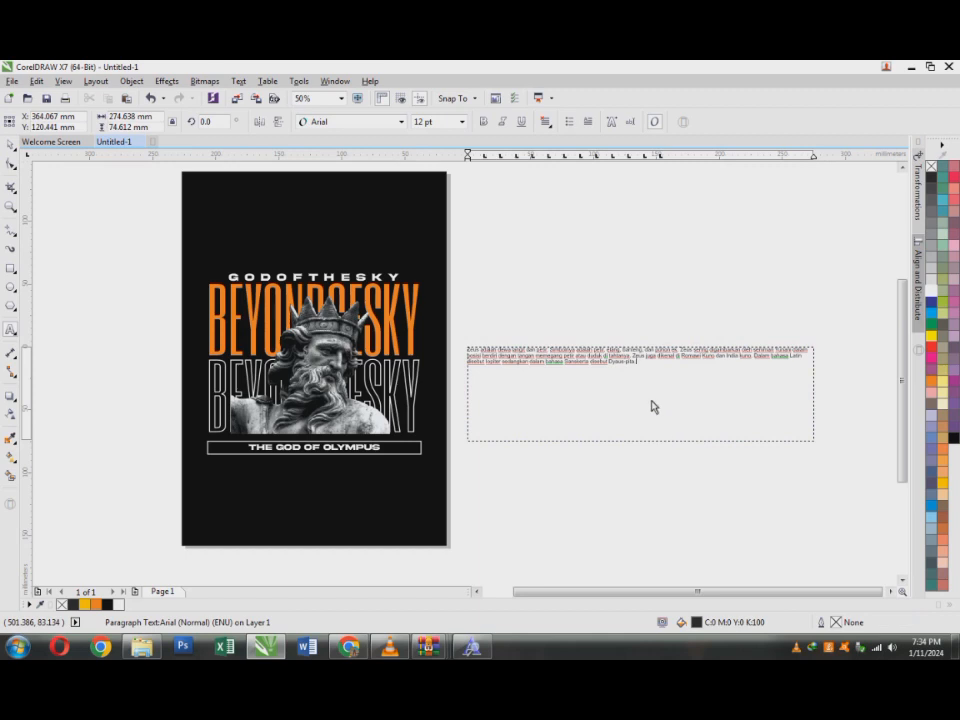
Step: Set the whole Zeus paragraph to 16 pt and narrow its frame to about 210 mm
key(ctrl+a)
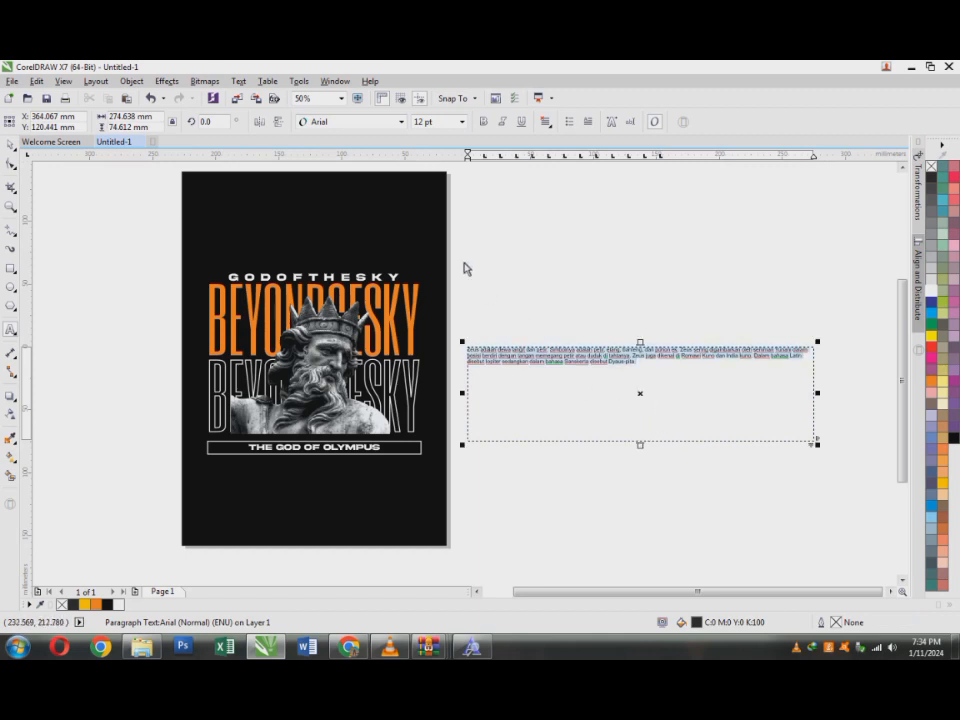
click(464, 122)
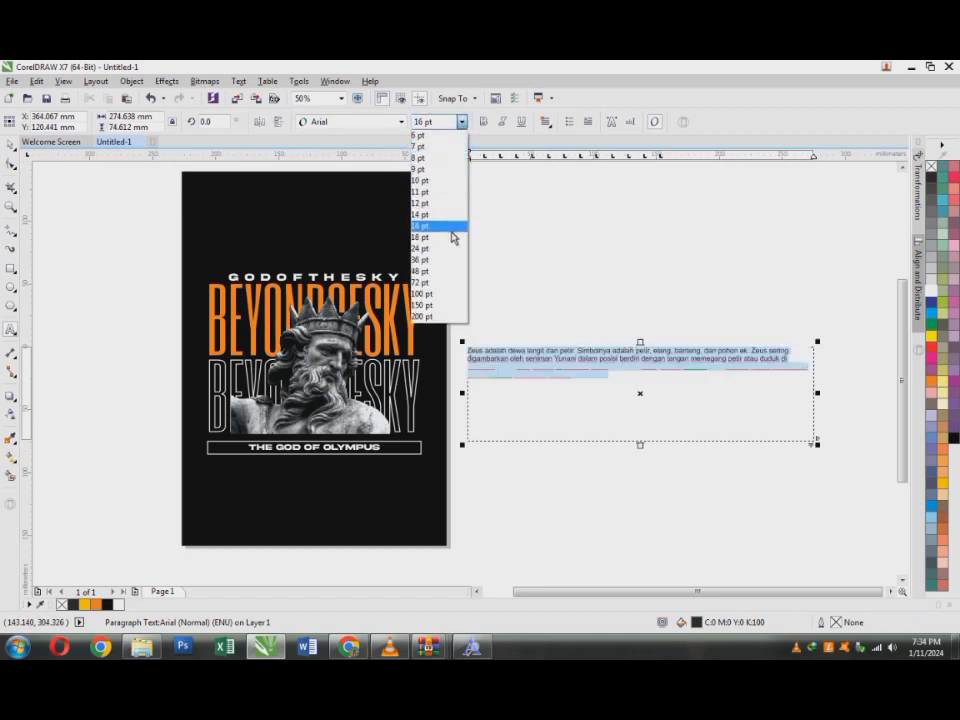
click(452, 224)
drag(822, 402, 735, 402)
Step: Try centred alignment on the Zeus paragraph, settle on full justification, and narrow its frame to about 189 mm
click(548, 122)
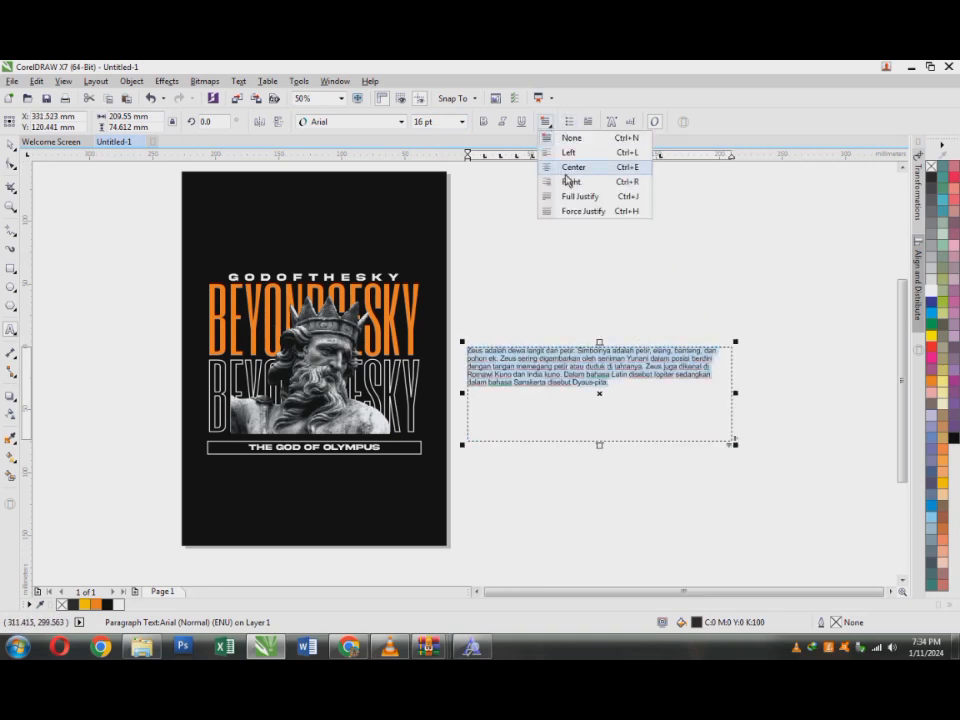
click(572, 167)
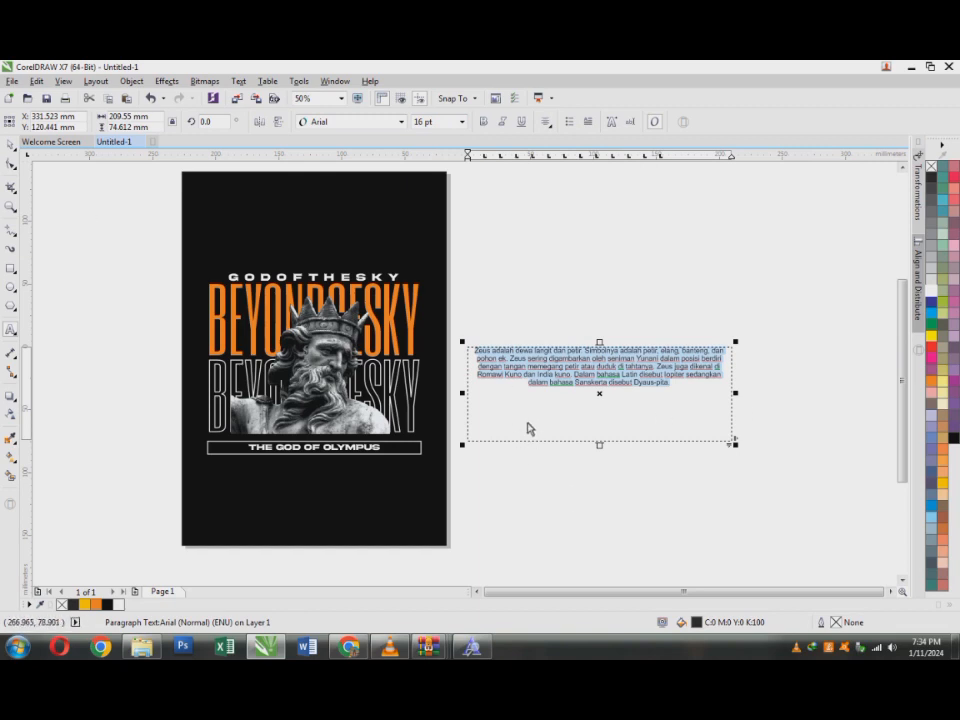
click(546, 122)
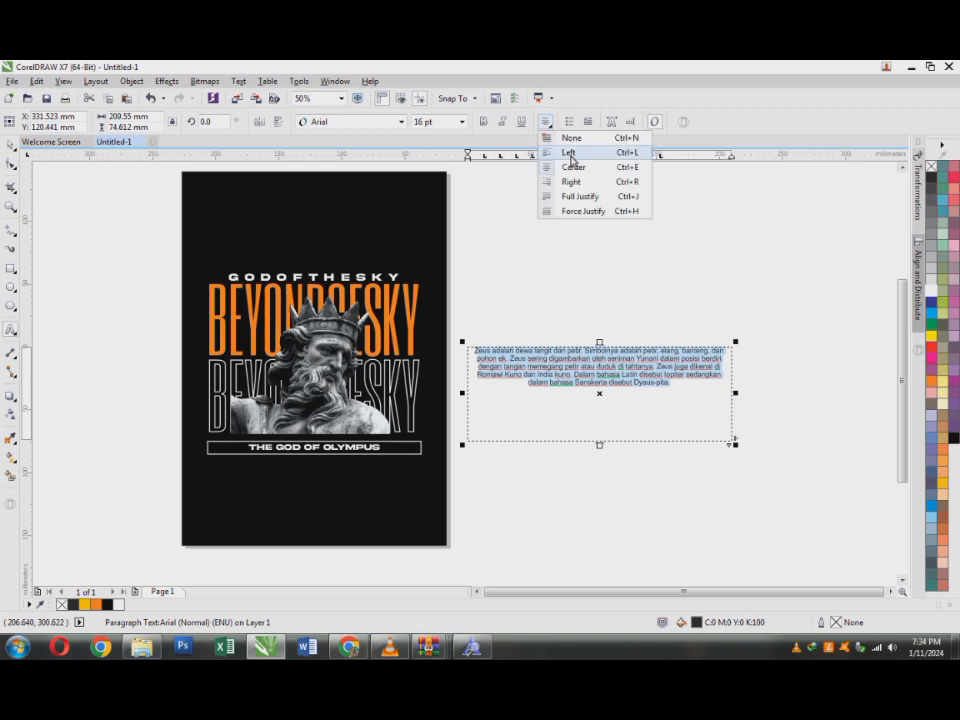
click(570, 197)
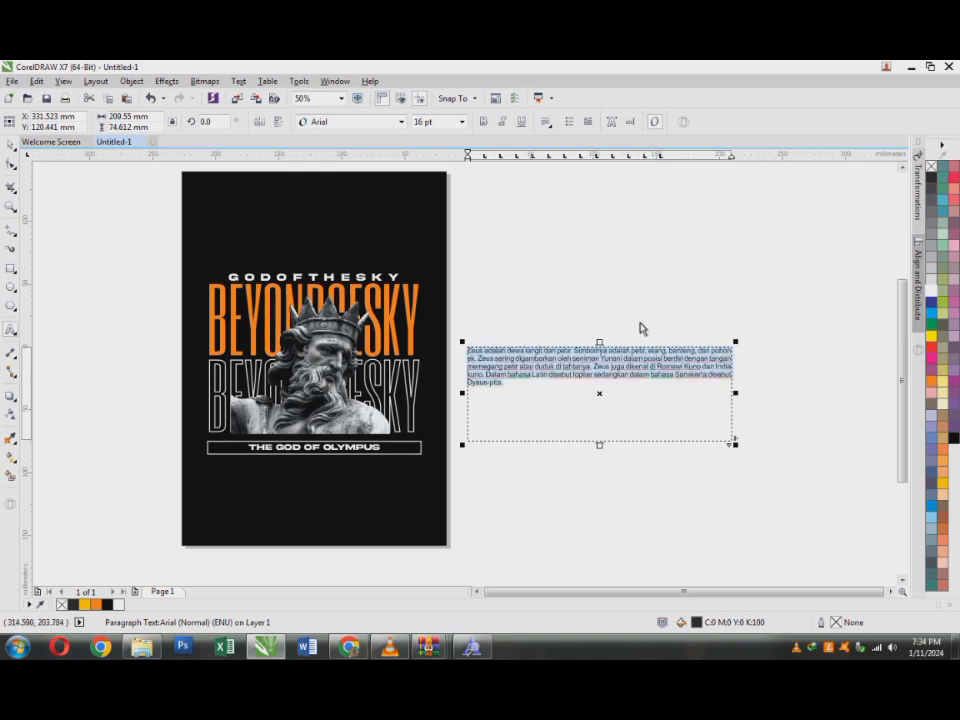
drag(735, 394, 709, 396)
click(10, 145)
Step: Set all of the Zeus paragraph text in Arial (Normal) and fill it white
double_click(620, 392)
key(ctrl+a)
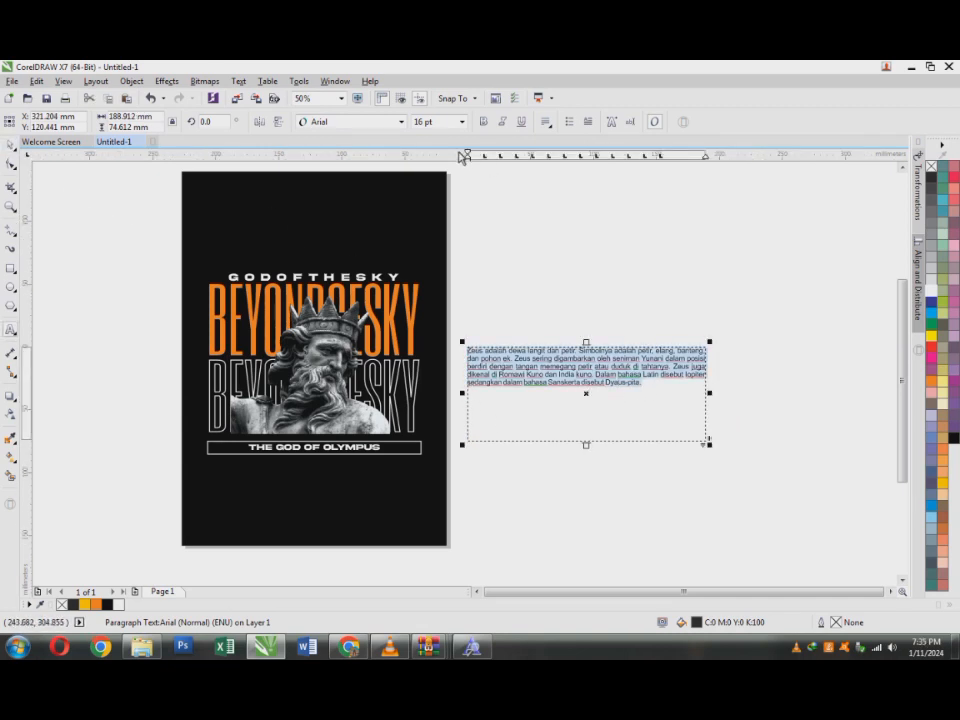
click(396, 123)
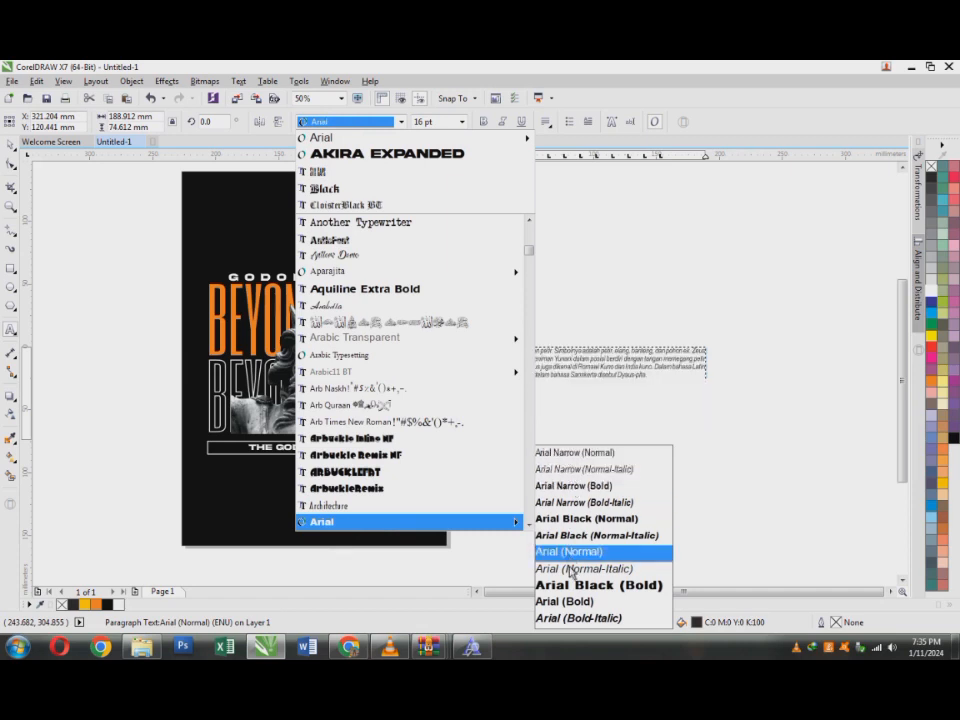
click(570, 556)
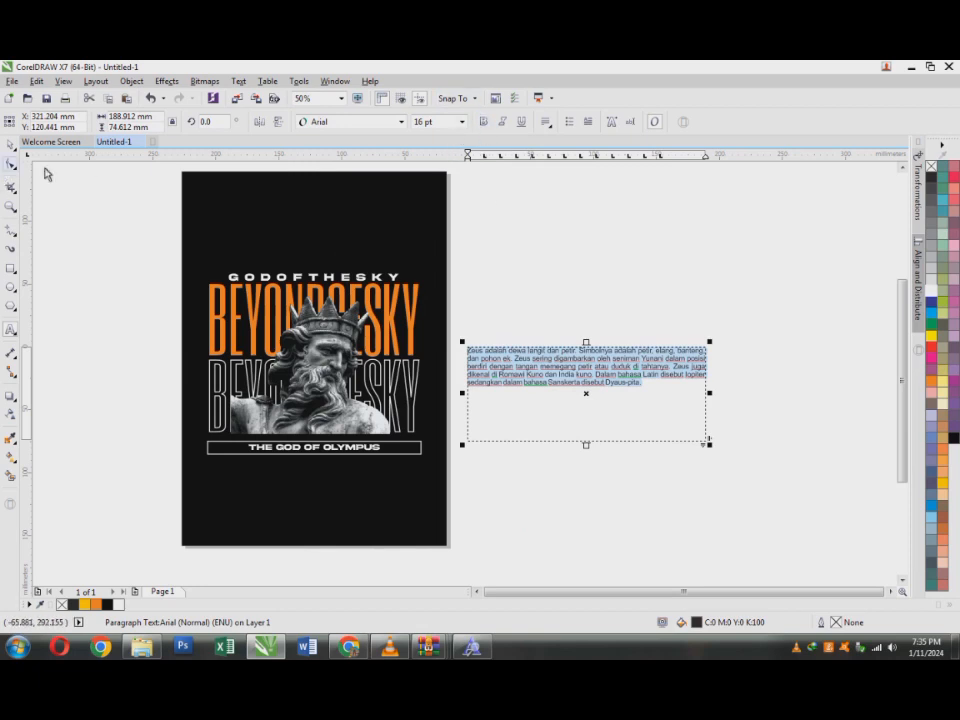
click(929, 292)
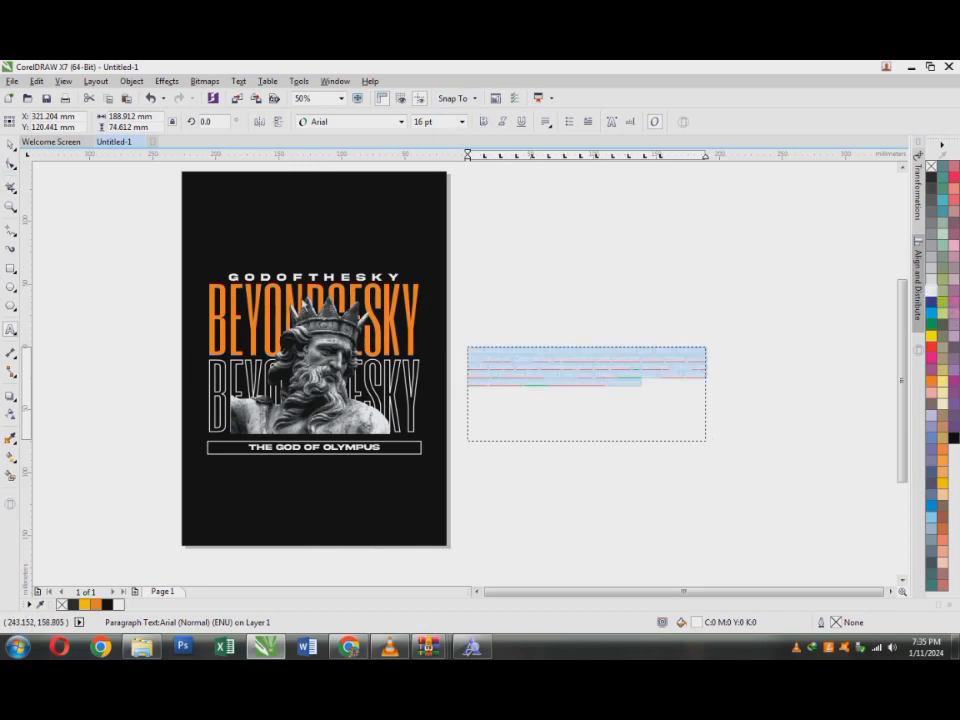
Step: Convert the Zeus paragraph to curves and move it onto the page below the THE GOD OF OLYMPUS frame
key(ctrl+q)
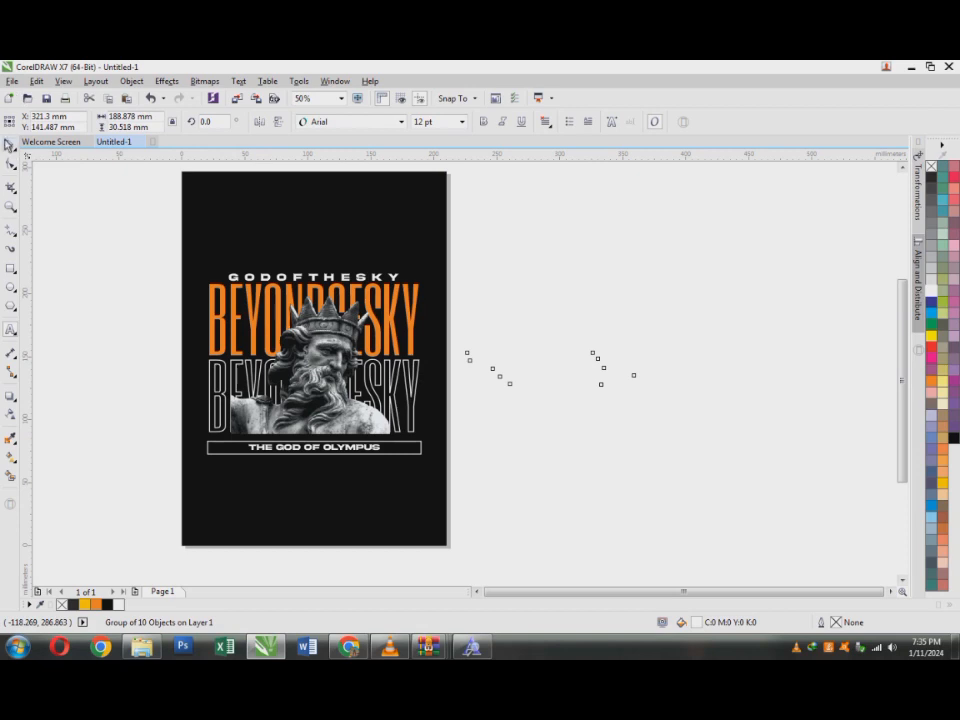
click(9, 145)
drag(591, 373, 336, 493)
Step: Shrink the Zeus paragraph to about half its size and align it with the outlined rectangle's left edge, directly beneath it
scroll(336, 493, up, 2)
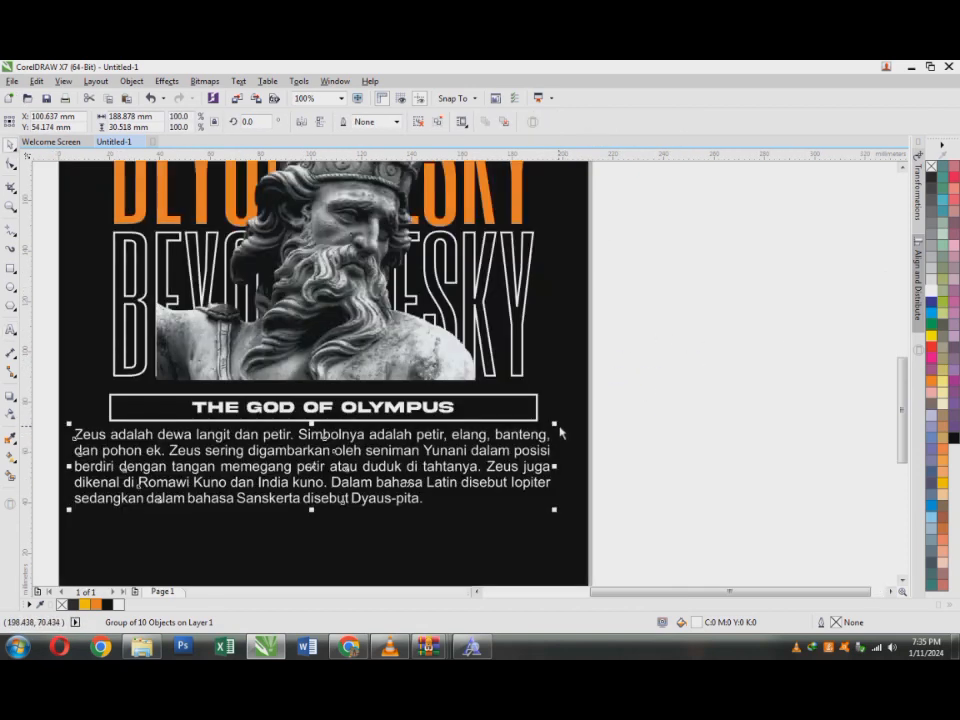
drag(556, 426, 318, 490)
drag(238, 497, 273, 461)
click(418, 485)
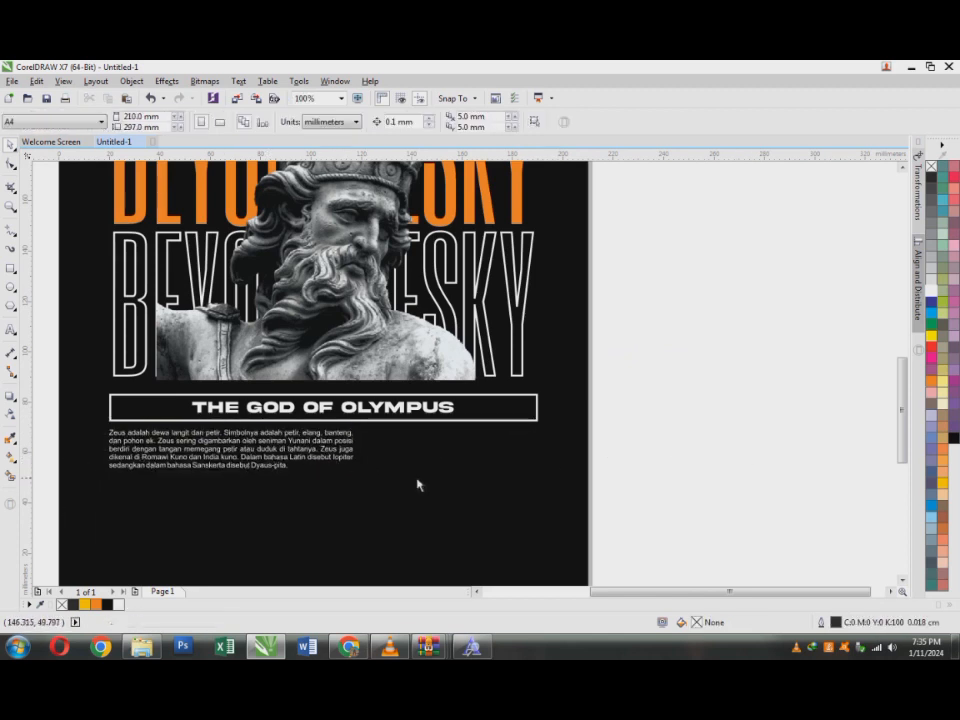
Step: Draw a rectangle about 42 mm wide and 22 mm high below the Zeus paragraph and fill it white
scroll(379, 461, down, 2)
scroll(380, 466, up, 2)
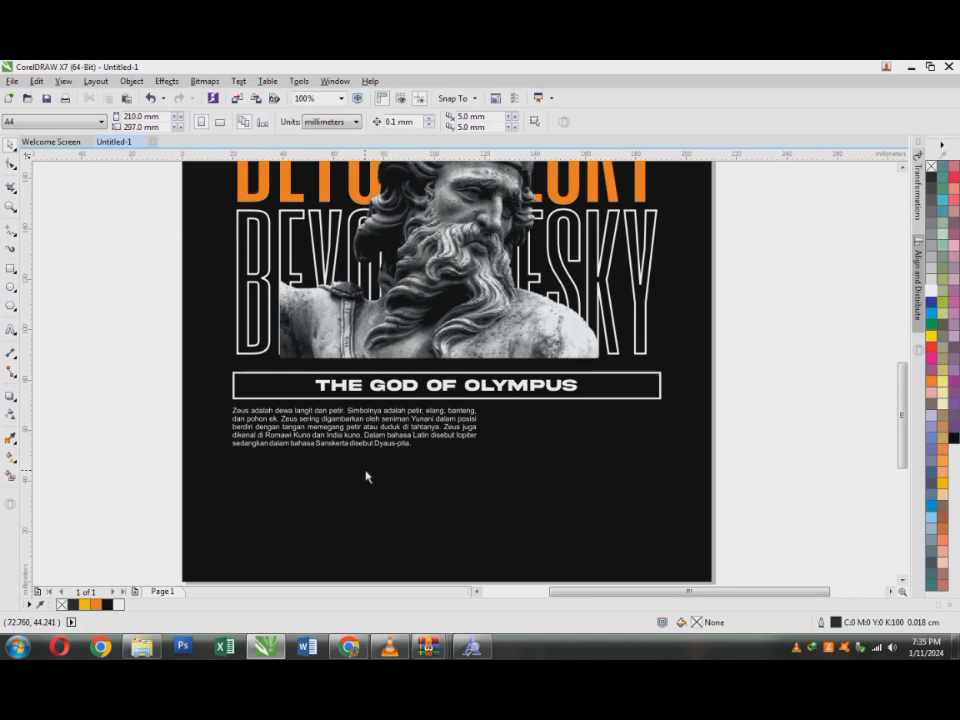
click(10, 272)
drag(270, 472, 378, 518)
click(11, 146)
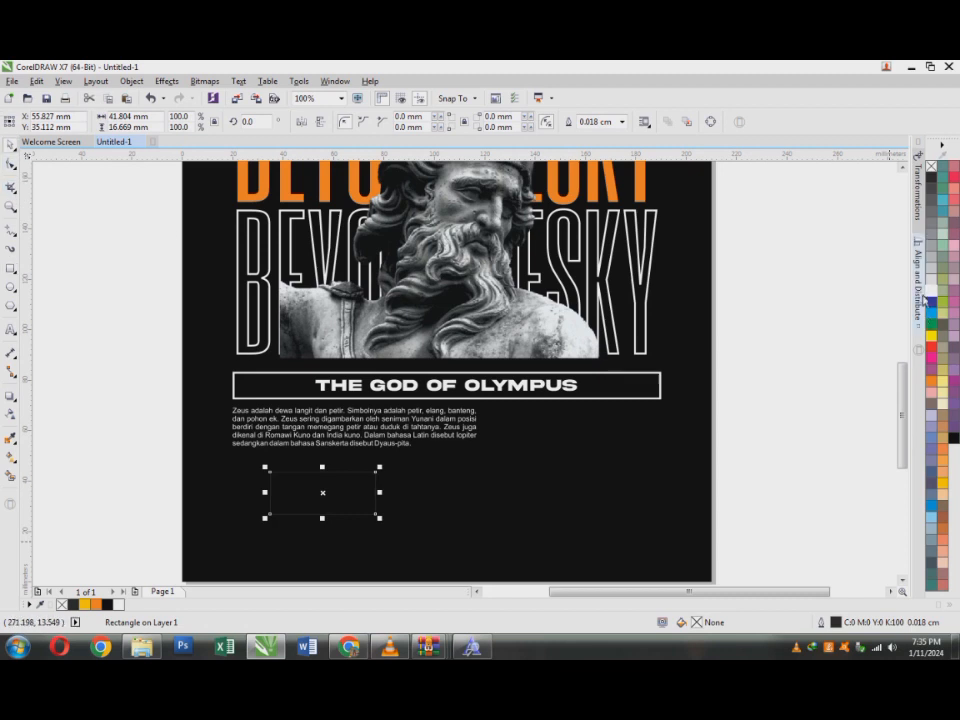
click(931, 290)
scroll(300, 540, up, 1)
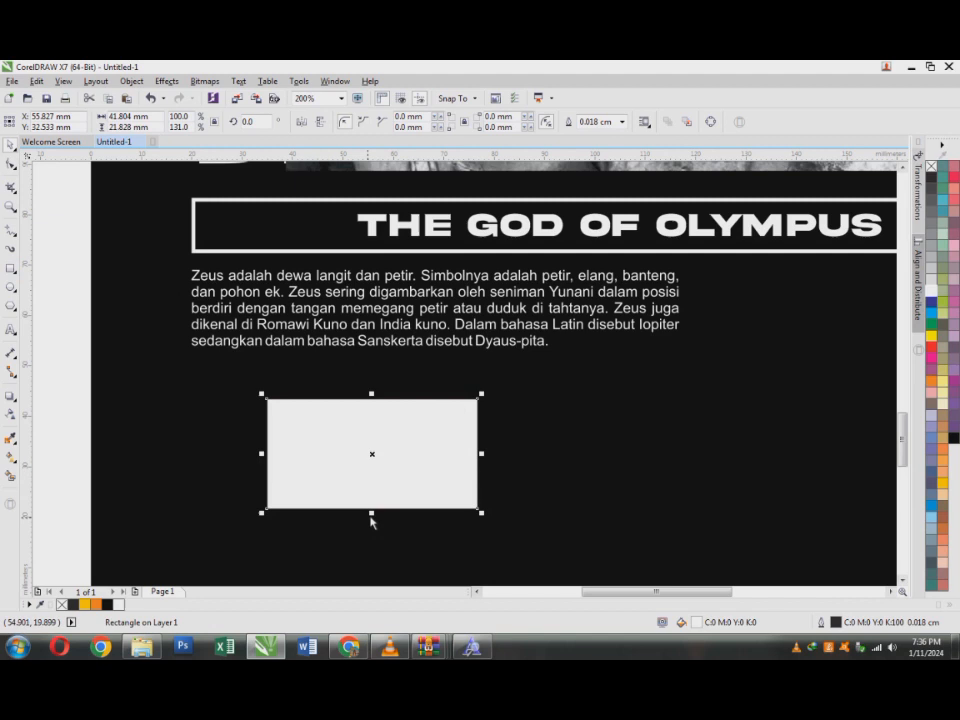
Step: Make a copy of the white rectangle squashed to a strip about 5.3 mm high along its upper edge, filled black (K100)
drag(372, 513, 382, 430)
right_click(382, 430)
click(931, 177)
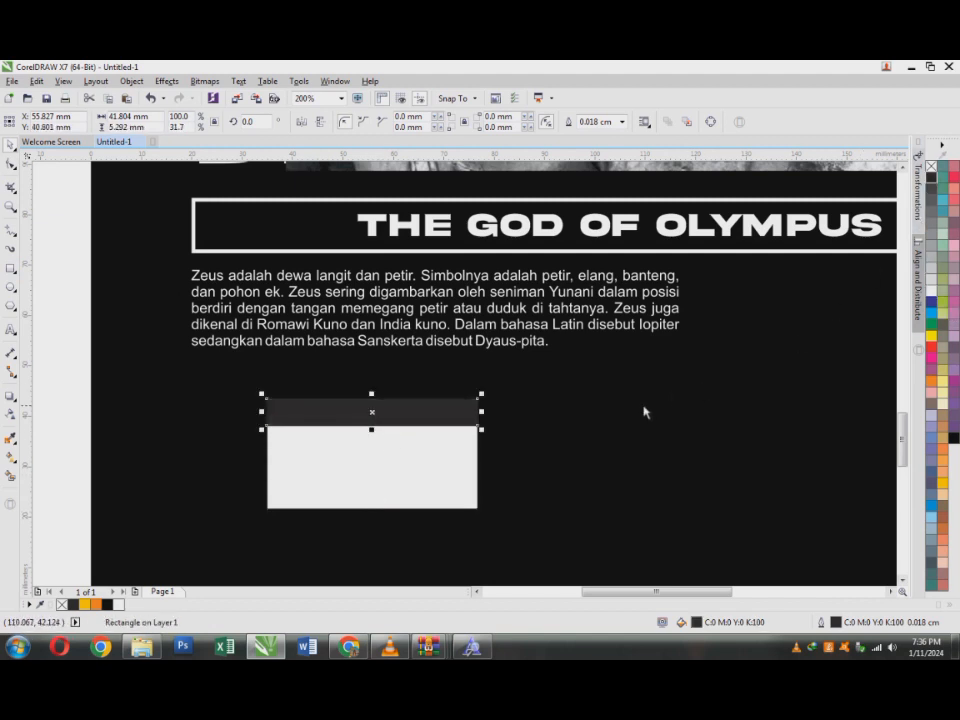
Step: Duplicate the black strip straight down onto the white rectangle's lower edge
drag(443, 415, 420, 496)
right_click(420, 496)
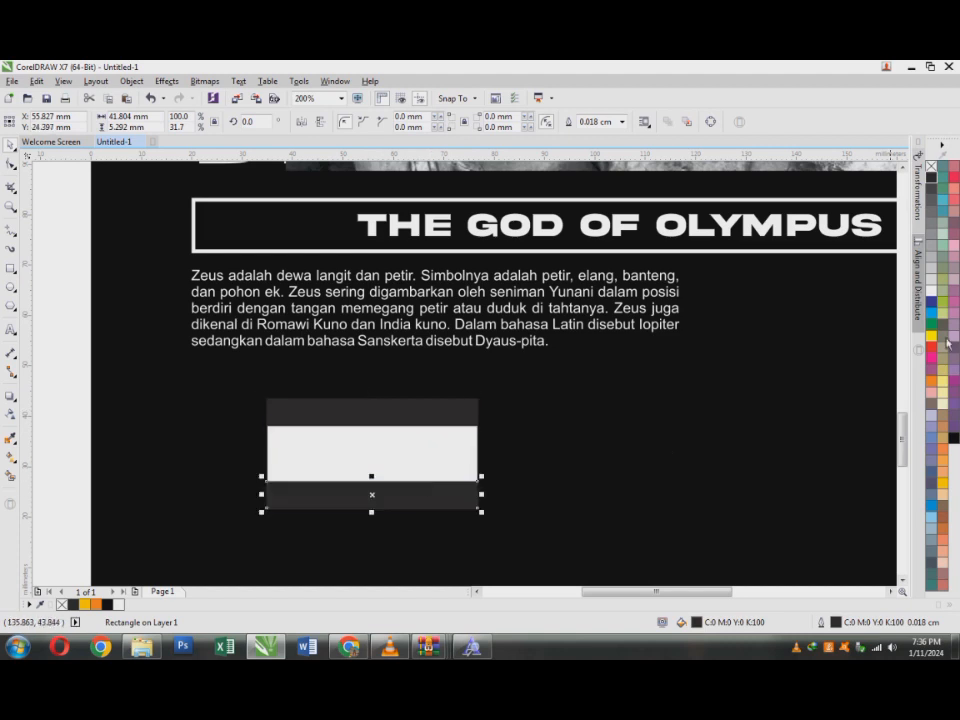
click(611, 477)
Step: Add the text "advisory" beside the banded rectangle and set its font to Six Caps
scroll(409, 434, down, 1)
scroll(496, 454, up, 1)
click(9, 330)
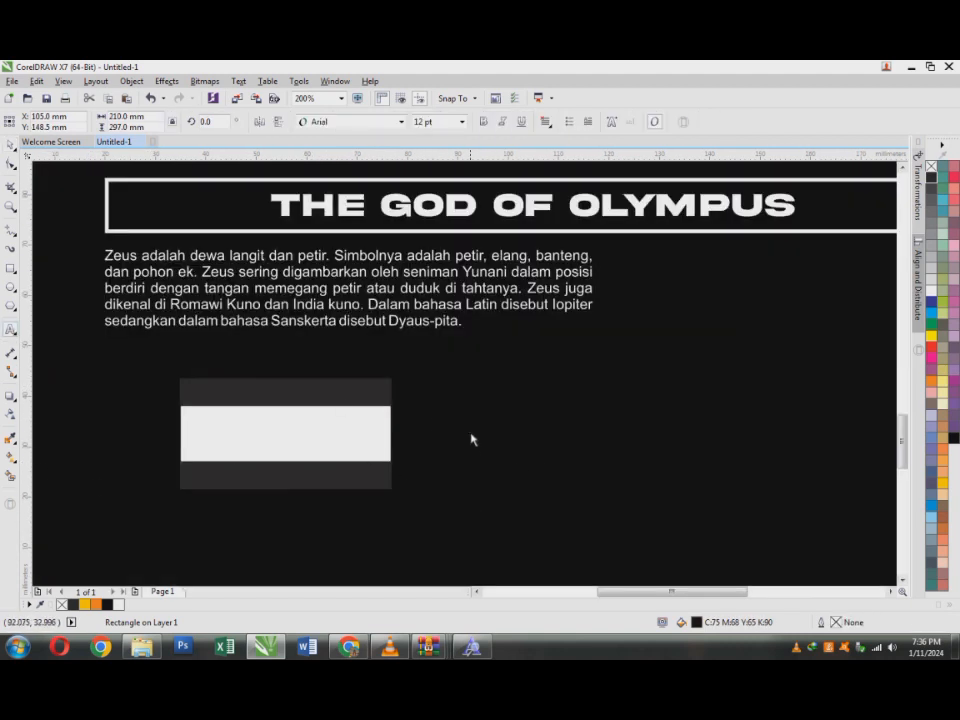
click(471, 444)
text(advisory)
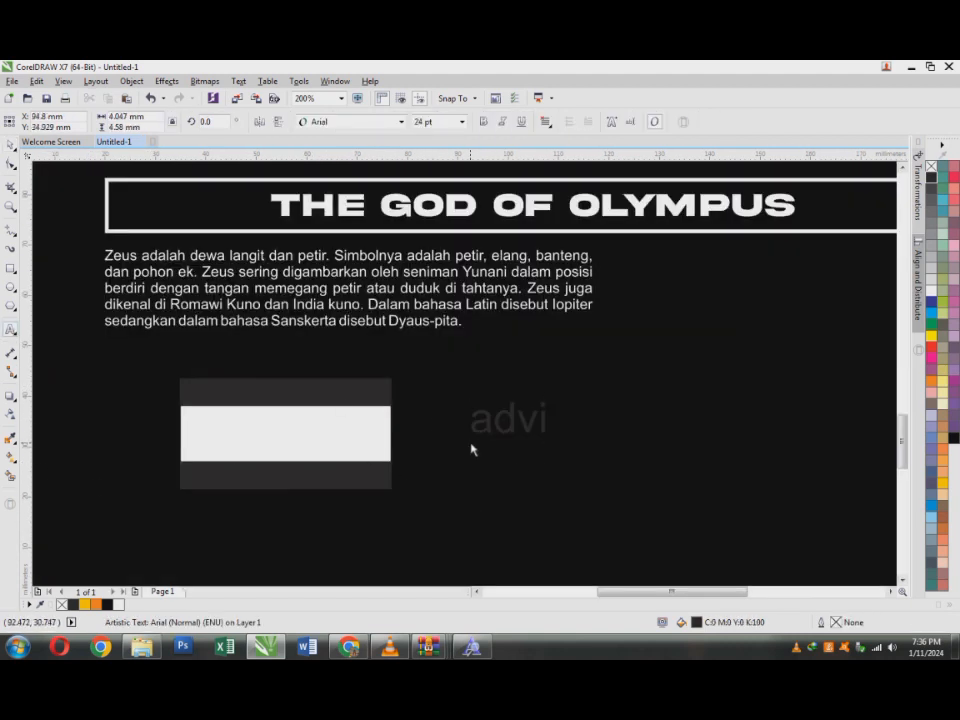
key(ctrl+a)
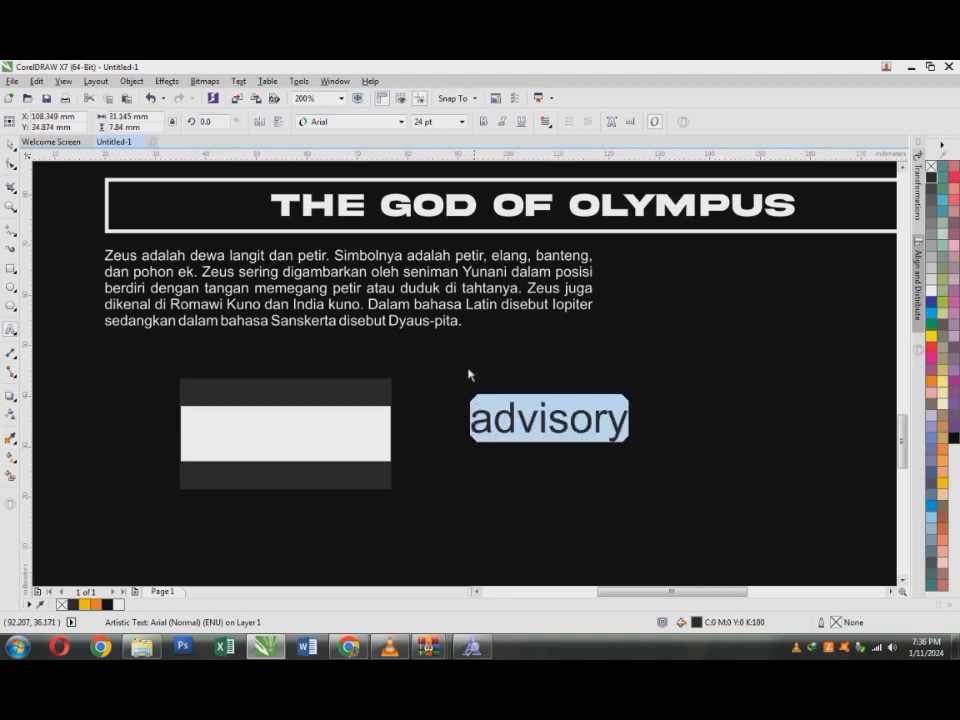
click(401, 121)
click(330, 169)
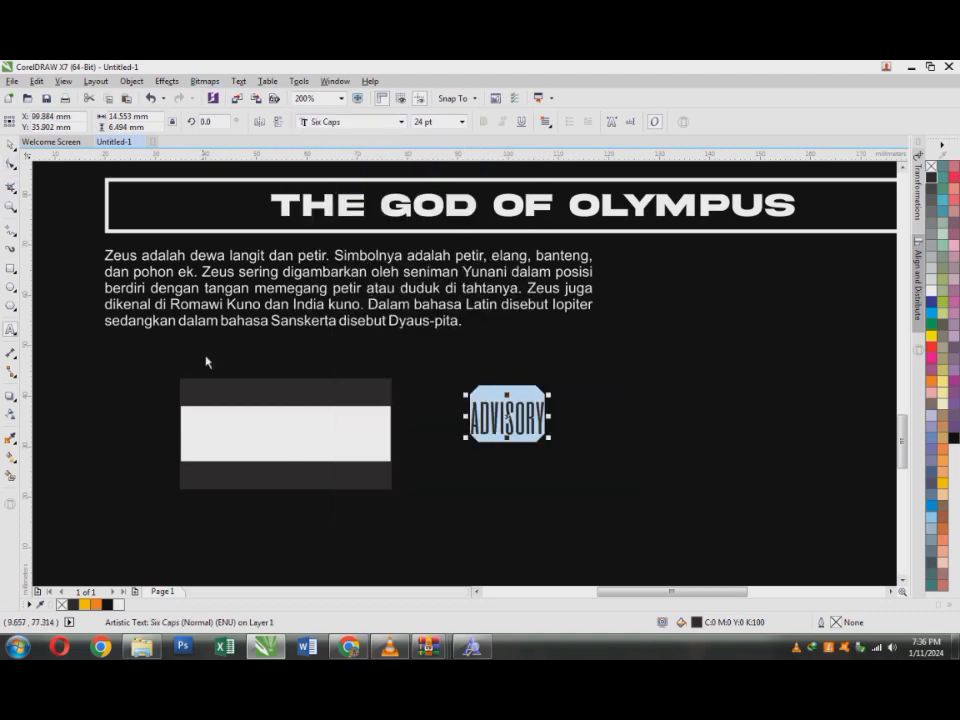
Step: Spread the ADVISORY letters to nearly the white rectangle's width and centre the text on the rectangle both ways
click(11, 164)
drag(549, 438, 669, 456)
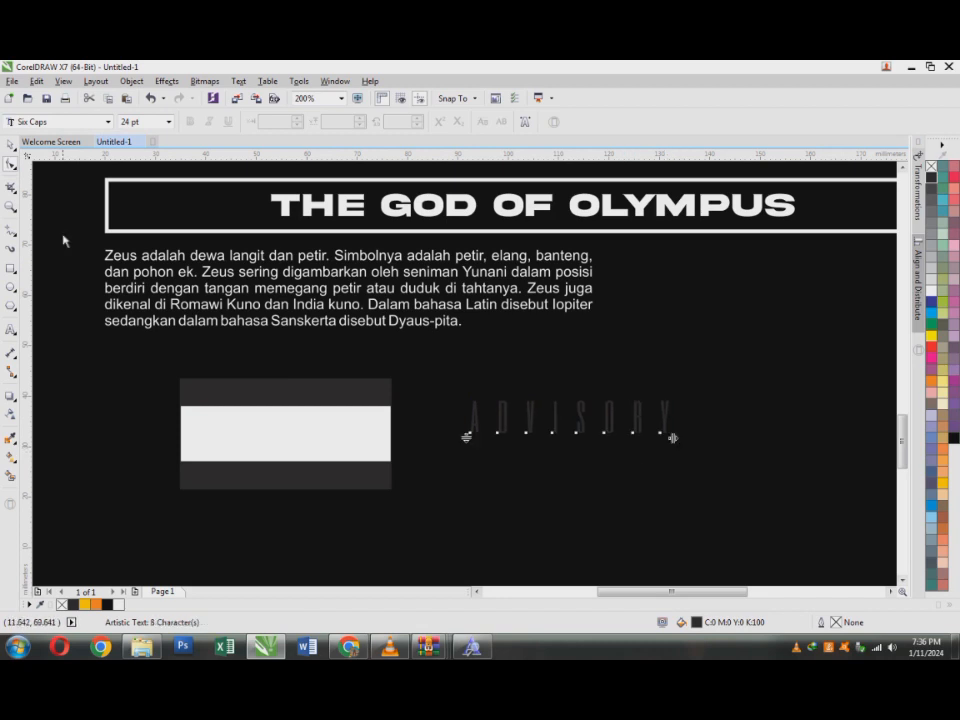
key(space)
shift+click(230, 455)
key(c)
key(e)
key(Escape)
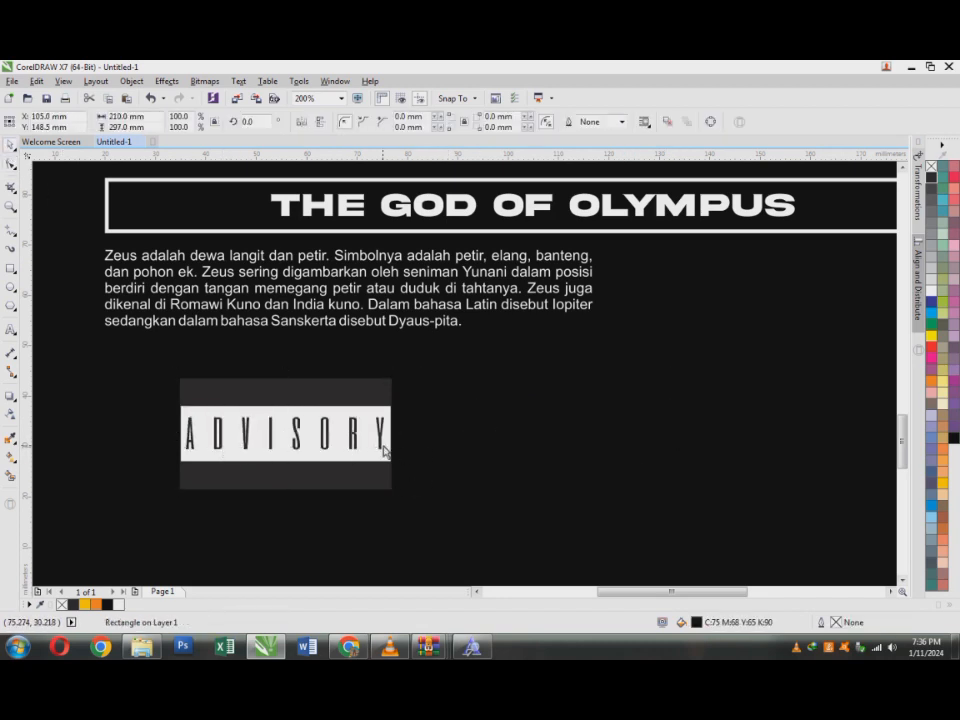
Step: Shrink the upper black strip to about 40.5 mm wide and 4.8 mm high, leaving a thin white border around it
click(387, 442)
click(596, 469)
click(227, 405)
scroll(302, 386, up, 1)
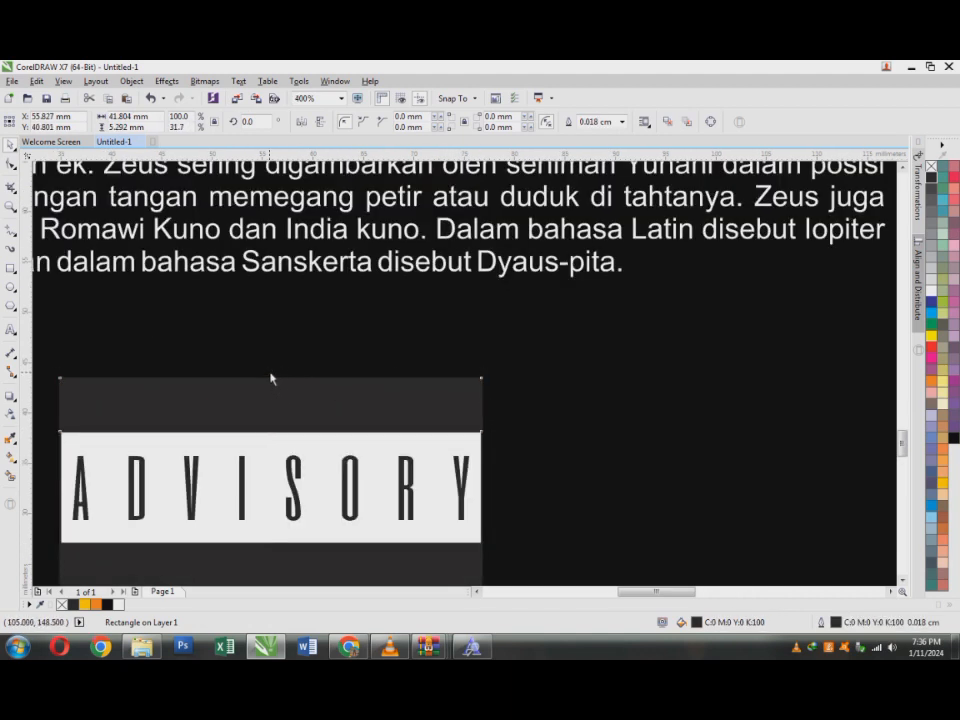
drag(487, 411, 481, 411)
drag(56, 409, 62, 410)
shift+click(122, 383)
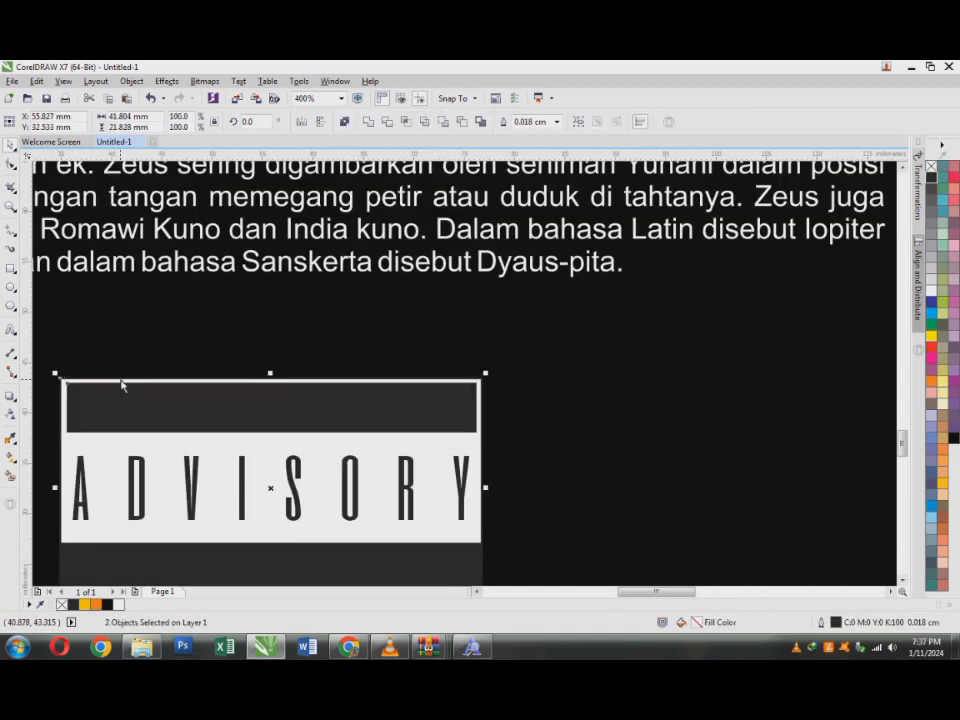
Step: Delete the lower black strip and replace it with a copy of the inset upper strip just inside the lower edge
click(609, 485)
click(370, 549)
key(Delete)
click(313, 427)
scroll(320, 430, down, 1)
drag(280, 410, 280, 491)
right_click(280, 491)
scroll(395, 499, up, 1)
scroll(412, 508, down, 1)
scroll(402, 508, up, 1)
Step: Remove the outlines from the white rectangle and both black strips
click(486, 510)
scroll(450, 503, down, 1)
drag(169, 384, 355, 498)
key(ctrl+z)
click(559, 477)
scroll(559, 477, down, 1)
right_click(559, 477)
key(Escape)
key(Escape)
drag(279, 396, 606, 514)
Step: Tighten the ADVISORY letter spacing to about 38.6 mm wide and centre the text horizontally in the white rectangle
click(444, 463)
scroll(439, 500, up, 1)
scroll(388, 429, up, 1)
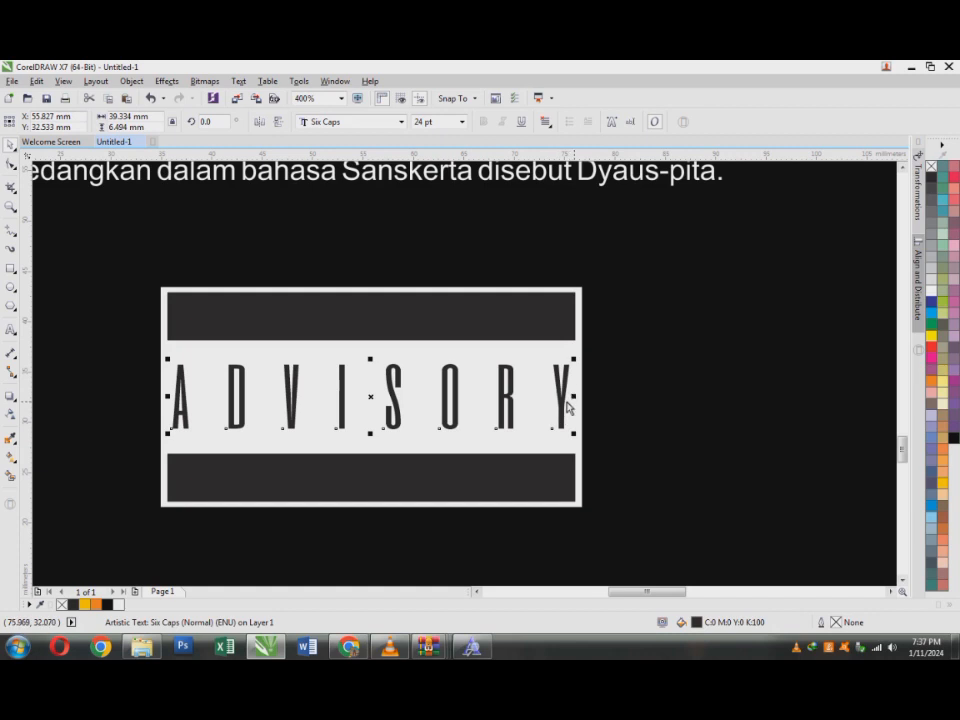
click(10, 167)
mouse_move(575, 436)
mouse_down()
mouse_move(555, 437)
mouse_move(563, 437)
mouse_up()
click(567, 417)
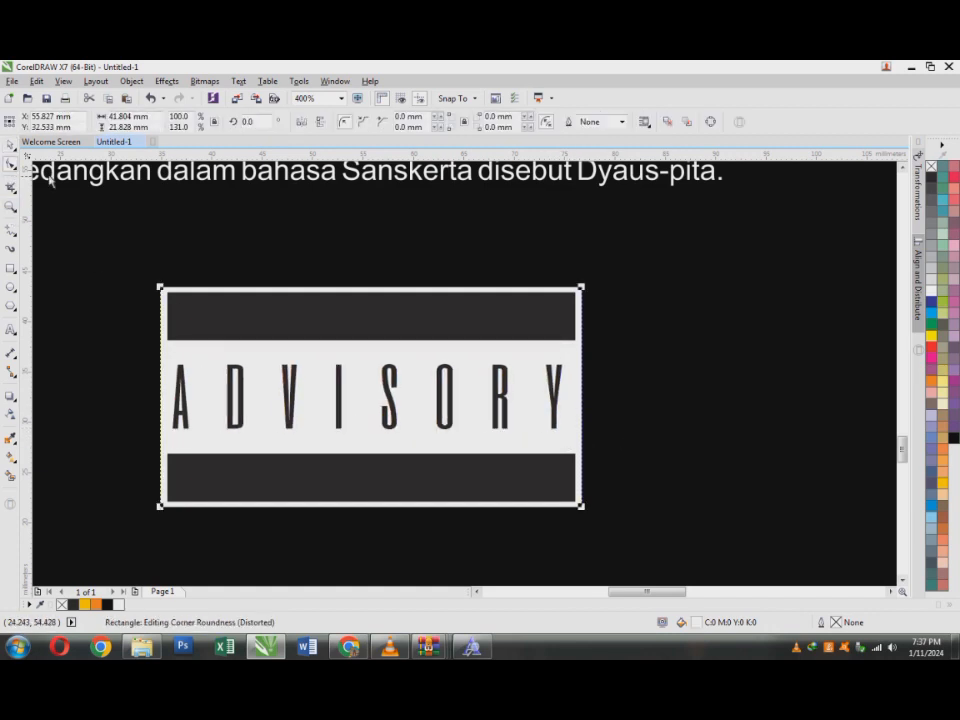
click(12, 147)
drag(103, 349, 652, 489)
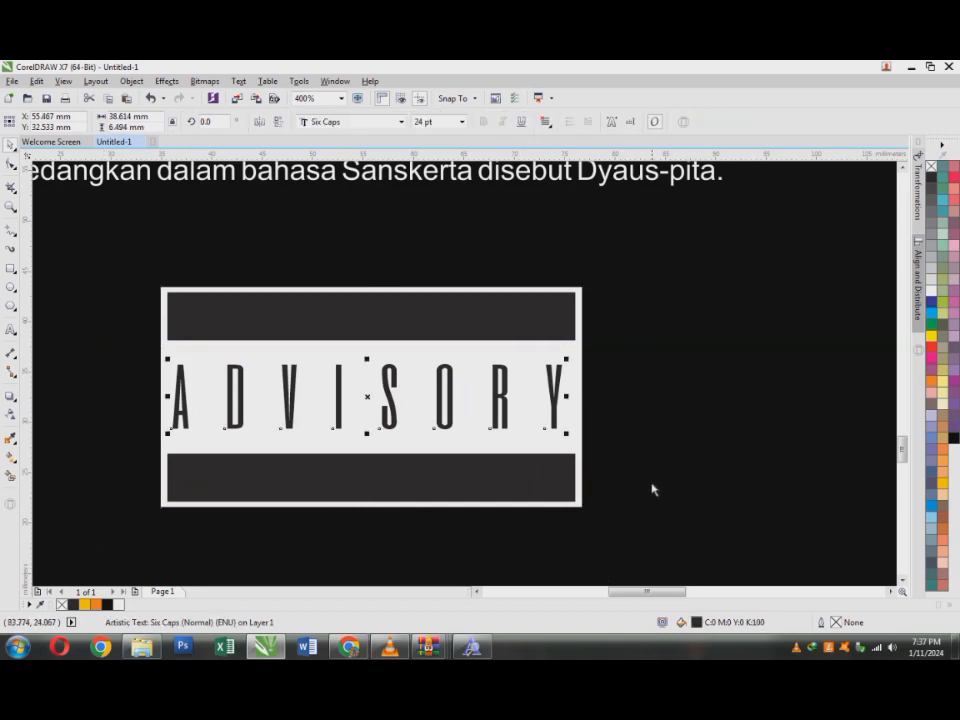
shift+click(577, 448)
key(c)
click(690, 462)
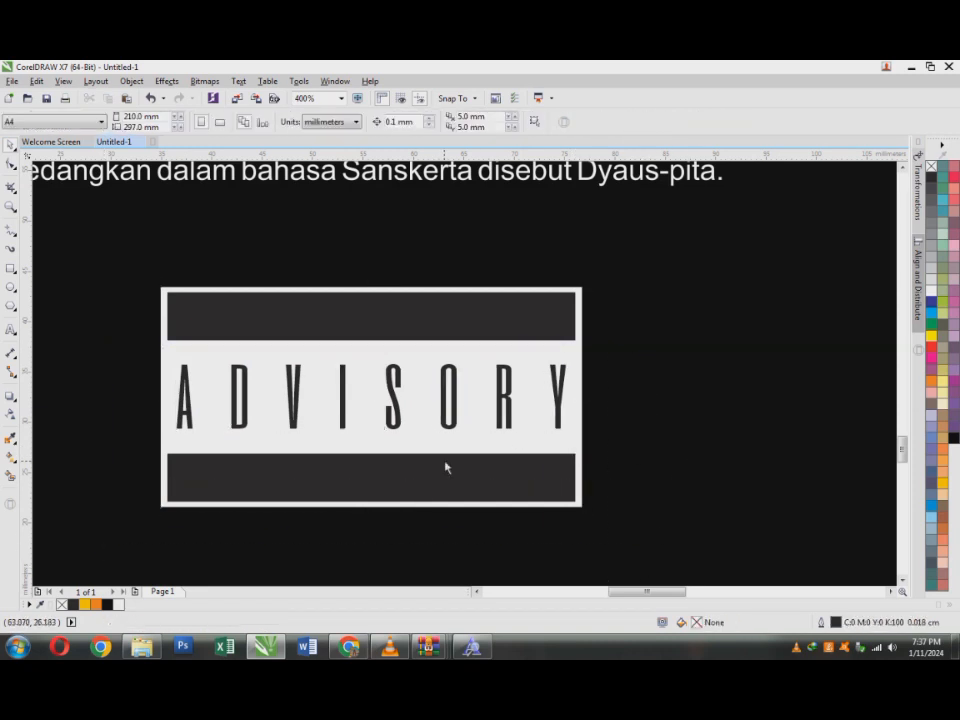
Step: Add the text "parental" above the banded rectangle and convert it to uppercase
click(10, 329)
click(144, 268)
text(paren)
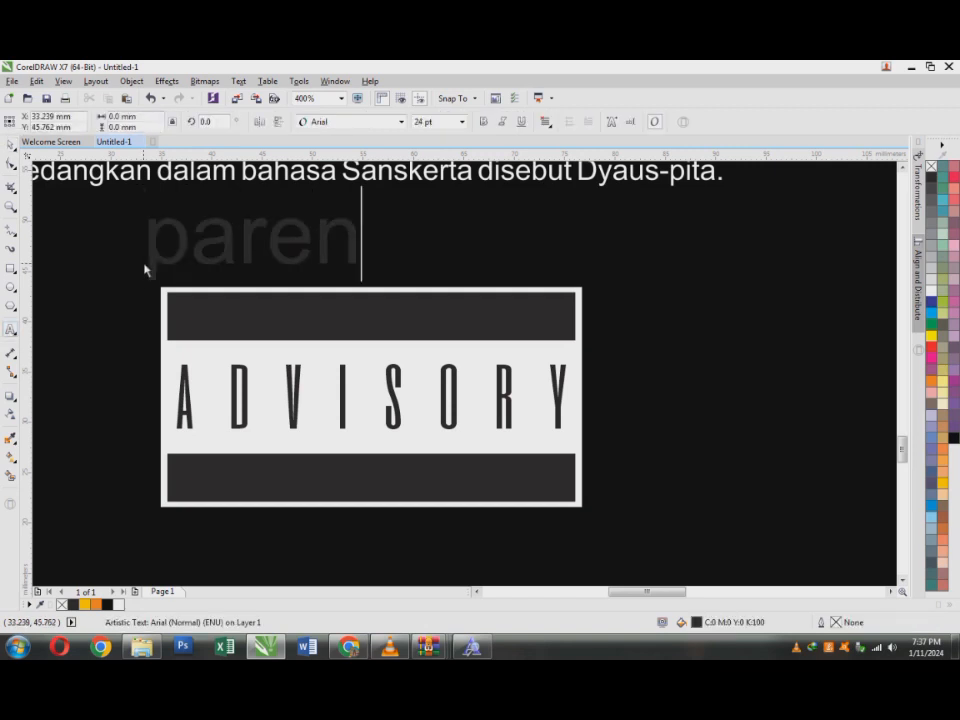
text(tal)
key(ctrl+a)
key(shift+F3)
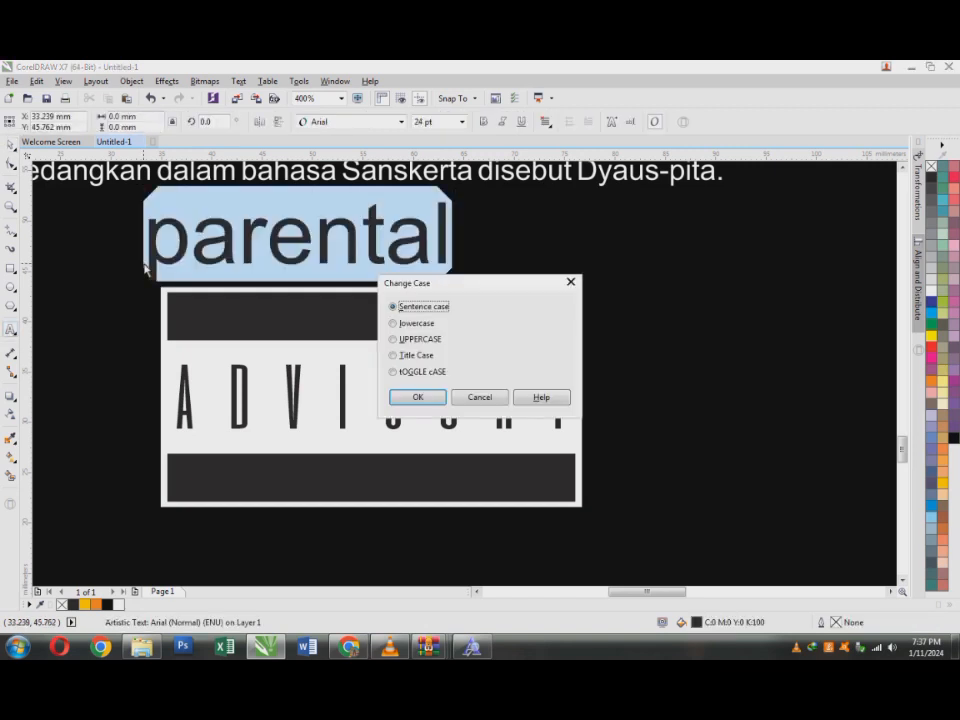
click(393, 339)
click(418, 397)
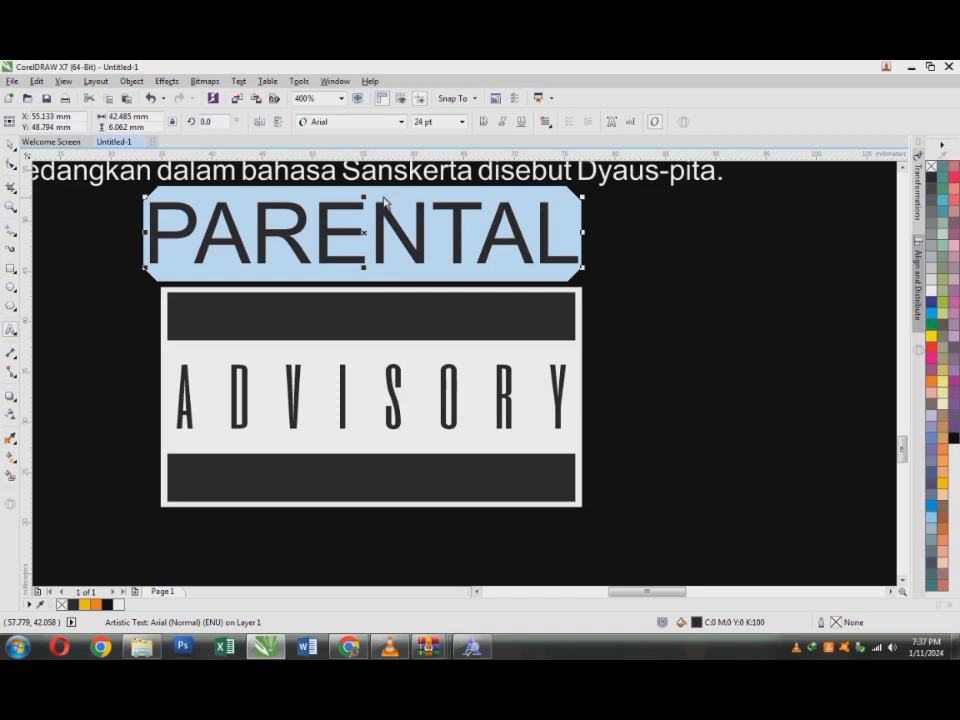
Step: Make the PARENTAL text bold, shrink it to about 8.6 pt and colour it white
click(487, 124)
click(8, 147)
drag(601, 204, 550, 244)
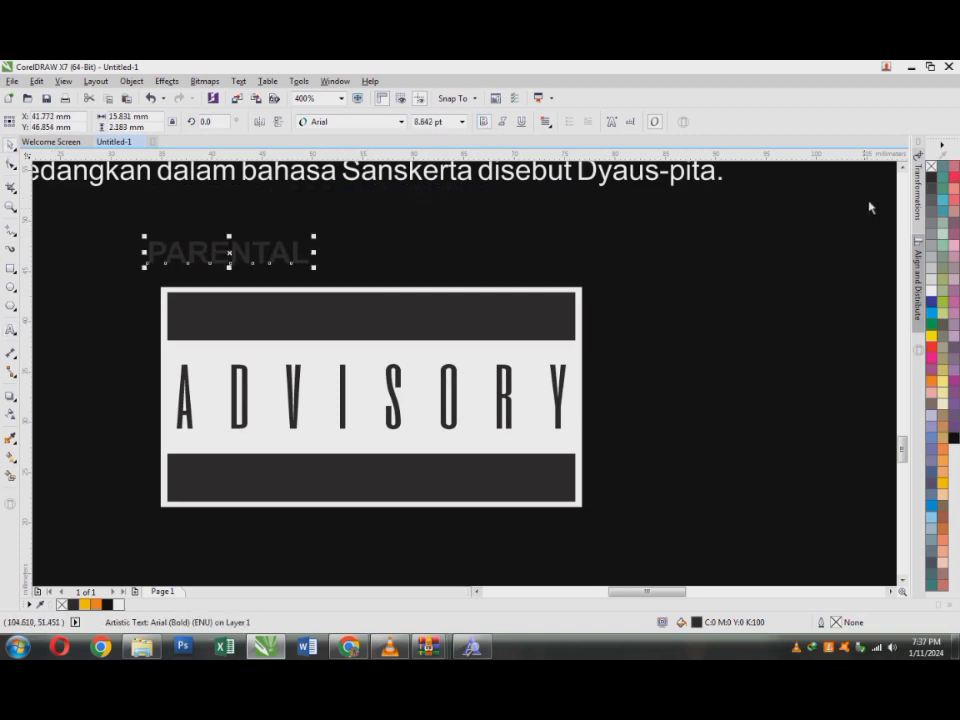
click(931, 291)
Step: Move PARENTAL onto the upper black strip, spread its letters across the strip and centre it horizontally there
drag(293, 257, 569, 336)
key(F10)
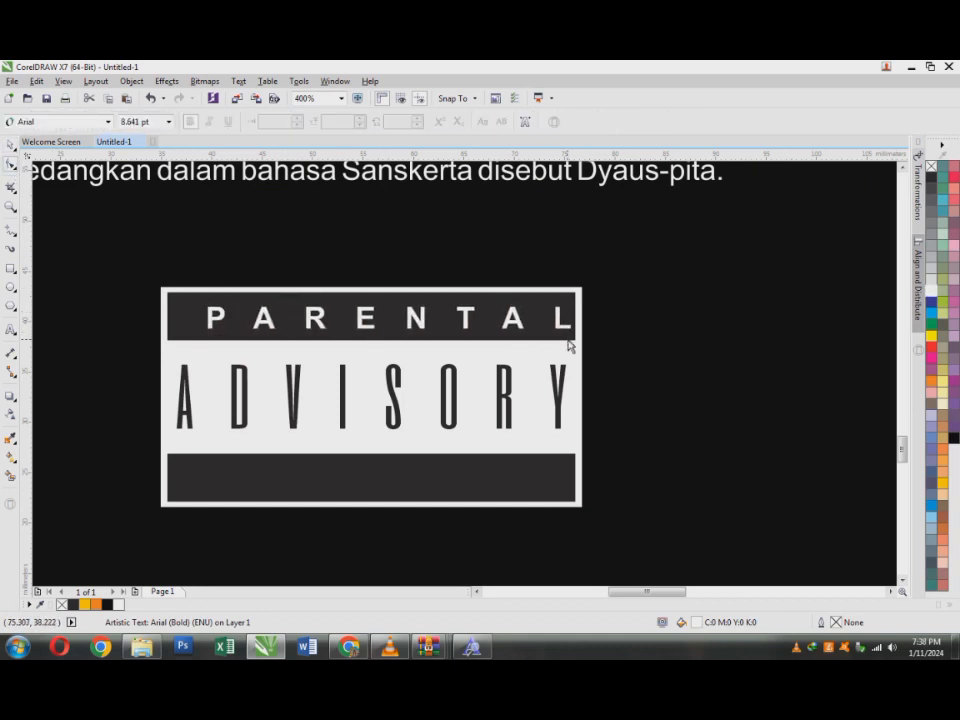
click(9, 146)
shift+click(158, 313)
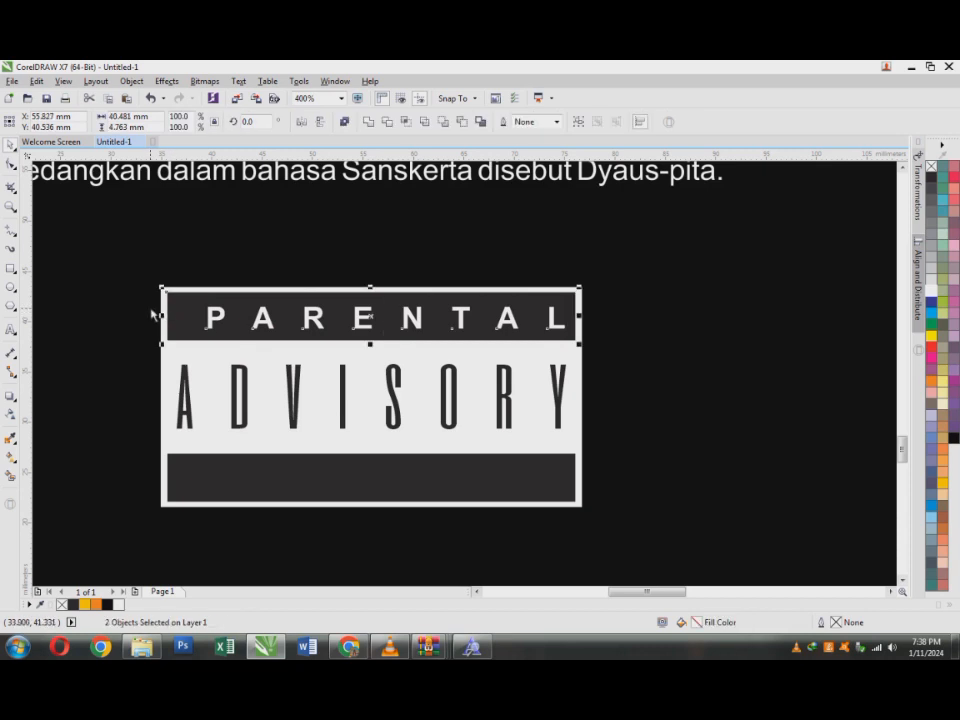
key(c)
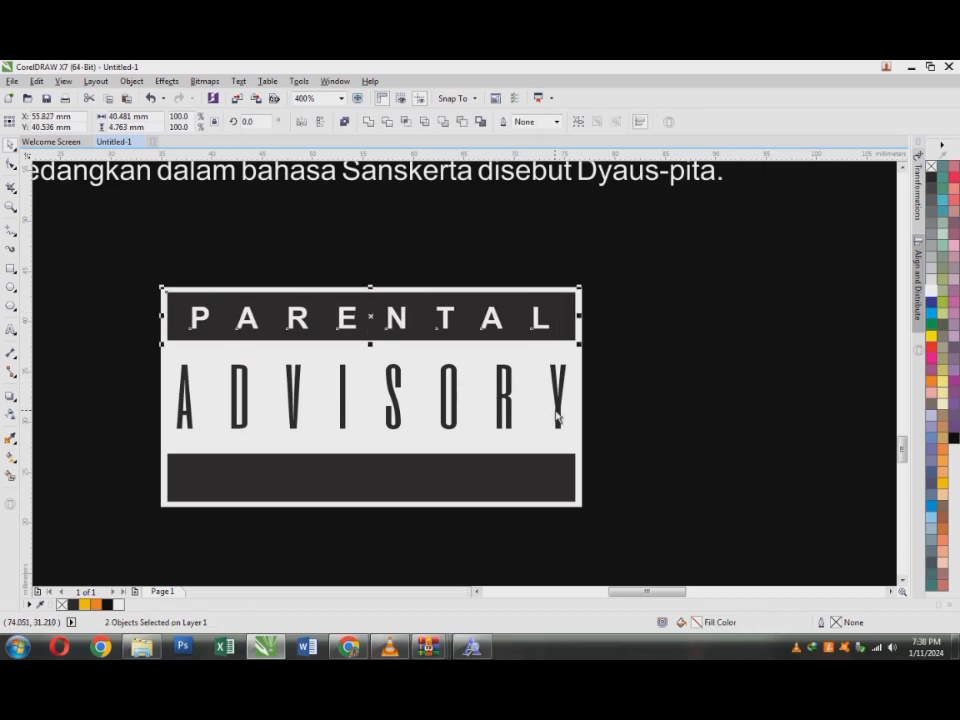
click(624, 422)
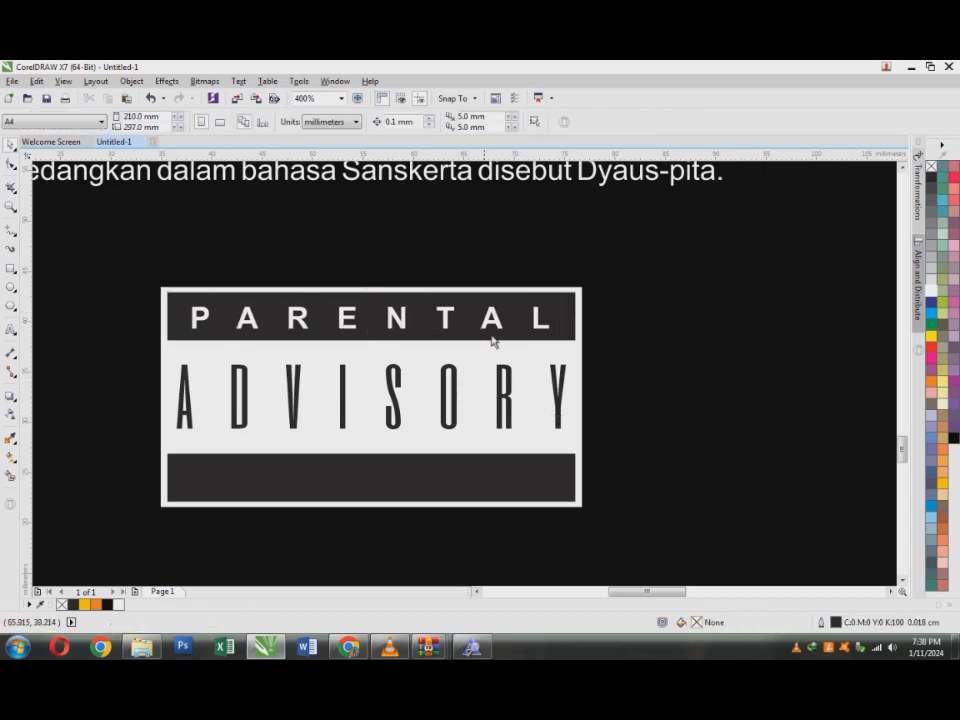
Step: Copy the PARENTAL text onto the lower black strip and replace its wording with "explicit content" in uppercase
click(490, 328)
drag(450, 331, 471, 489)
right_click(471, 489)
double_click(350, 488)
key(ctrl+a)
text(explici)
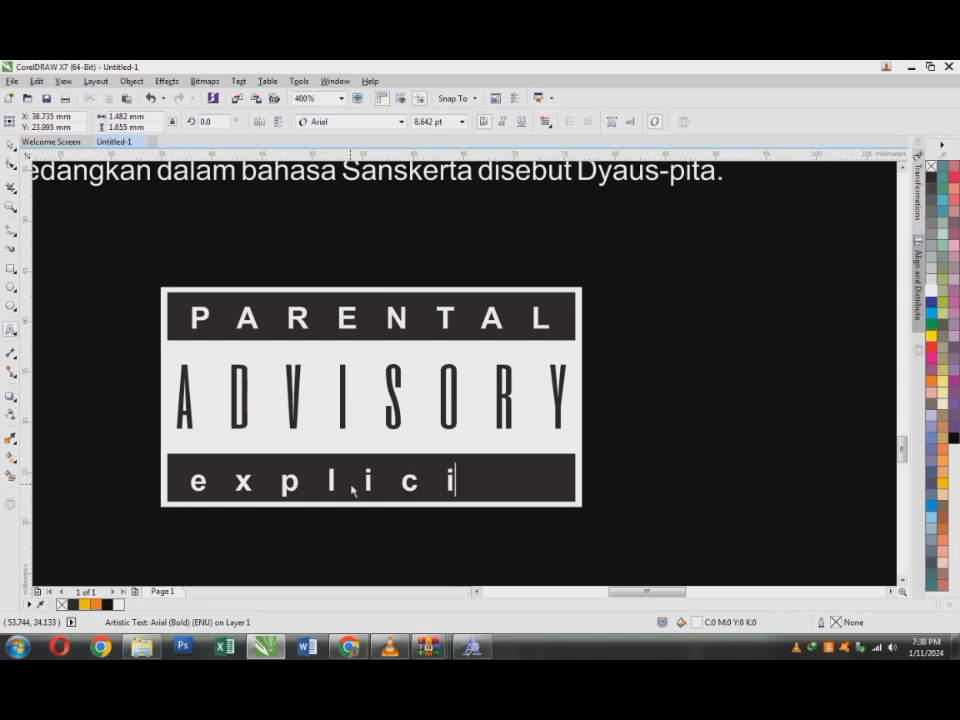
text(tcontent)
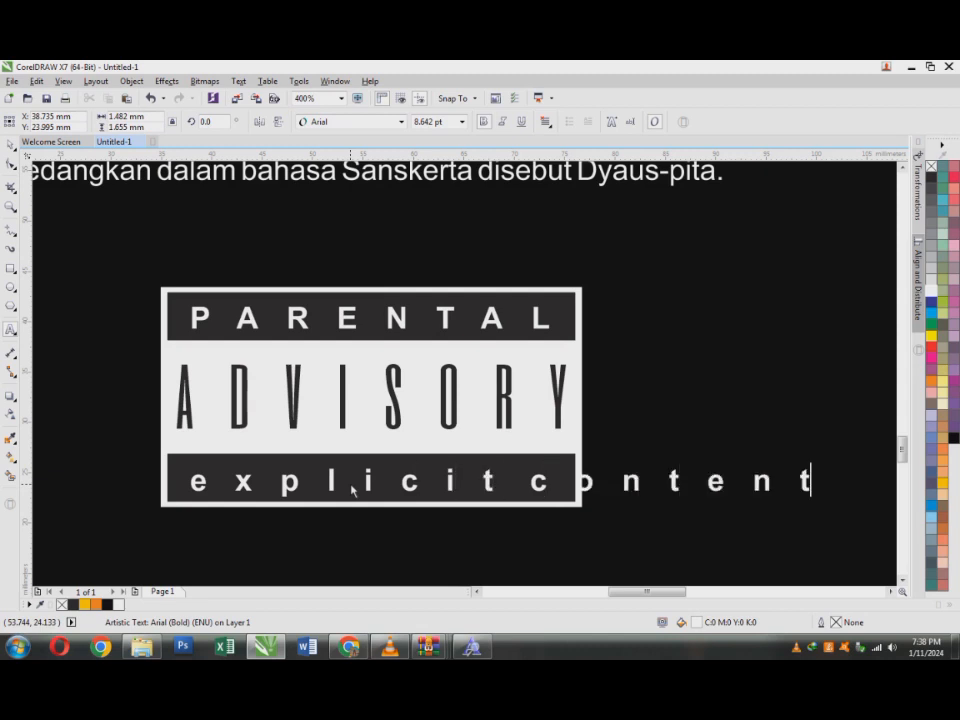
key(ctrl+a)
key(shift+F3)
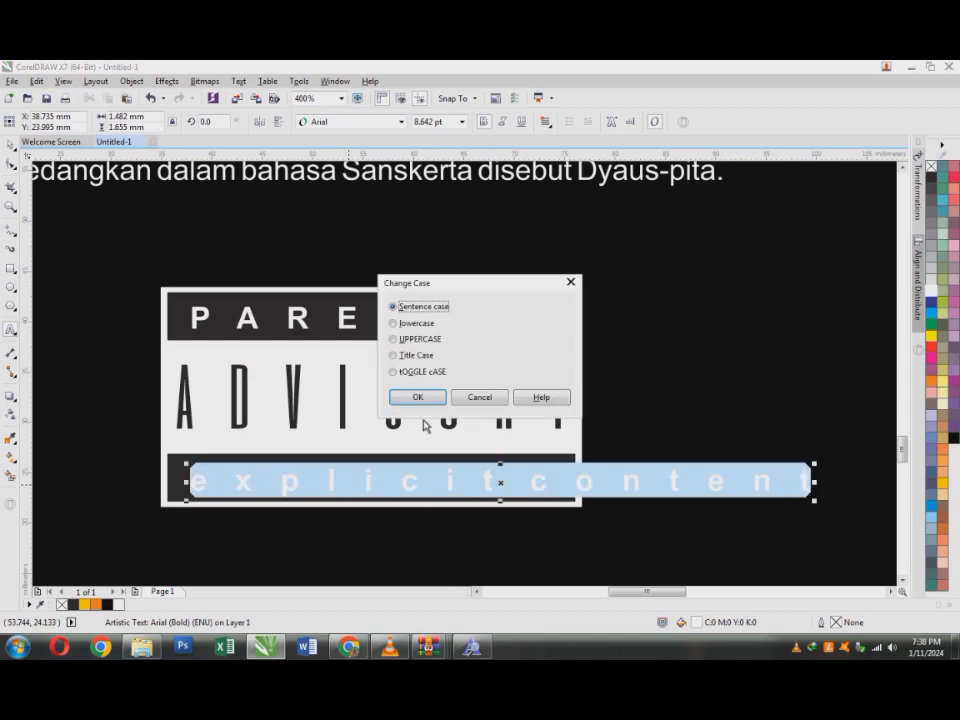
click(426, 340)
click(418, 397)
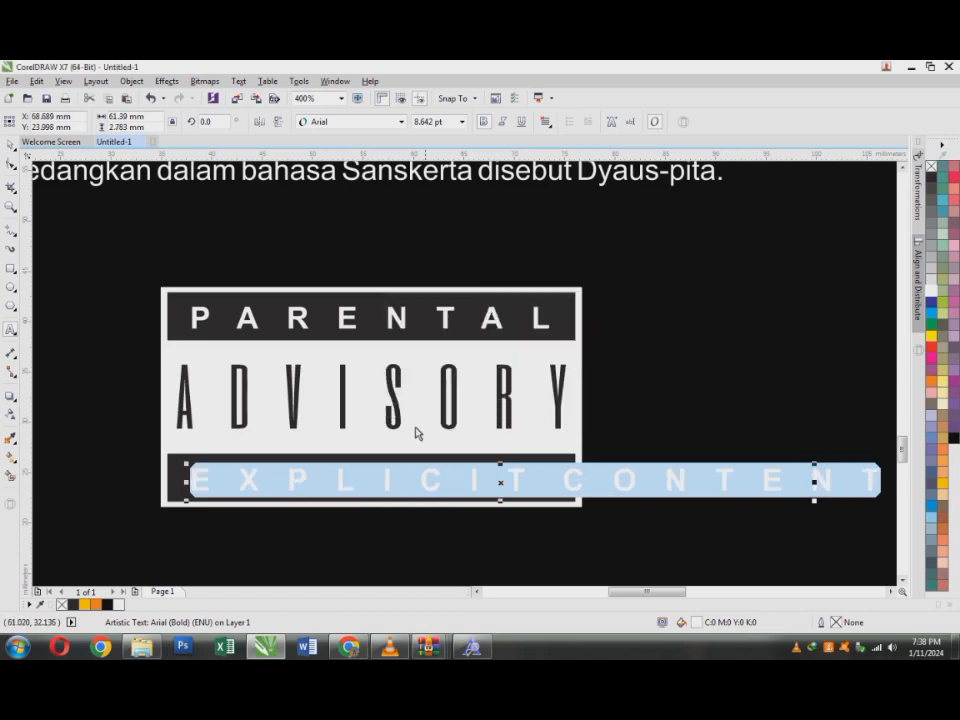
Step: Tighten the EXPLICIT CONTENT letter spacing to about 36.8 mm wide so it fits within the lower strip
click(13, 172)
drag(885, 497, 521, 513)
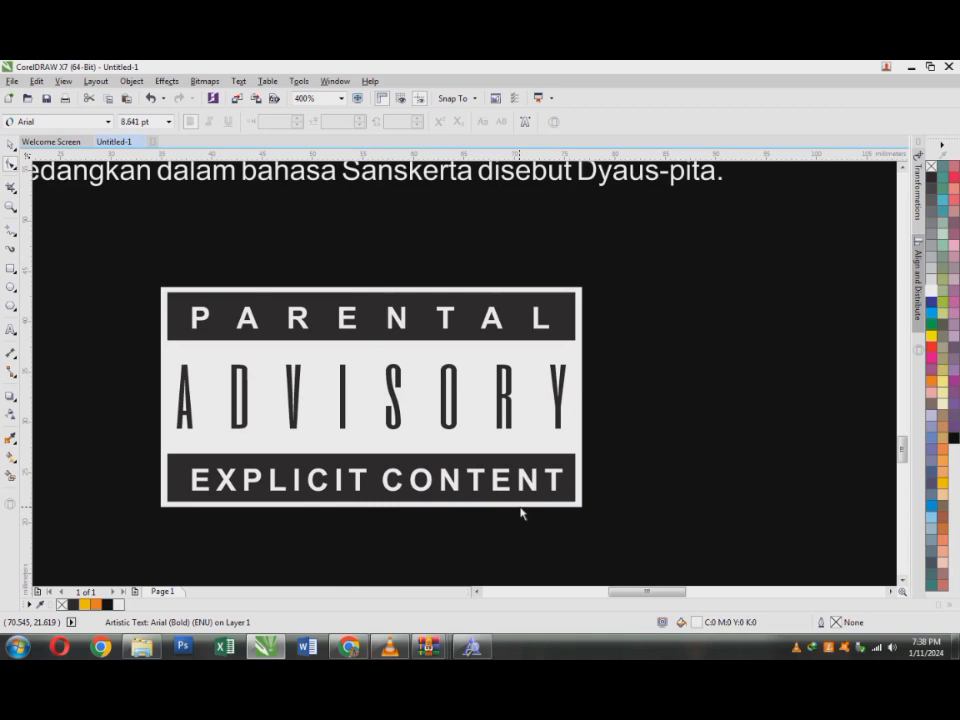
click(9, 147)
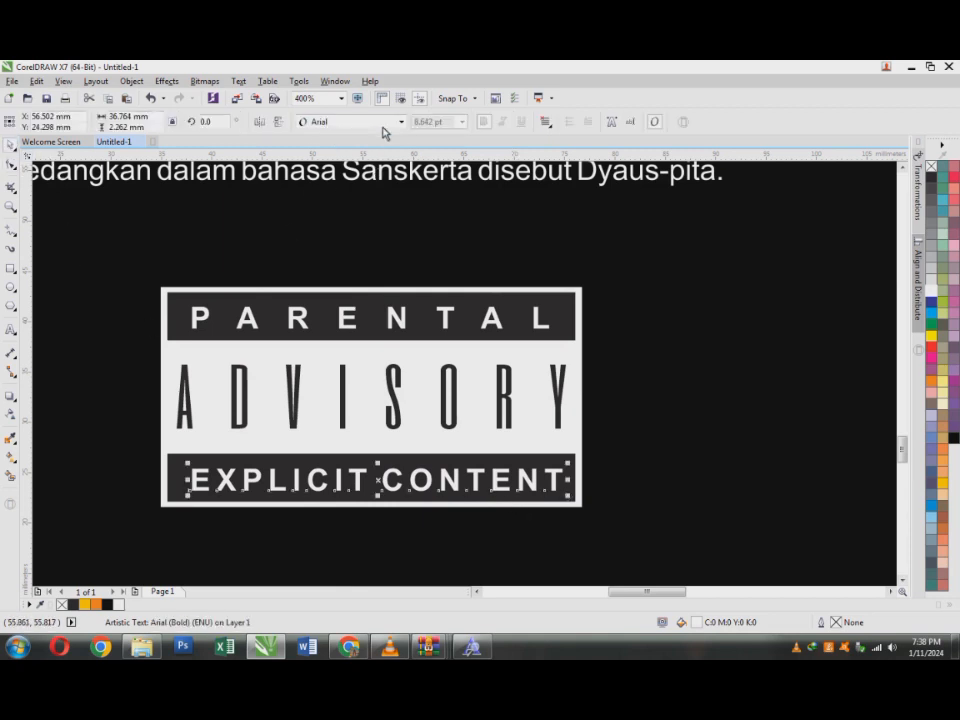
Step: Try Akira Expanded for the EXPLICIT CONTENT text, tightening its letter spacing to fit the lower strip
click(400, 121)
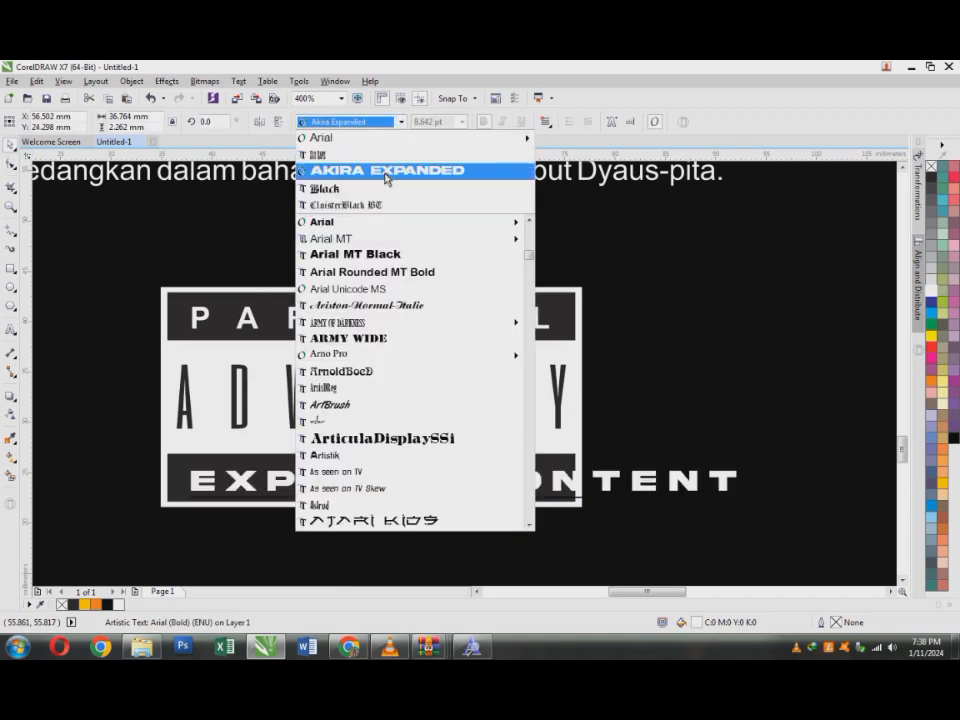
click(386, 172)
click(12, 164)
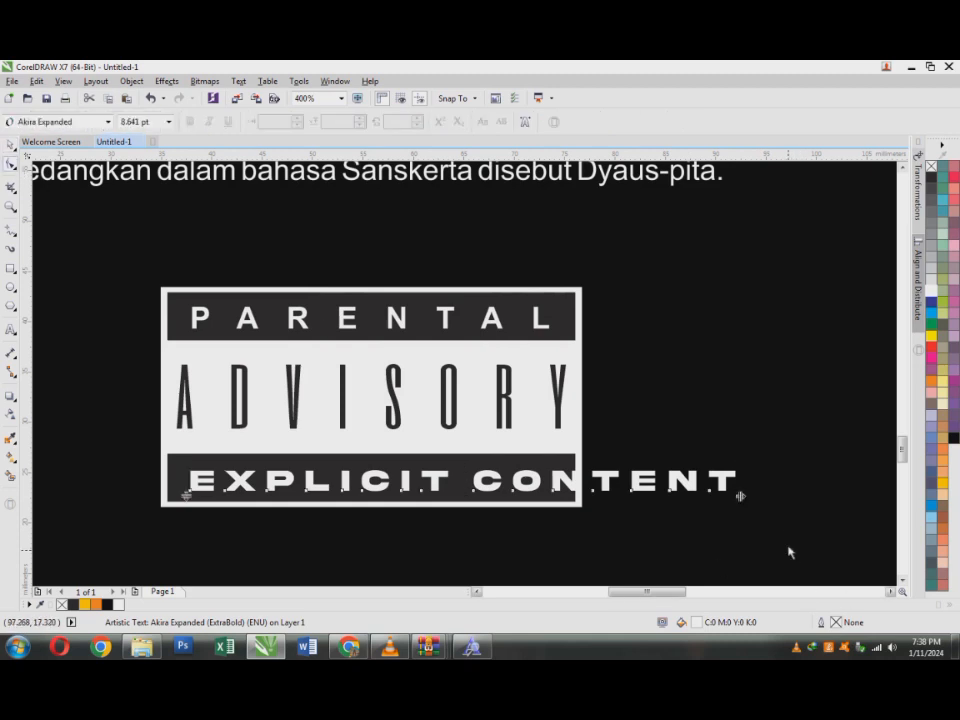
drag(738, 500, 542, 497)
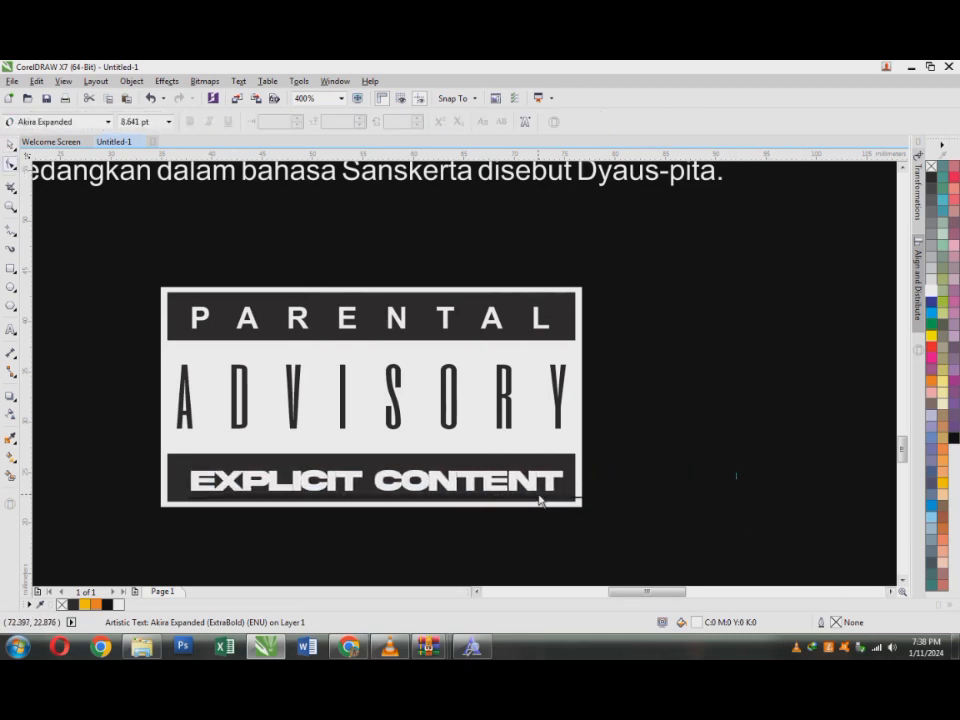
click(11, 145)
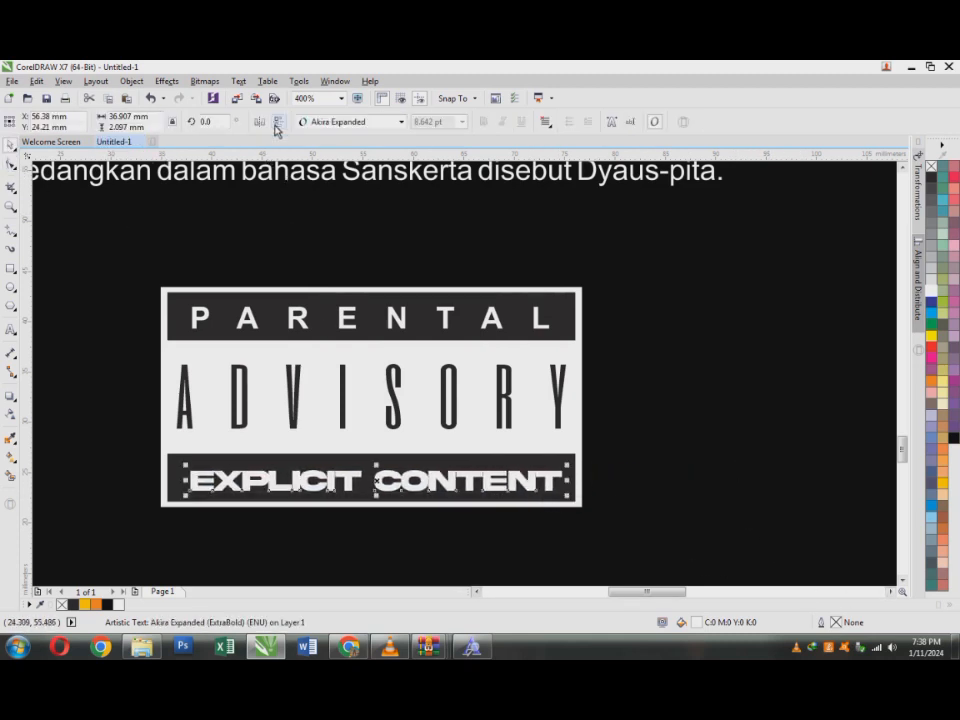
Step: Set the EXPLICIT CONTENT text to Six Caps and spread its letters to about 35.6 mm across the lower strip
click(402, 121)
click(316, 171)
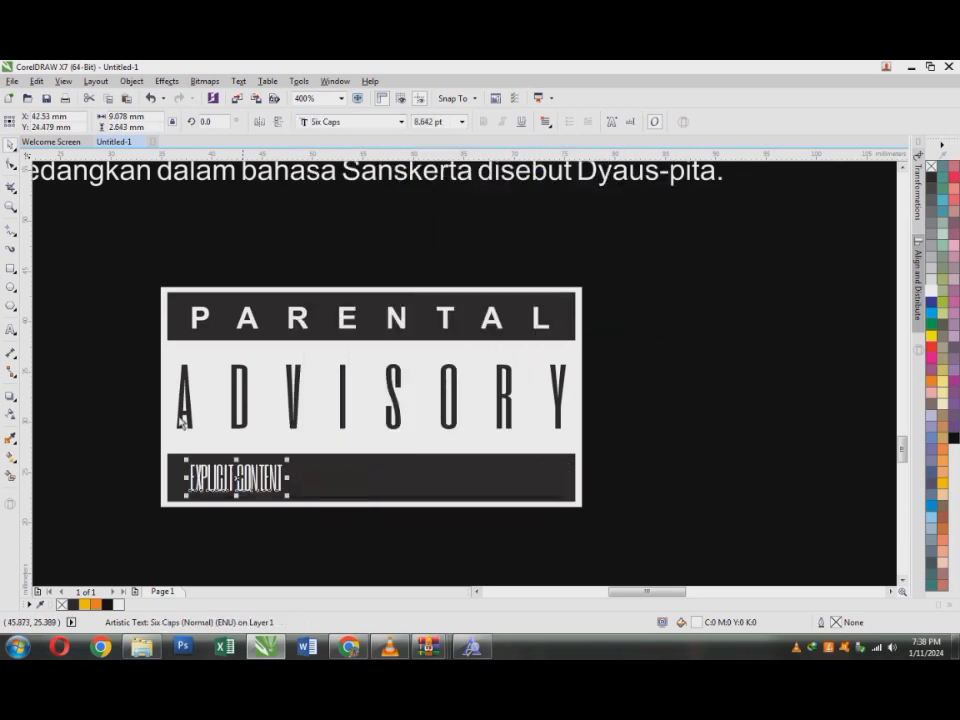
click(11, 164)
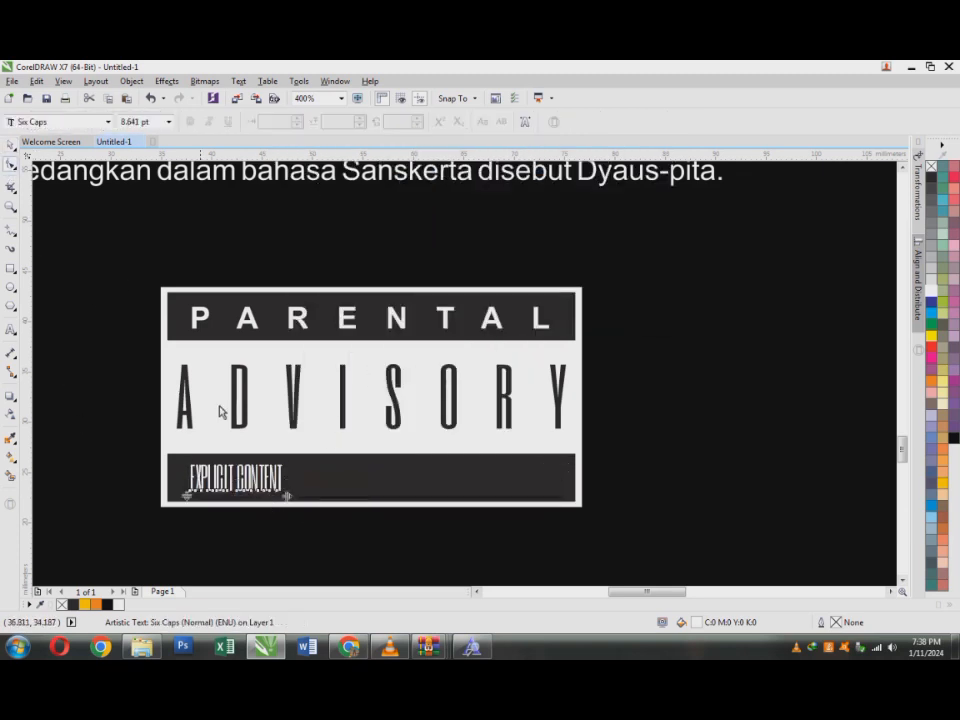
drag(300, 500, 585, 509)
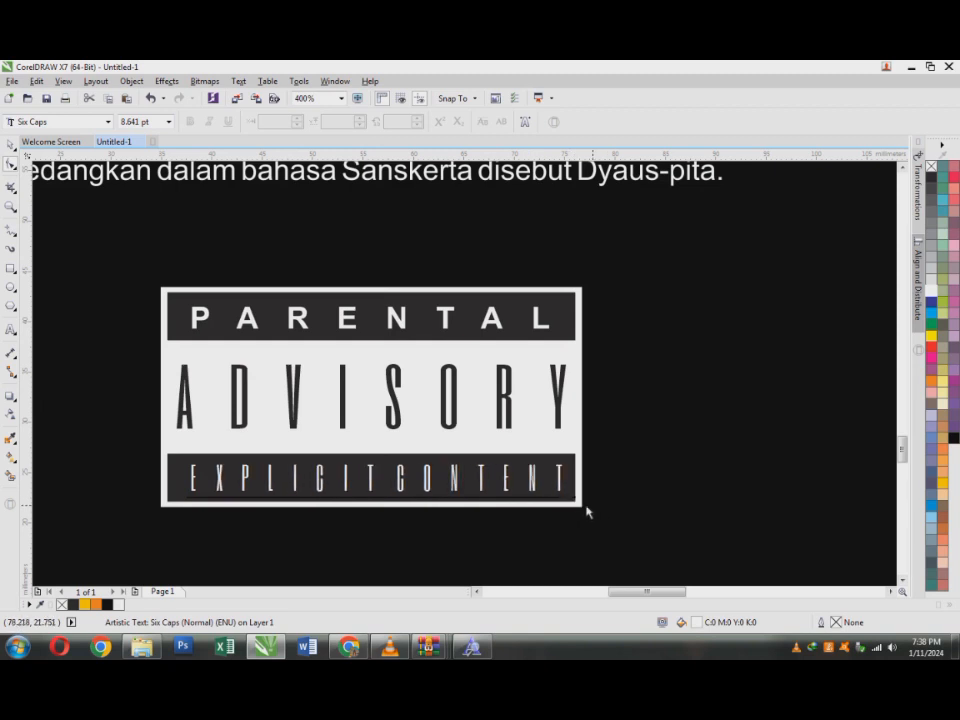
click(244, 476)
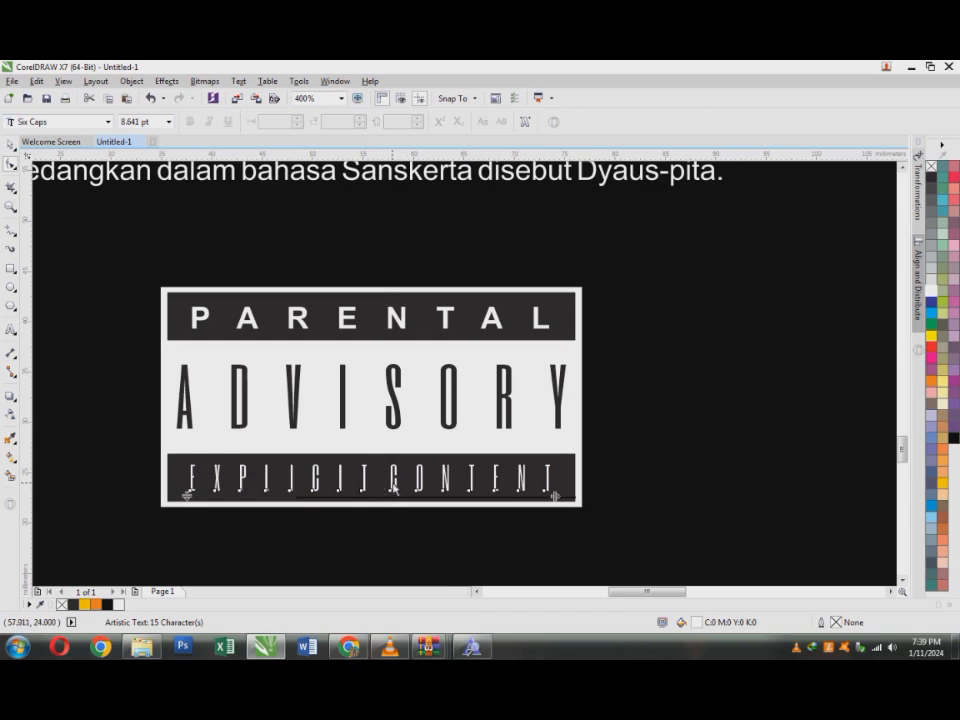
Step: Set the EXPLICIT CONTENT text to SimHei and tighten its letter spacing to about 34.2 mm wide
click(17, 148)
click(400, 121)
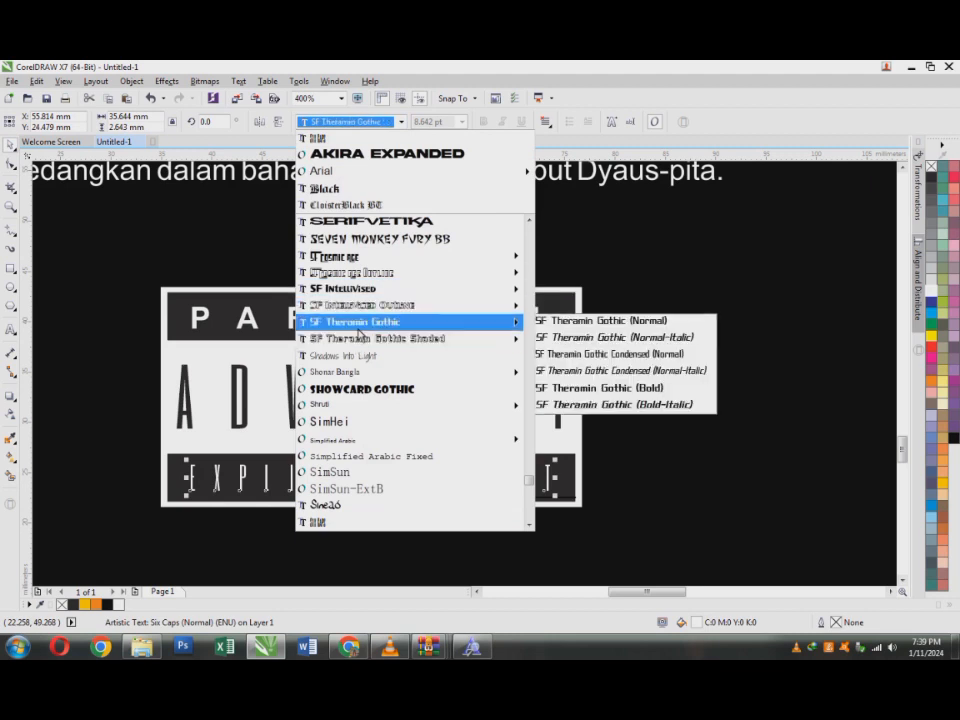
mouse_move(515, 339)
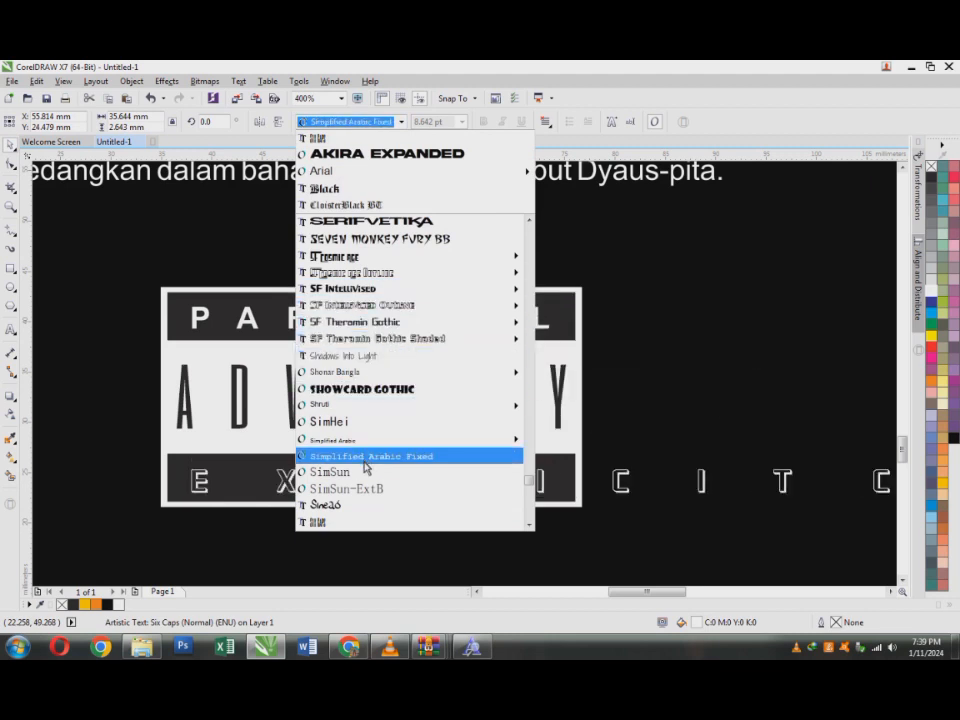
click(362, 430)
scroll(345, 420, down, 1)
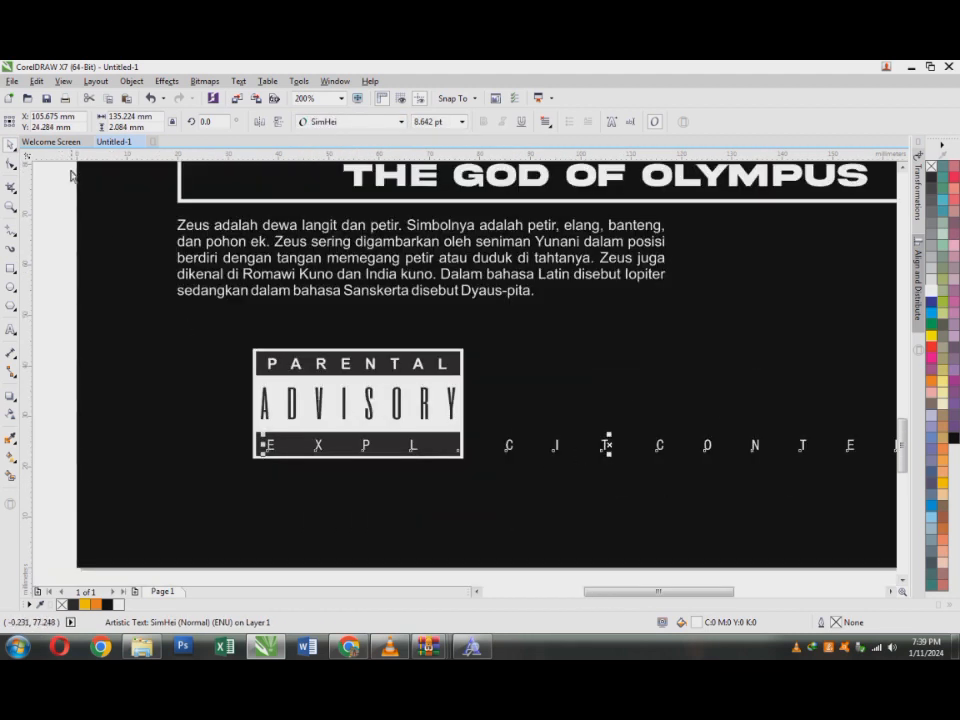
scroll(62, 214, down, 2)
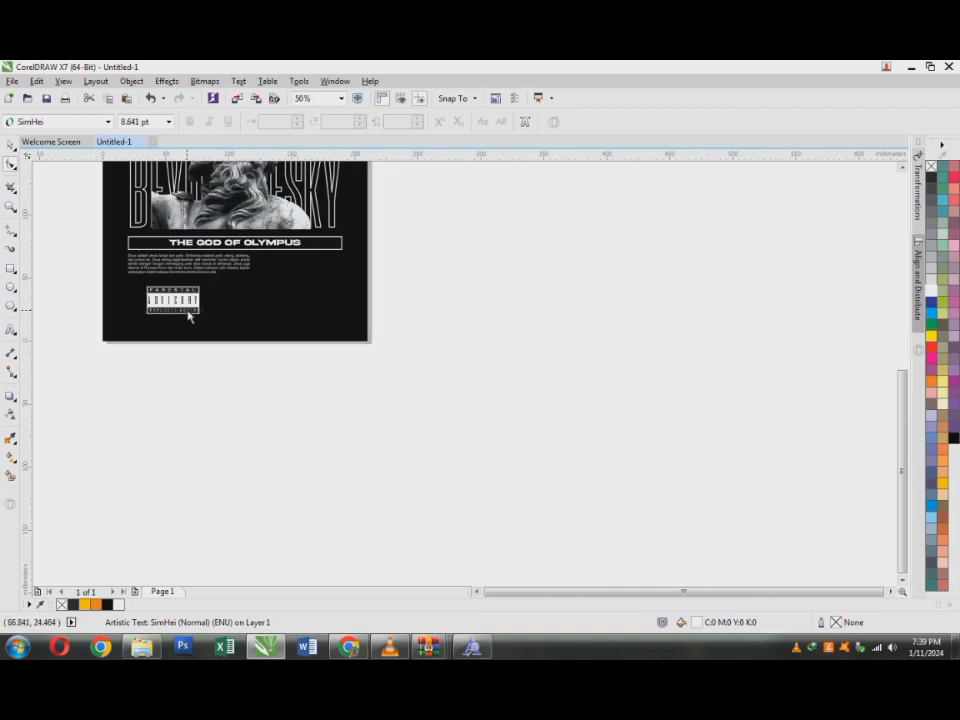
scroll(318, 318, up, 3)
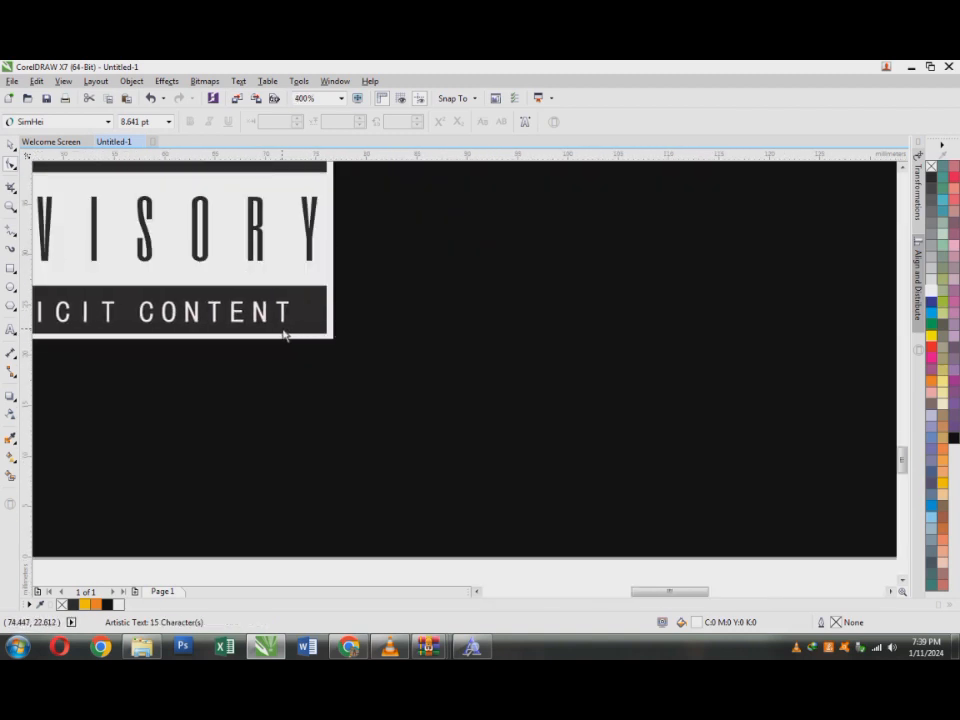
scroll(286, 336, down, 1)
click(14, 144)
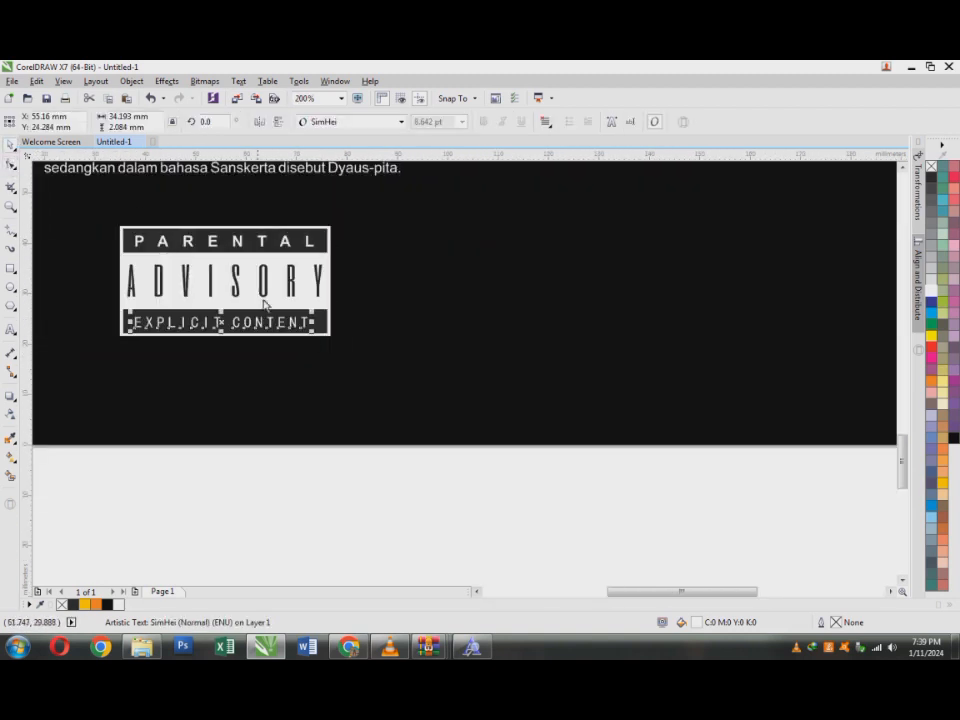
Step: Centre the EXPLICIT CONTENT text horizontally in the lower strip and enlarge it proportionally to about 38.6 mm wide
shift+click(325, 329)
key(c)
click(409, 350)
scroll(199, 327, up, 2)
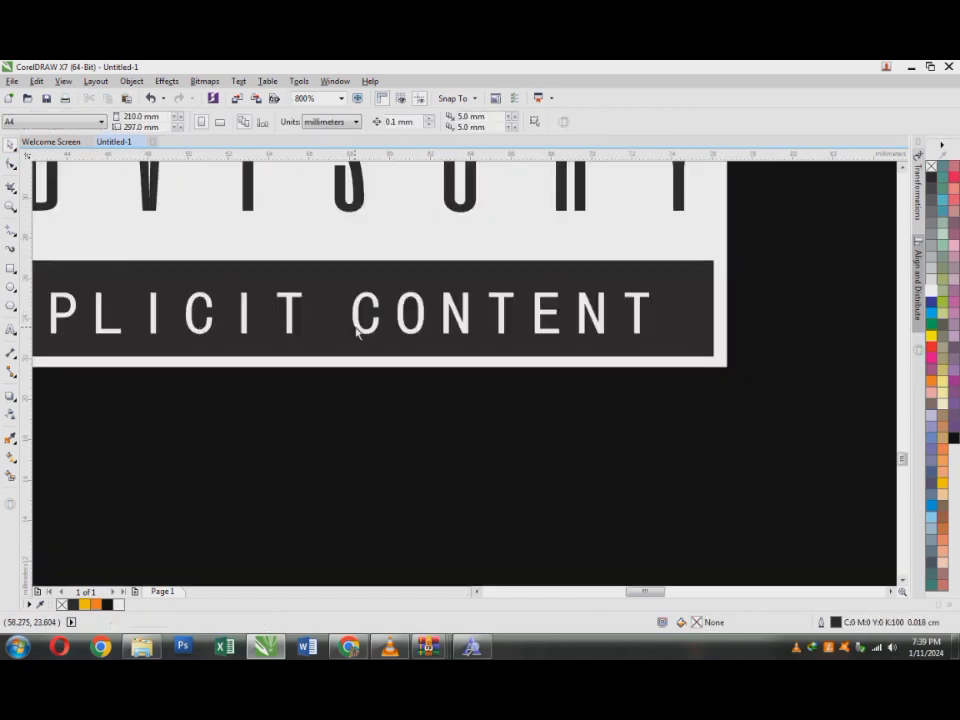
click(549, 315)
drag(659, 290, 698, 272)
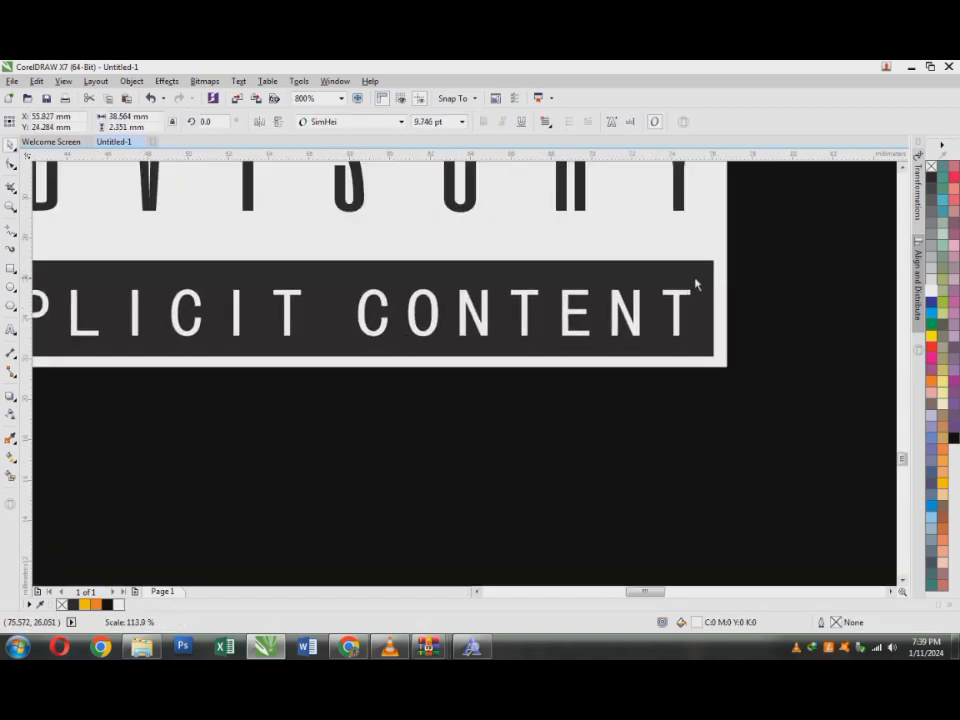
scroll(698, 272, down, 2)
click(651, 381)
scroll(661, 353, up, 1)
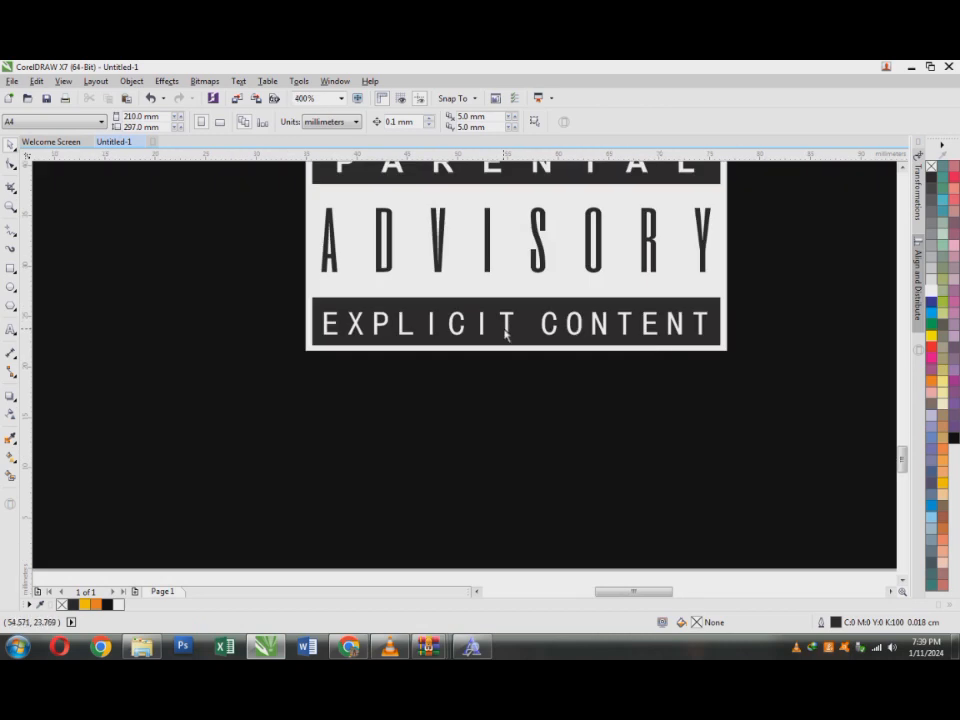
scroll(657, 338, down, 1)
Step: Group all parts of the Parental Advisory label and move it beside the Zeus paragraph, below the title frame
drag(237, 208, 733, 408)
key(ctrl+g)
scroll(195, 324, down, 2)
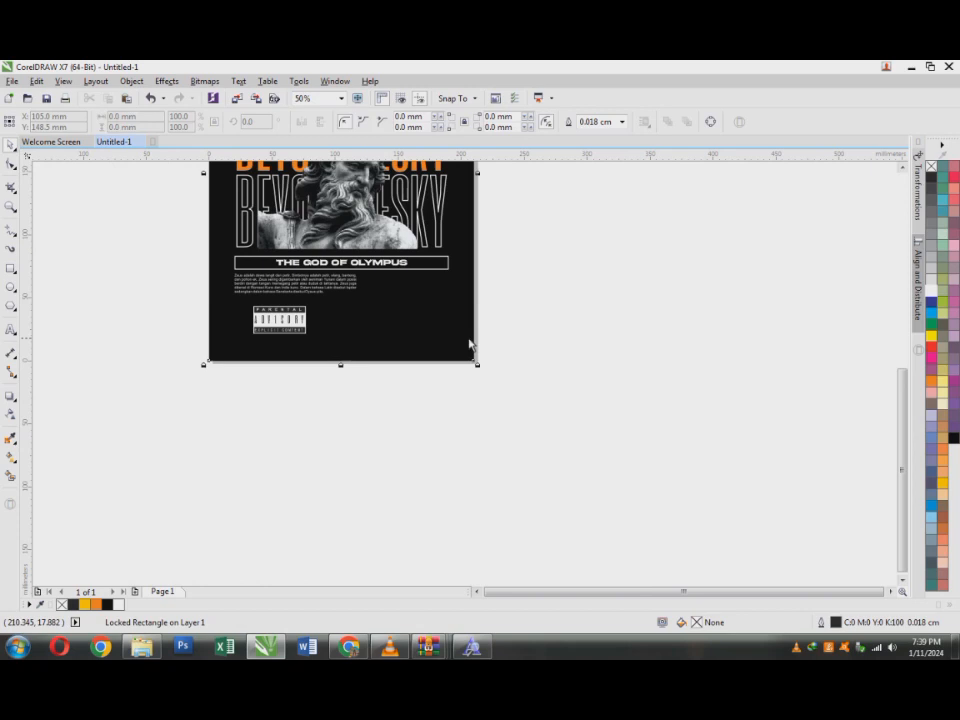
drag(288, 322, 404, 289)
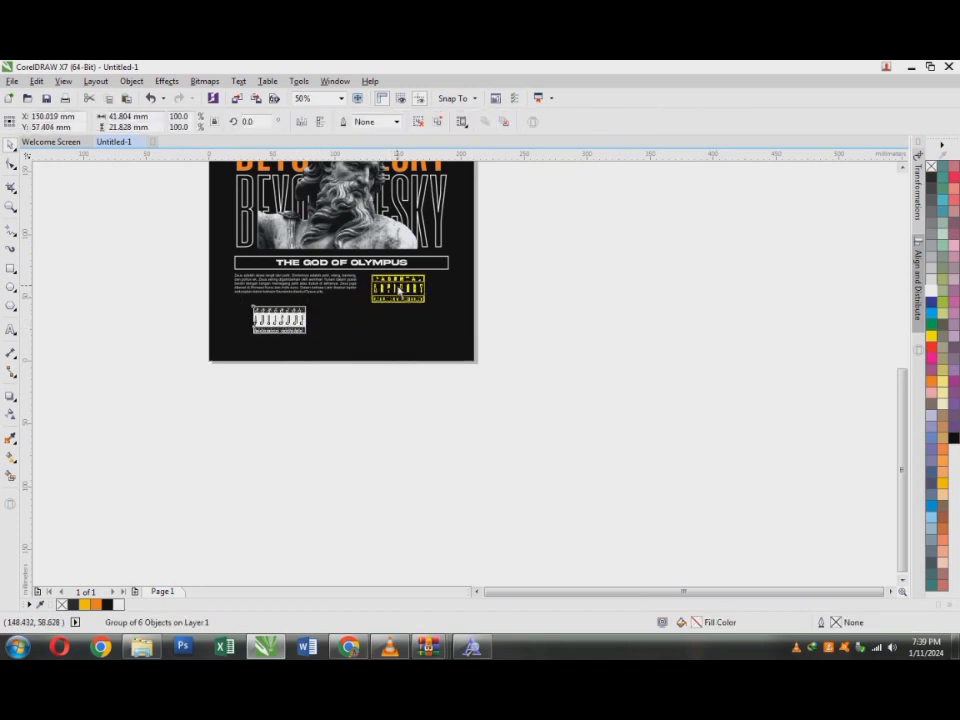
Step: Scale the Parental Advisory label down proportionally to about 27.3 by 14.2 mm
scroll(404, 289, down, 1)
scroll(432, 318, up, 2)
drag(432, 338, 363, 314)
click(469, 356)
scroll(408, 290, up, 1)
click(690, 358)
Step: Duplicate the advisory label to its right and align the copy's right edge with the title frame
click(293, 318)
drag(293, 318, 460, 320)
right_click(459, 316)
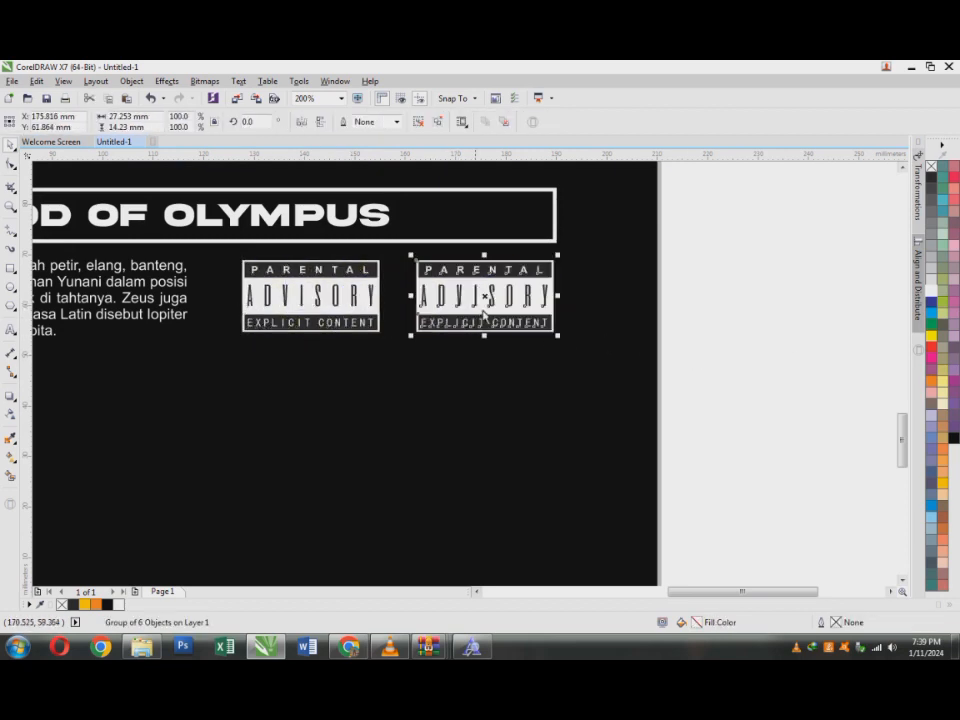
shift+click(539, 242)
key(r)
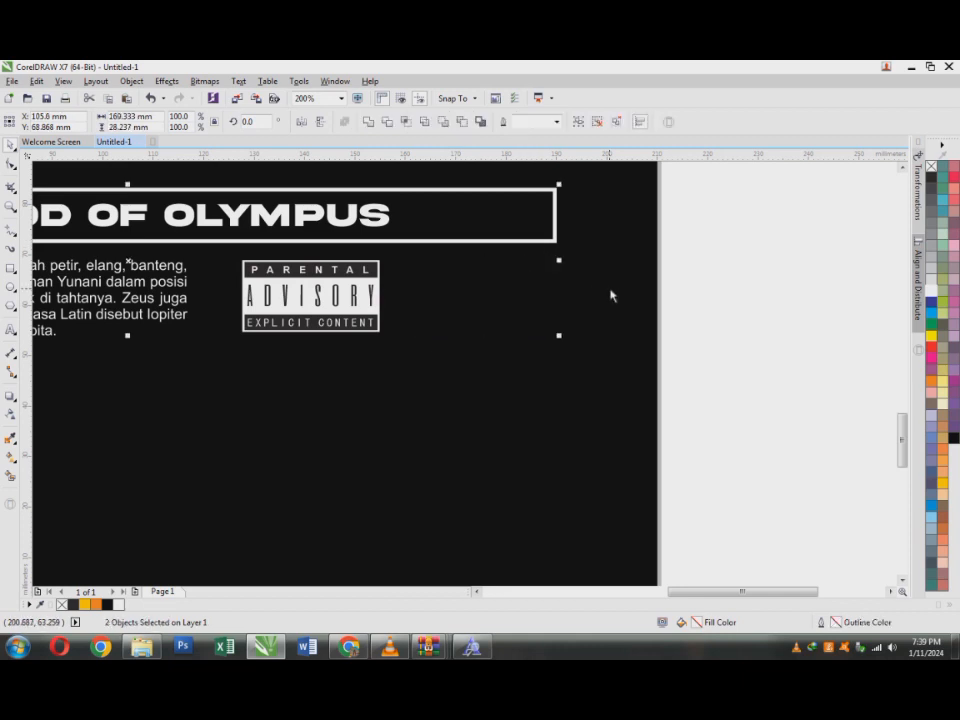
Step: Move the original advisory label closer to the copy, leaving a narrow gap between them
click(611, 295)
drag(343, 318, 368, 320)
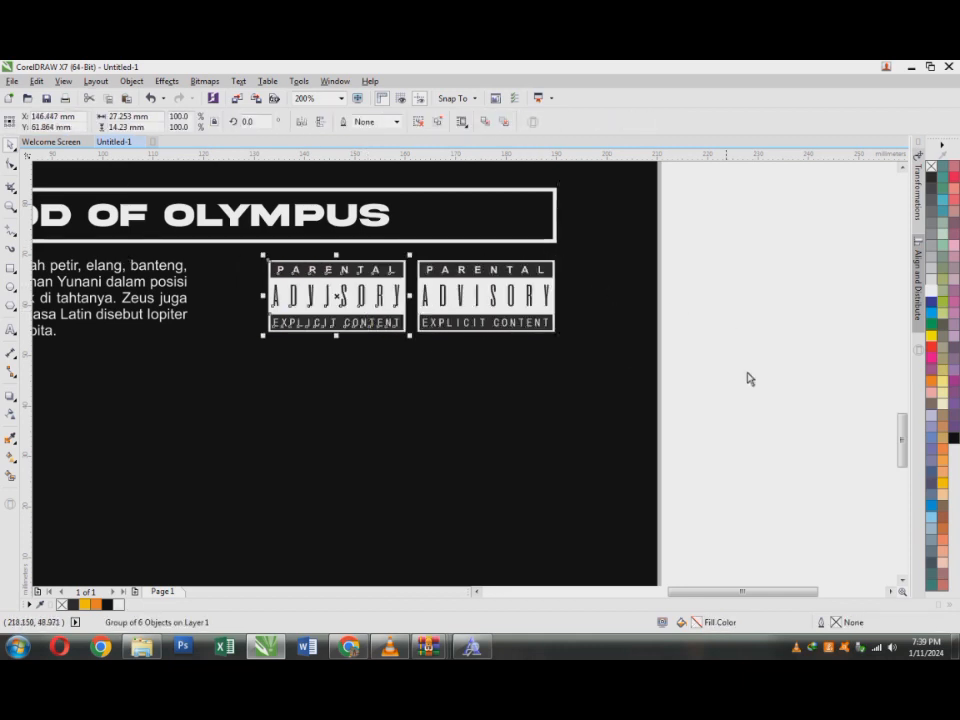
click(748, 379)
Step: Ungroup the duplicated advisory label and delete its PARENTAL text
click(453, 322)
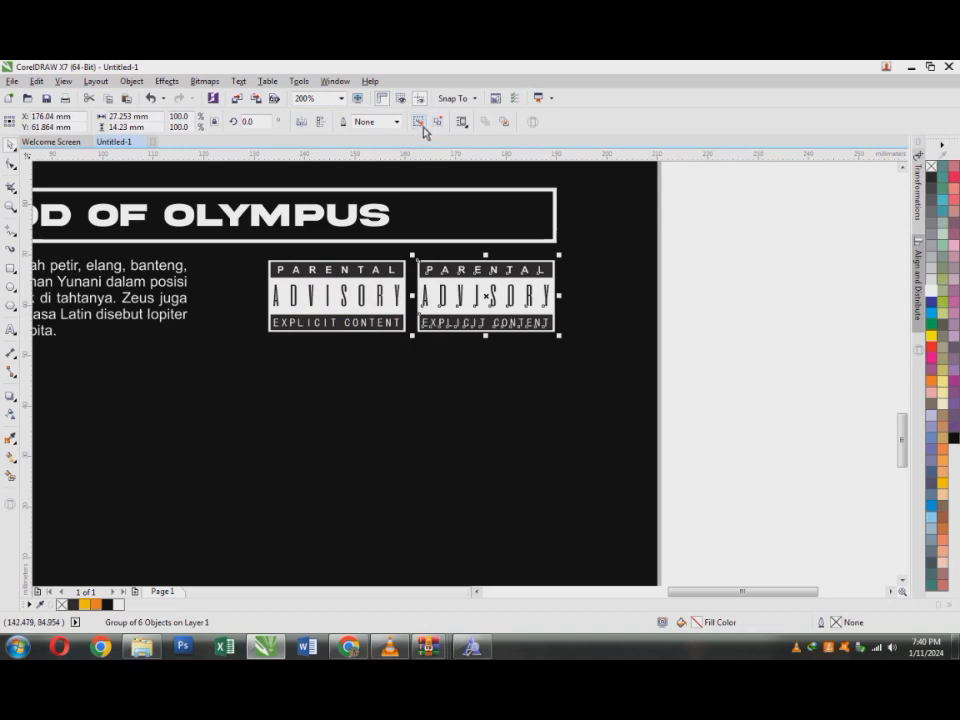
click(655, 326)
drag(704, 265, 548, 278)
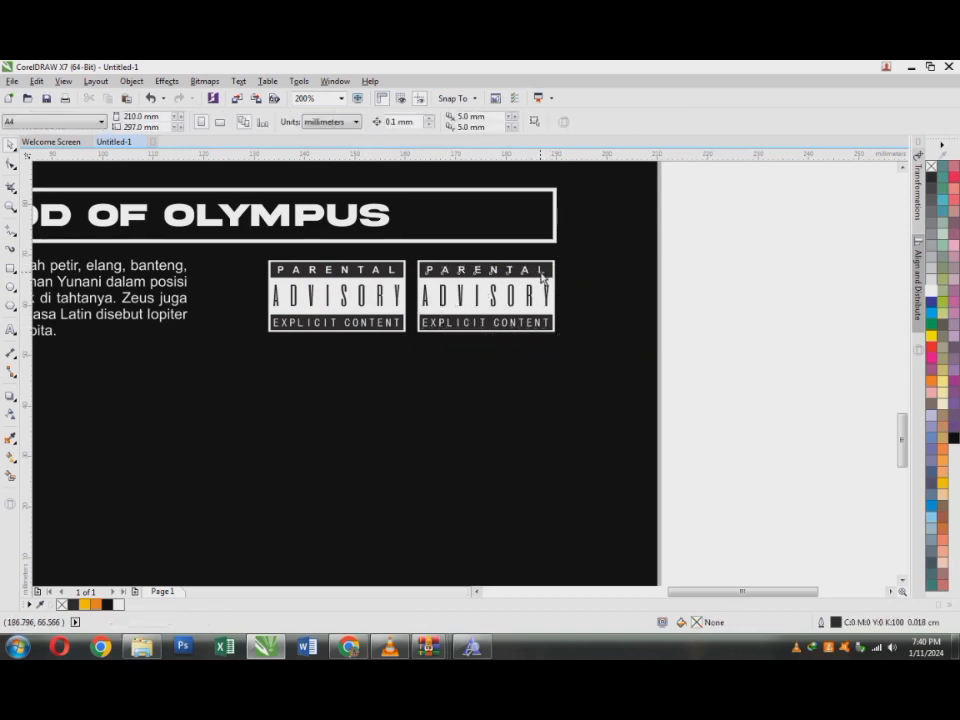
click(541, 273)
key(Delete)
Step: Extend the copy's top black strip to about 7.1 mm high and delete the ADVISORY text, EXPLICIT CONTENT text and lower strip
click(530, 274)
drag(486, 281, 485, 304)
drag(783, 283, 367, 345)
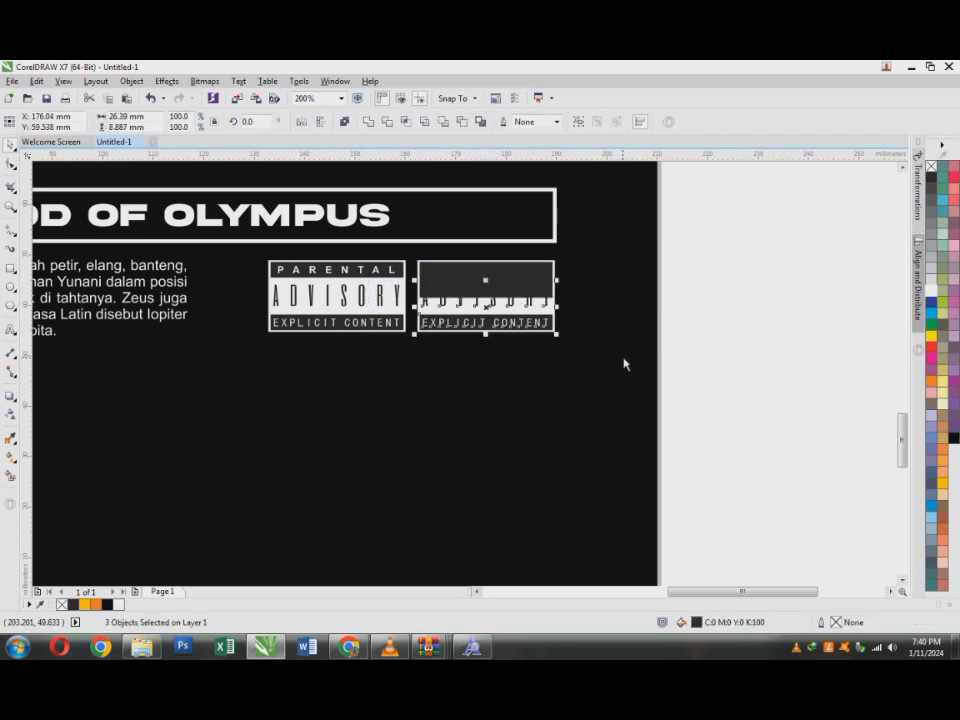
key(Delete)
Step: Shorten the copy's top black strip from below so it covers slightly less than half the white panel
scroll(650, 310, up, 1)
click(317, 296)
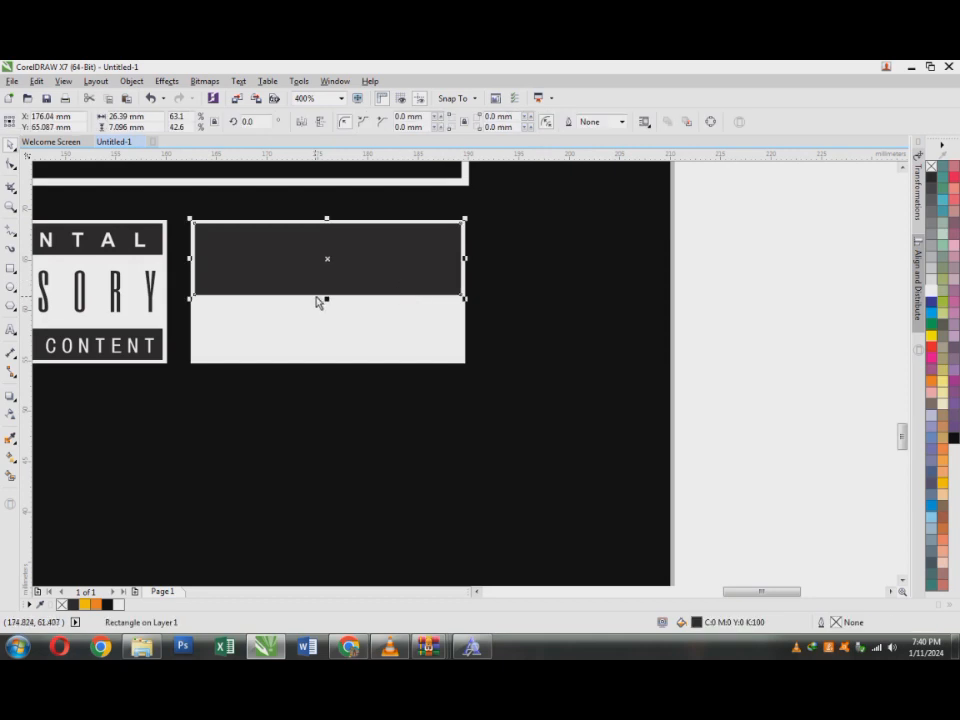
drag(326, 300, 325, 289)
click(749, 296)
Step: Draw an ellipse about 23.6 by 6.5 mm over the black strip, fill it red and remove its outline
click(10, 288)
drag(212, 240, 457, 314)
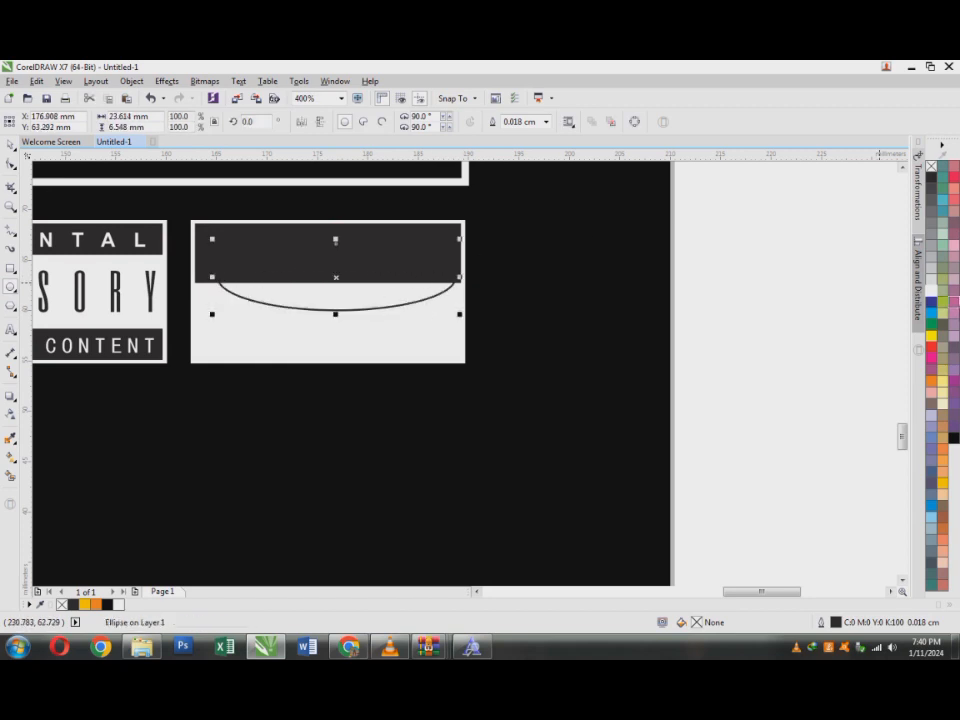
click(933, 347)
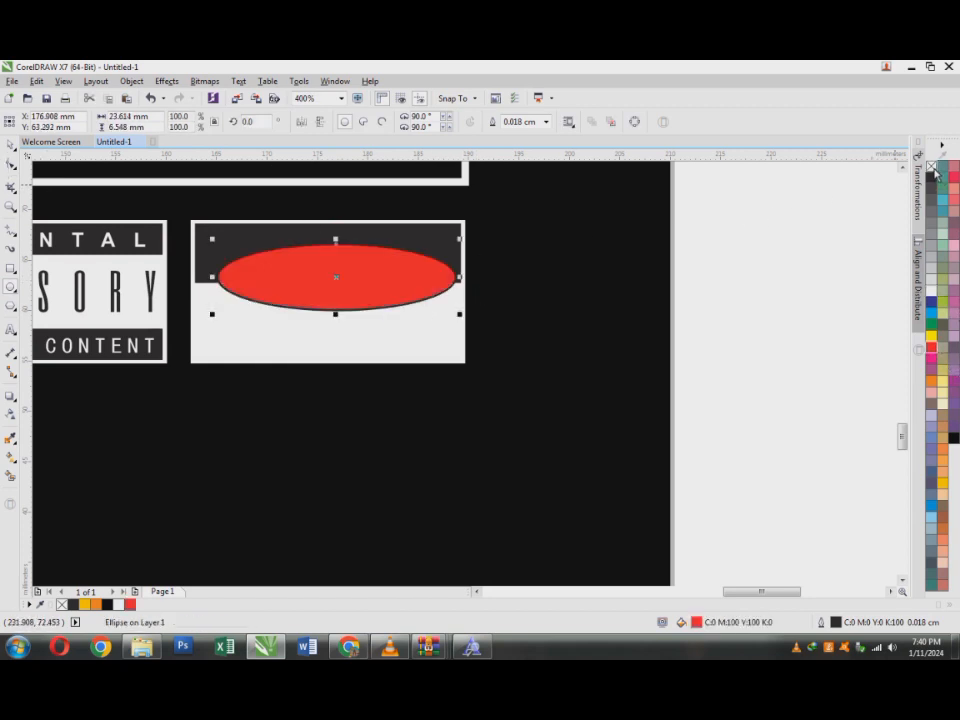
right_click(933, 168)
click(9, 142)
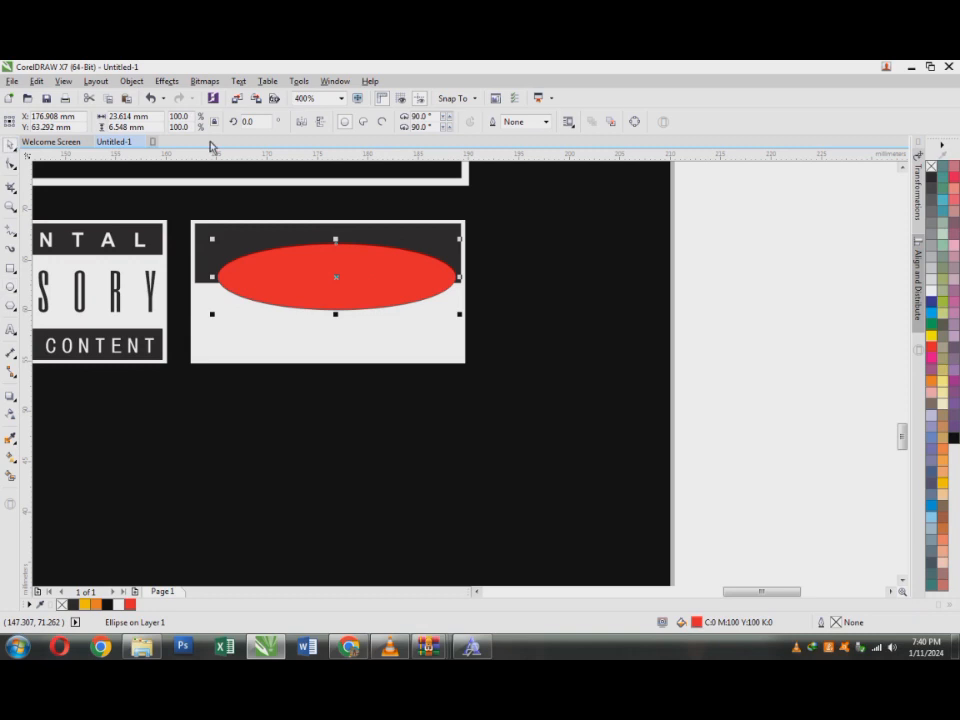
Step: Centre the red ellipse on the black strip and flatten it to about 4.4 mm high
shift+click(298, 235)
key(e)
key(c)
click(352, 282)
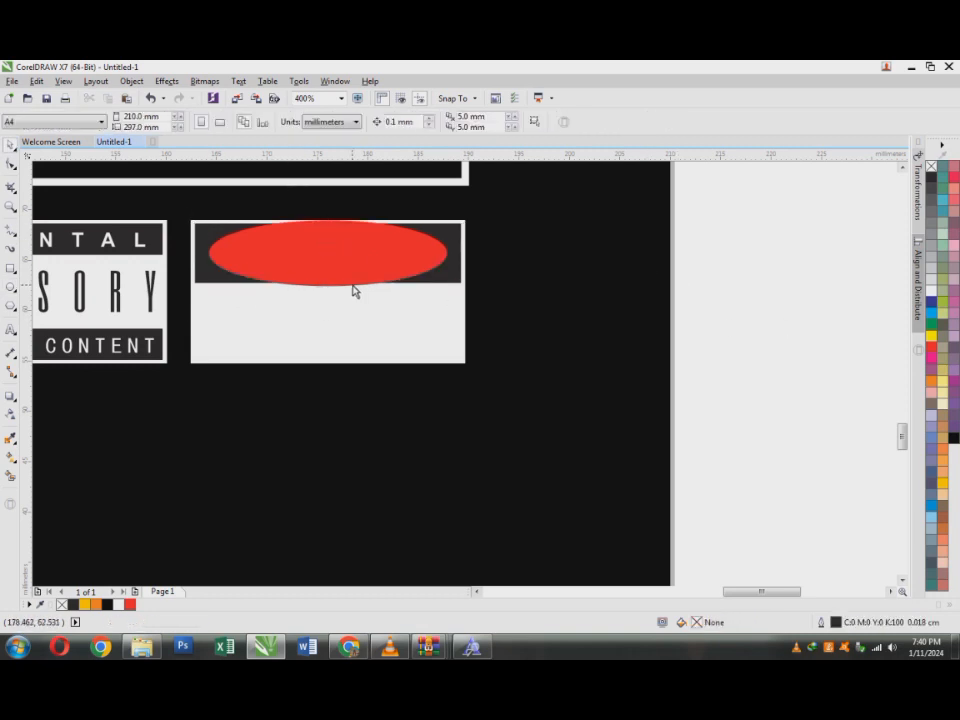
drag(326, 220, 328, 231)
key(Escape)
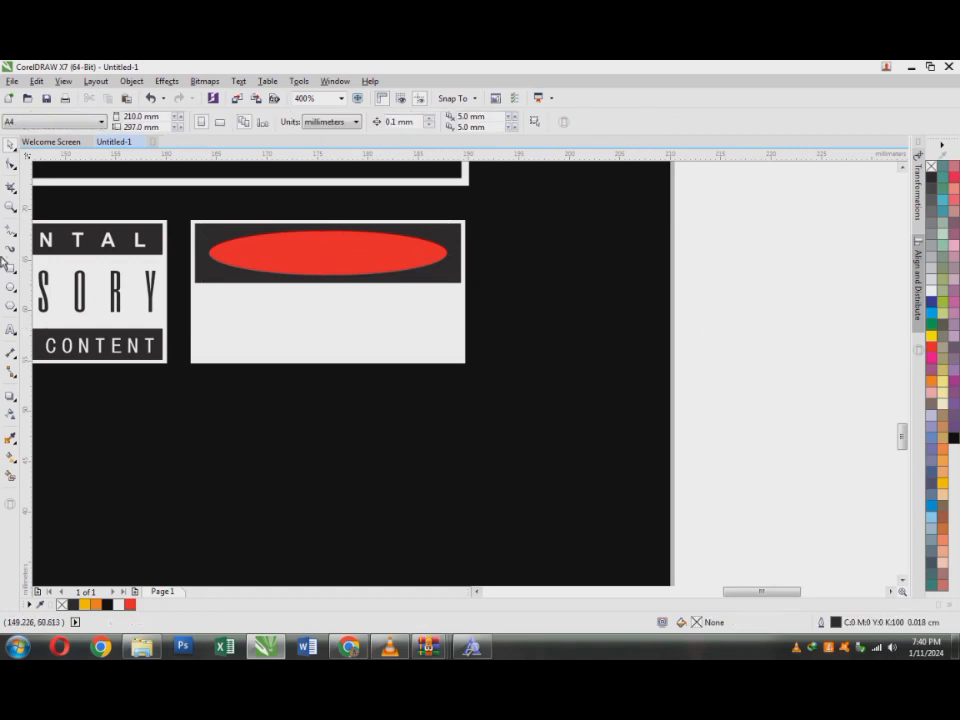
Step: Add the artistic text "danger" below the label panel and convert it to uppercase
click(11, 329)
click(312, 479)
text(danger)
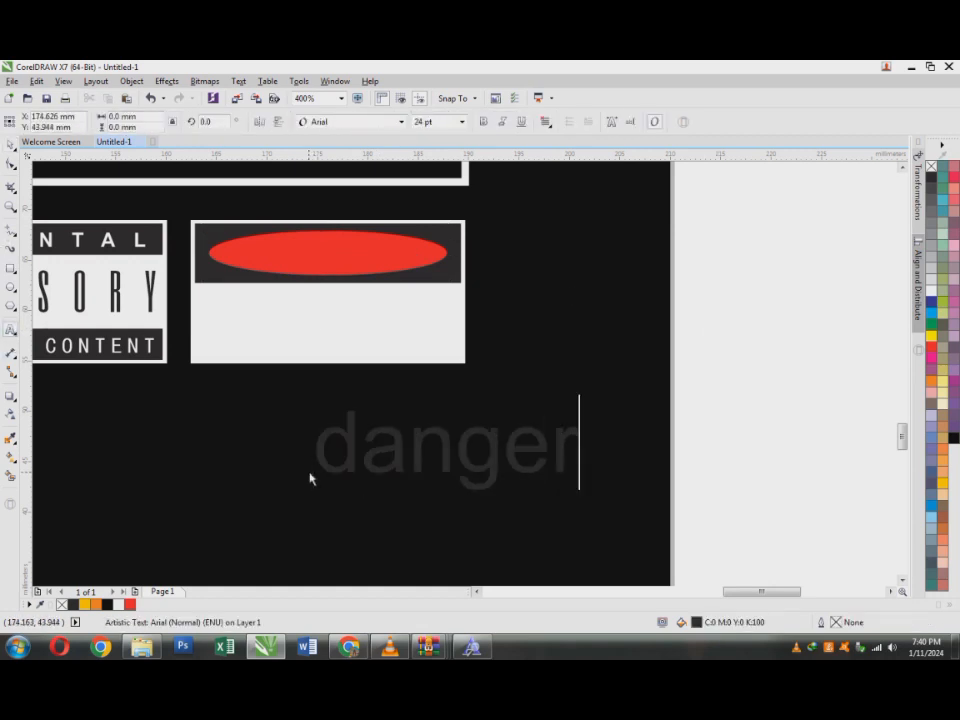
key(ctrl+a)
key(shift+F3)
click(392, 337)
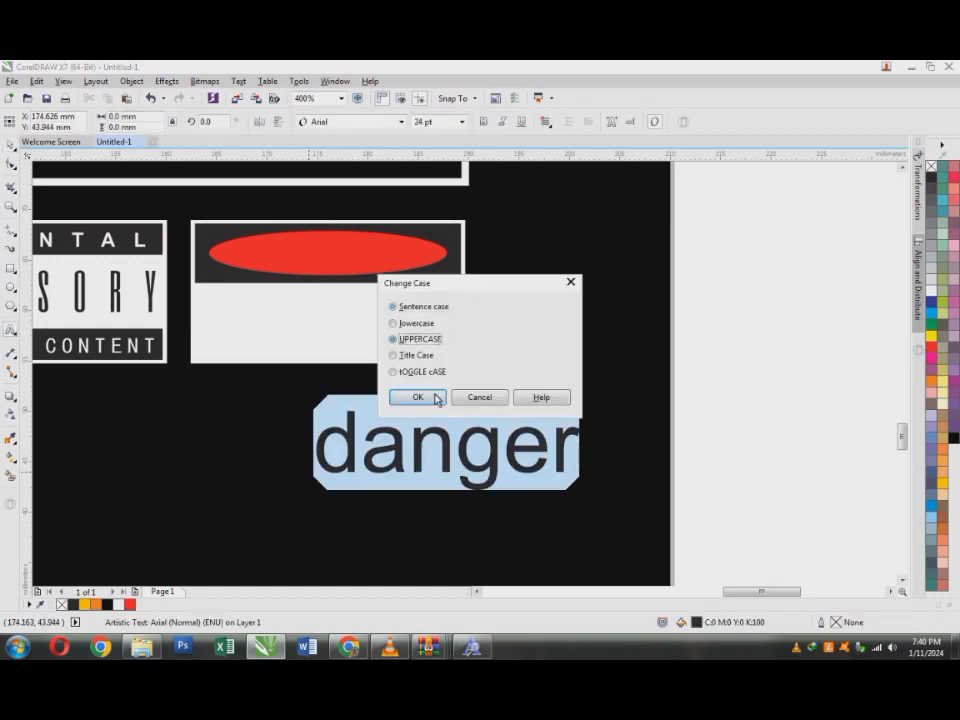
click(433, 396)
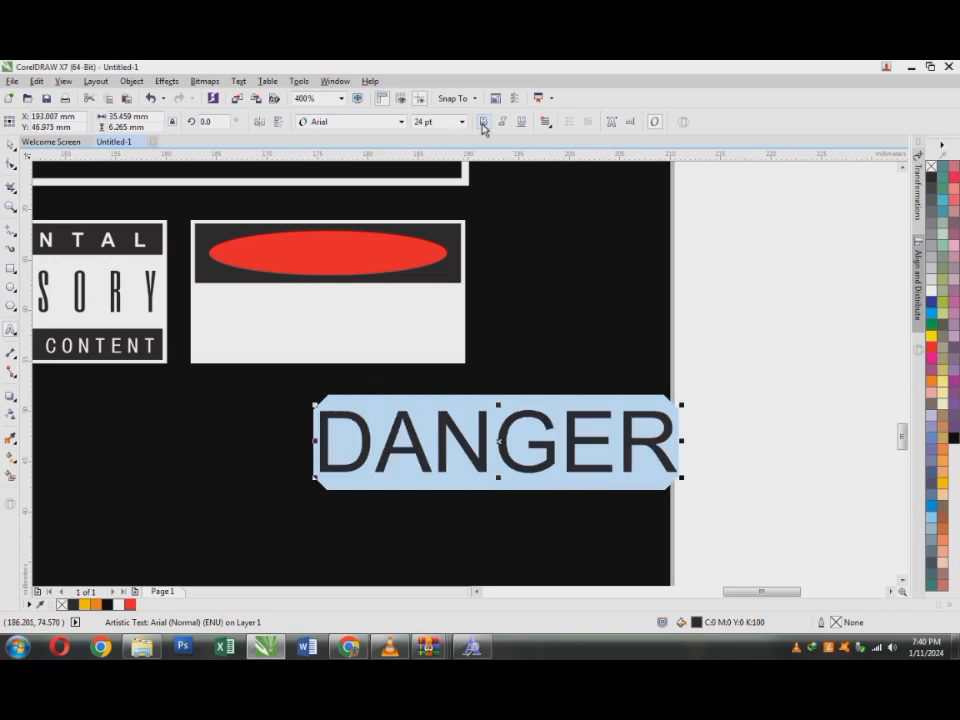
Step: Make the DANGER text bold and white, and scale it down to about 9.6 mm wide
click(483, 122)
click(11, 147)
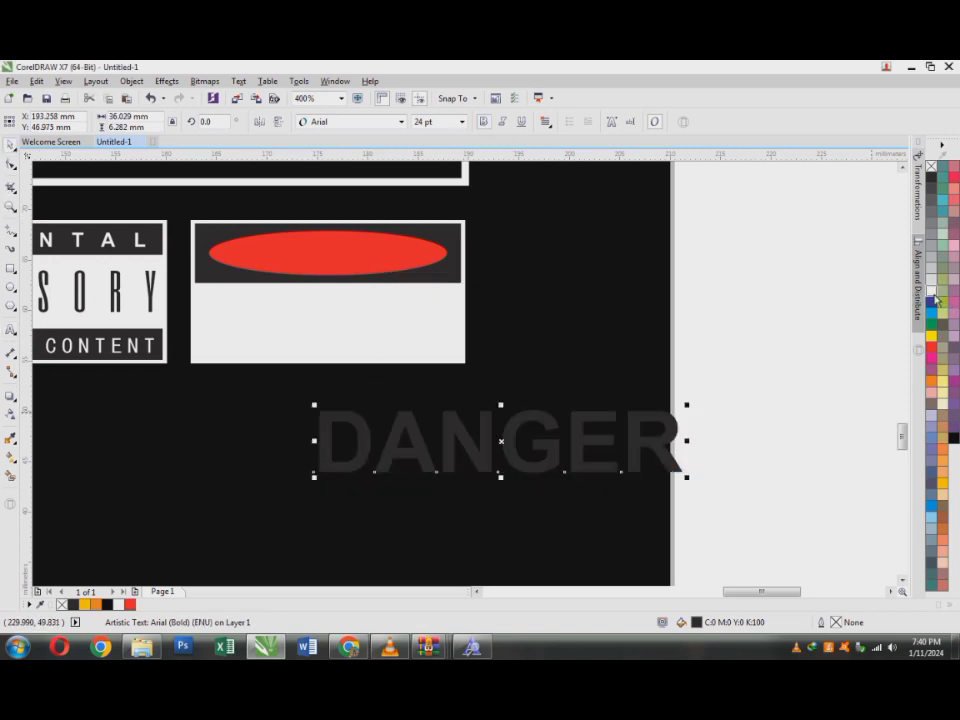
click(935, 297)
drag(684, 406, 347, 311)
Step: Centre the DANGER text on the red ellipse and enlarge it proportionally to span over half the ellipse's width
click(372, 464)
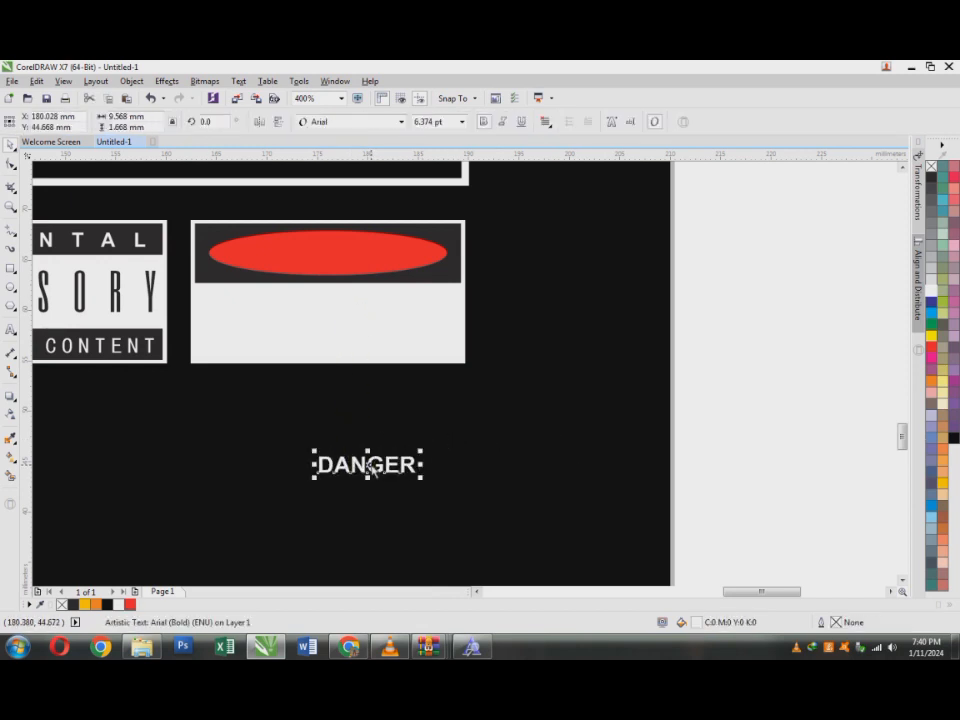
drag(370, 466, 330, 255)
shift+click(410, 268)
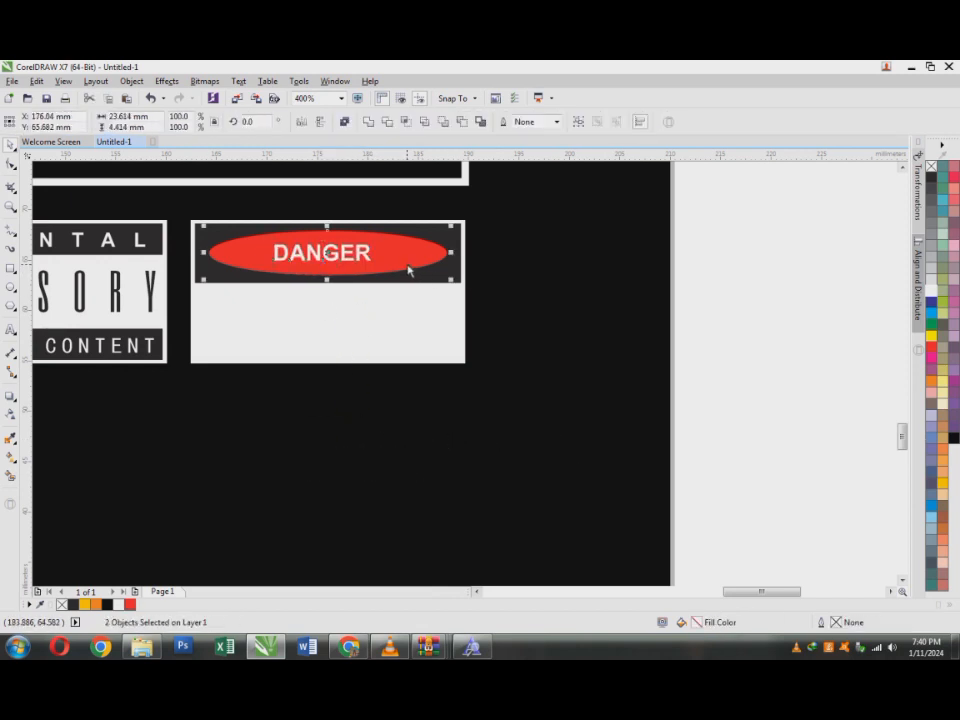
click(770, 298)
click(336, 259)
drag(382, 267, 412, 273)
click(732, 379)
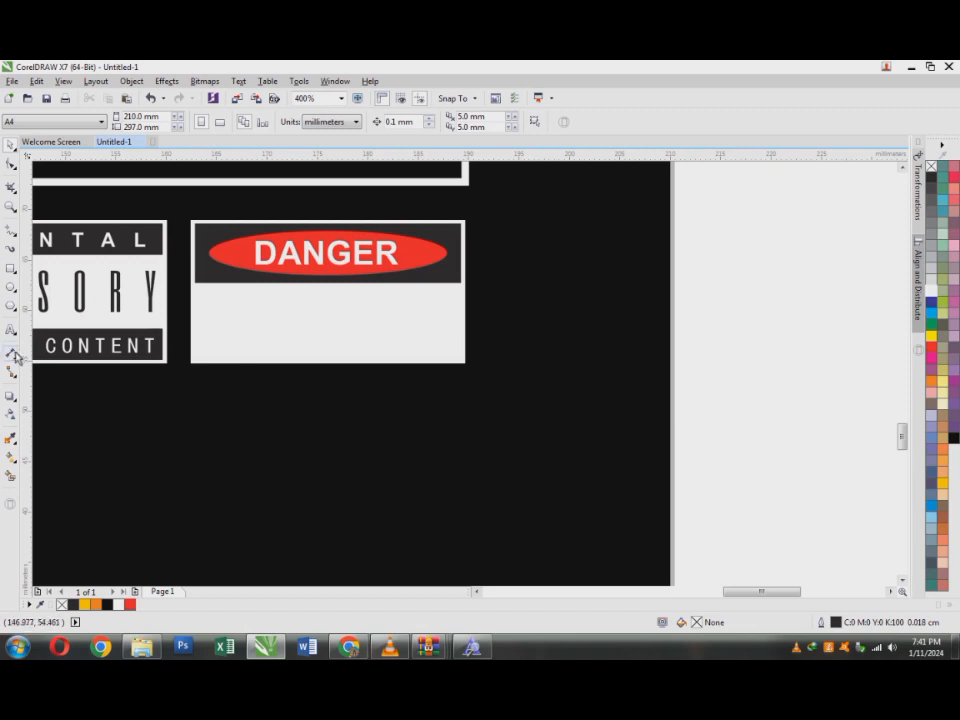
Step: Add the three-line artistic text "high voltage overhead", one word per line, below the DANGER label panel
key(F8)
click(276, 482)
text(h)
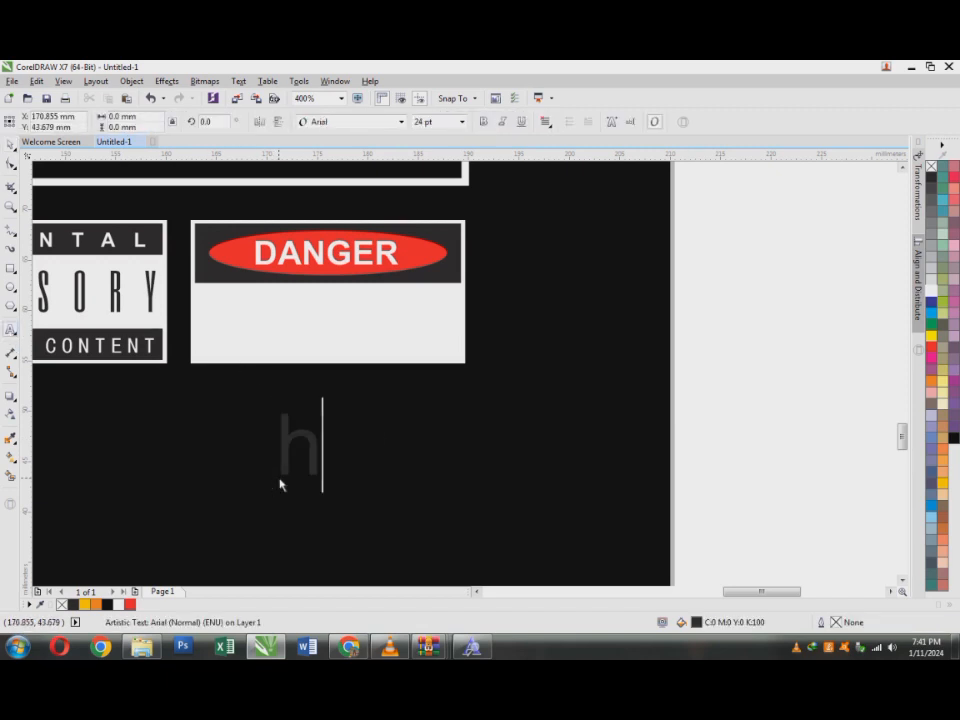
text(igh)
key(Return)
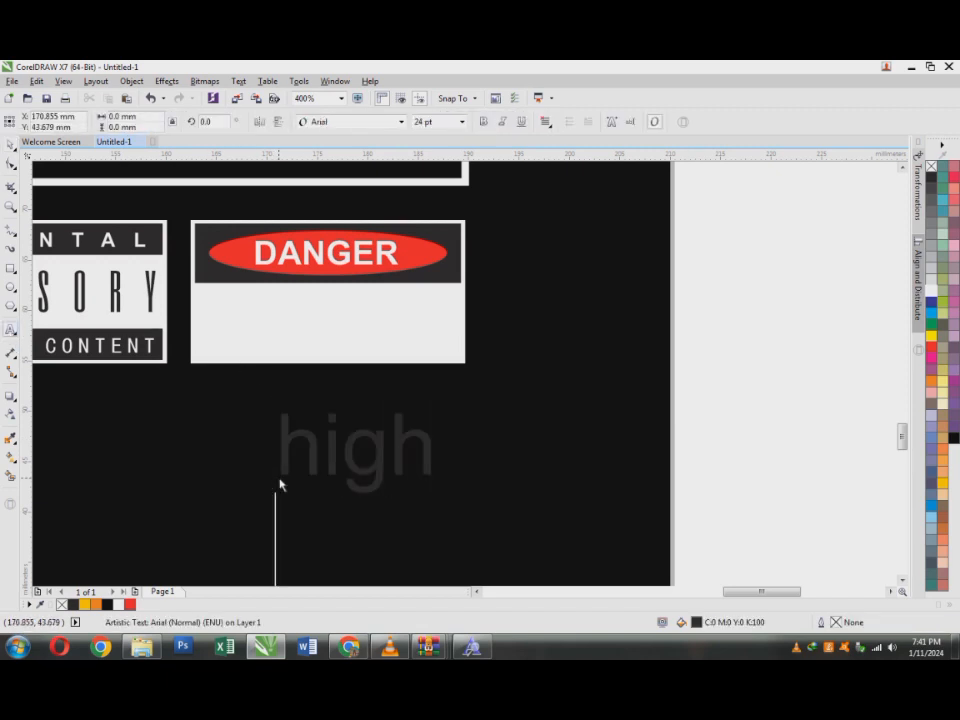
text(vo)
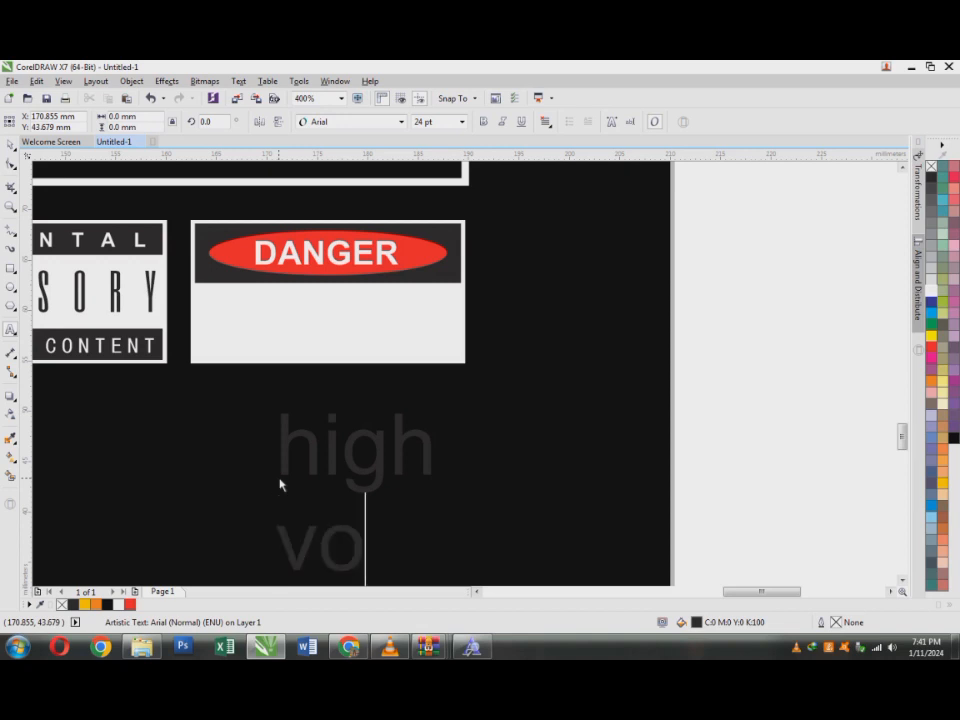
text(ltage)
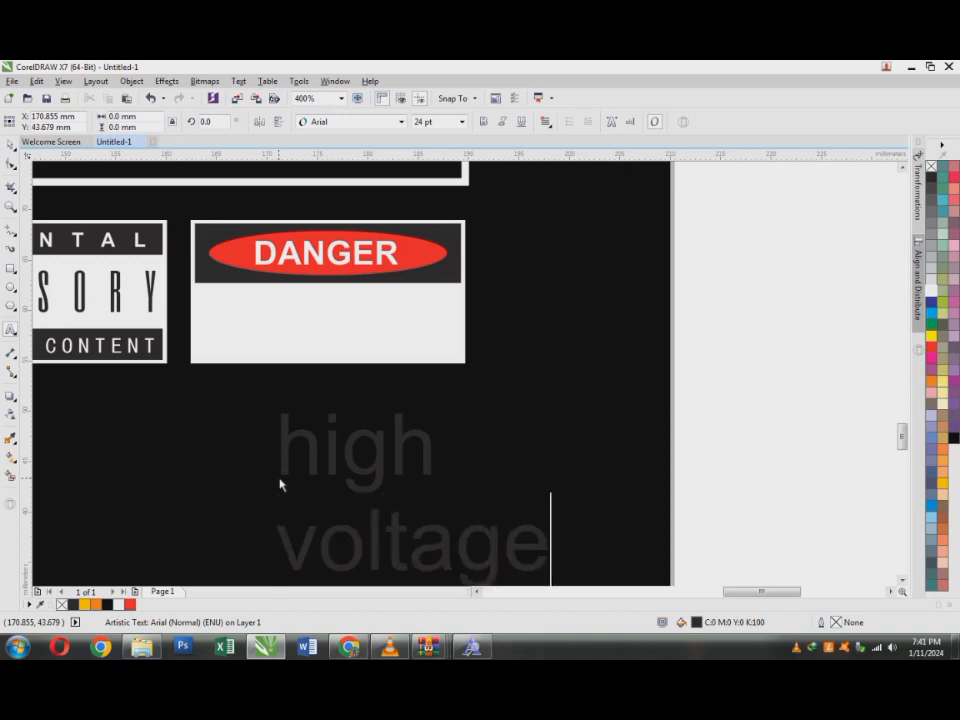
key(Return)
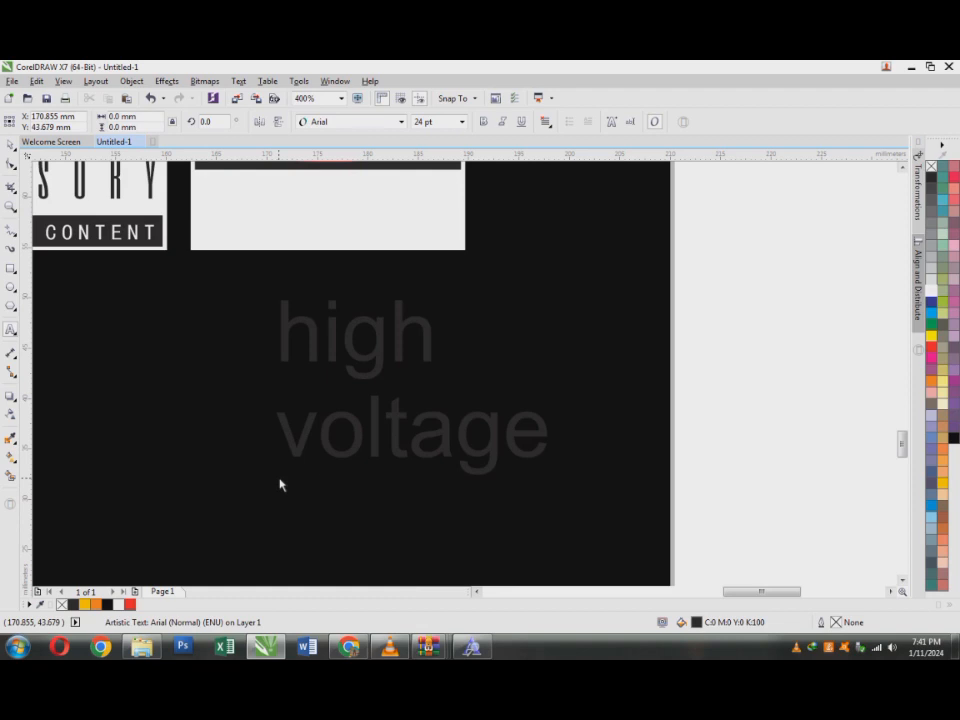
text(over)
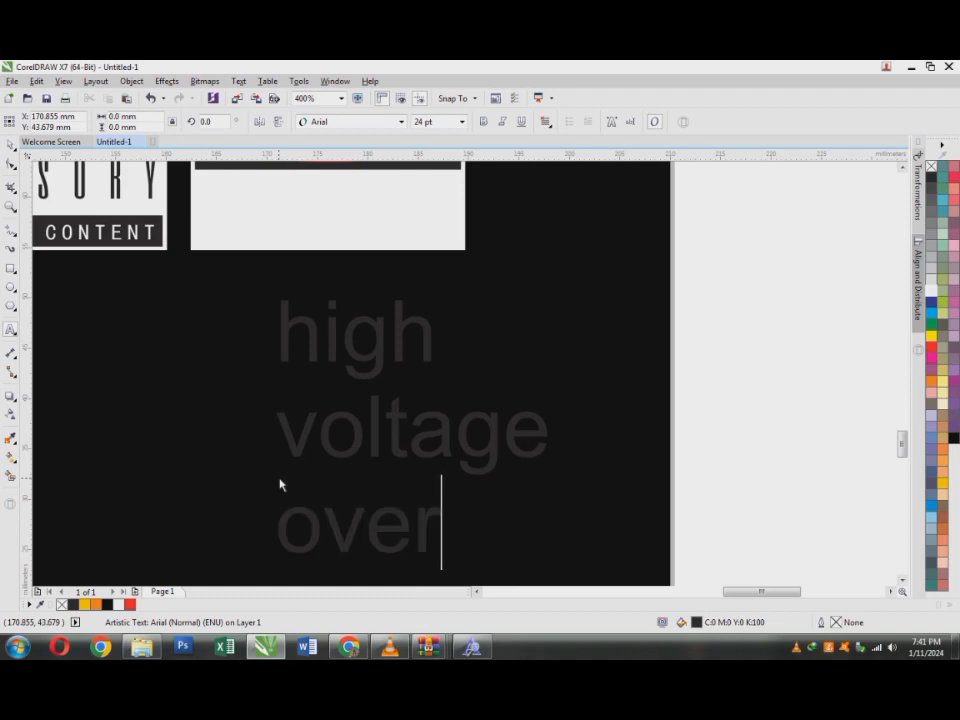
text(head)
Step: Convert the whole high voltage overhead text to uppercase
key(ctrl+a)
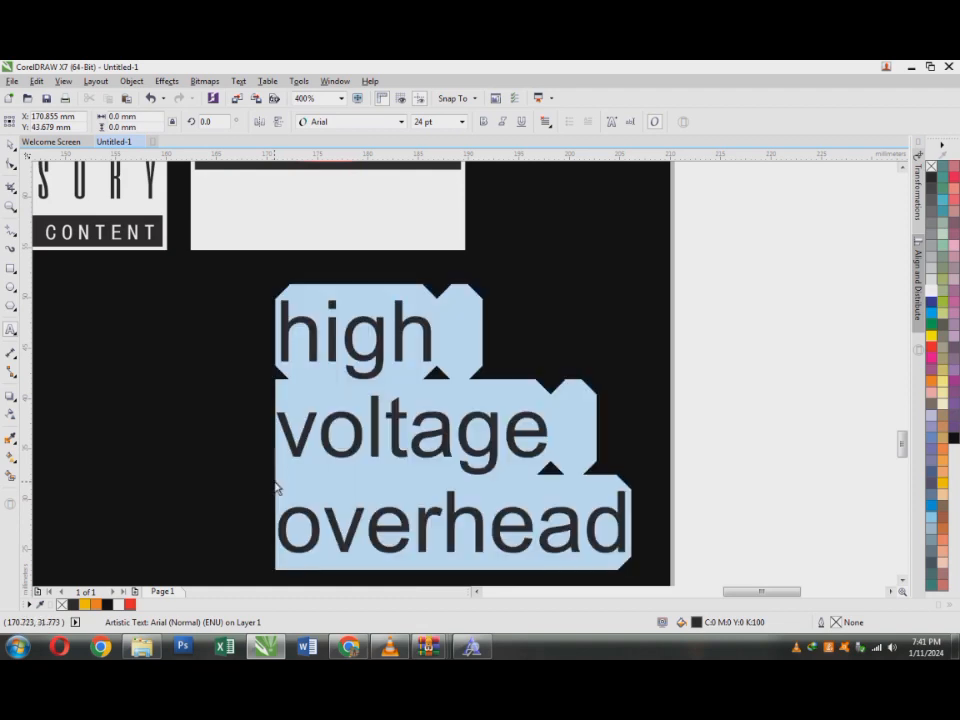
key(shift+F3)
click(402, 342)
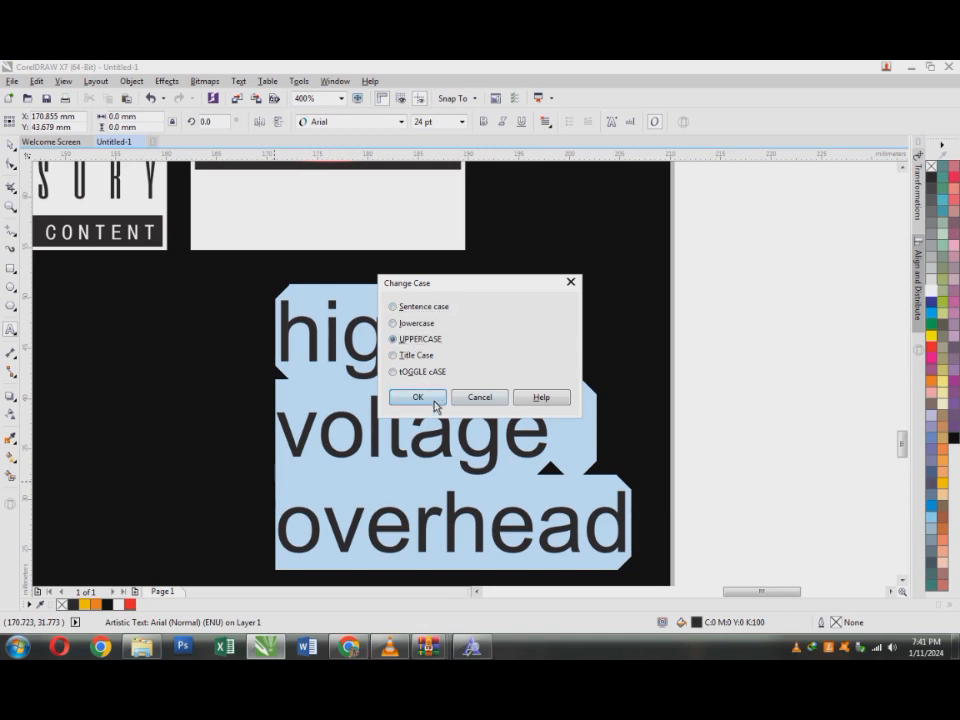
click(430, 397)
Step: Set the HIGH VOLTAGE OVERHEAD text in the Akira Expanded font and centre-align its lines
click(364, 123)
click(375, 188)
scroll(340, 310, down, 4)
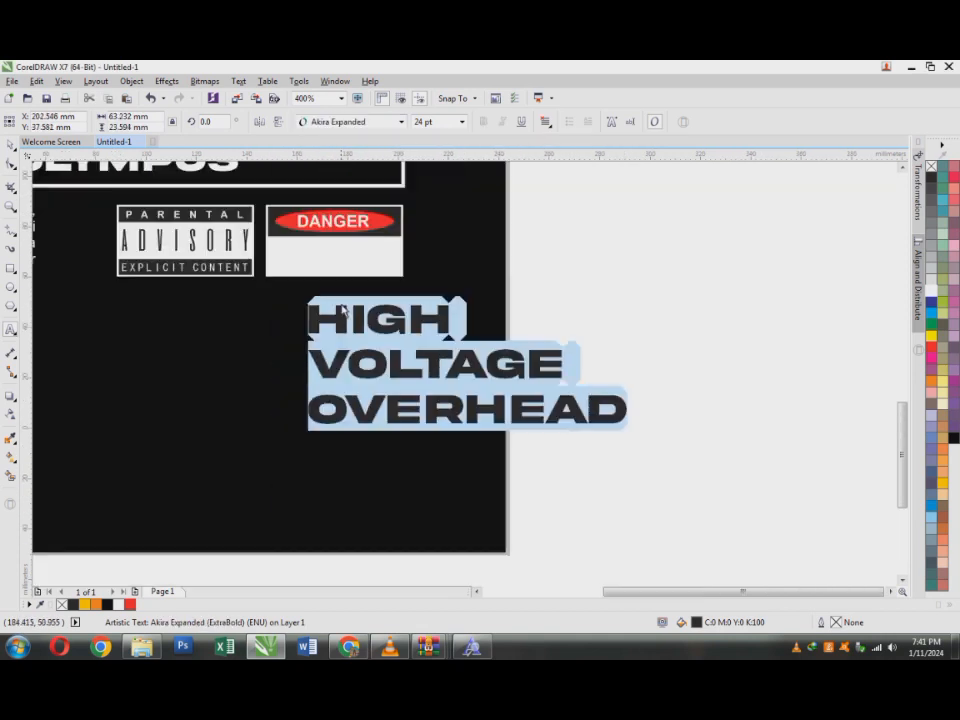
click(545, 121)
click(594, 169)
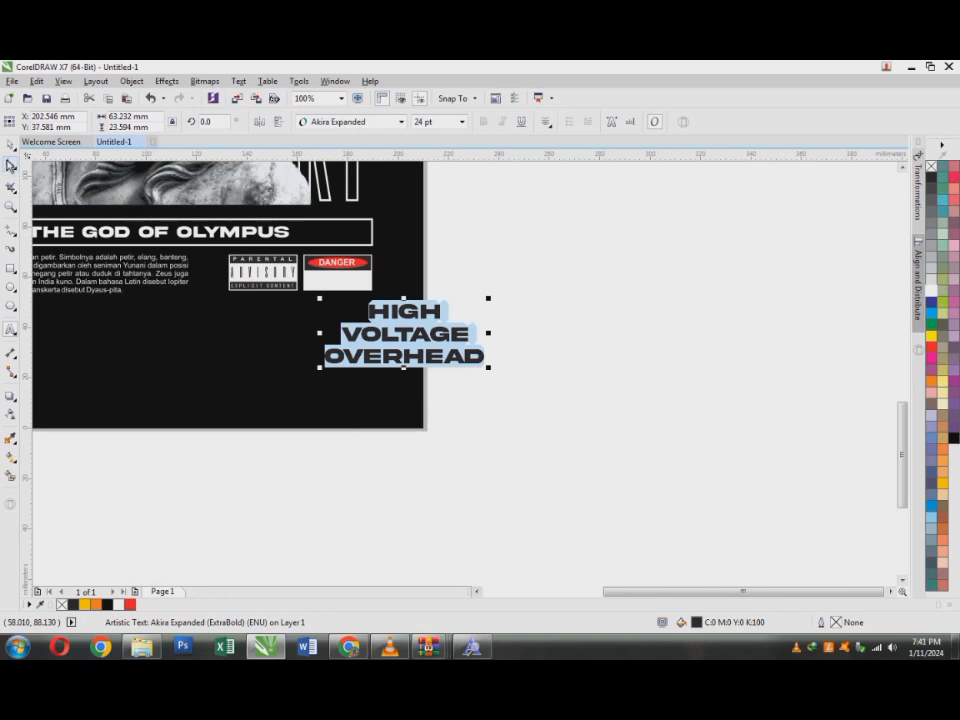
Step: Tighten the line spacing of the HIGH VOLTAGE OVERHEAD text and scale it down to about 18.3 mm wide over the DANGER label
key(F10)
drag(319, 371, 317, 347)
key(space)
drag(488, 299, 333, 271)
scroll(338, 279, up, 3)
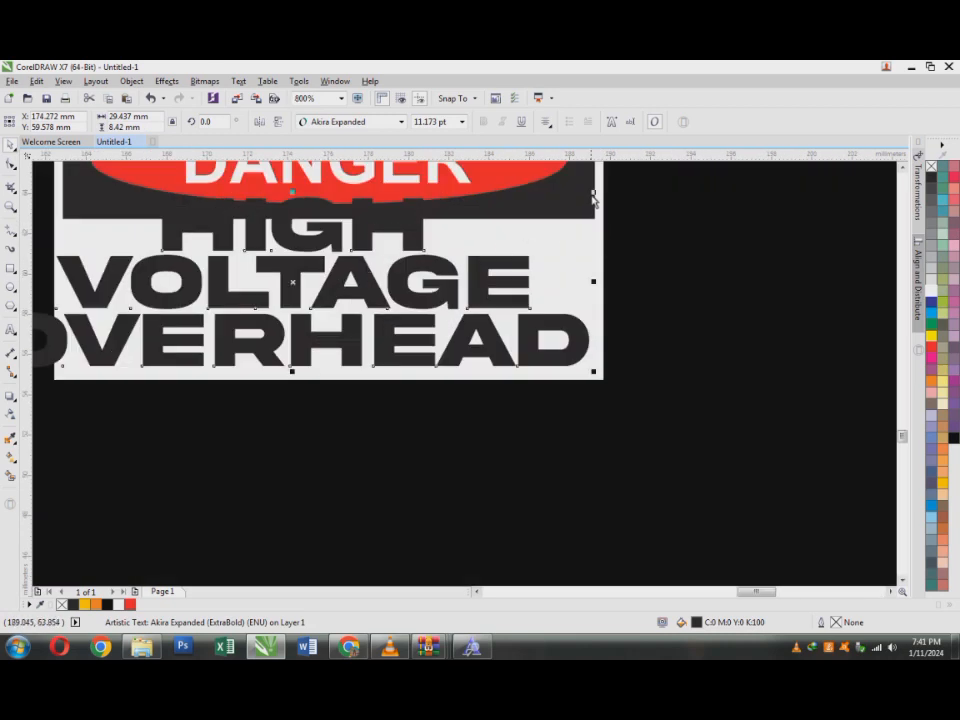
drag(594, 192, 604, 225)
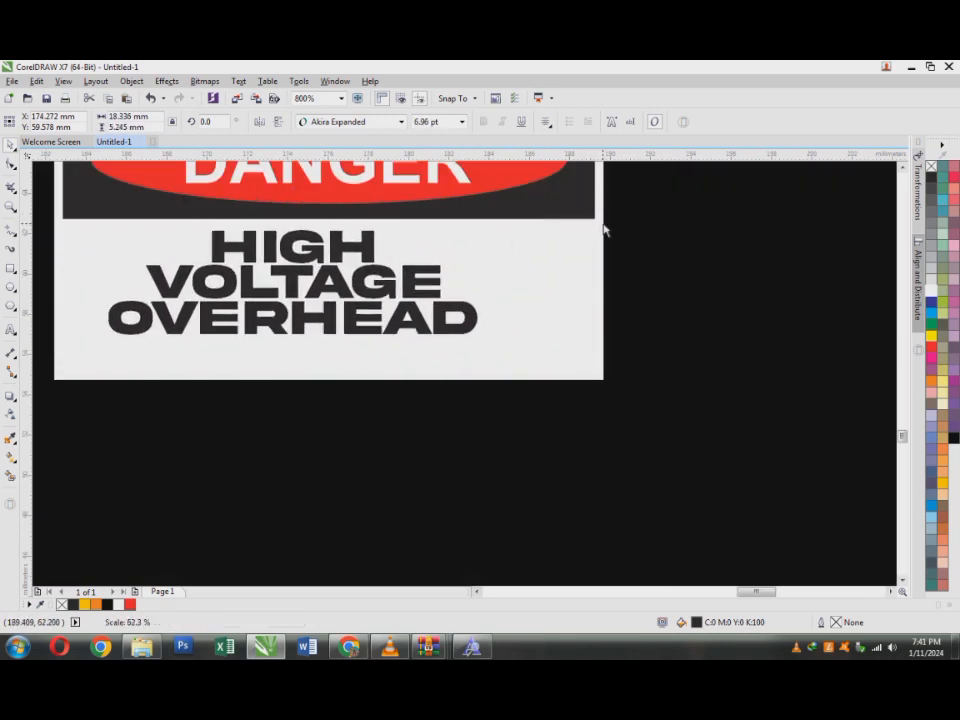
Step: Centre the HIGH VOLTAGE OVERHEAD text on the DANGER label panel, move it into the white area and enlarge it to fill that area
scroll(527, 296, down, 2)
shift+click(533, 296)
key(c)
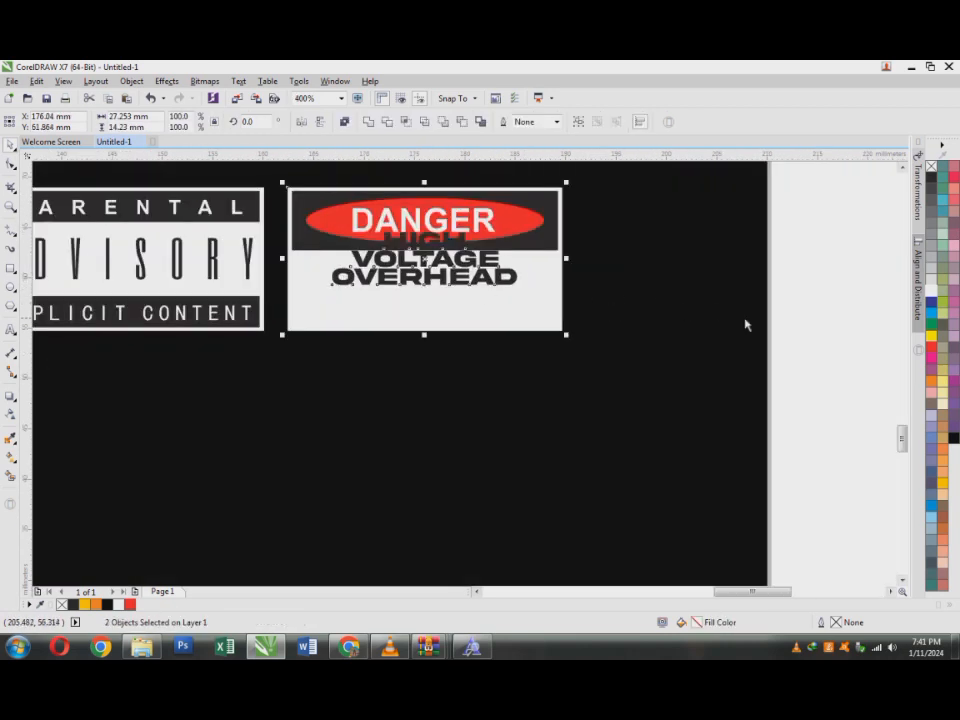
click(849, 317)
click(469, 279)
drag(448, 279, 470, 317)
drag(521, 267, 545, 259)
drag(475, 307, 474, 303)
click(638, 339)
Step: Enlarge the Zeus paragraph proportionally so that its right edge comes close to the Parental Advisory label
scroll(616, 350, down, 3)
scroll(576, 344, up, 2)
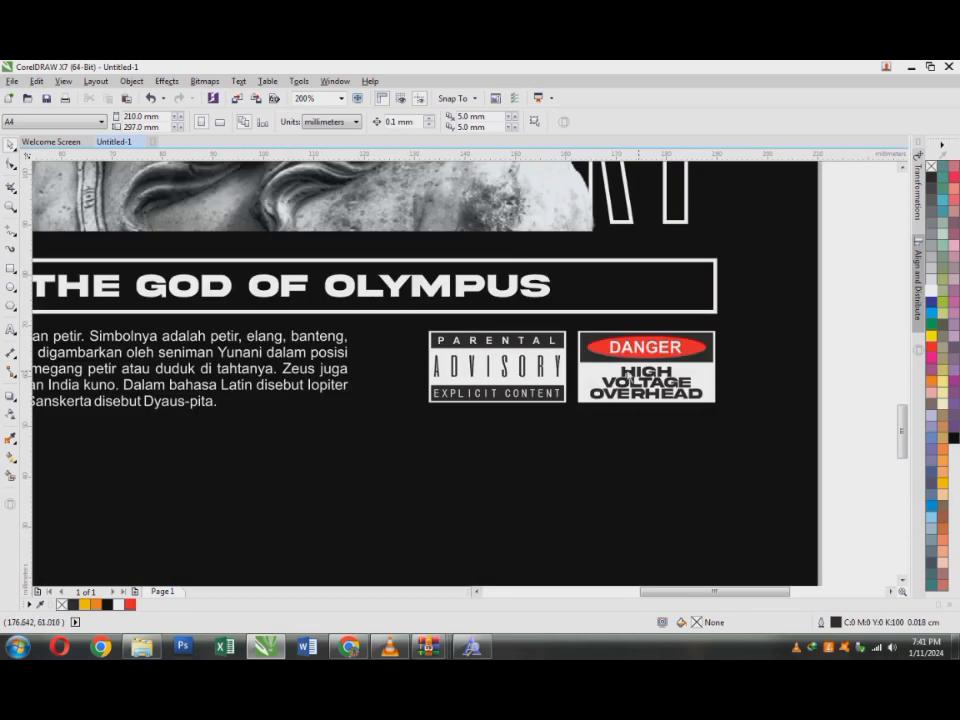
scroll(534, 361, down, 1)
click(330, 372)
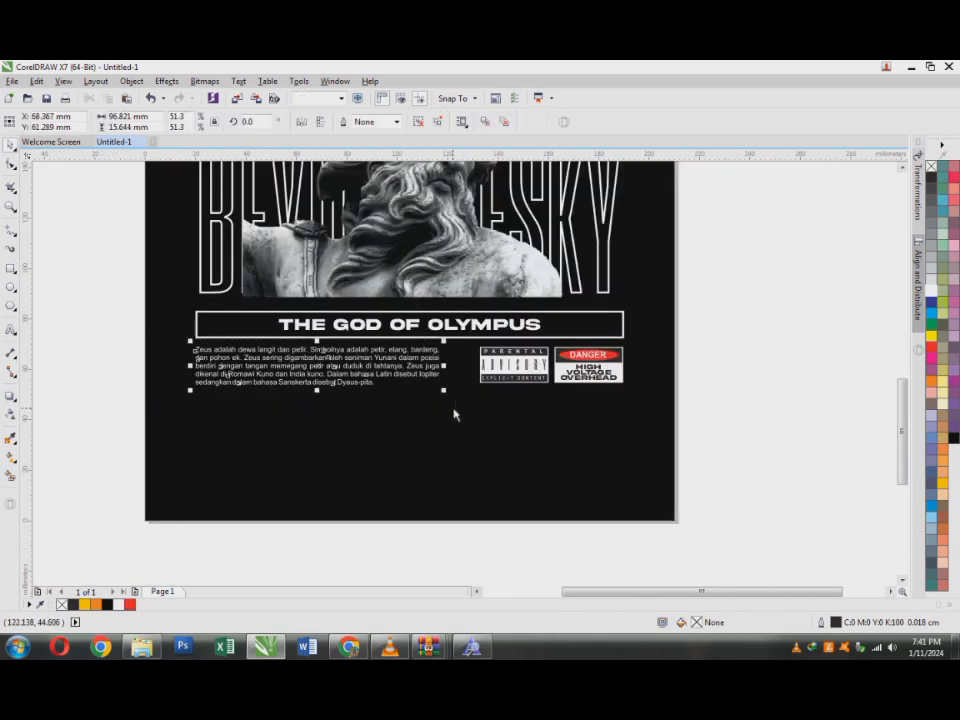
mouse_move(475, 388)
mouse_down()
mouse_move(482, 403)
mouse_move(471, 407)
mouse_move(486, 404)
mouse_move(469, 397)
mouse_up()
key(Escape)
click(432, 359)
click(741, 406)
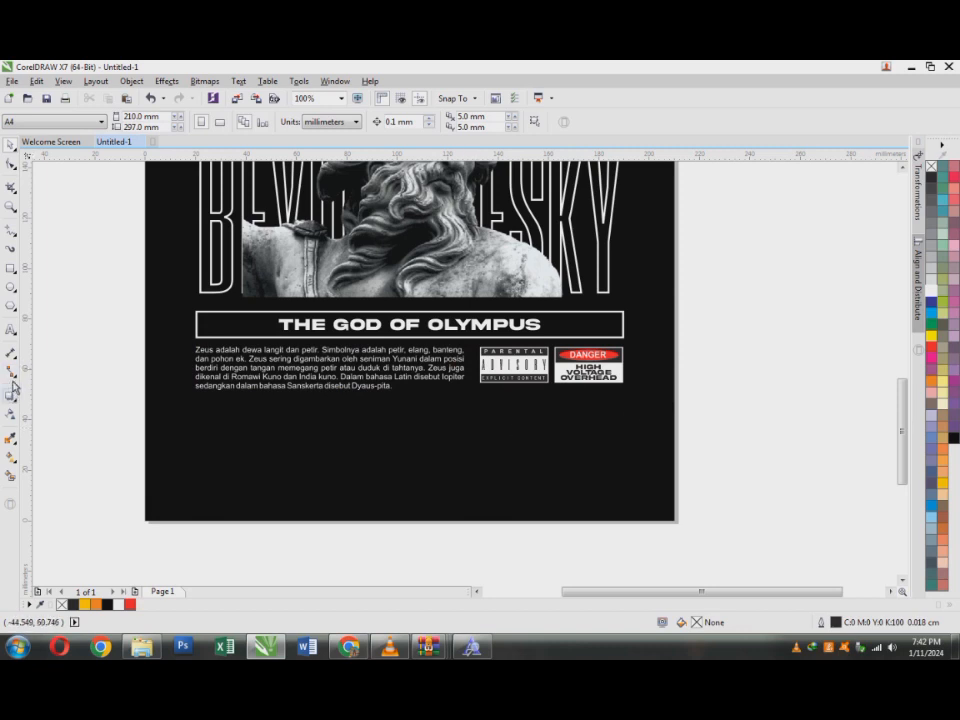
Step: Add the artistic text "mmx xii" below the Zeus paragraph and convert it to uppercase
click(10, 329)
click(199, 435)
text(mmx xi)
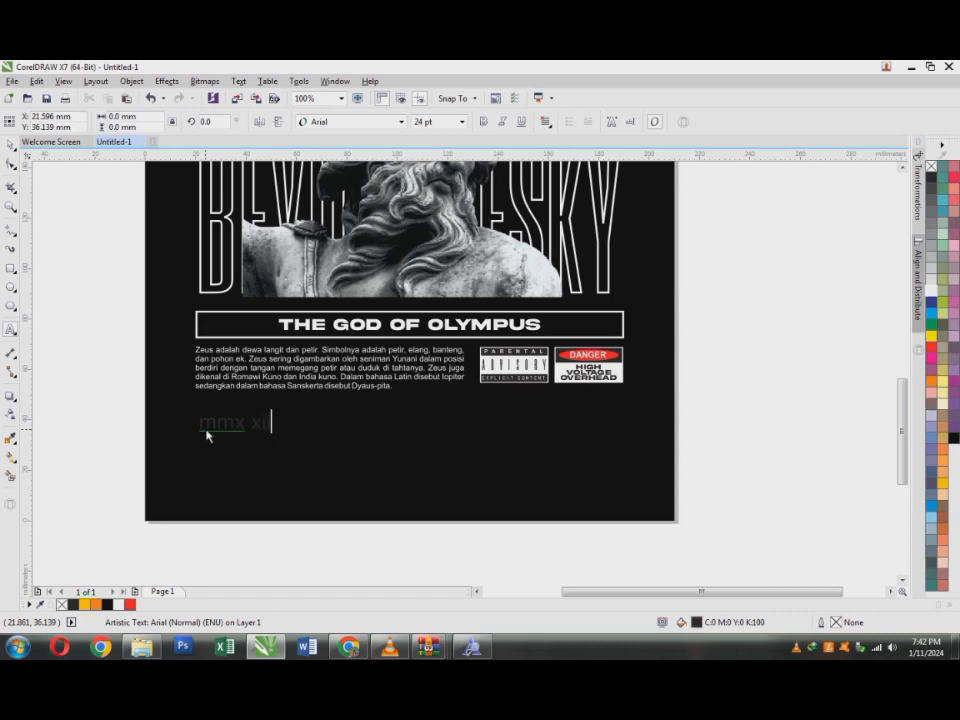
key(ctrl+a)
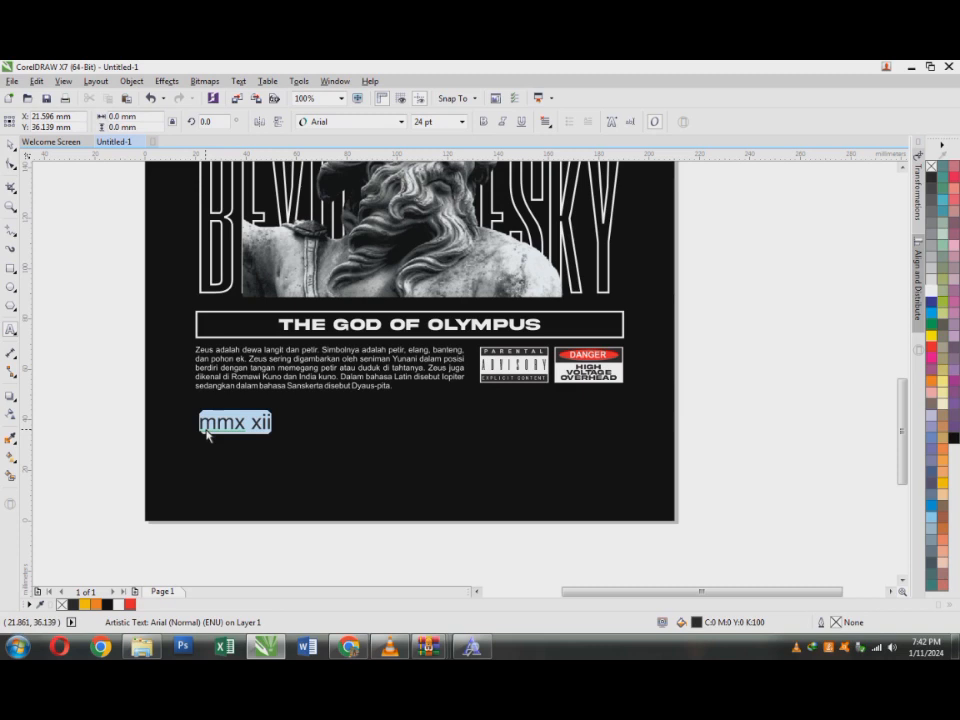
key(shift+F3)
click(393, 339)
click(410, 397)
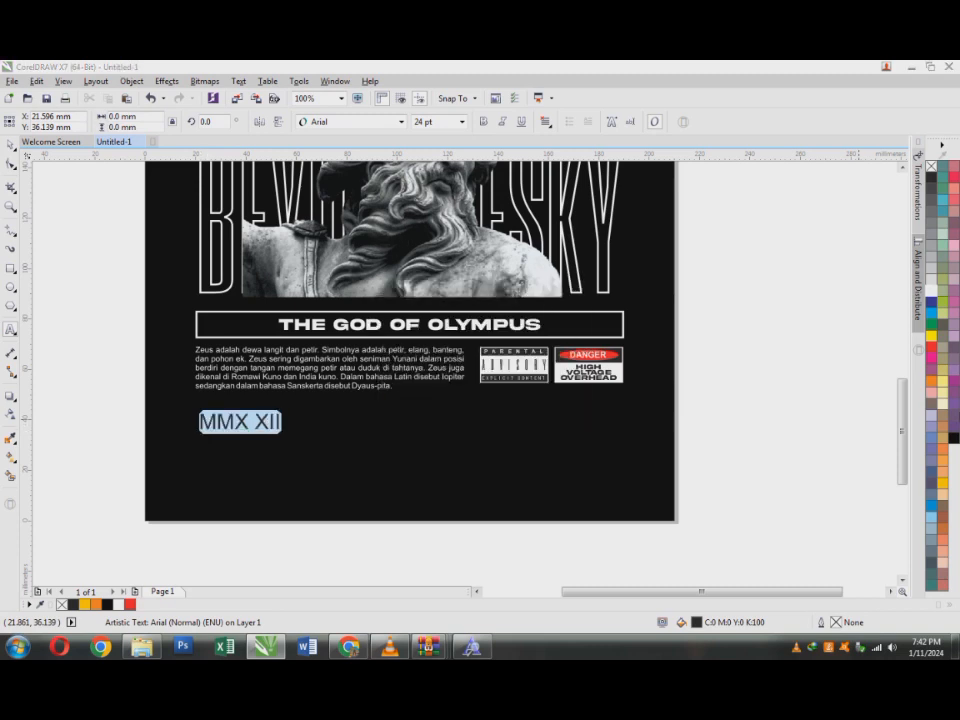
Step: Set the MMX XII text in the Akira Expanded font with a white fill
click(401, 121)
click(386, 151)
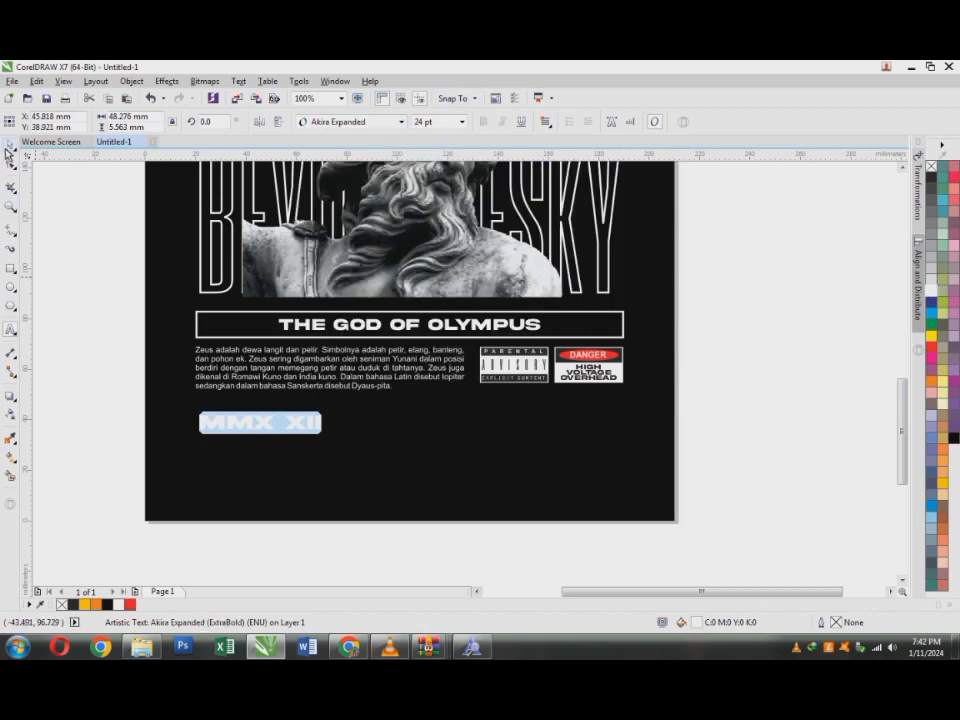
click(10, 146)
Step: Place a copy of the MMX XII text directly above the original, just under the Zeus paragraph
key(ctrl+x)
key(ctrl+v)
drag(262, 425, 262, 407)
right_click(262, 407)
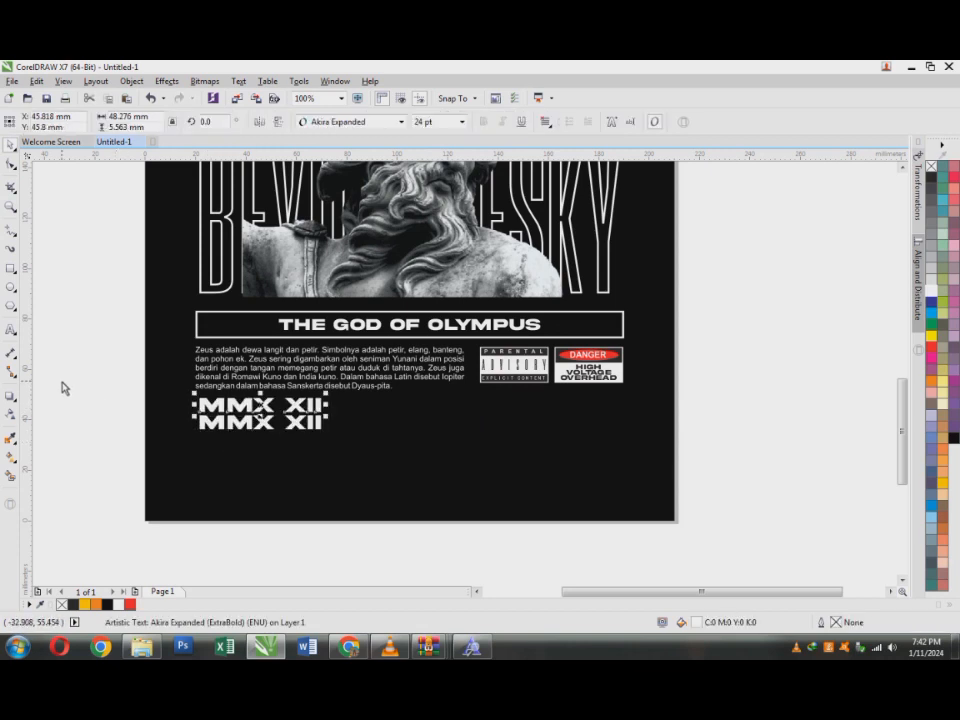
Step: Remove the fill of the lower MMX XII text and give it a white outline 0.025 cm wide
drag(133, 399, 330, 462)
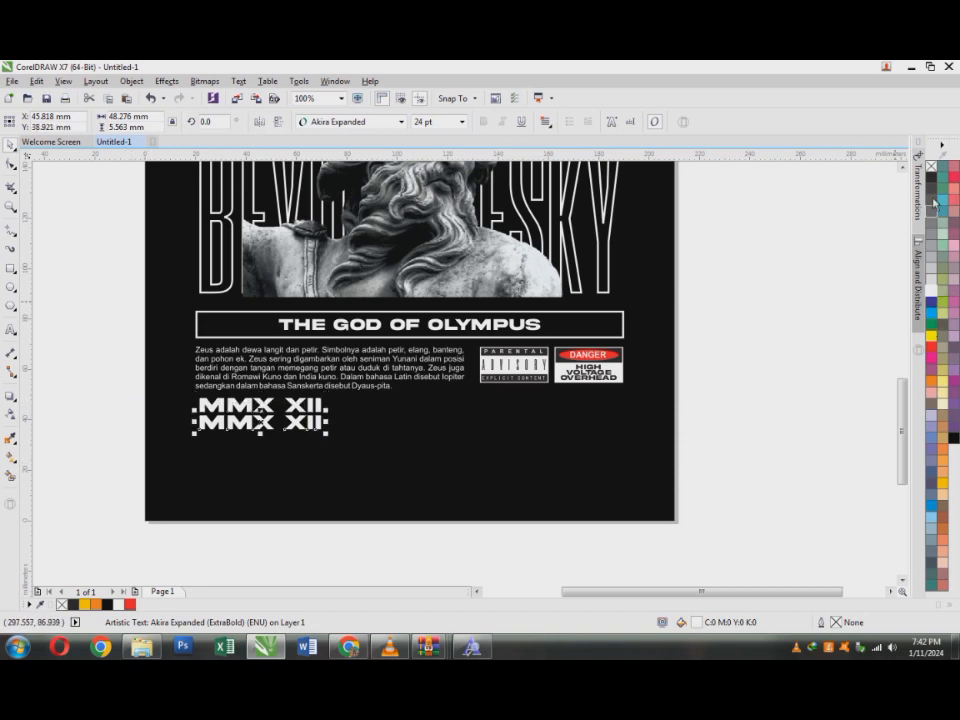
click(931, 166)
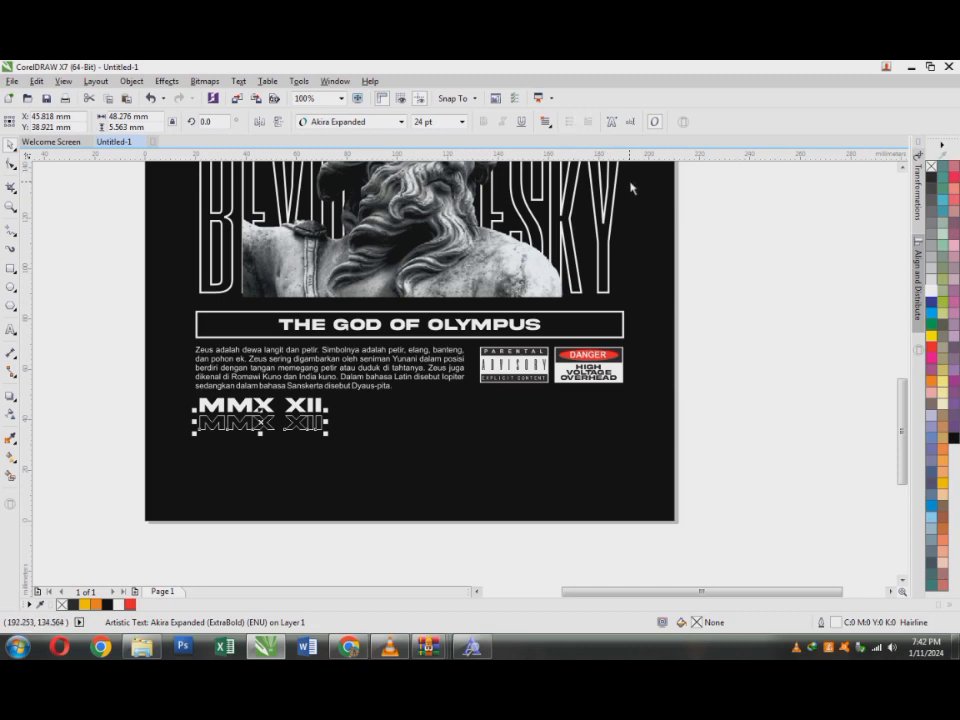
key(F12)
click(395, 265)
click(364, 319)
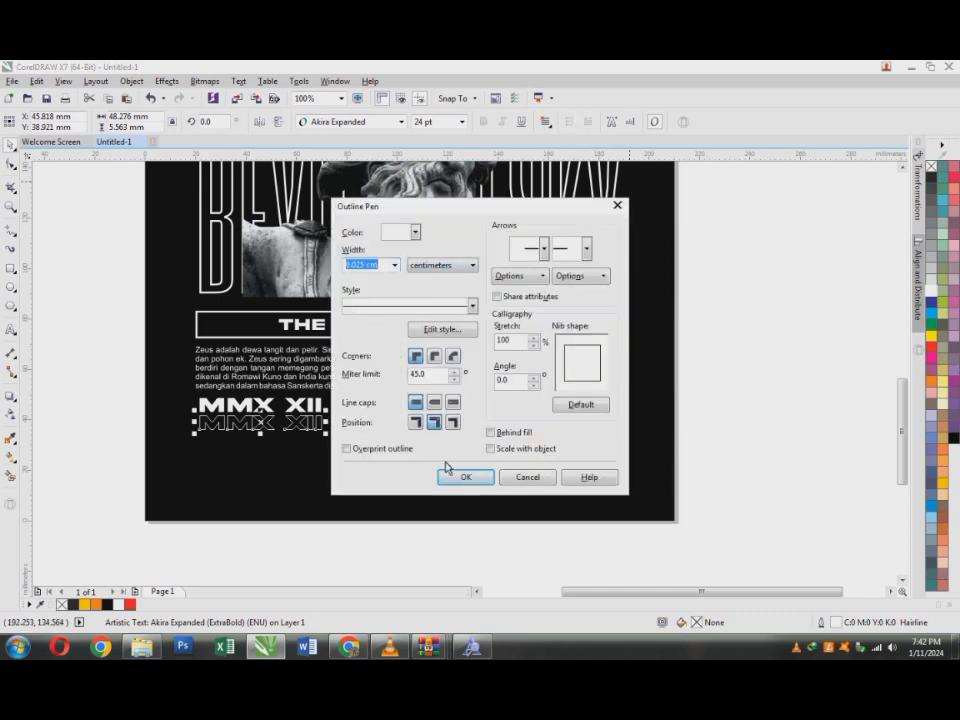
click(465, 477)
Step: Try outline widths of 0.075 cm and 0.05 cm on the lower MMX XII text
key(F12)
click(395, 265)
click(364, 343)
click(462, 477)
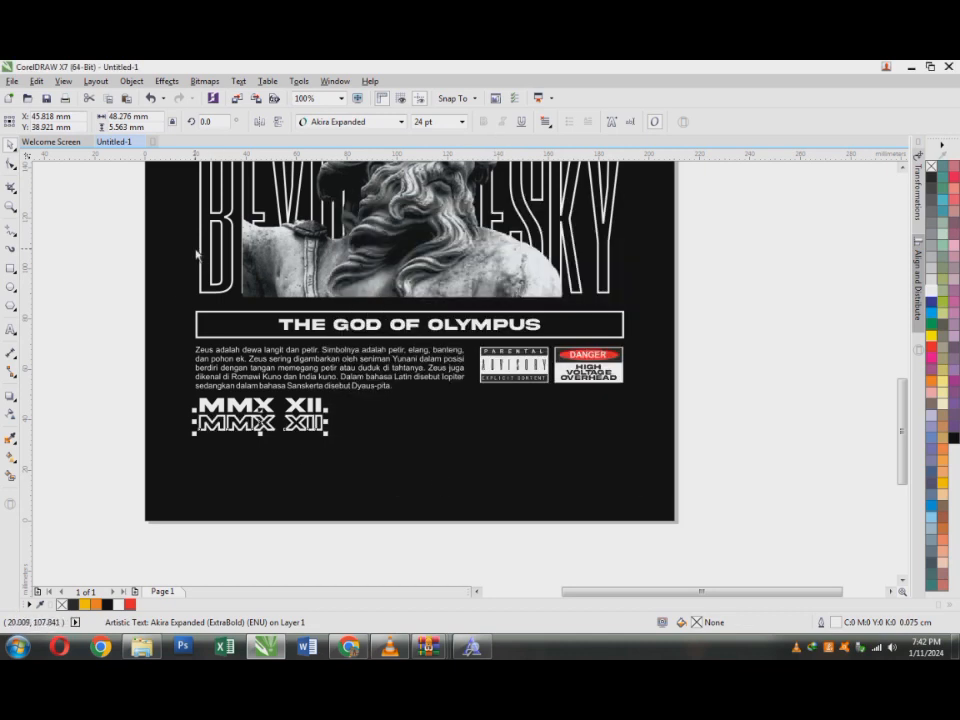
key(F12)
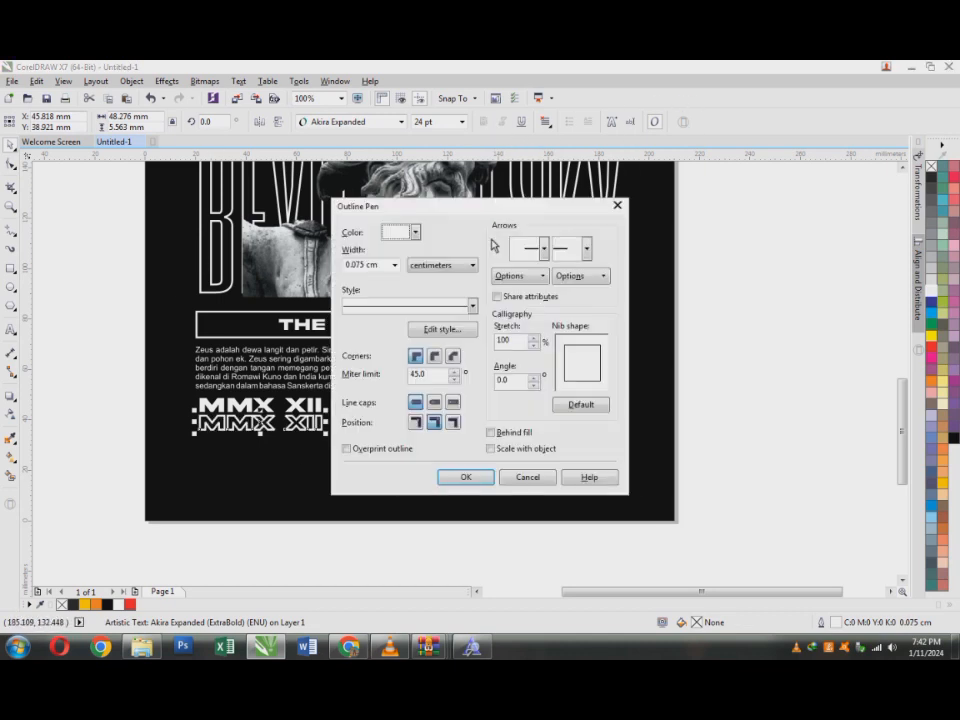
click(394, 265)
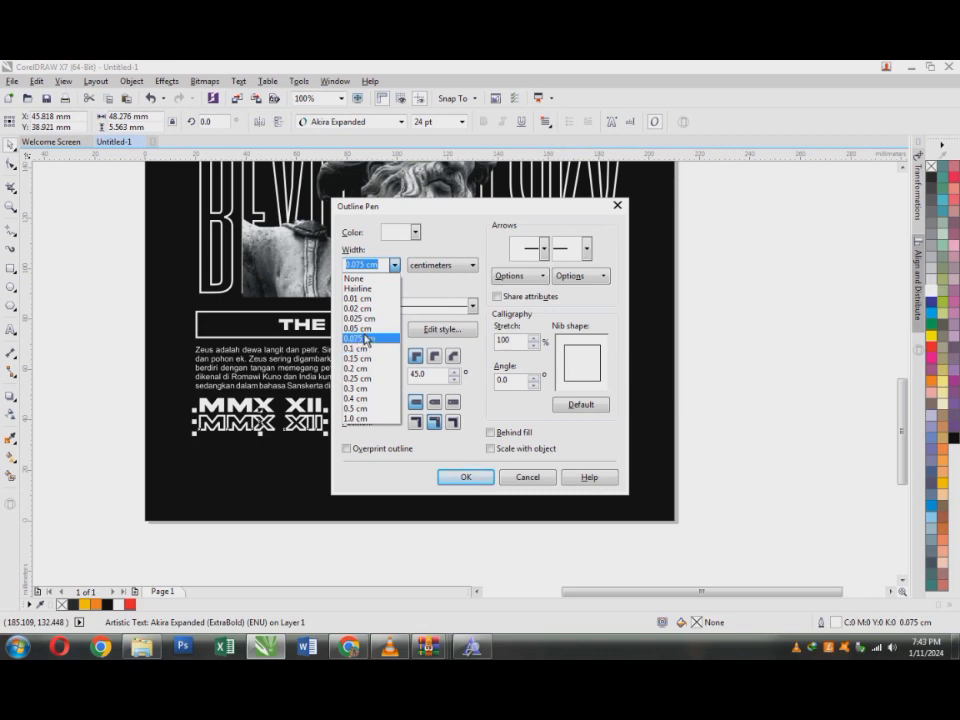
click(362, 329)
click(466, 477)
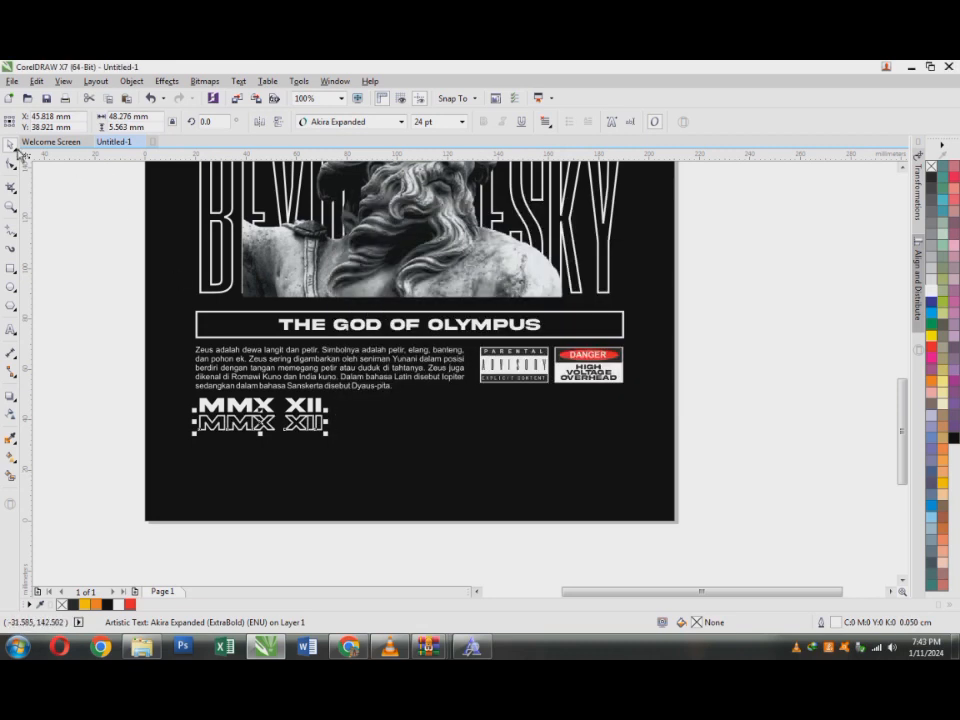
Step: Try an outline width of 0.04 cm on the lower MMX XII text
click(190, 376)
scroll(230, 410, up, 3)
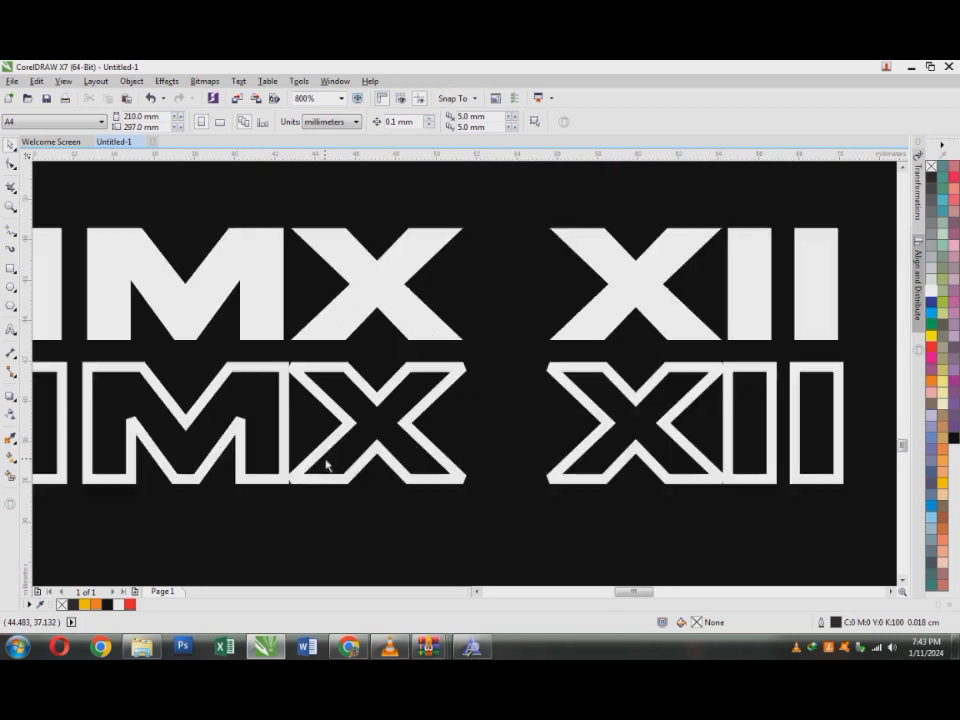
click(329, 449)
scroll(329, 449, down, 2)
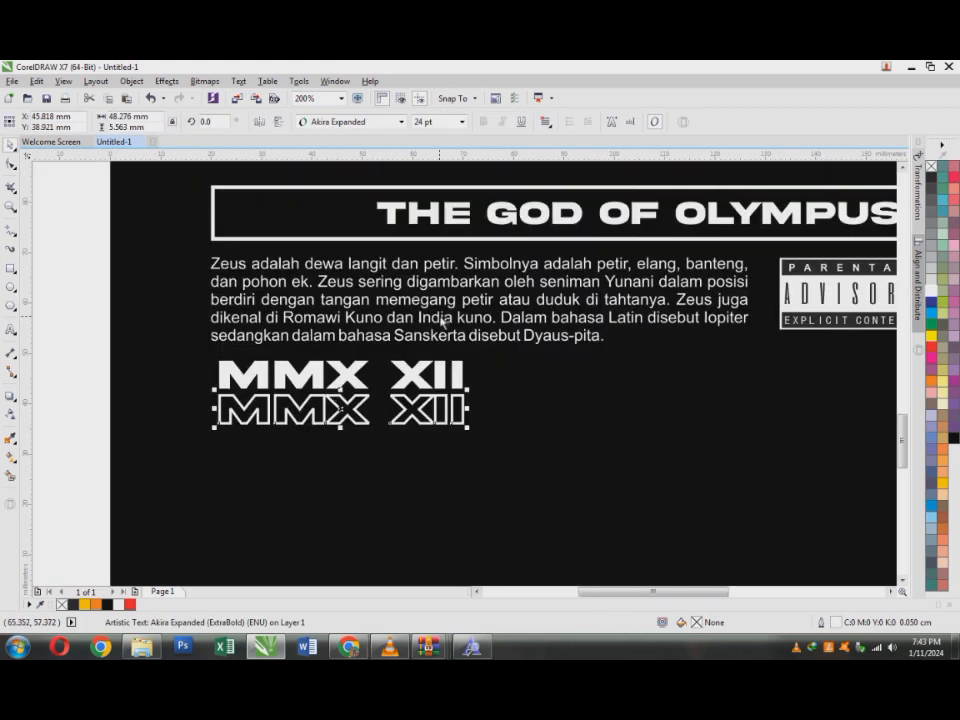
key(F12)
double_click(366, 267)
click(361, 269)
key(Return)
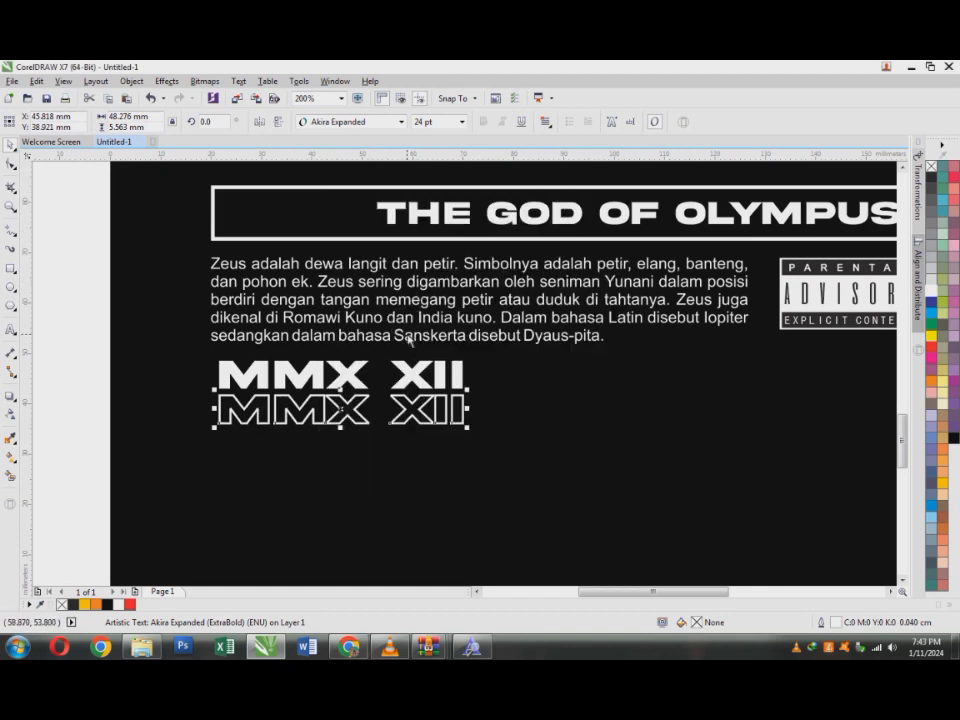
Step: Set the outline width of the lower MMX XII text to 0.03 cm
key(F12)
click(360, 267)
click(361, 268)
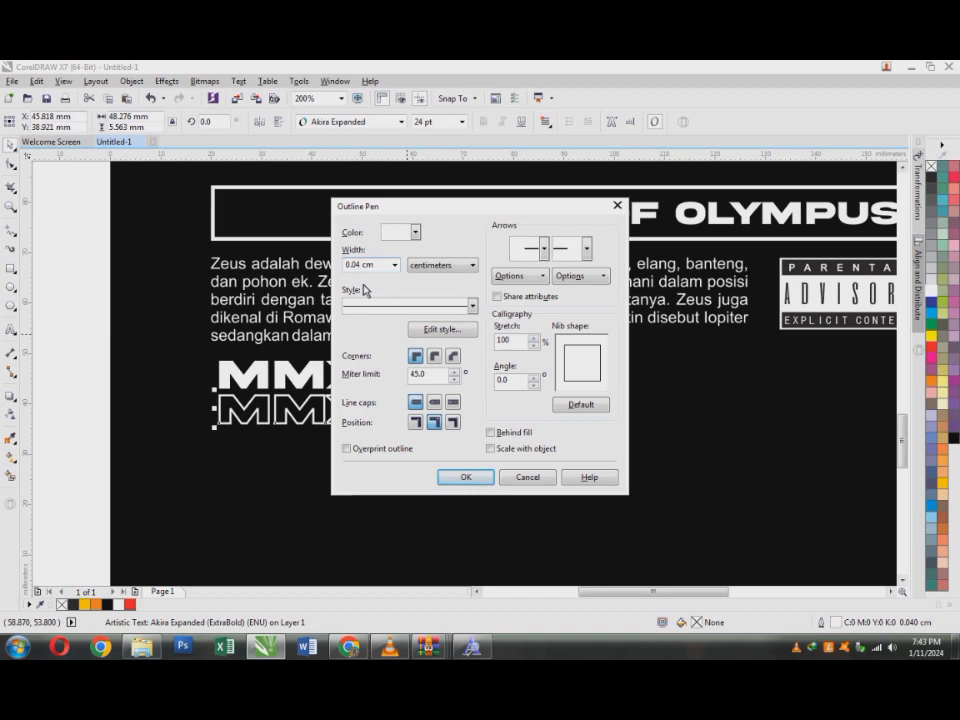
text(0.03)
key(Return)
click(78, 262)
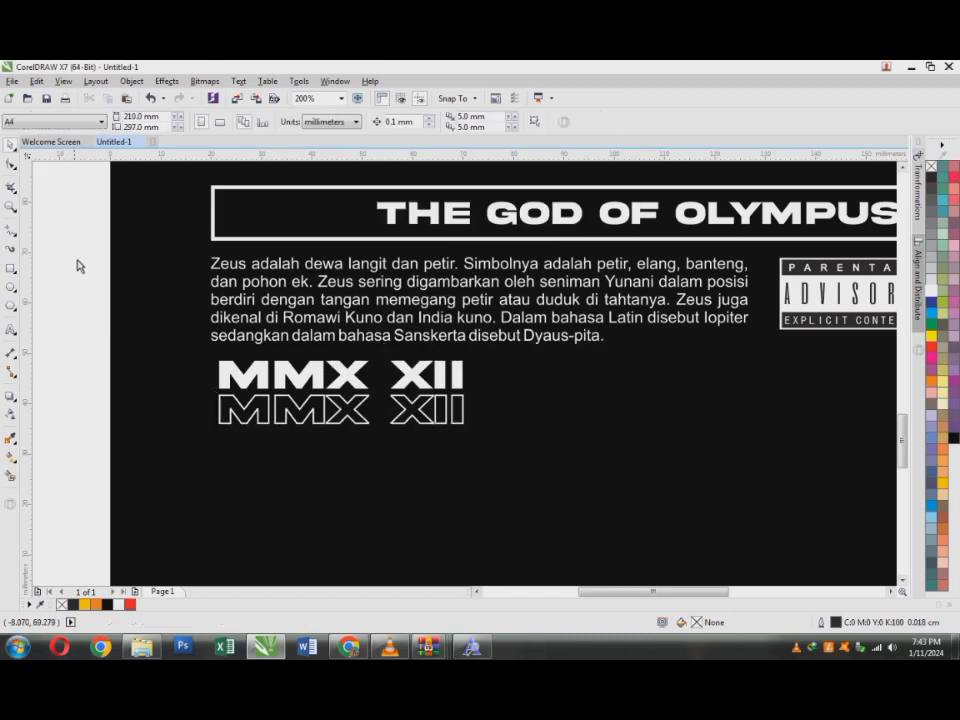
Step: Shift both MMX XII texts together about 1.7 mm left to line them up with the Zeus paragraph's left edge
scroll(108, 276, down, 1)
scroll(207, 326, up, 1)
drag(91, 318, 267, 389)
scroll(208, 330, up, 1)
scroll(177, 291, down, 1)
scroll(260, 405, down, 1)
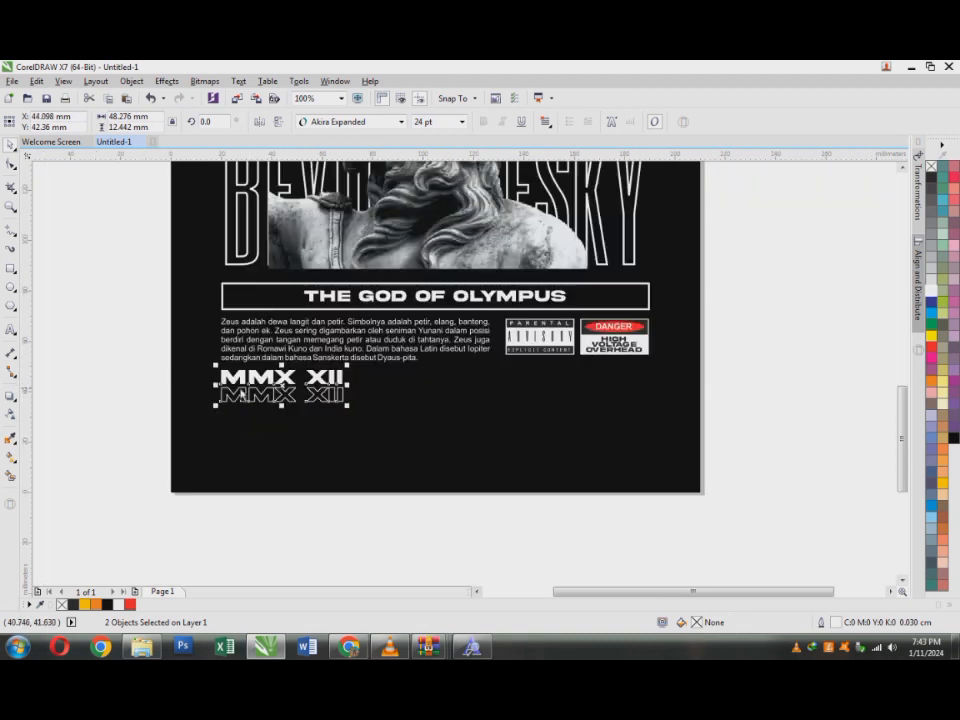
key(Escape)
Step: Select the artwork and texts on the poster and group them
scroll(257, 415, down, 2)
drag(204, 272, 379, 420)
key(ctrl+g)
key(Escape)
key(z)
drag(194, 244, 419, 408)
click(9, 150)
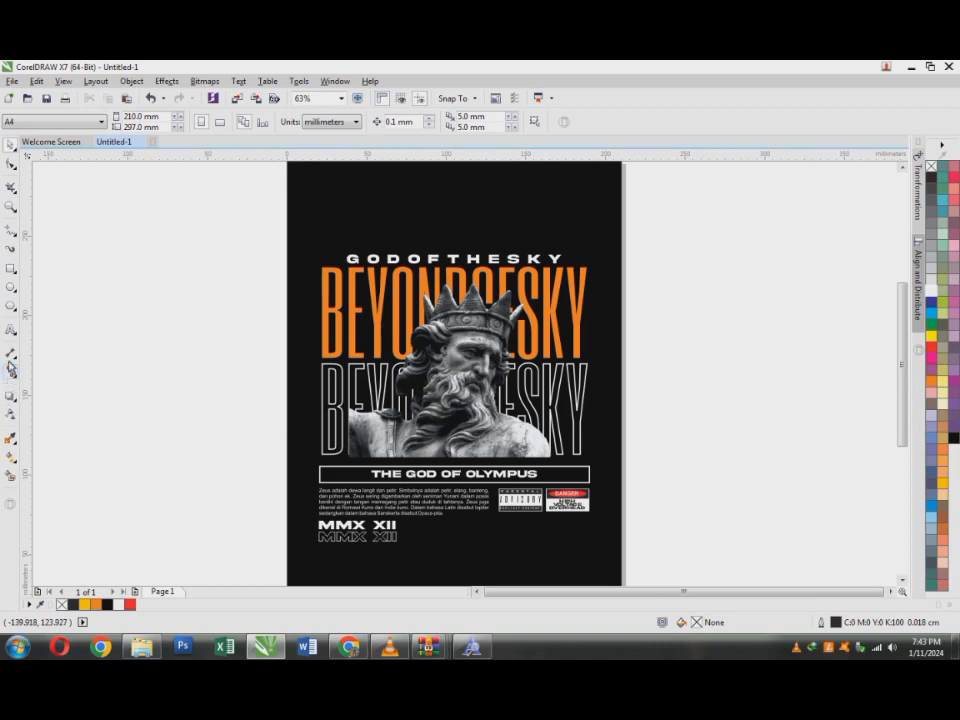
Step: Draw a rectangle about 55.7 mm wide beside the MMX XII texts and reduce its height to about 12.8 mm
click(11, 269)
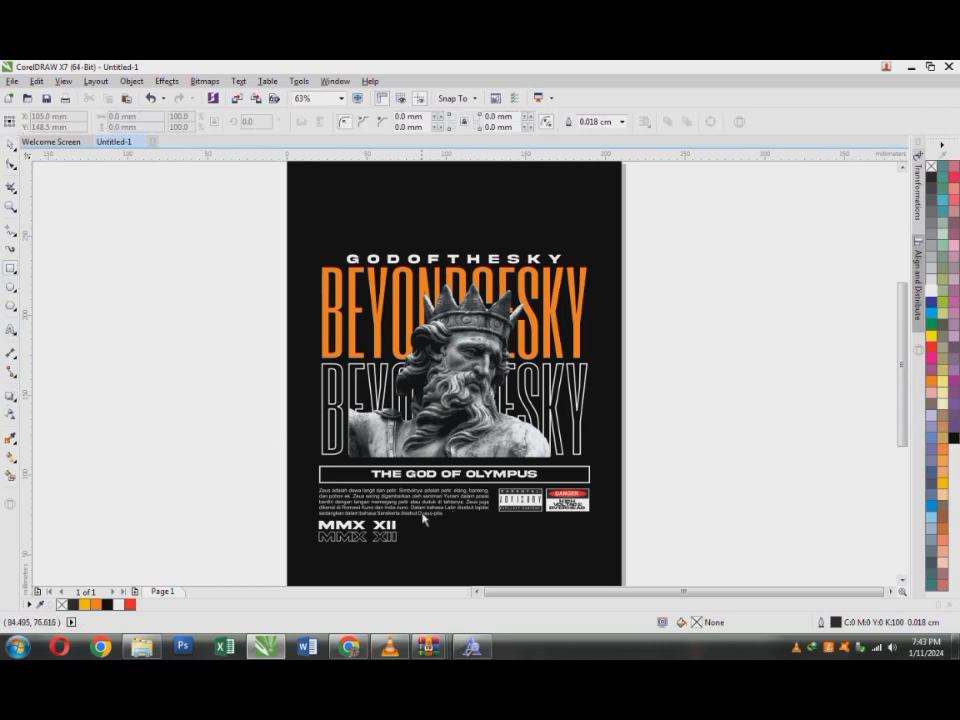
drag(405, 524, 497, 553)
scroll(435, 430, down, 3)
scroll(458, 555, up, 6)
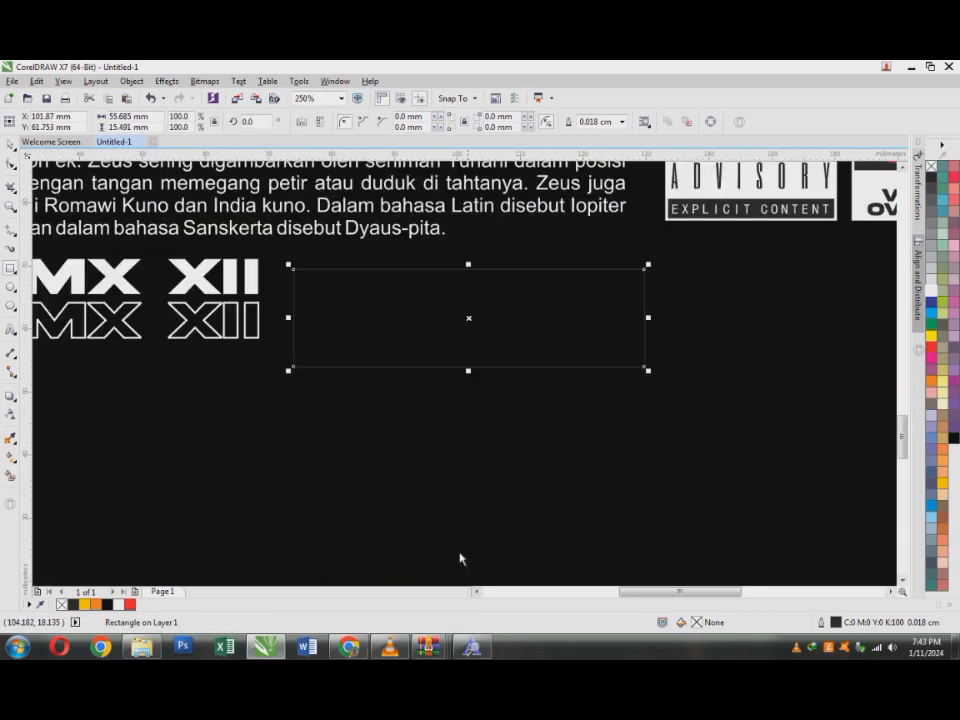
click(11, 143)
drag(468, 374, 461, 342)
drag(468, 268, 465, 259)
scroll(407, 317, down, 1)
Step: Release the large poster group and group only the two MMX XII texts
click(324, 325)
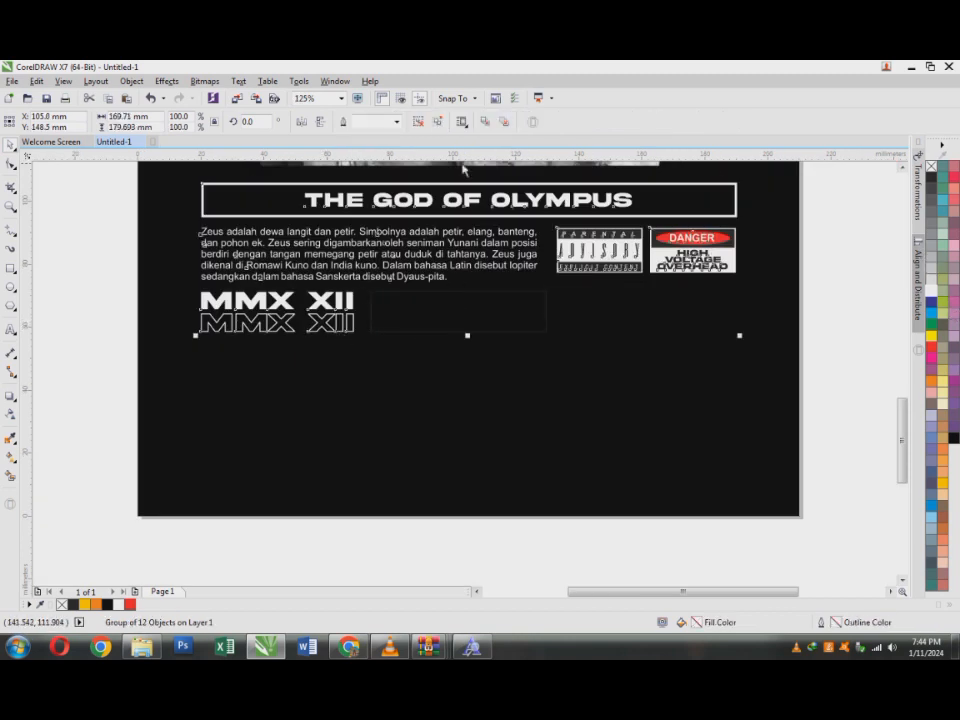
click(401, 317)
drag(54, 283, 408, 372)
key(ctrl+g)
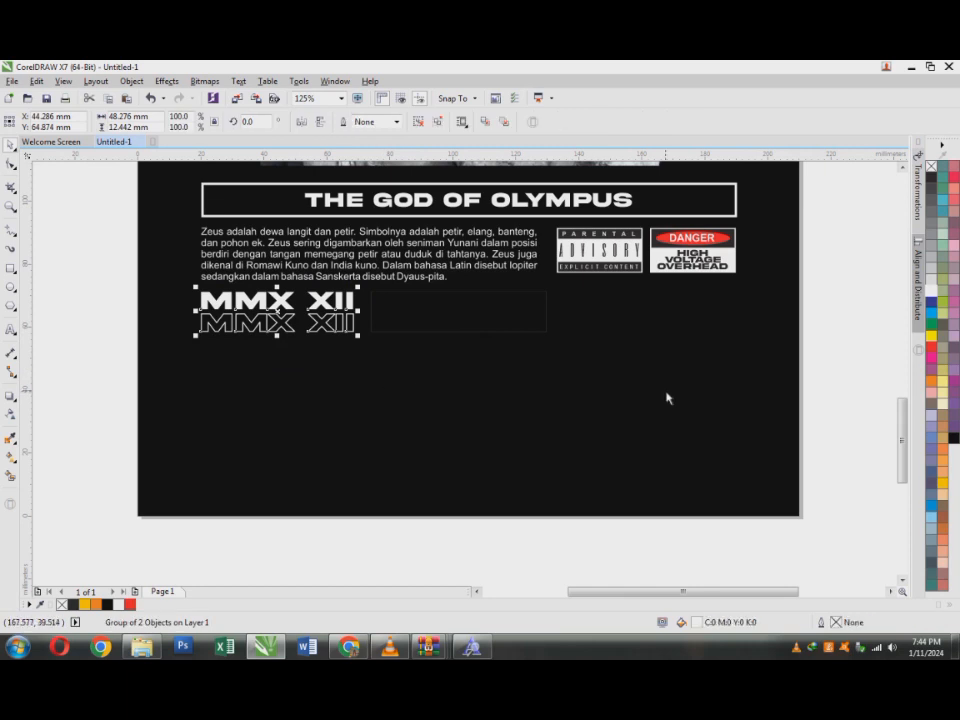
Step: Align the new rectangle's vertical center with the grouped MMX XII texts
click(406, 332)
click(372, 332)
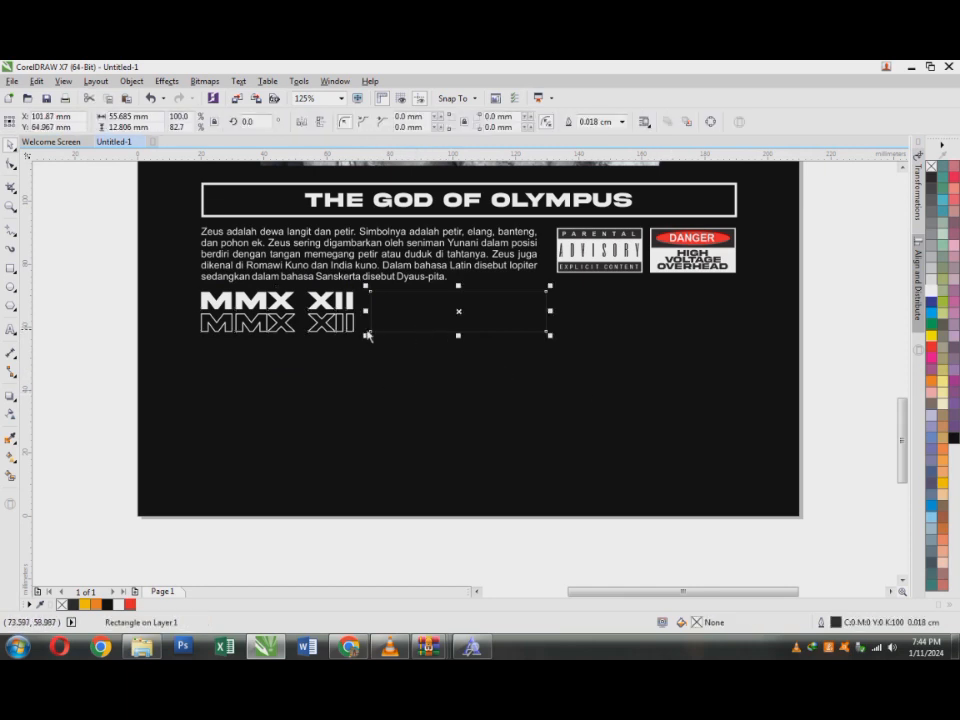
shift+click(347, 333)
click(551, 369)
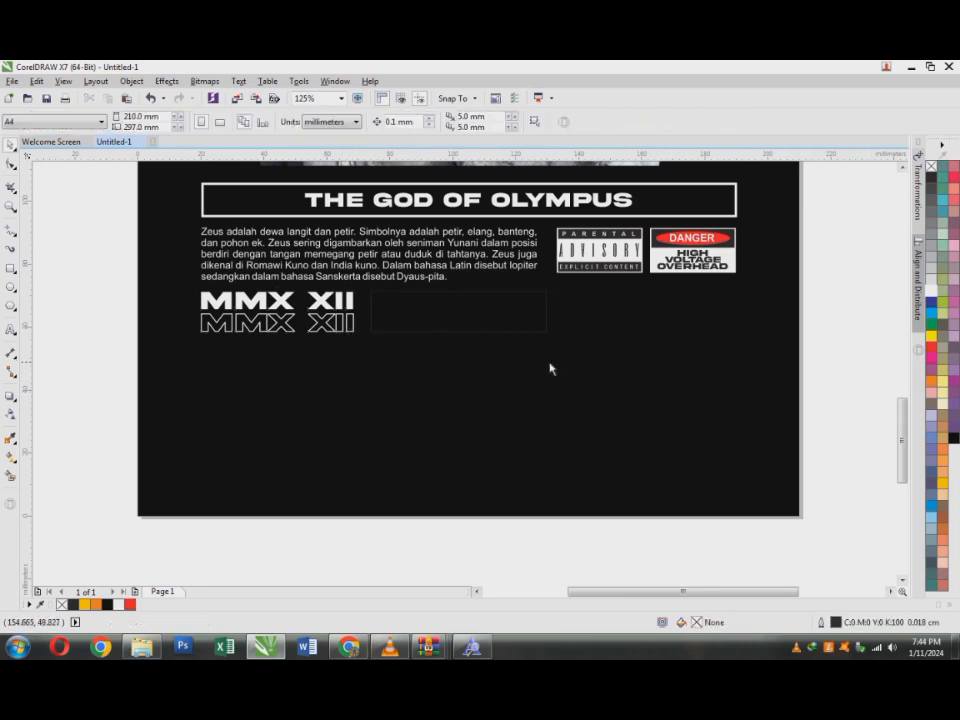
Step: Give the rectangle beside MMX XII a white outline 0.075 cm wide
scroll(536, 358, down, 2)
scroll(536, 342, up, 3)
click(536, 340)
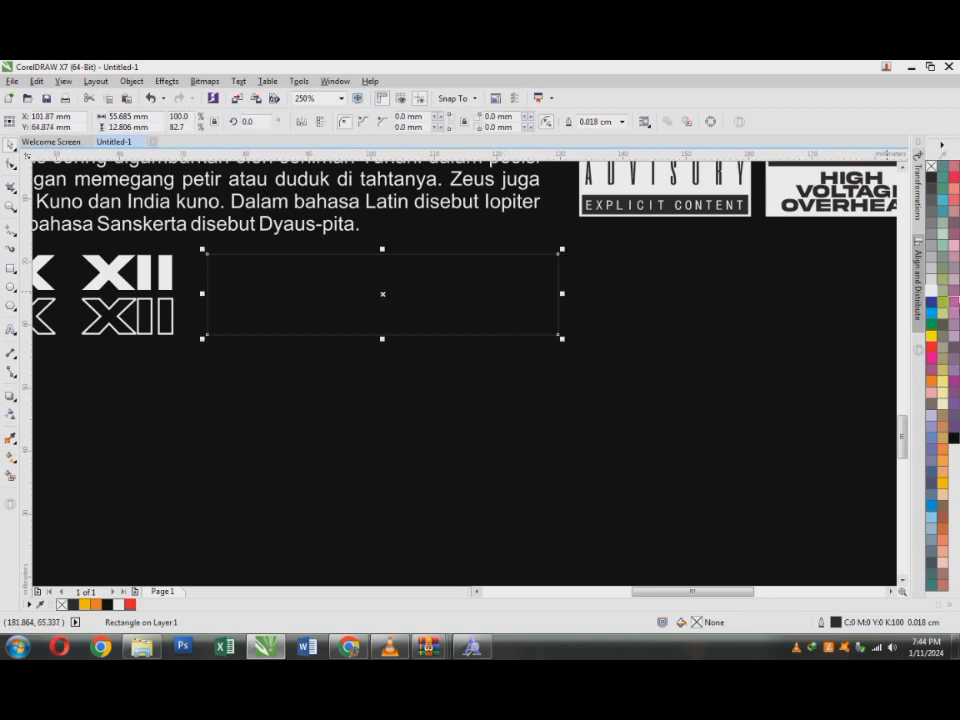
key(F12)
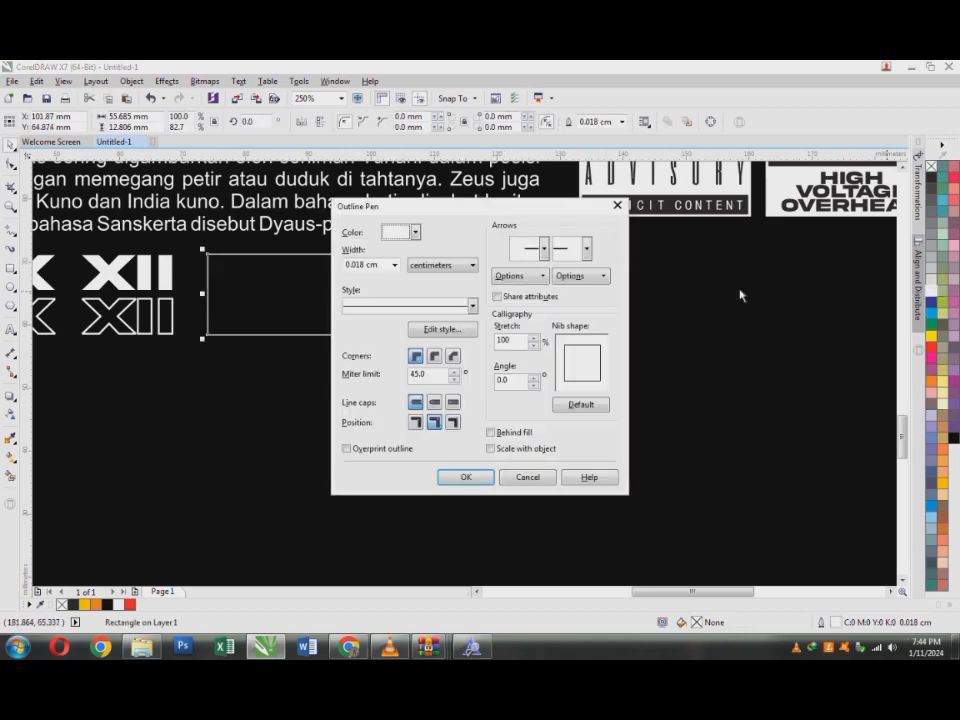
click(394, 266)
click(385, 340)
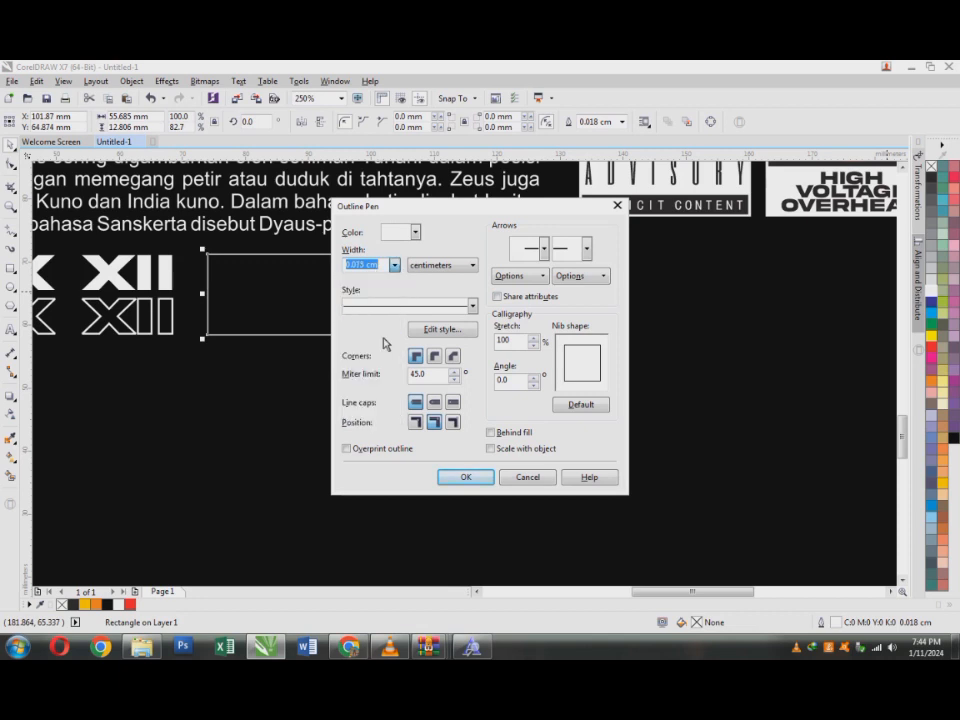
click(465, 476)
scroll(569, 317, down, 2)
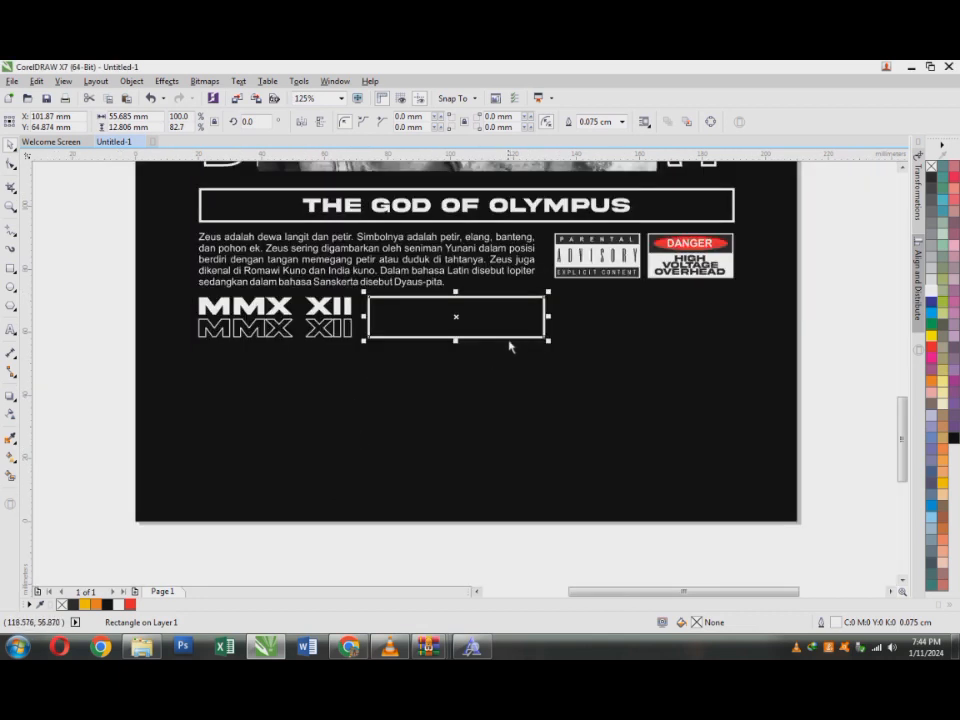
scroll(493, 360, up, 2)
click(124, 517)
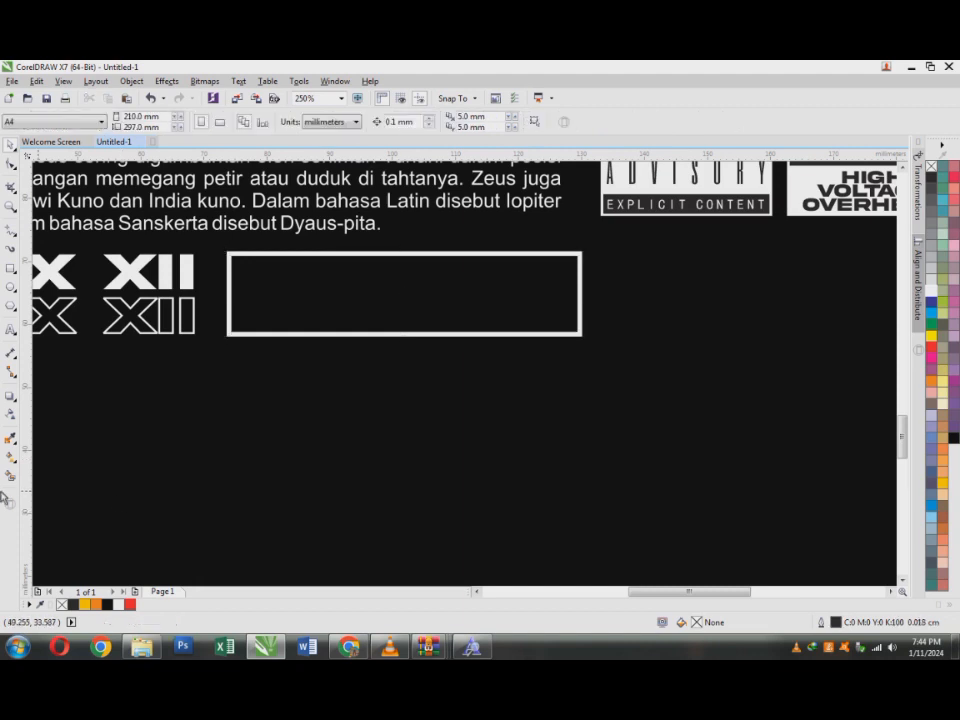
Step: Add the text "streer wear" below the white frame and convert it to UPPERCASE
click(11, 328)
click(222, 436)
text(s)
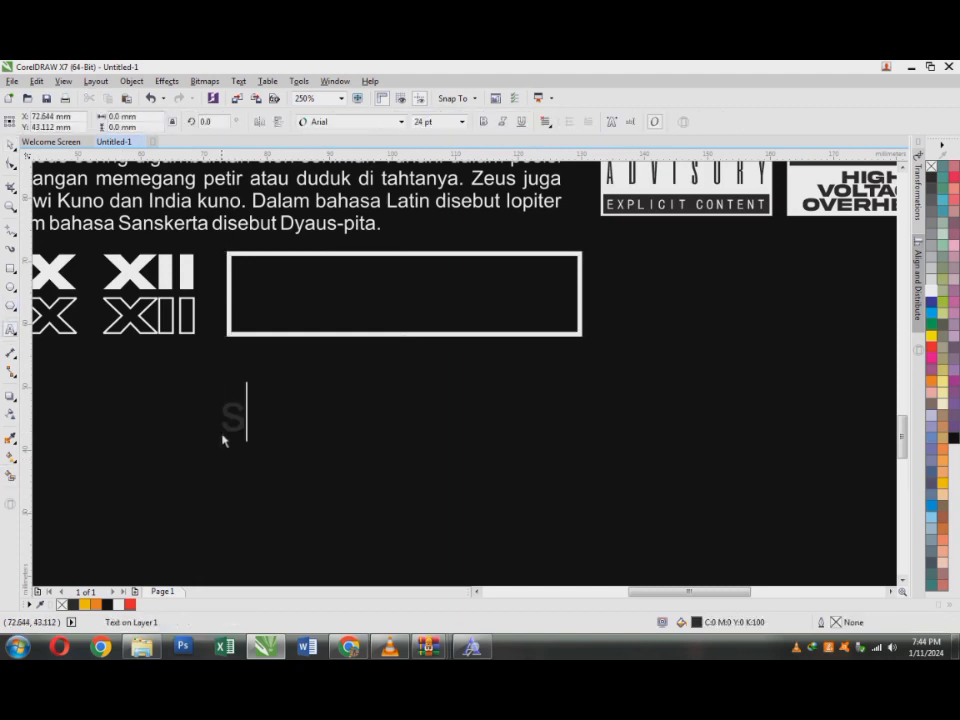
text(treer wear)
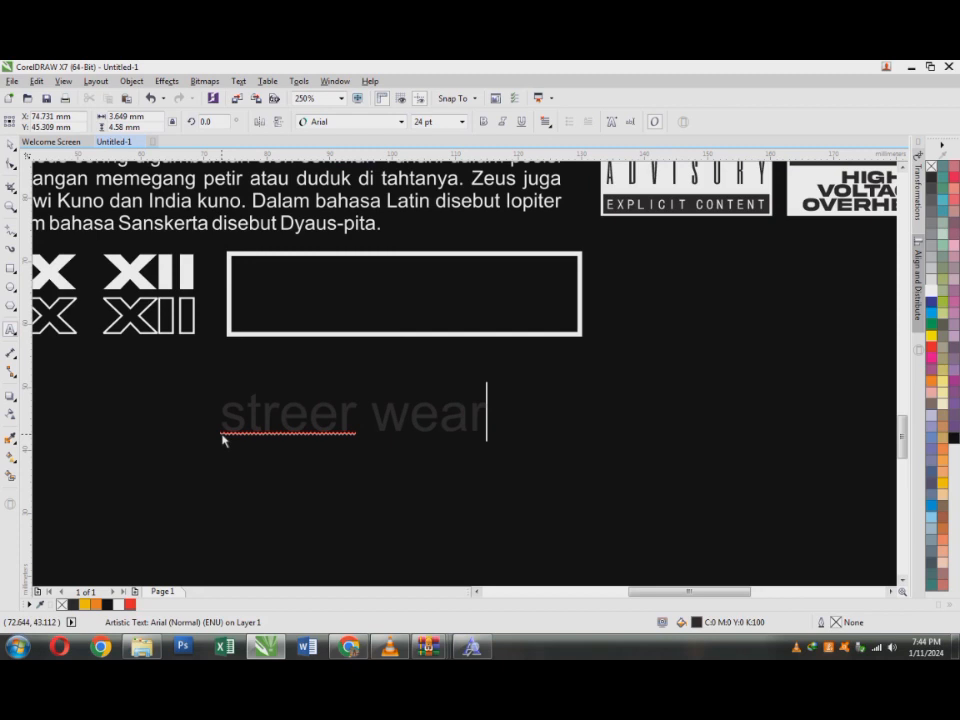
key(ctrl+a)
key(shift+F3)
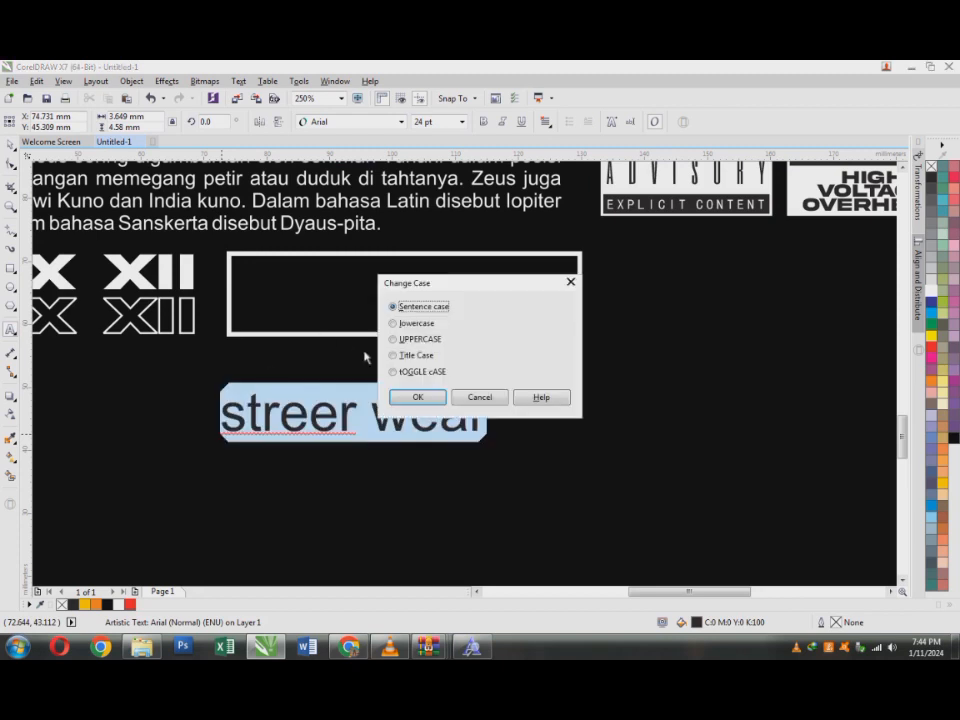
click(427, 344)
click(418, 397)
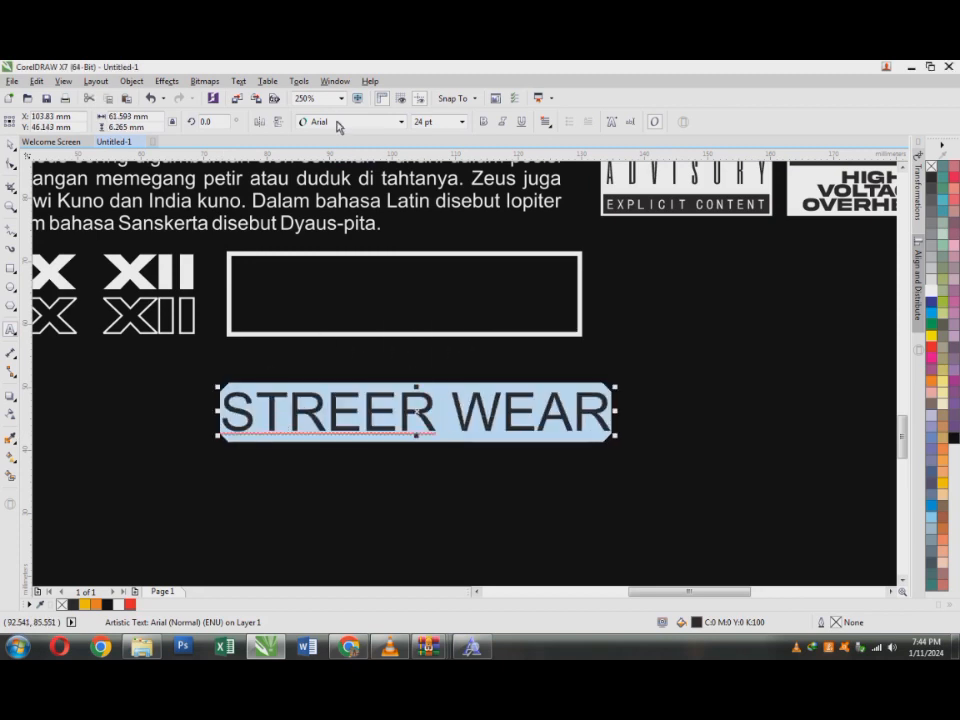
Step: Set the STREER WEAR text in Akira Expanded and fit it into the frame's upper half at about 38 mm wide
click(336, 122)
click(380, 152)
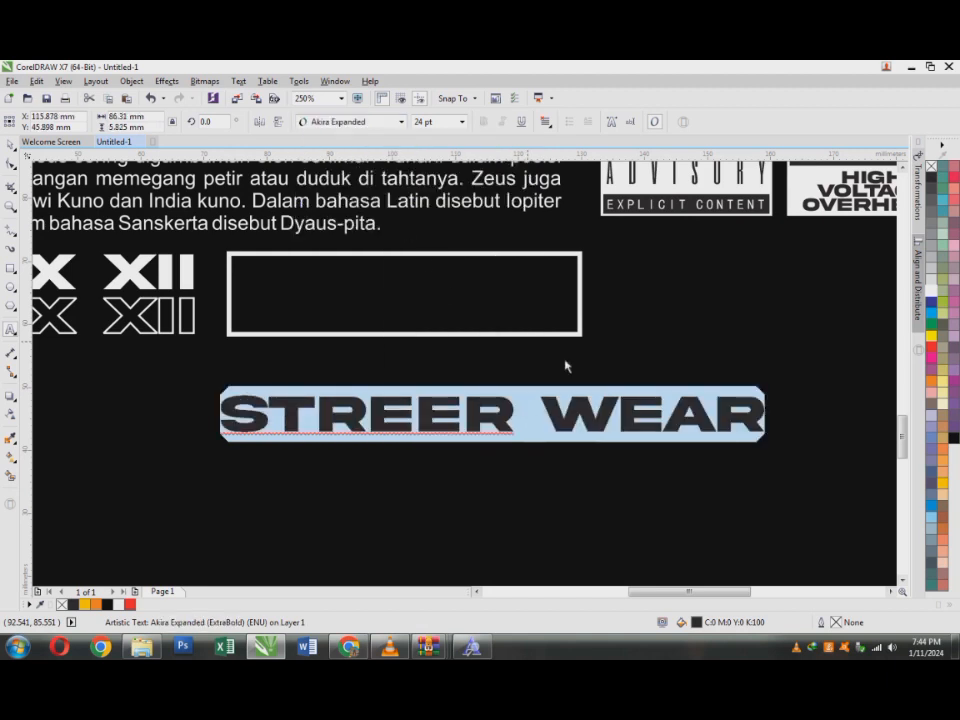
click(10, 147)
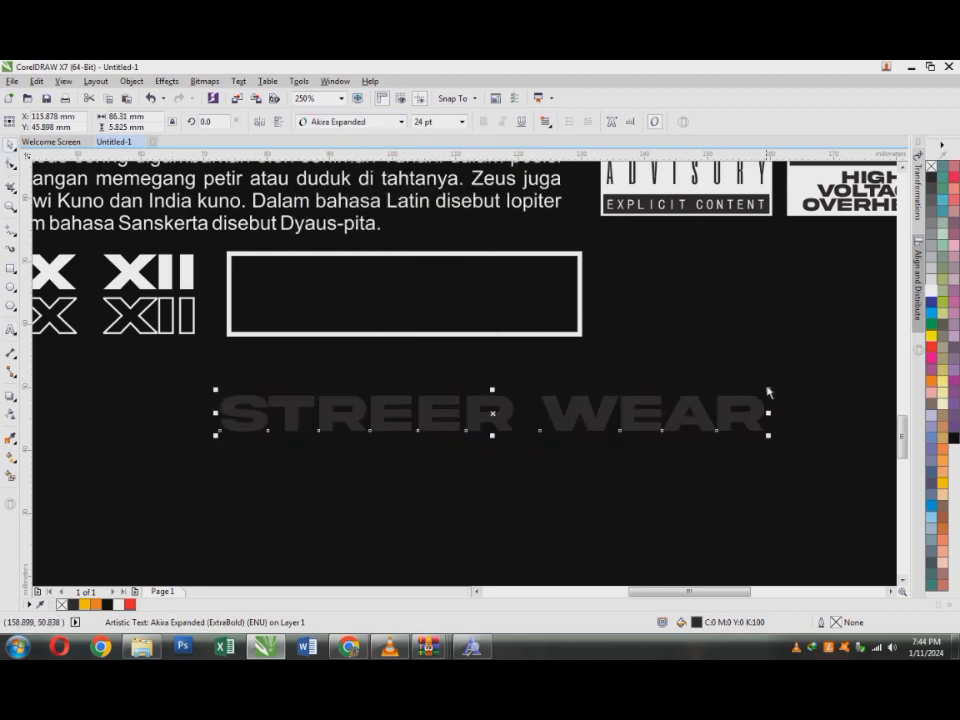
drag(768, 392, 619, 418)
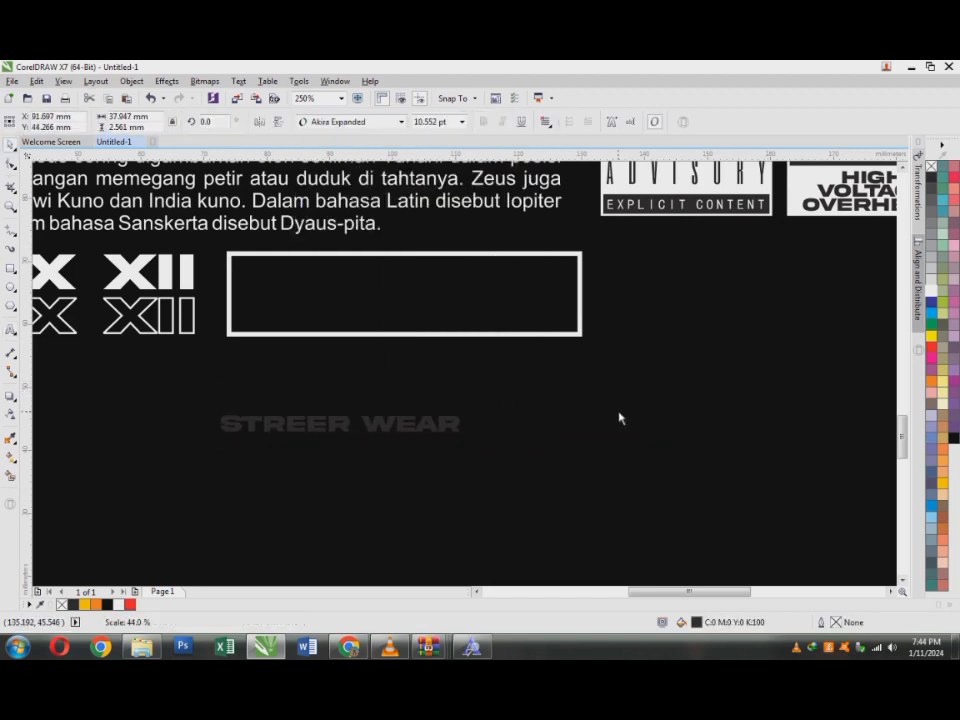
drag(455, 402, 505, 283)
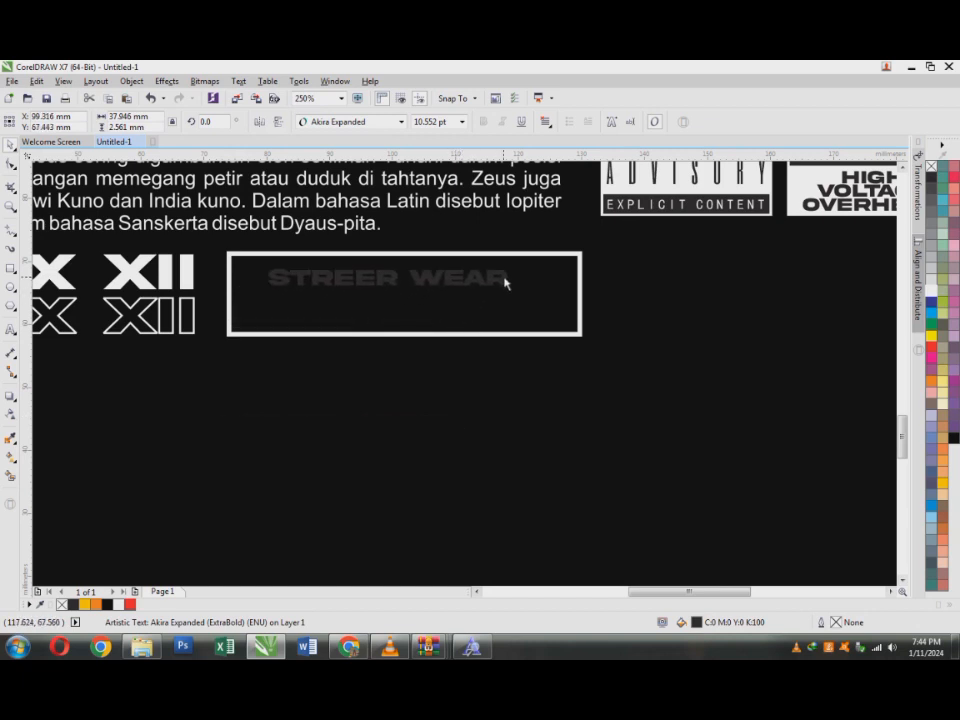
Step: Center the STREER WEAR text horizontally in the frame and fill it with white
shift+click(581, 300)
key(c)
key(Escape)
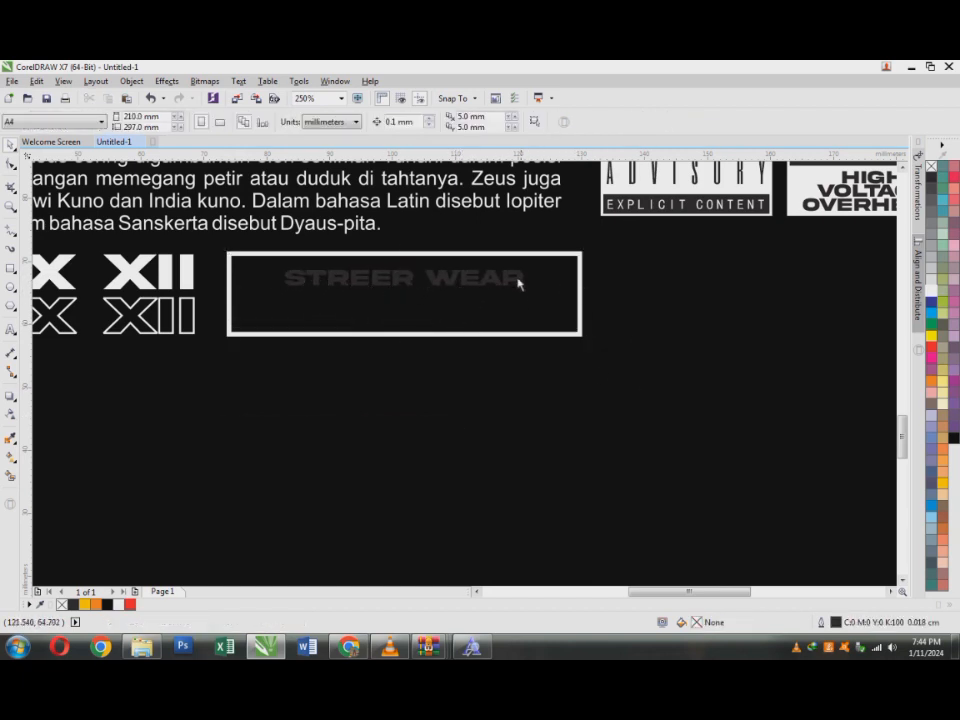
click(519, 284)
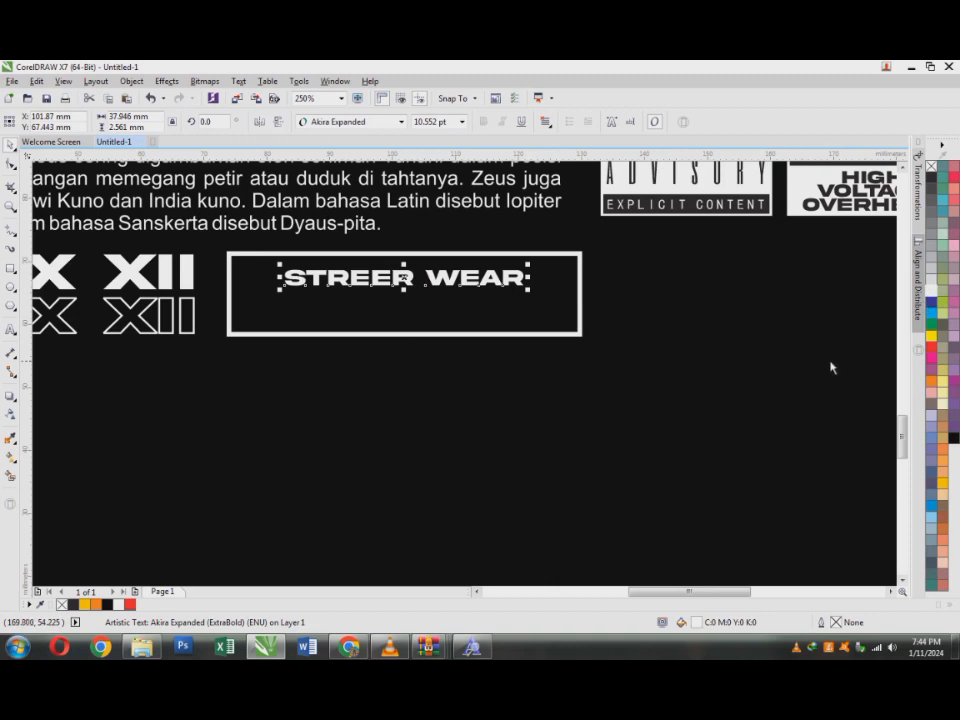
click(639, 379)
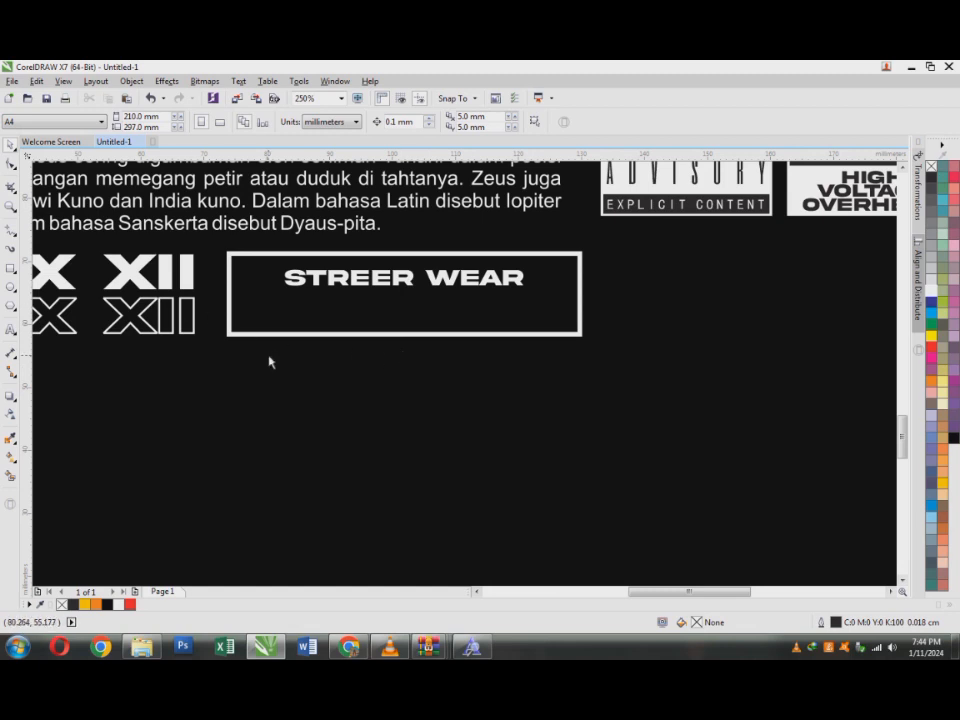
Step: Duplicate STREER WEAR directly below itself inside the frame and replace the copy's wording with 2KA4
click(407, 290)
drag(403, 285, 410, 312)
double_click(409, 311)
key(ctrl+a)
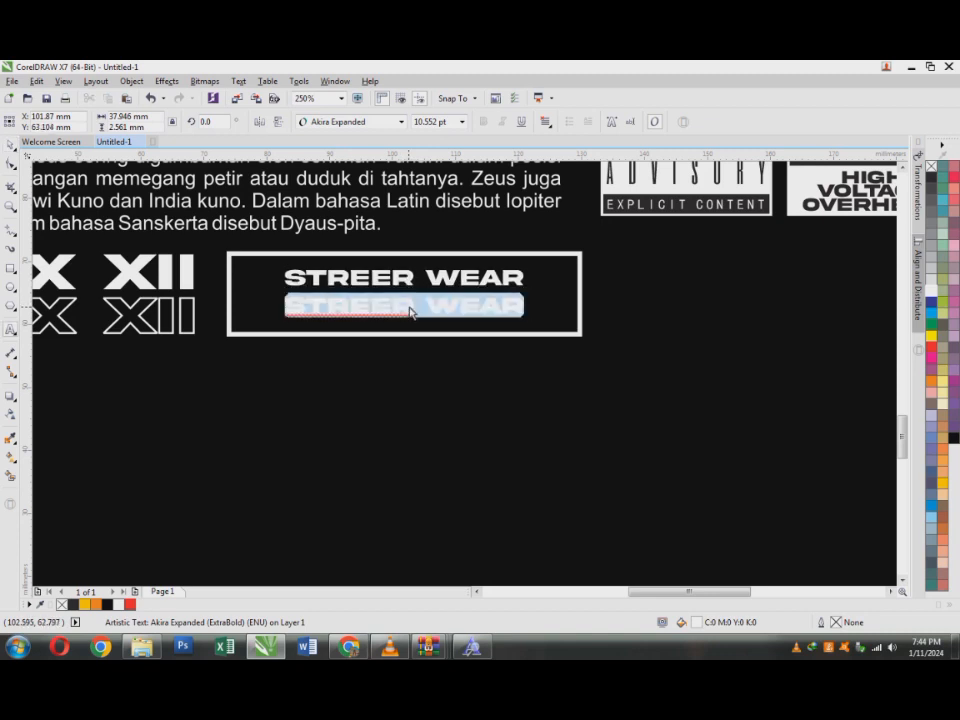
text(2)
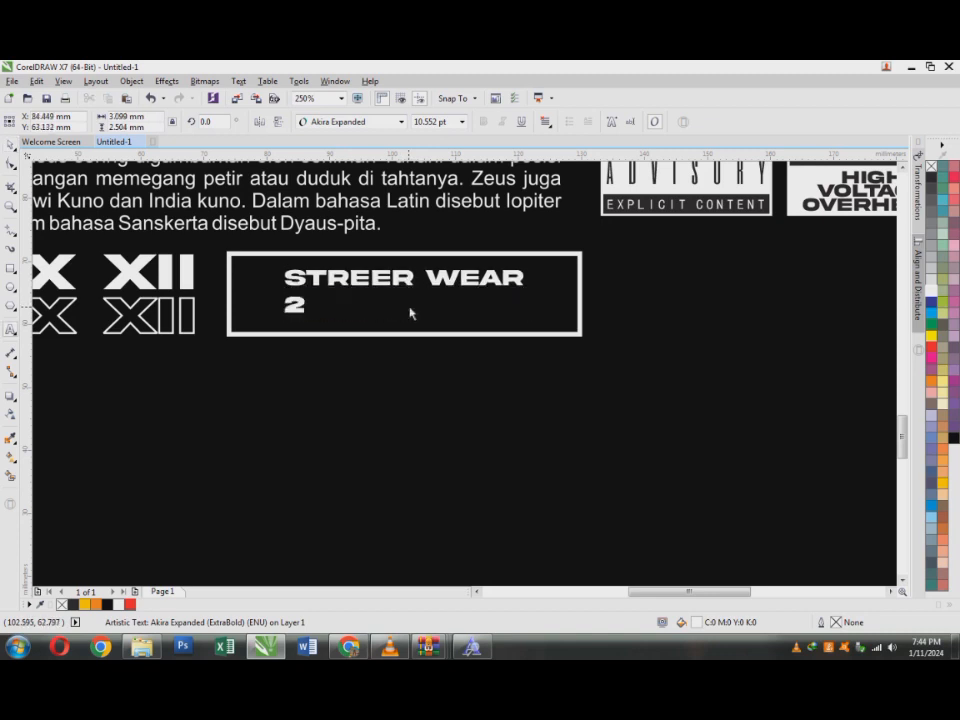
text(KA4)
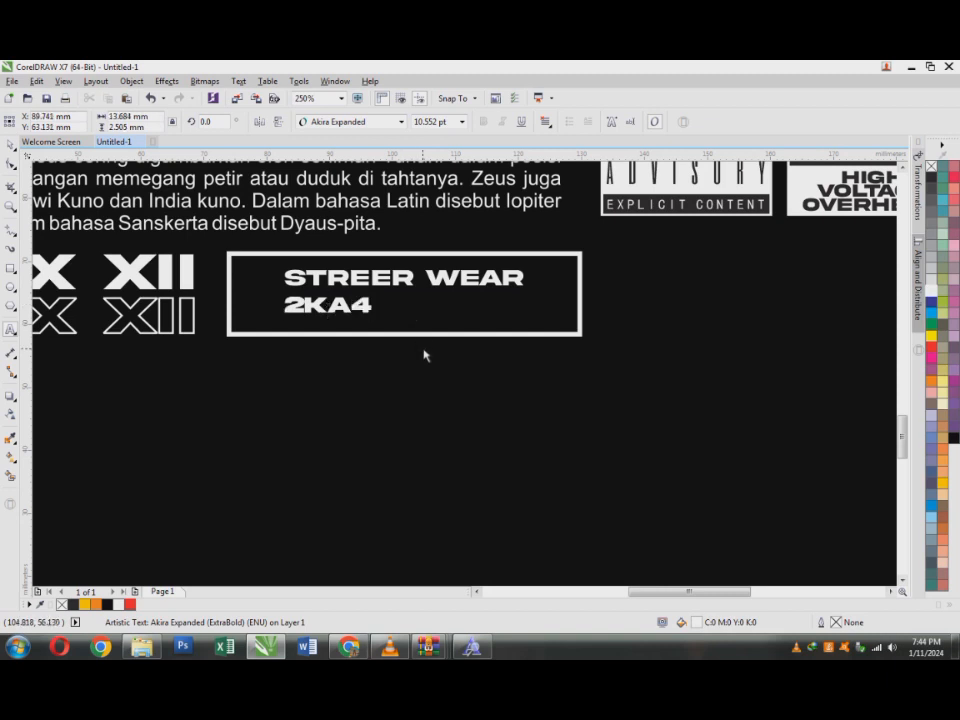
click(12, 145)
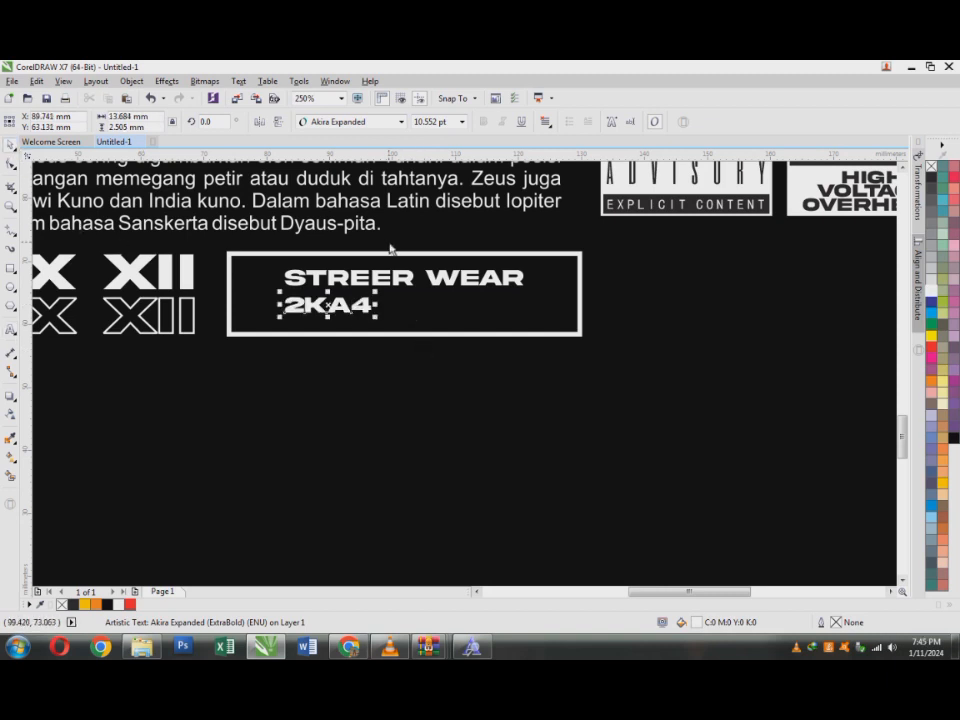
Step: Enlarge the 2KA4 text to about 16 pt and center it horizontally under STREER WEAR
drag(376, 323, 436, 333)
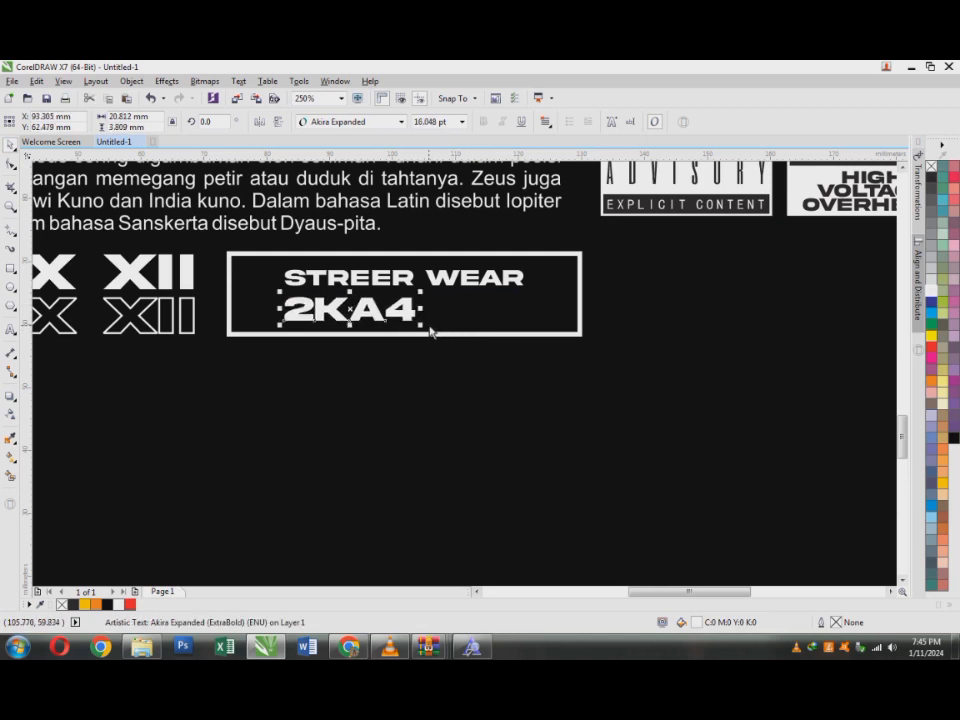
click(426, 330)
click(409, 309)
shift+click(447, 281)
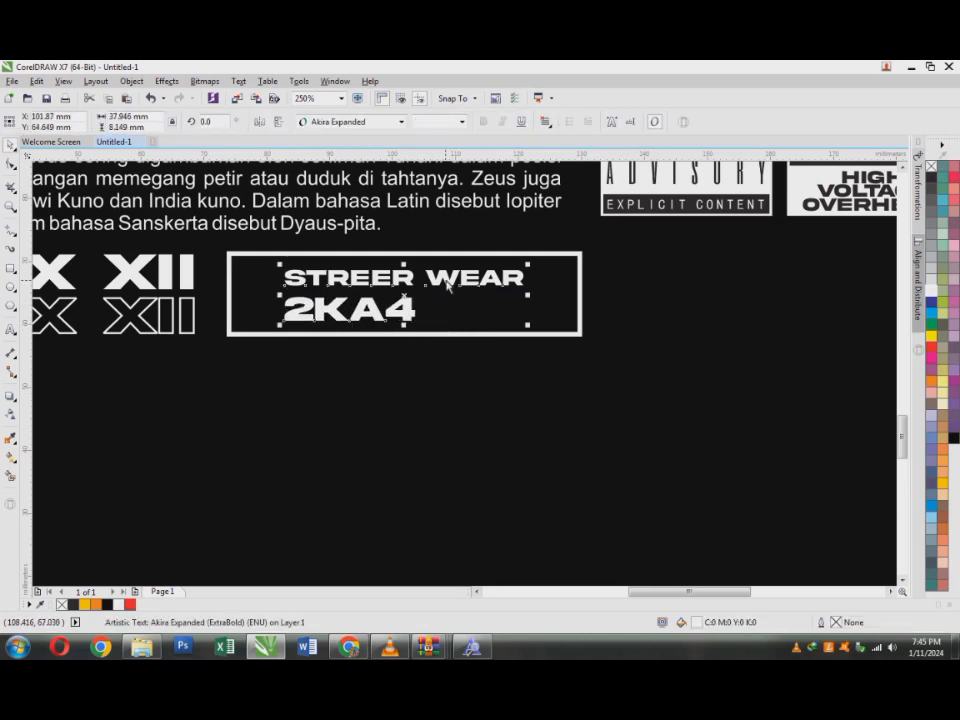
key(c)
click(553, 375)
Step: Narrow the STREER WEAR frame from its right side to about 52.6 mm, flush with the Zeus paragraph's right edge
scroll(480, 352, down, 2)
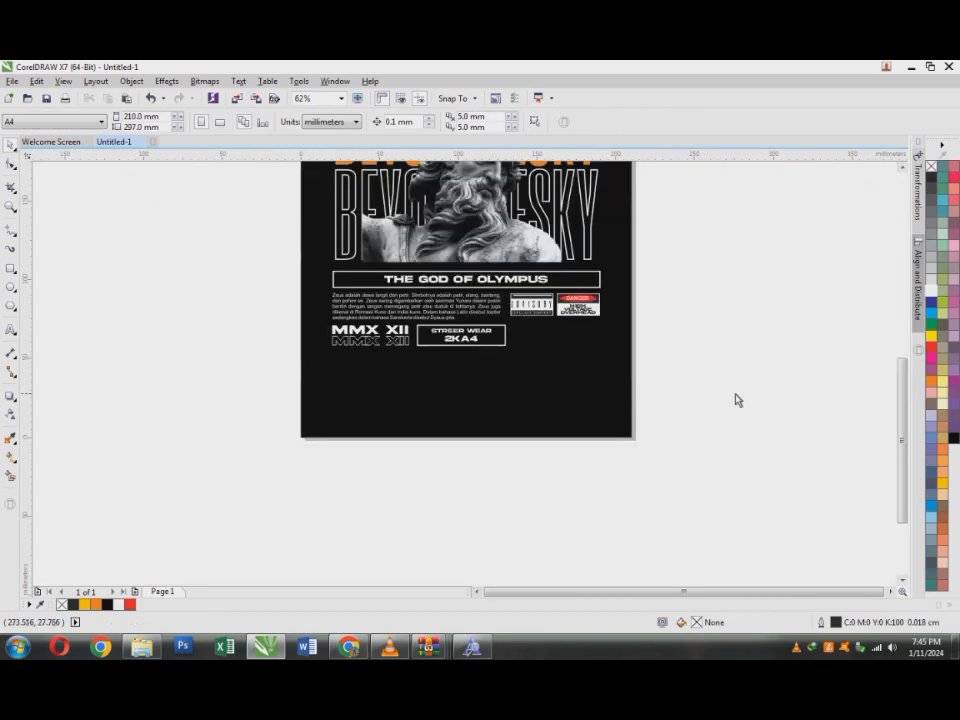
scroll(529, 353, up, 1)
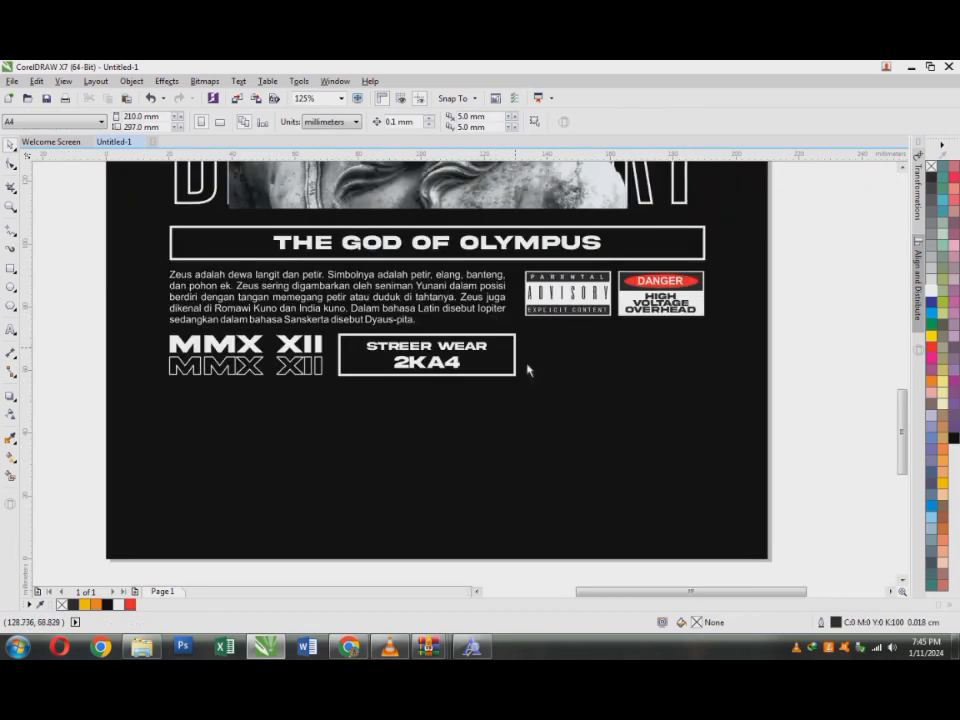
click(516, 368)
scroll(516, 366, up, 1)
drag(519, 372, 502, 371)
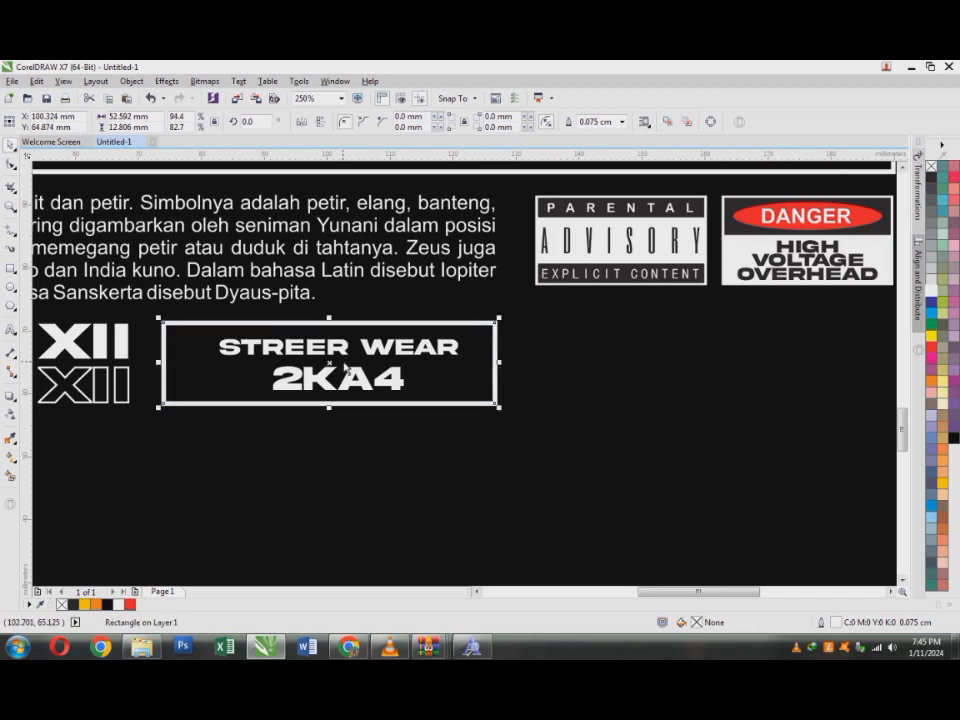
Step: Center the STREER WEAR and 2KA4 texts horizontally within the narrowed frame
scroll(343, 364, down, 2)
click(347, 456)
drag(277, 455, 400, 362)
mouse_move(300, 434)
mouse_down()
mouse_move(338, 348)
mouse_move(430, 352)
mouse_move(440, 373)
mouse_up()
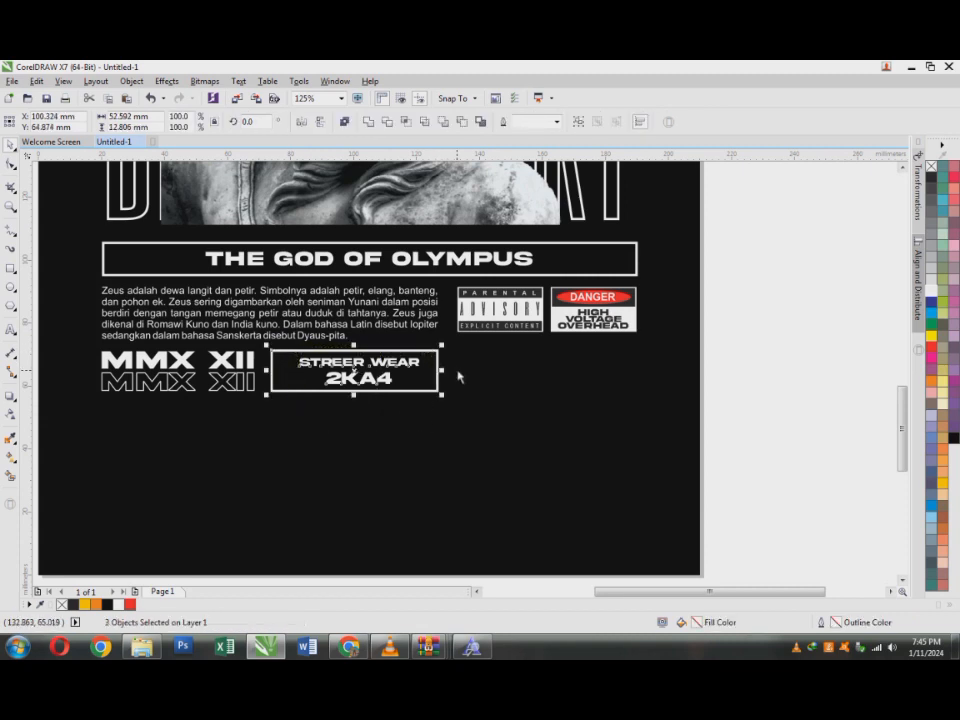
click(463, 416)
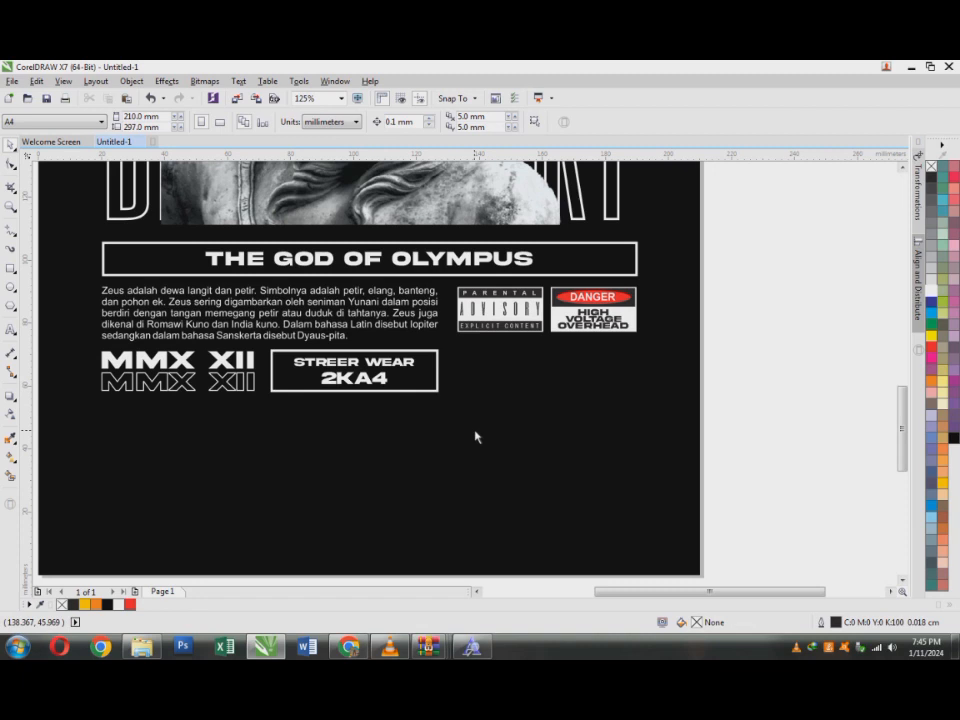
scroll(476, 437, down, 2)
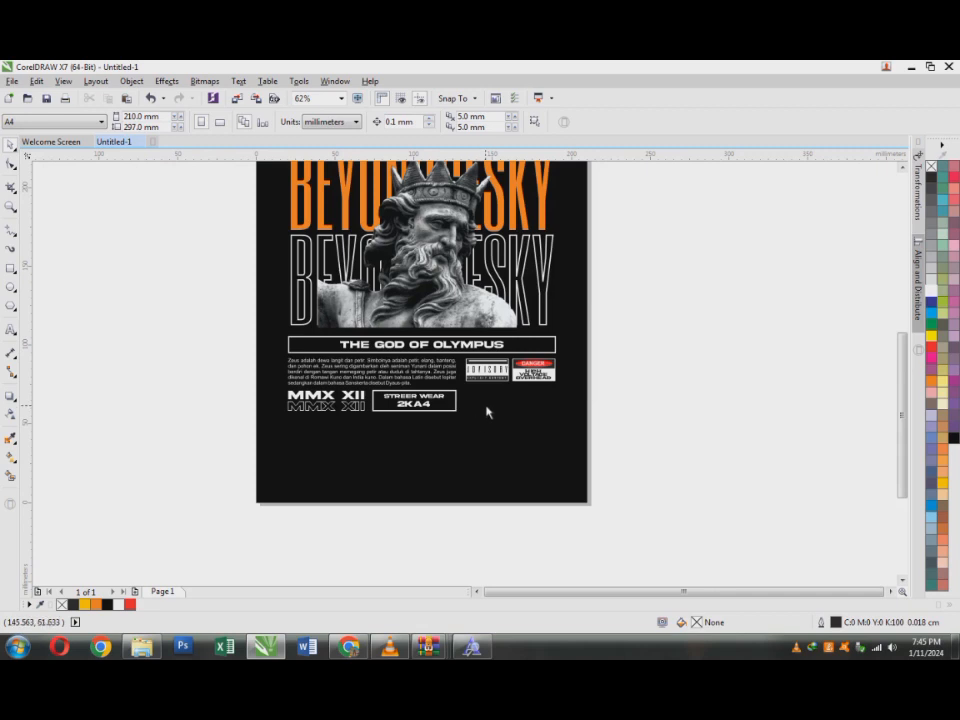
scroll(488, 412, up, 4)
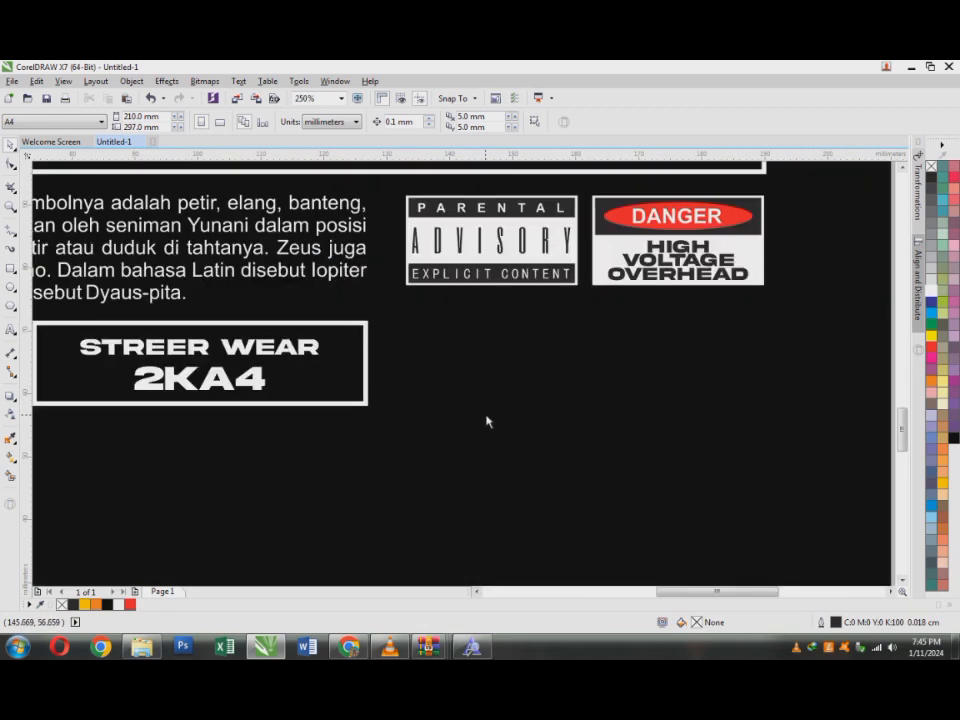
Step: Switch to the browser and copy the third Zeus paragraph on Wikipedia, from "Zeus membagi dunia menjadi tiga" to "tiga dewa tersebut."
click(349, 647)
drag(245, 424, 403, 475)
drag(238, 498, 382, 546)
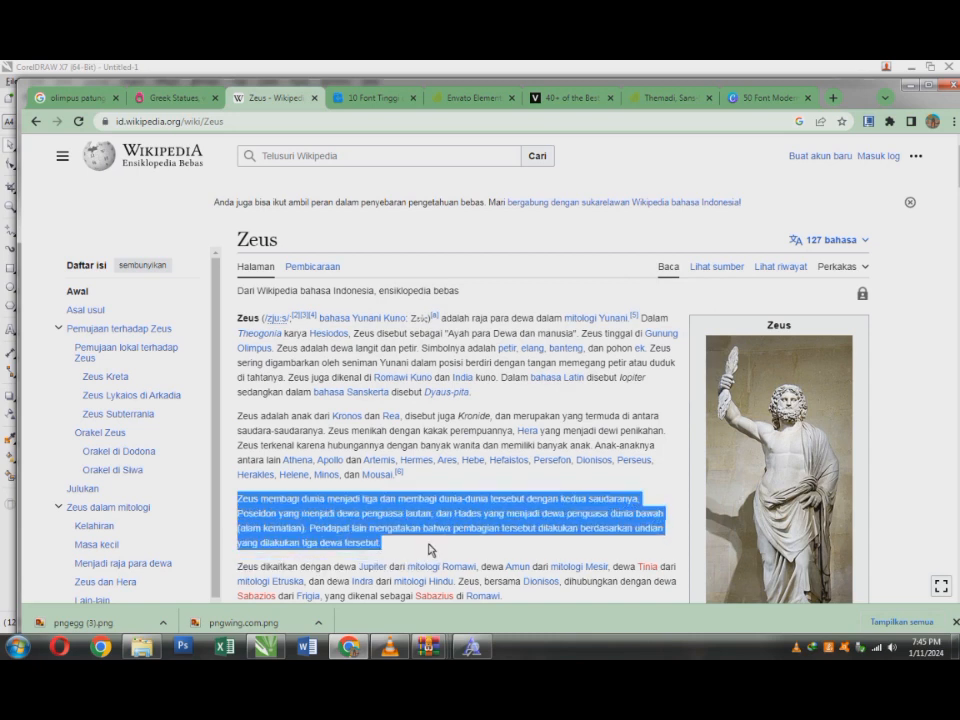
Step: Return to CorelDRAW, draw a paragraph text frame about 58 × 16 mm below the warning labels and paste the copied text
click(262, 648)
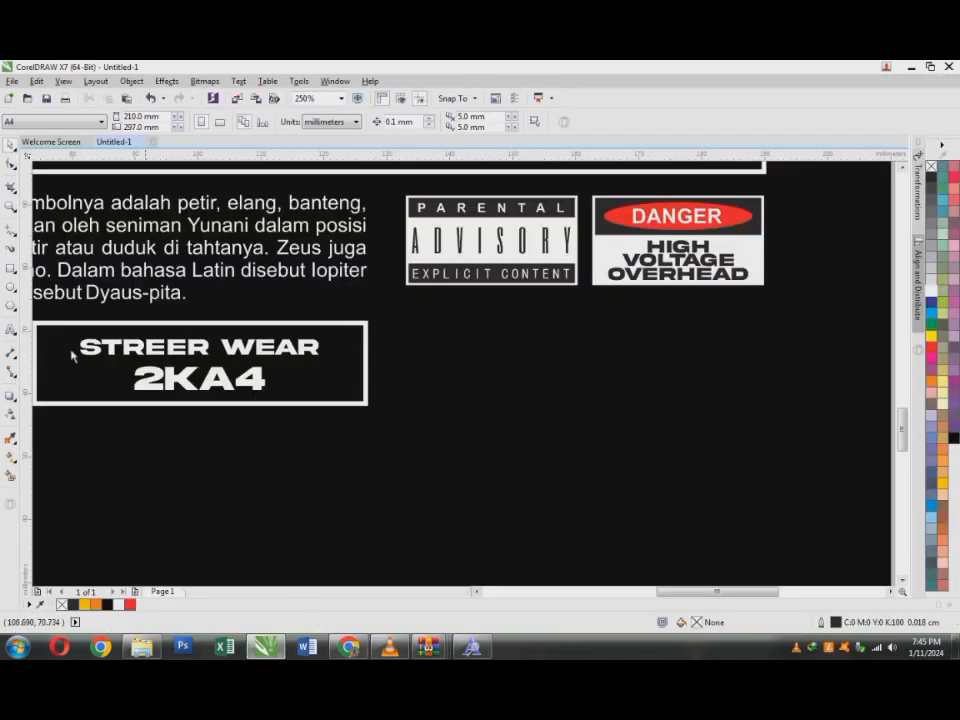
click(12, 331)
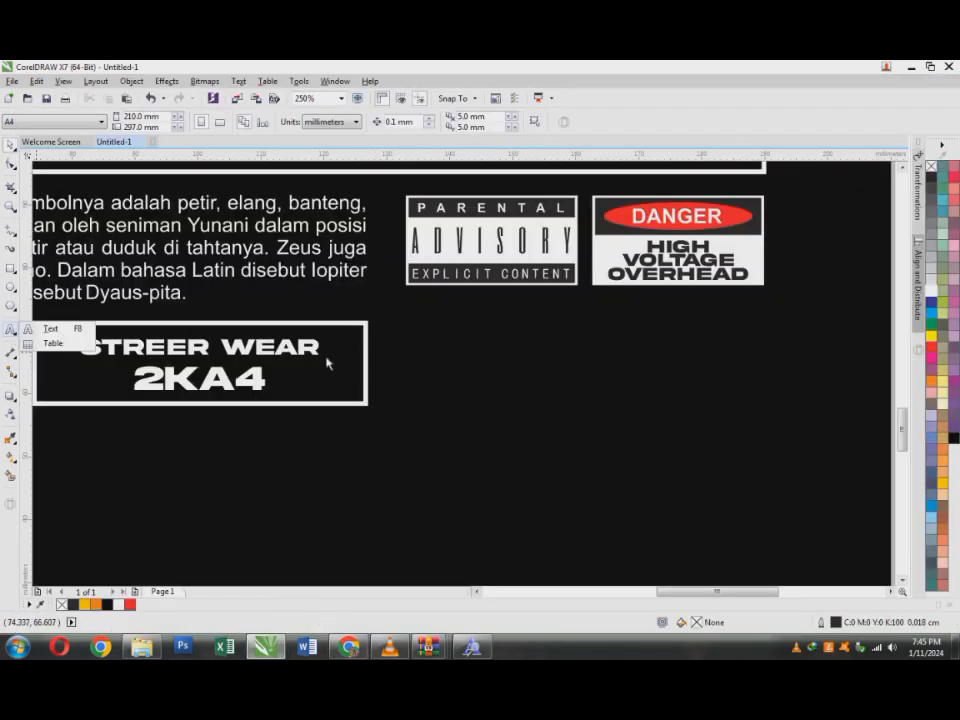
click(12, 331)
drag(399, 303, 772, 414)
key(ctrl+v)
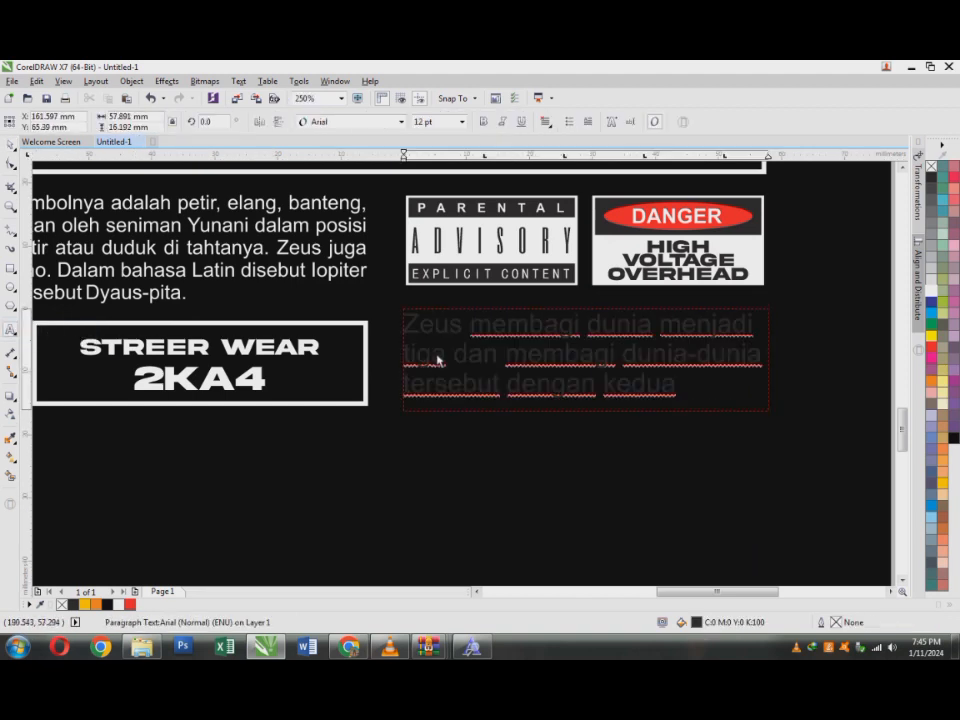
Step: Format all the pasted paragraph text as 6 pt, white and justified
key(ctrl+a)
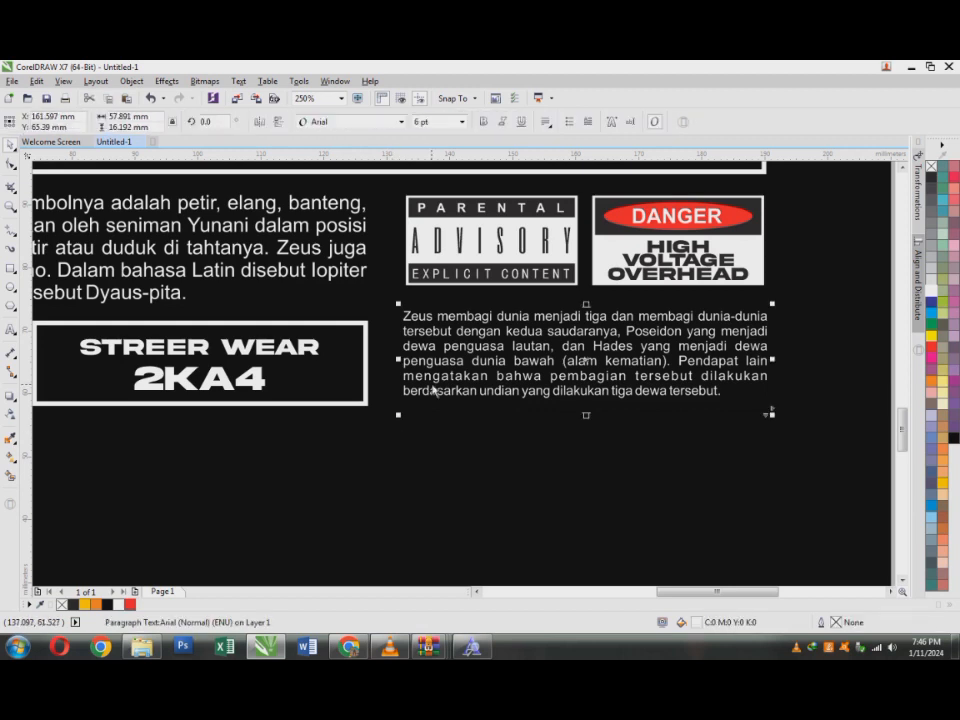
scroll(435, 392, down, 2)
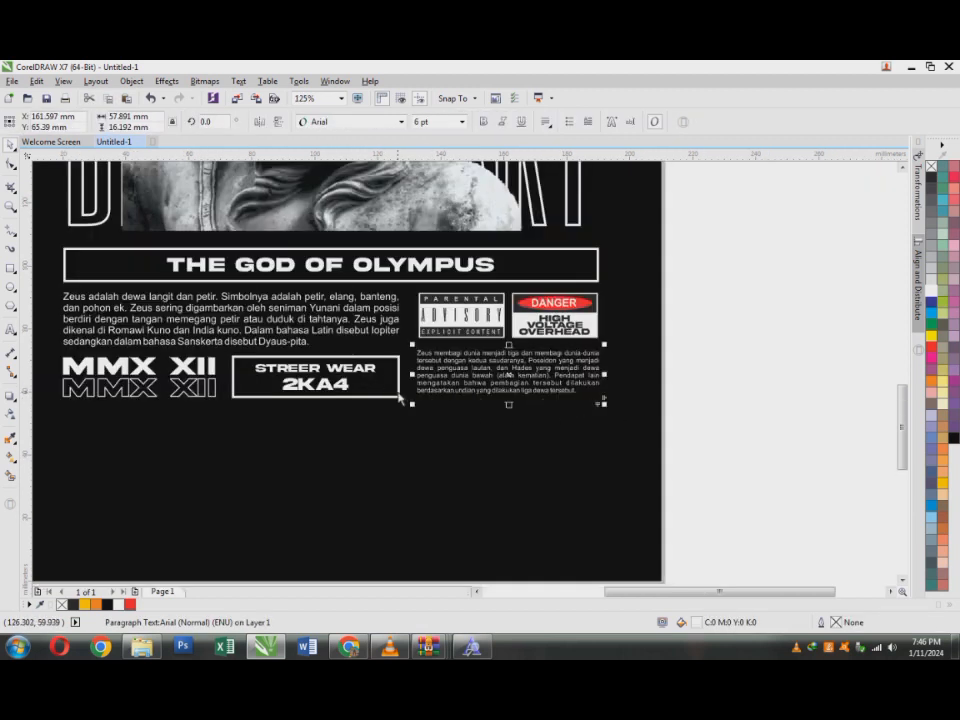
click(778, 407)
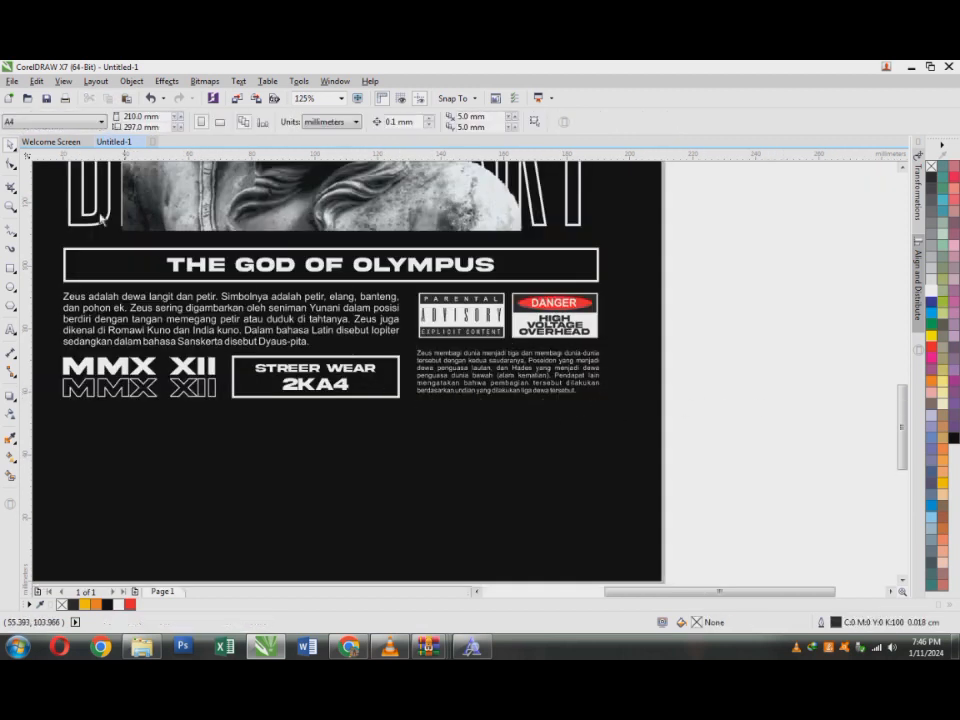
Step: Move the small paragraph down about 0.8 mm and convert it to curves
click(532, 387)
drag(517, 372, 518, 385)
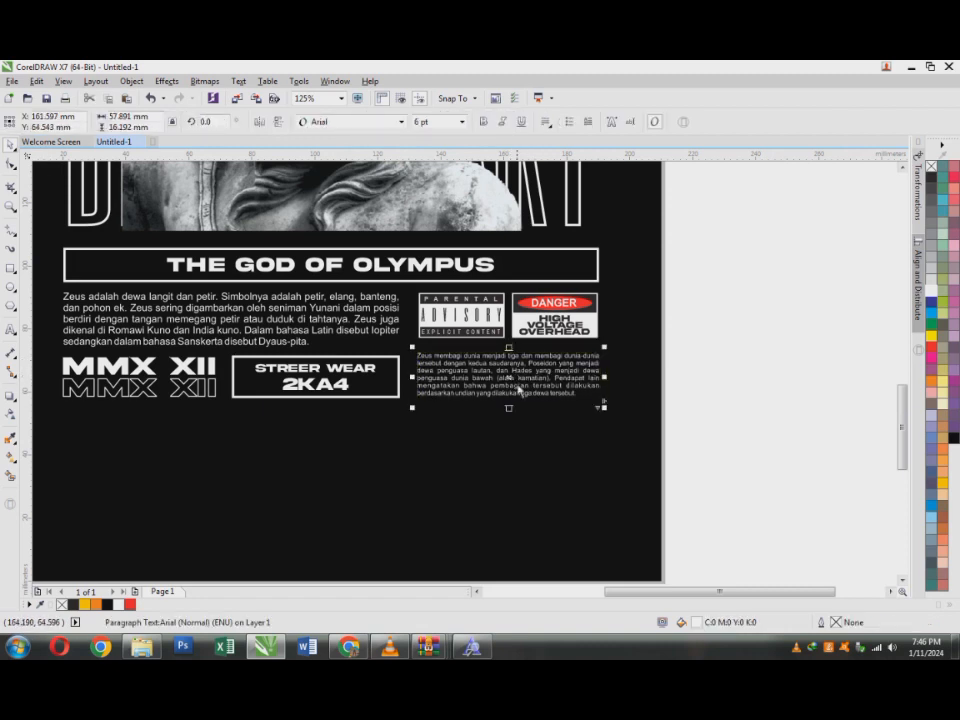
key(ctrl+q)
click(639, 426)
scroll(546, 390, up, 1)
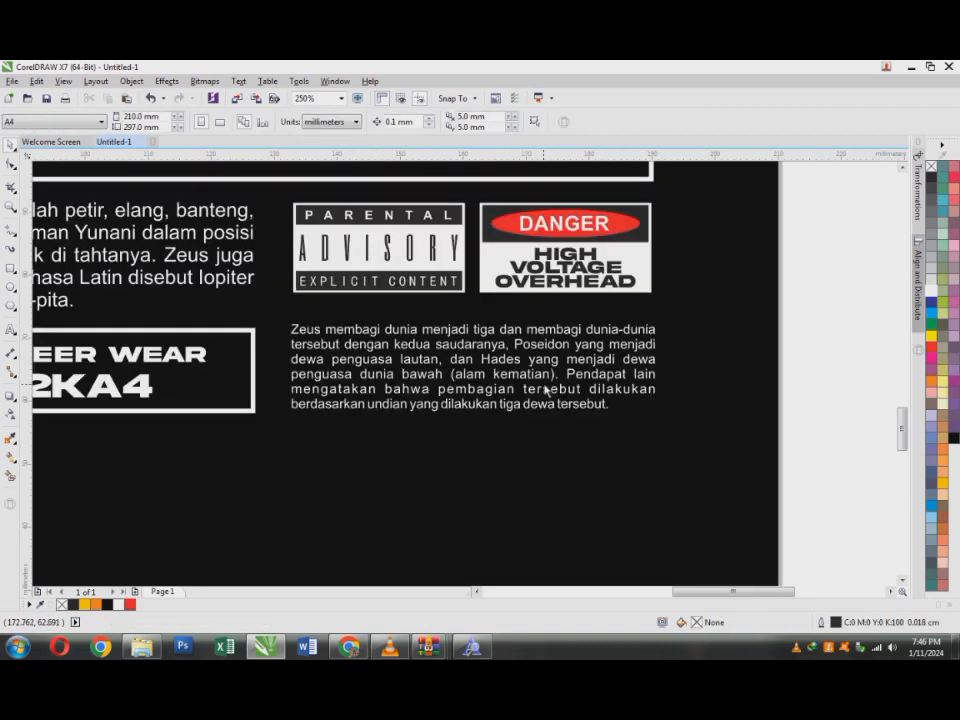
Step: Nudge the converted paragraph down by 1.1 mm
click(510, 399)
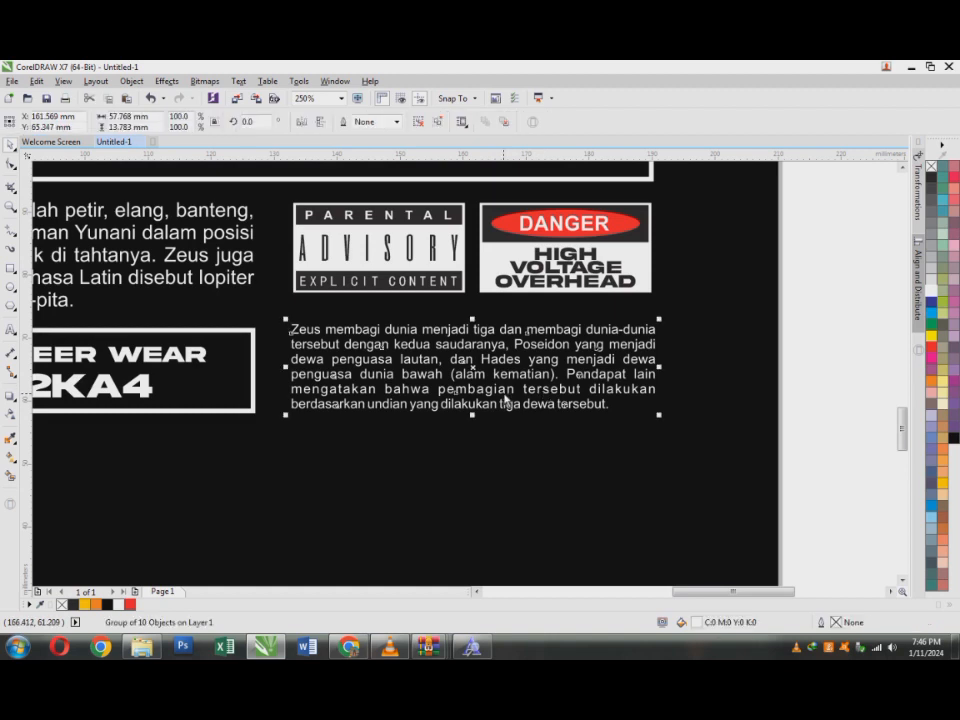
key(Down)
key(Down)
key(Down)
key(Down)
key(Down)
key(Down)
key(Down)
key(Down)
key(Down)
key(Down)
key(Down)
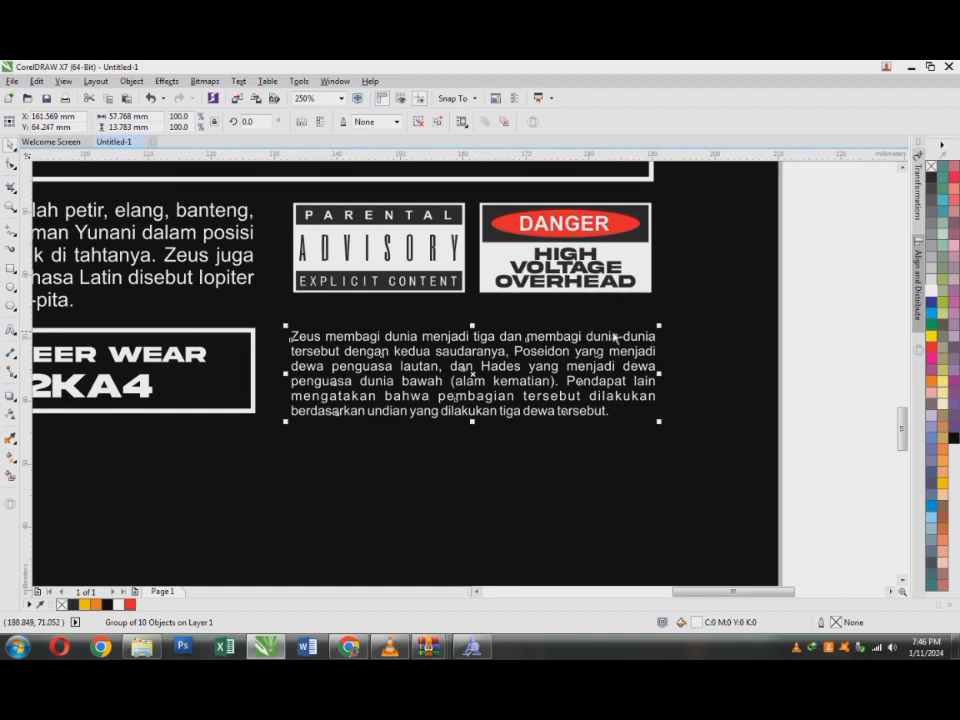
Step: Enlarge the converted paragraph to 101% from its upper-left corner and center it vertically against the STREER WEAR frame
drag(287, 327, 285, 326)
shift+click(256, 365)
shift+click(256, 365)
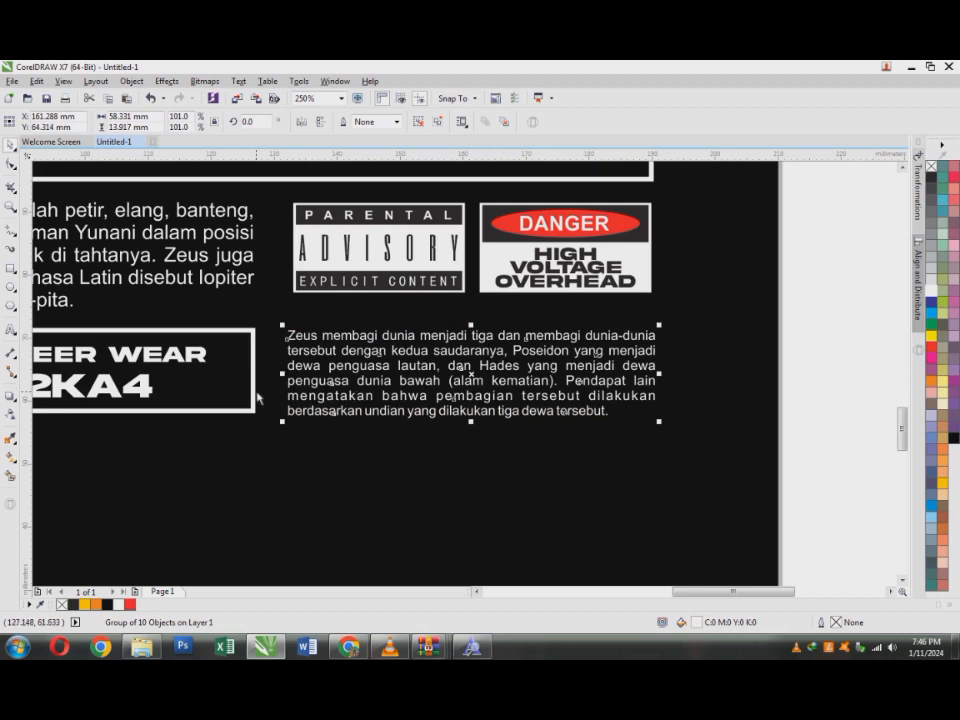
shift+click(257, 398)
key(c)
click(588, 441)
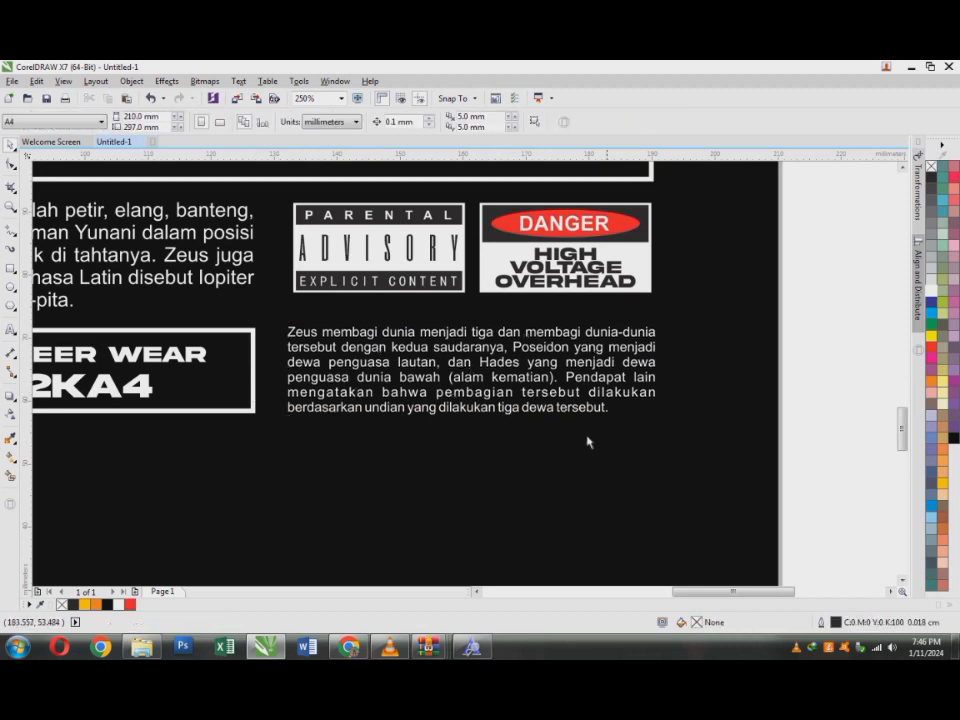
scroll(477, 395, down, 2)
scroll(345, 380, up, 1)
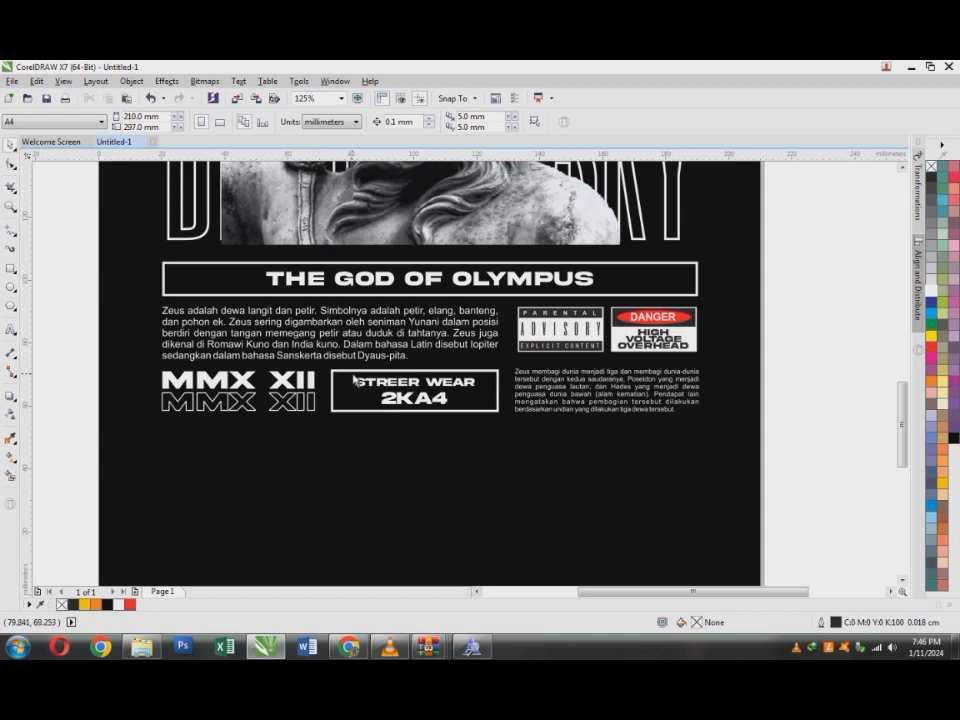
scroll(355, 380, down, 2)
key(z)
drag(252, 227, 504, 403)
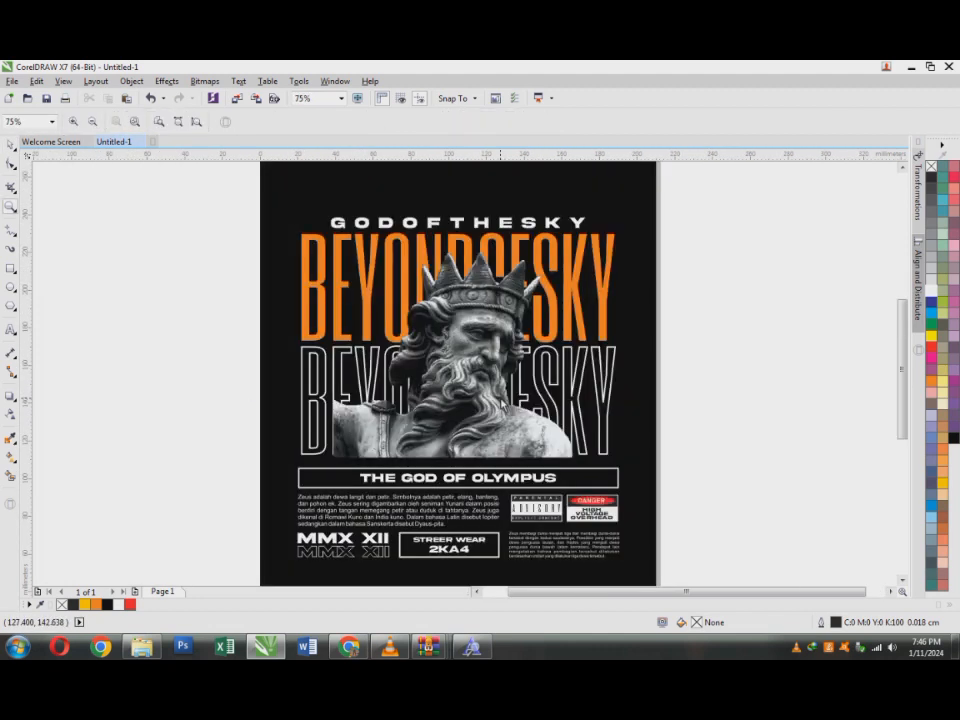